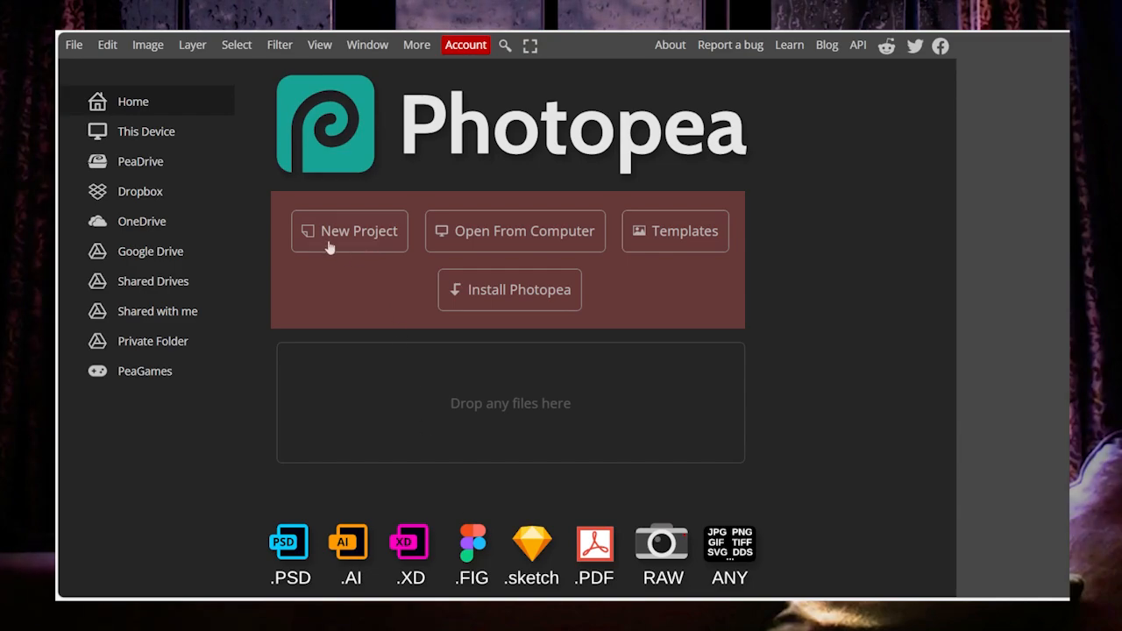
Open the new project settings and set the resolution to 300 pixels per inch.
left_click(330, 233)
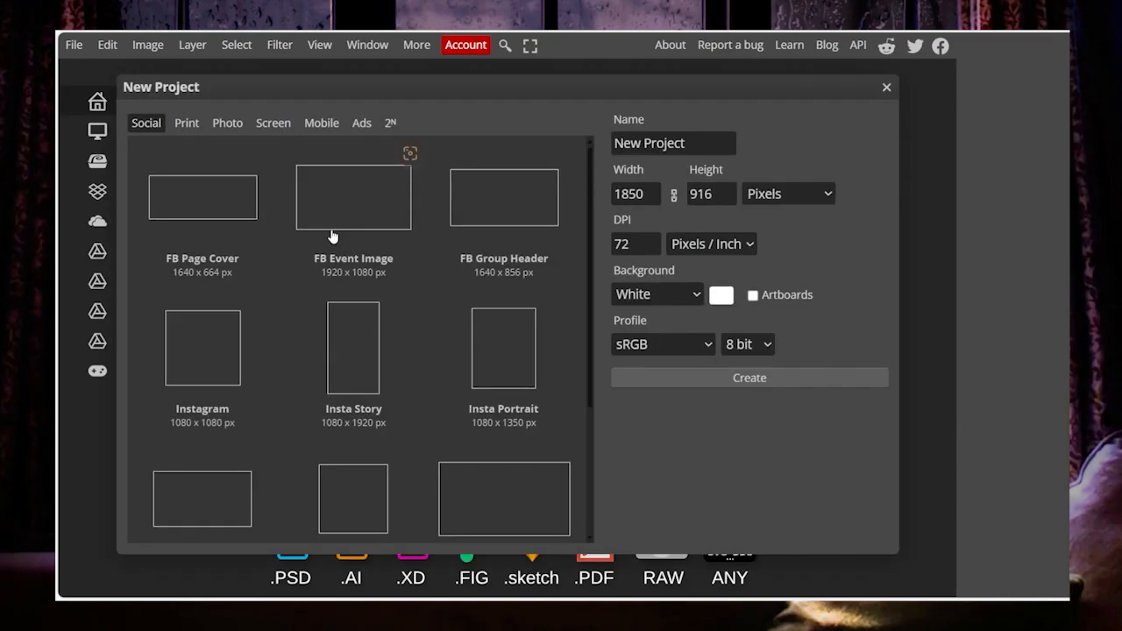
left_click(700, 140)
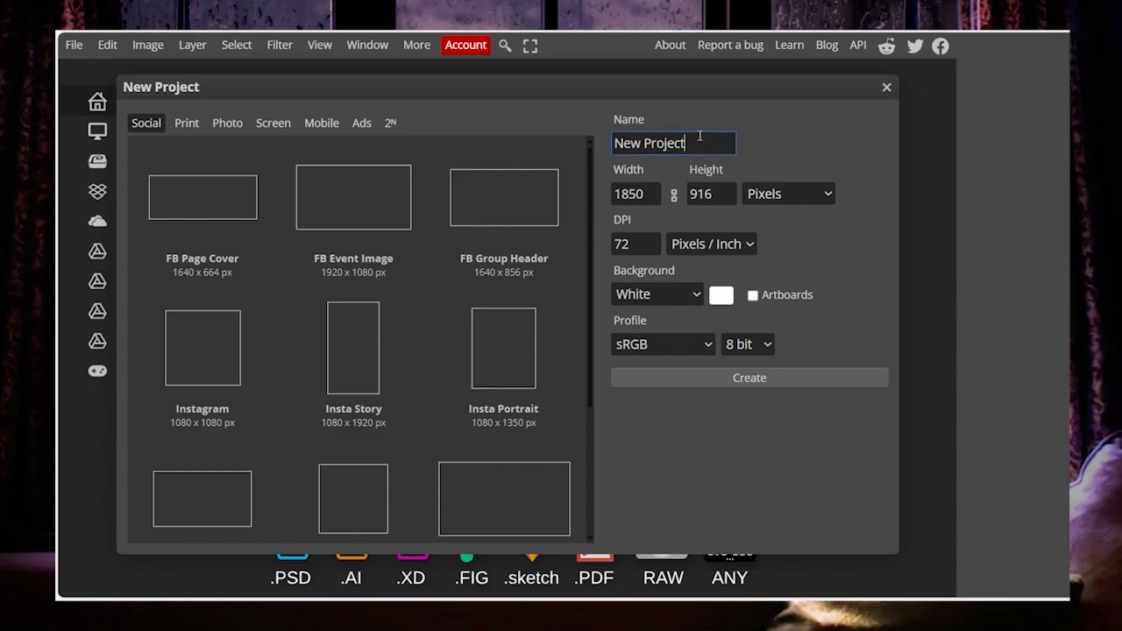
double_click(649, 192)
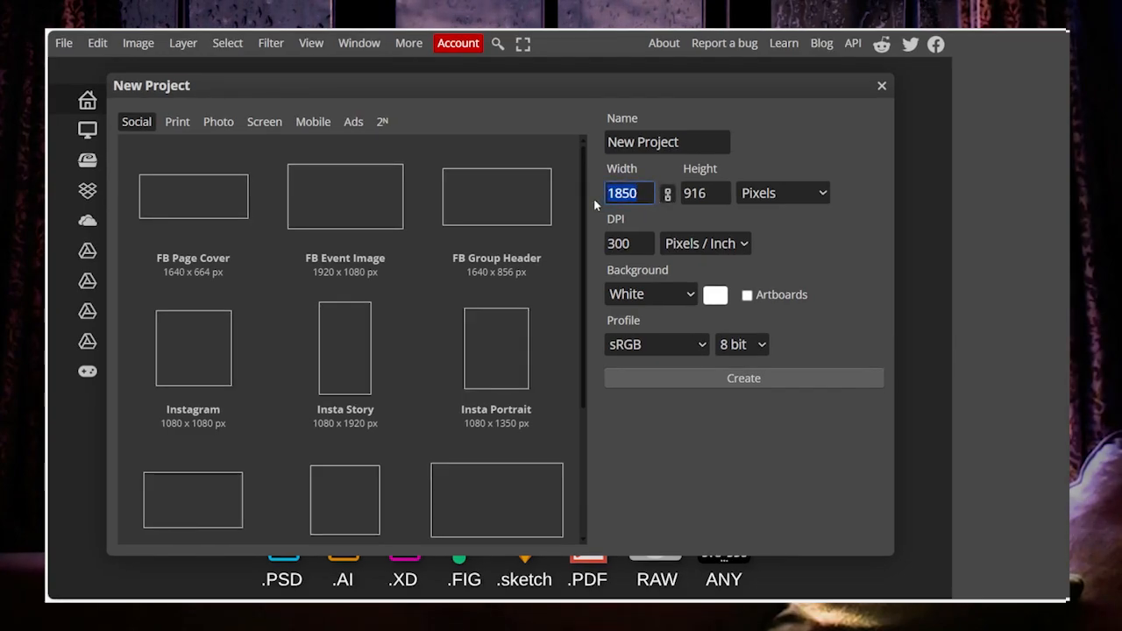
type("1400")
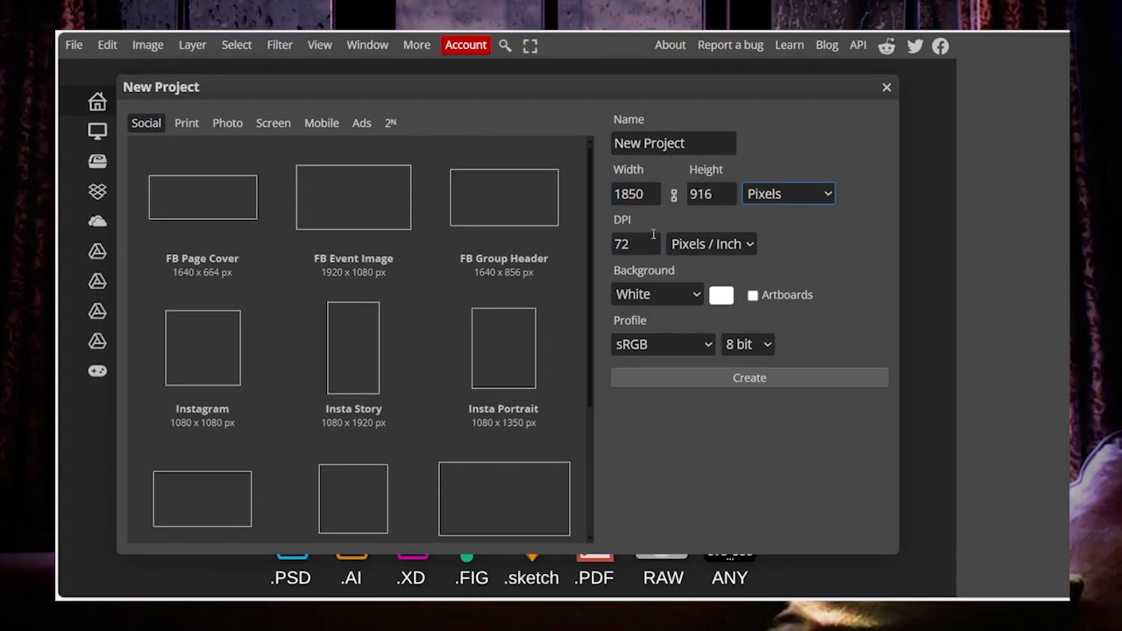
double_click(647, 233)
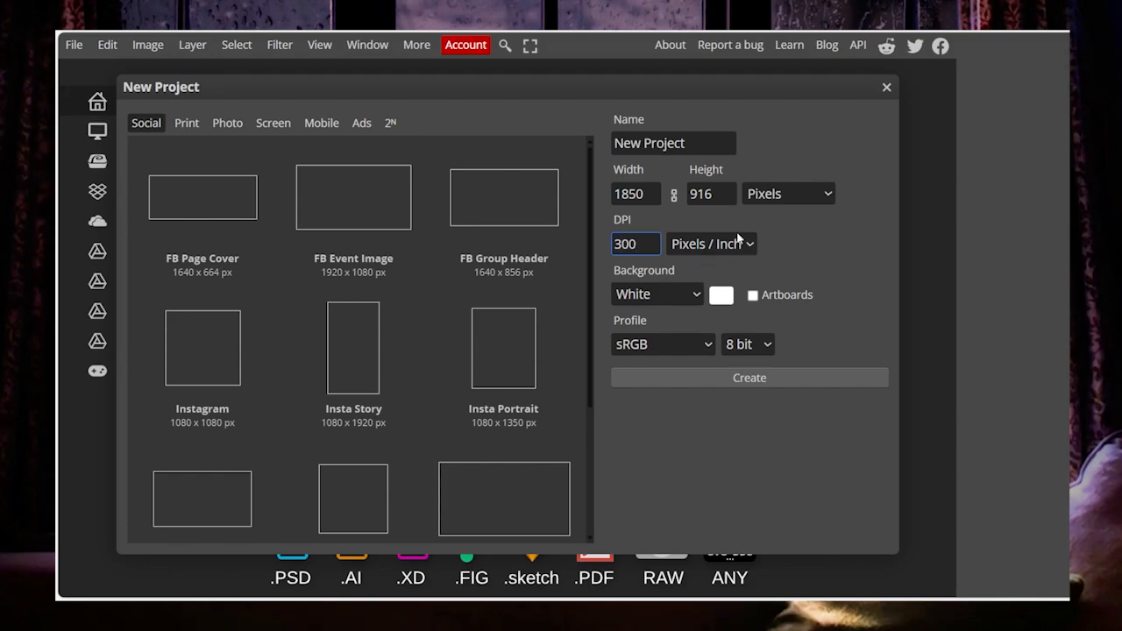
key("Tab")
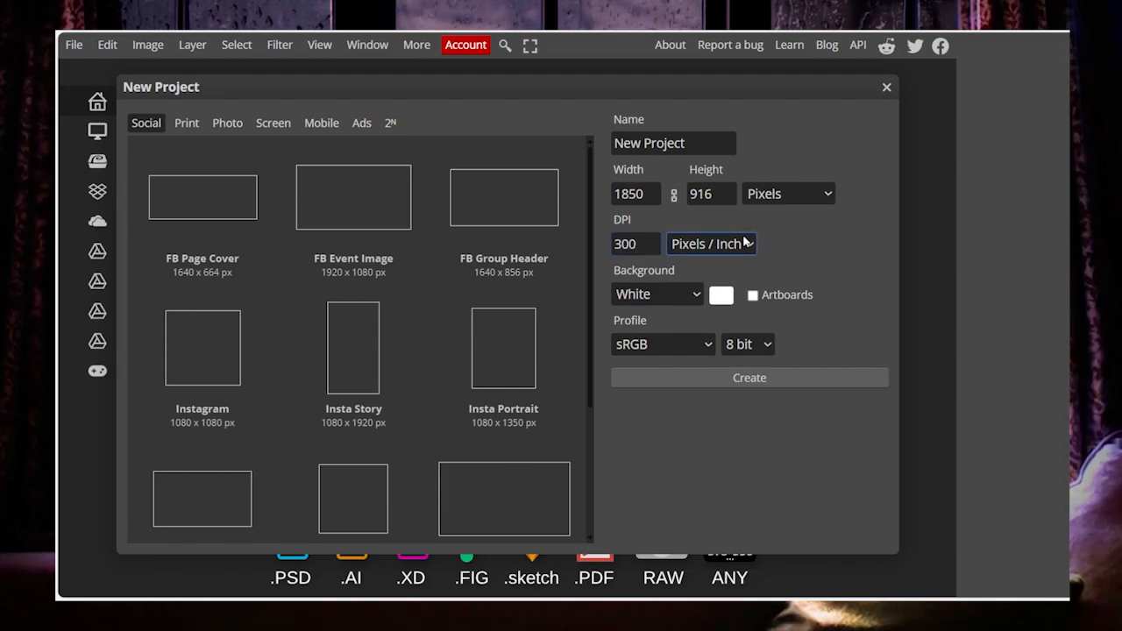
left_click(812, 243)
left_click(649, 297)
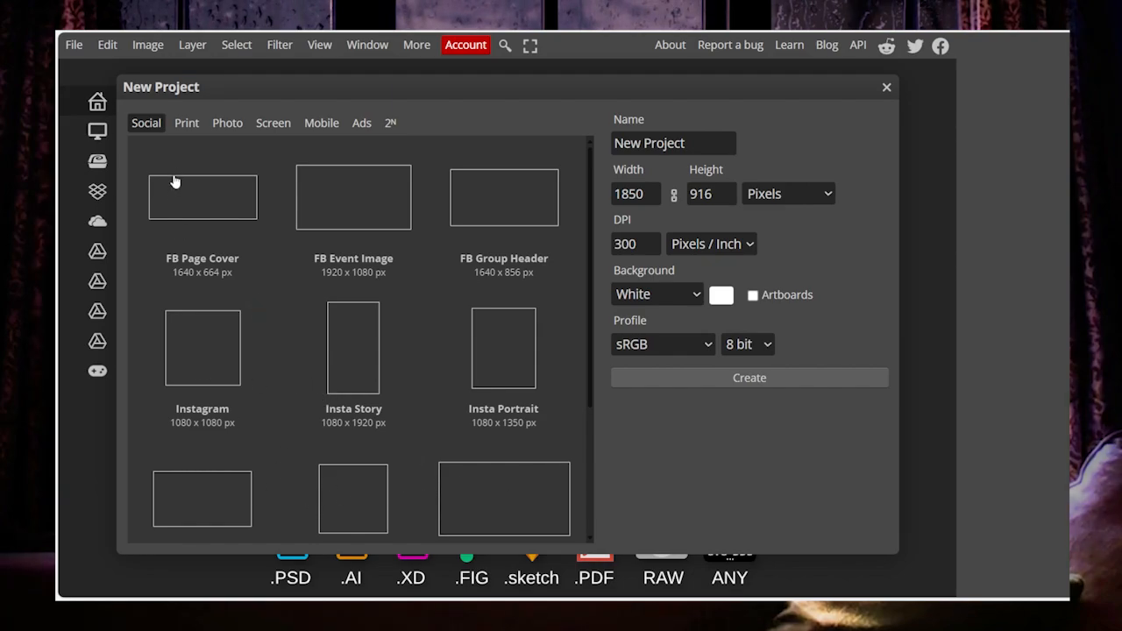
Browse the Print, Photo, Screen, Mobile and Ads size presets for new projects.
left_click(186, 124)
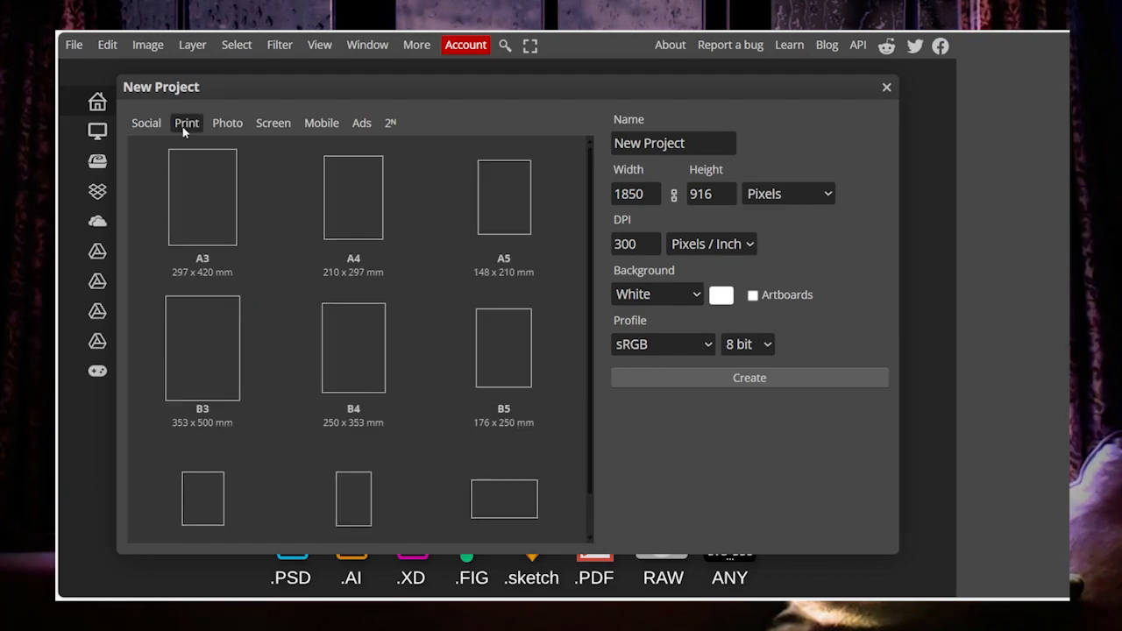
left_click(228, 123)
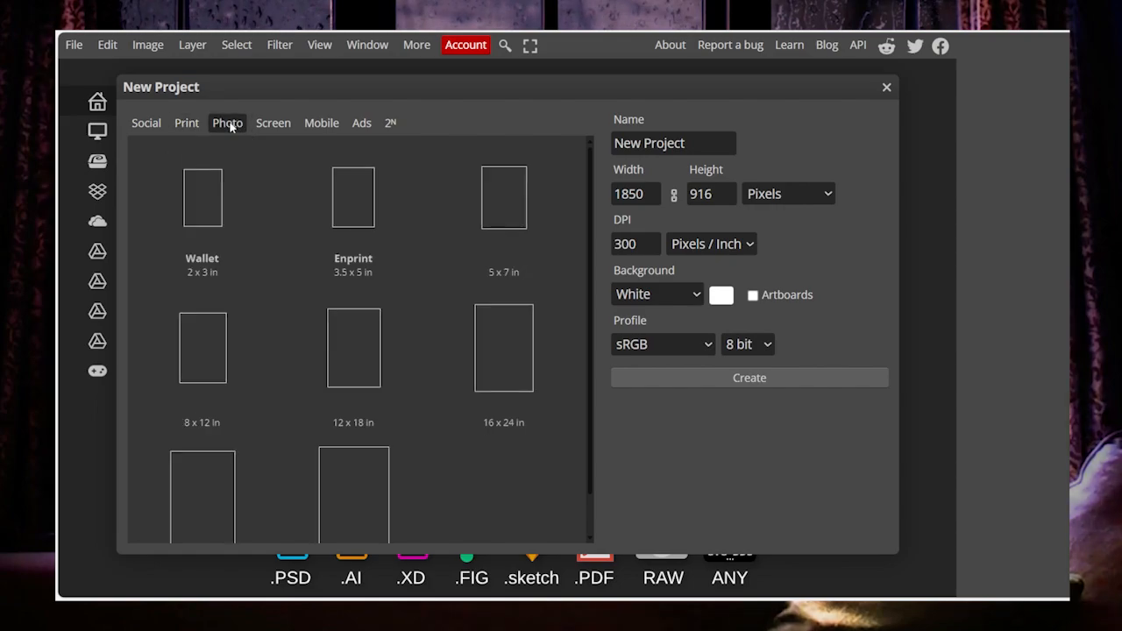
left_click(282, 126)
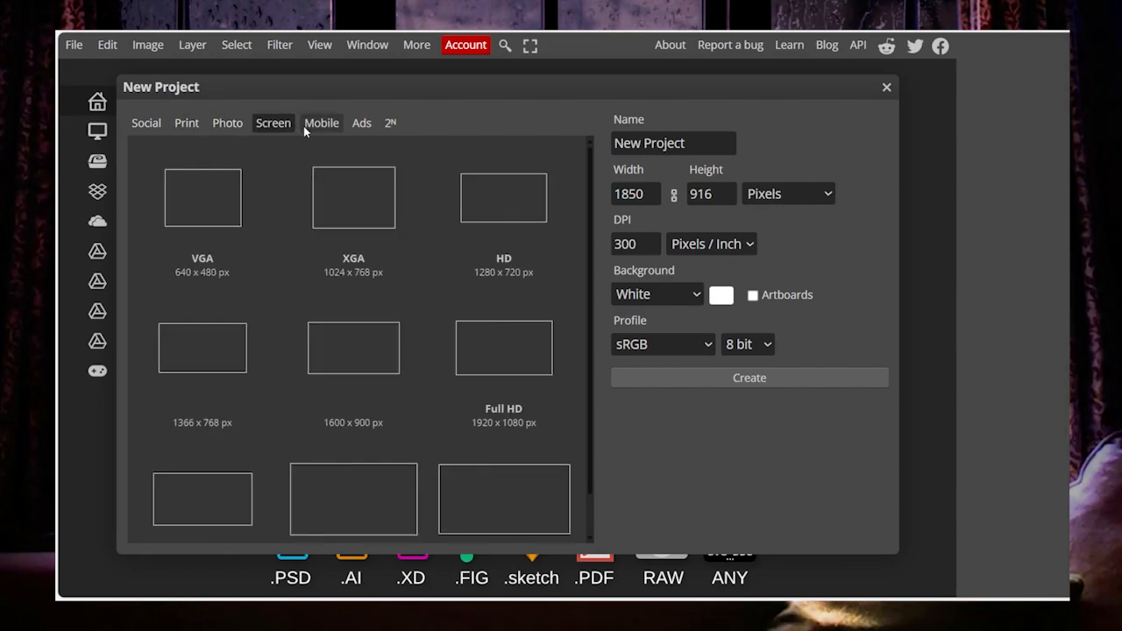
left_click(305, 125)
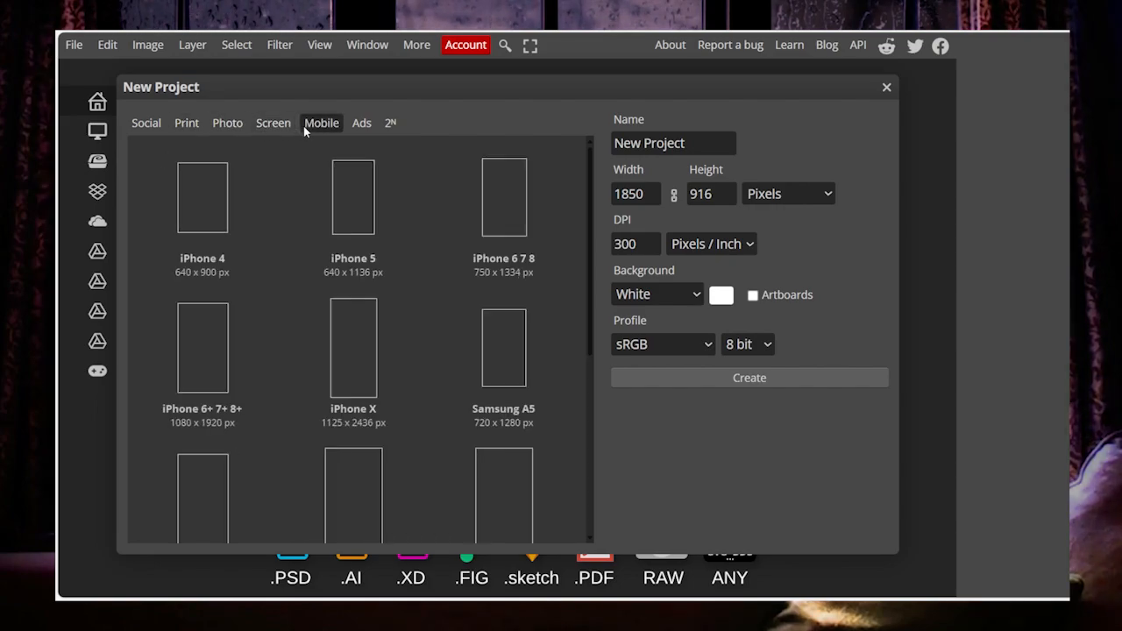
left_click(351, 126)
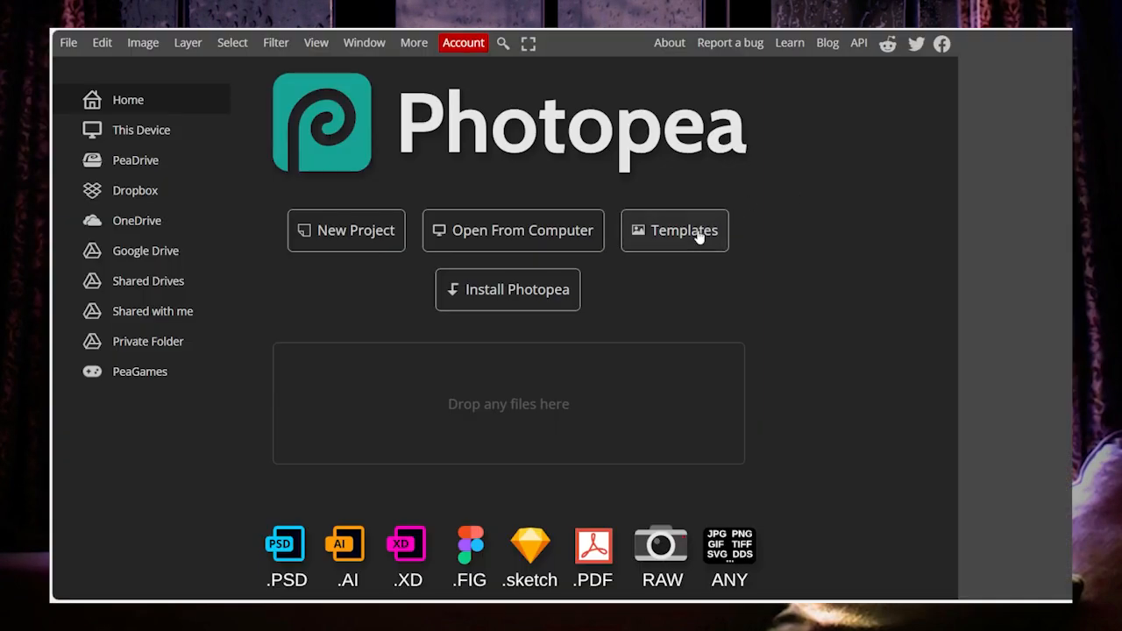
Search the Mockups category of the template library for "book" and look through the results.
left_click(695, 233)
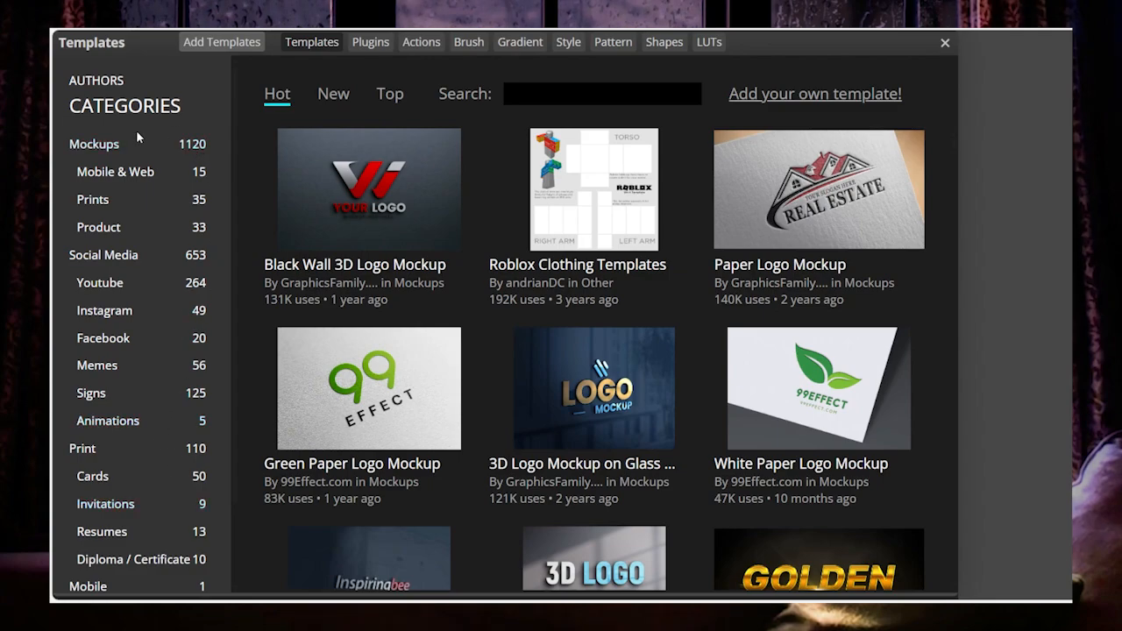
left_click(111, 144)
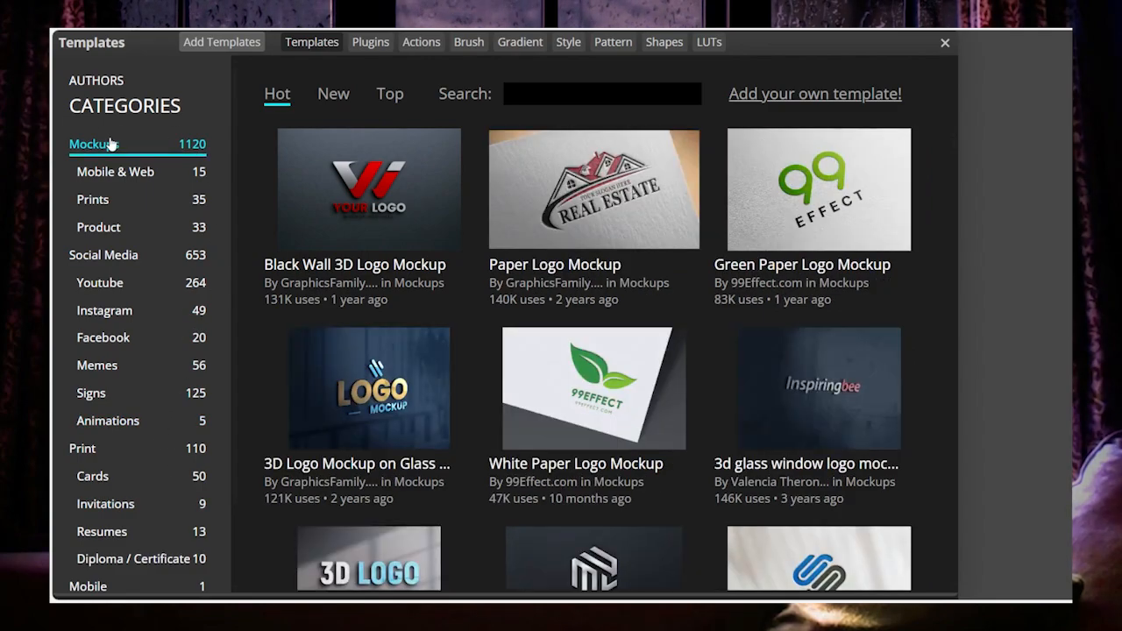
left_click(516, 92)
type("boo")
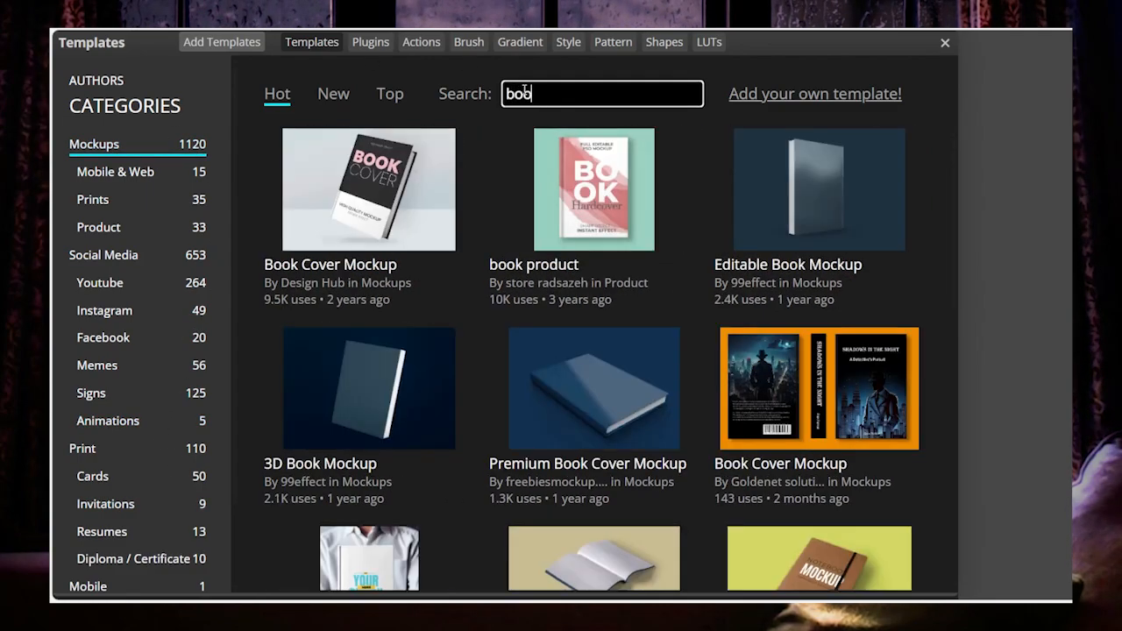
type("k")
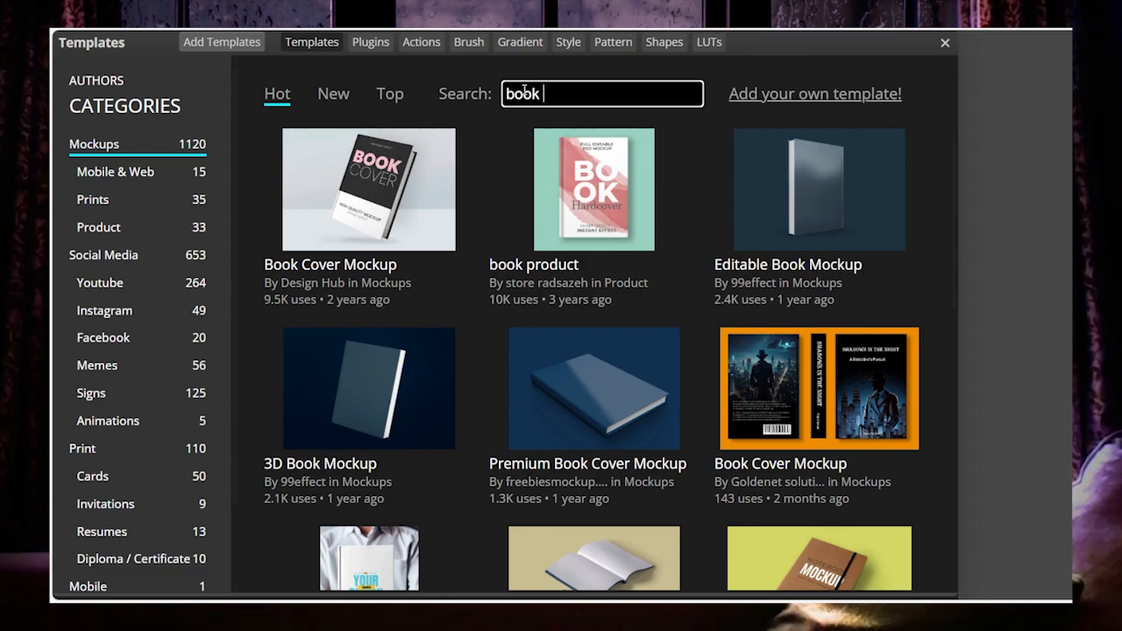
left_click(96, 79)
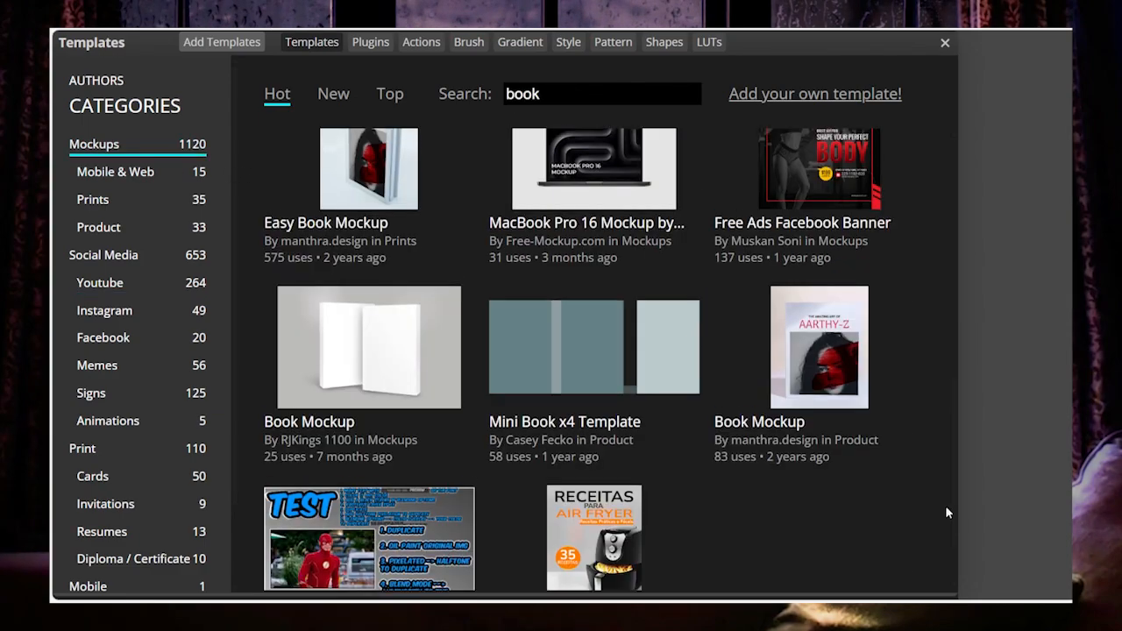
left_click_drag(946, 506, 947, 245)
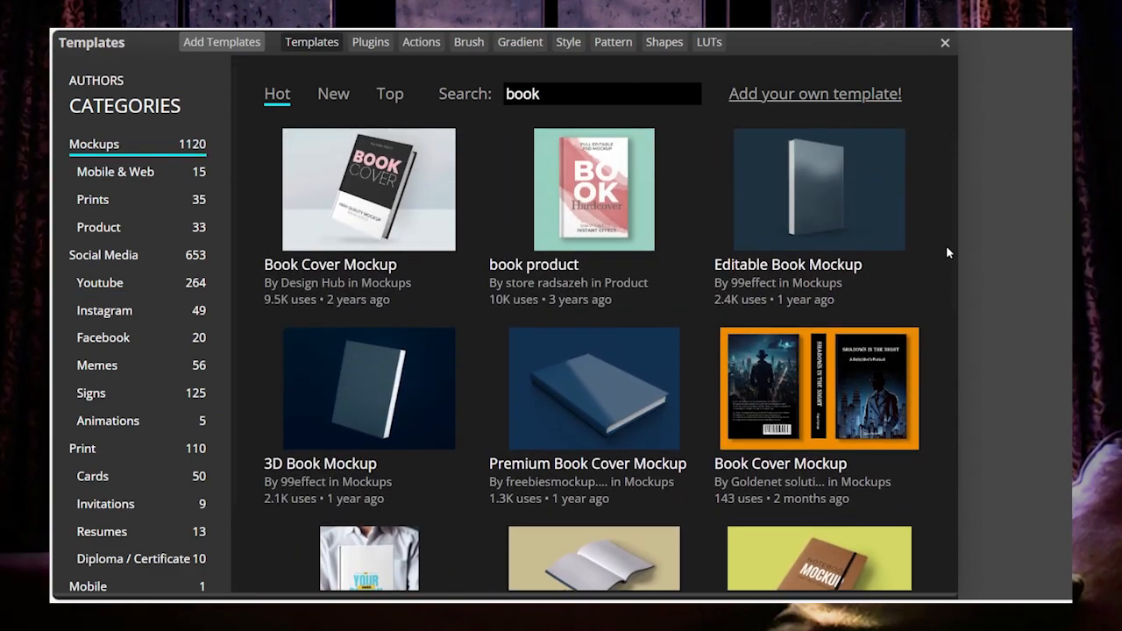
Show the Instagram template category and clear the "book" search term.
left_click(100, 308)
left_click(556, 94)
key("BackSpace")
key("BackSpace")
key("BackSpace")
key("BackSpace")
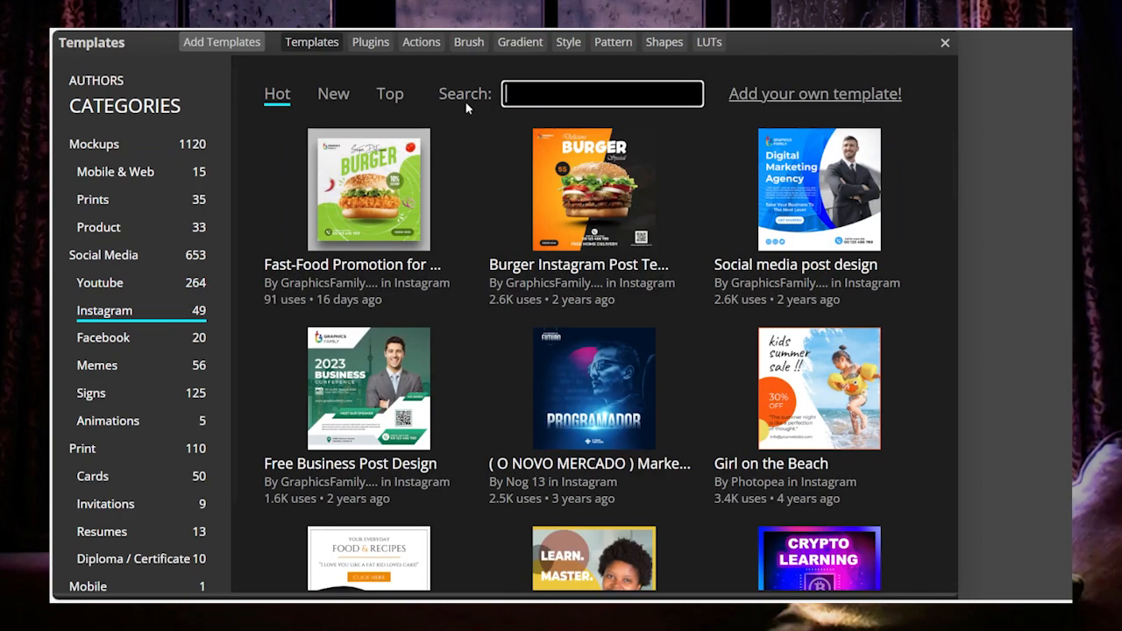
Open the Neon Sign template from the Signs category as an editable project.
left_click(97, 283)
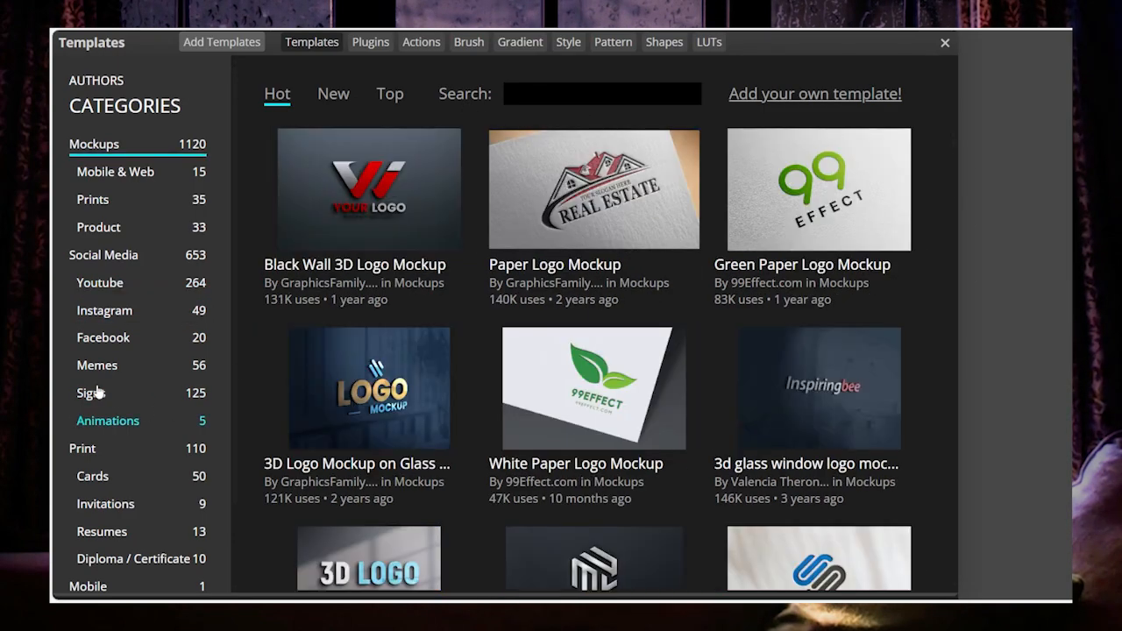
left_click(94, 394)
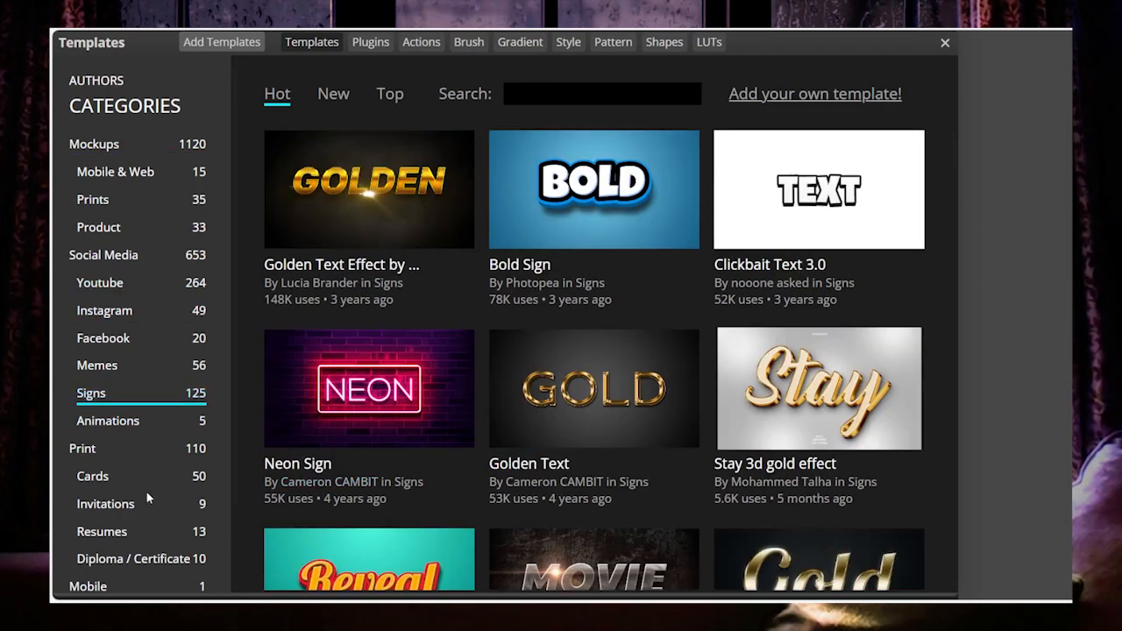
left_click(354, 399)
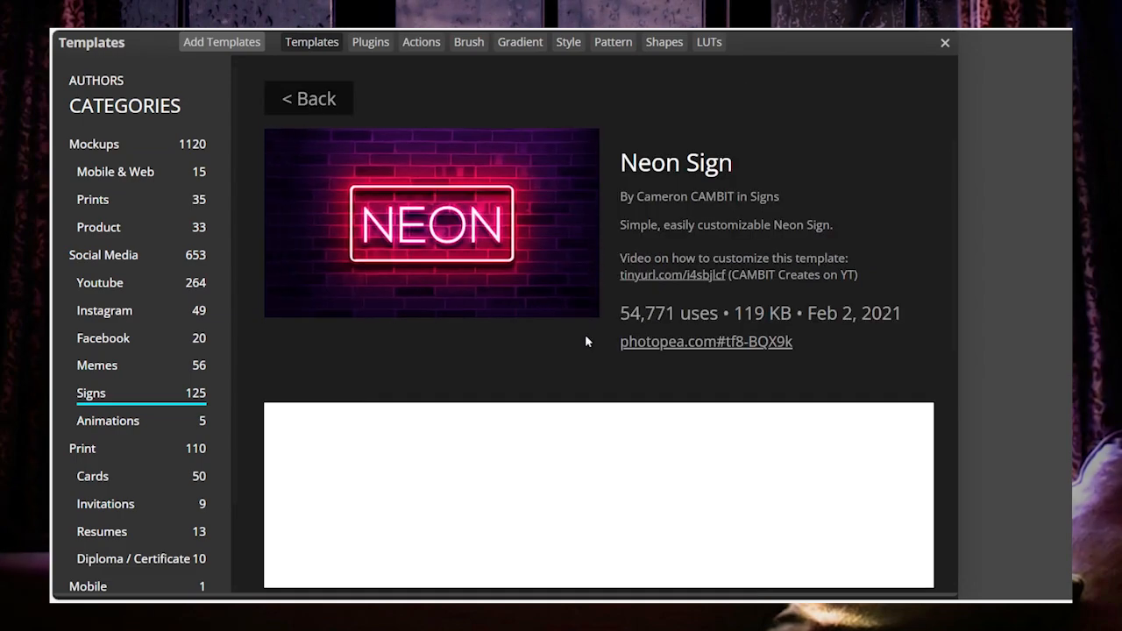
left_click(725, 341)
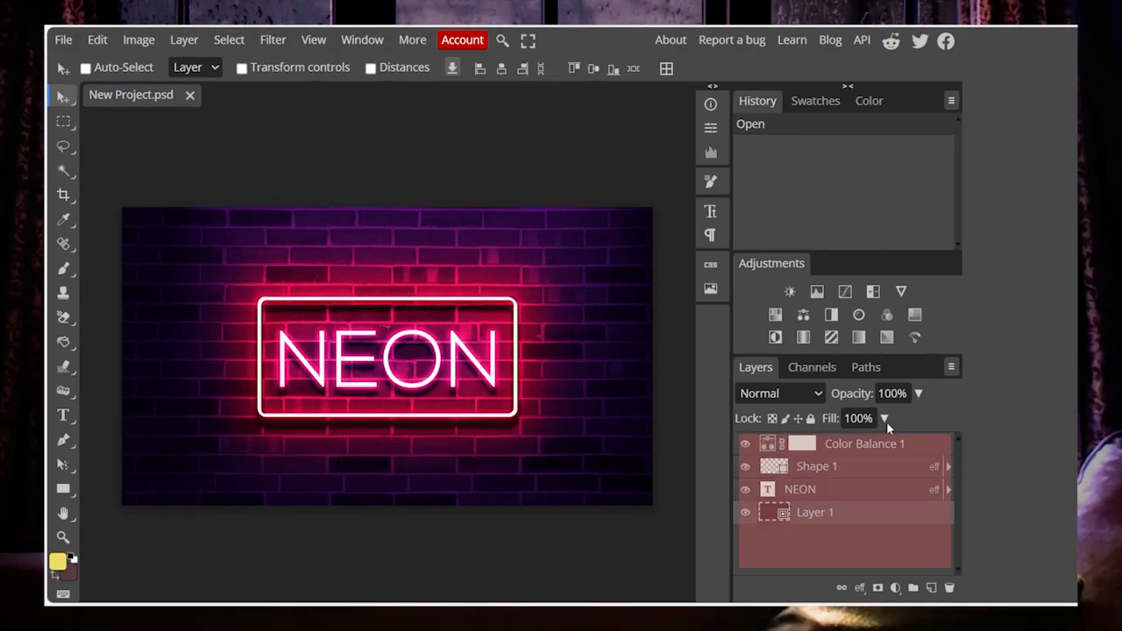
Select the Shape 1, Color Balance 1 and NEON layers in turn to examine the template's layer structure.
left_click(847, 470)
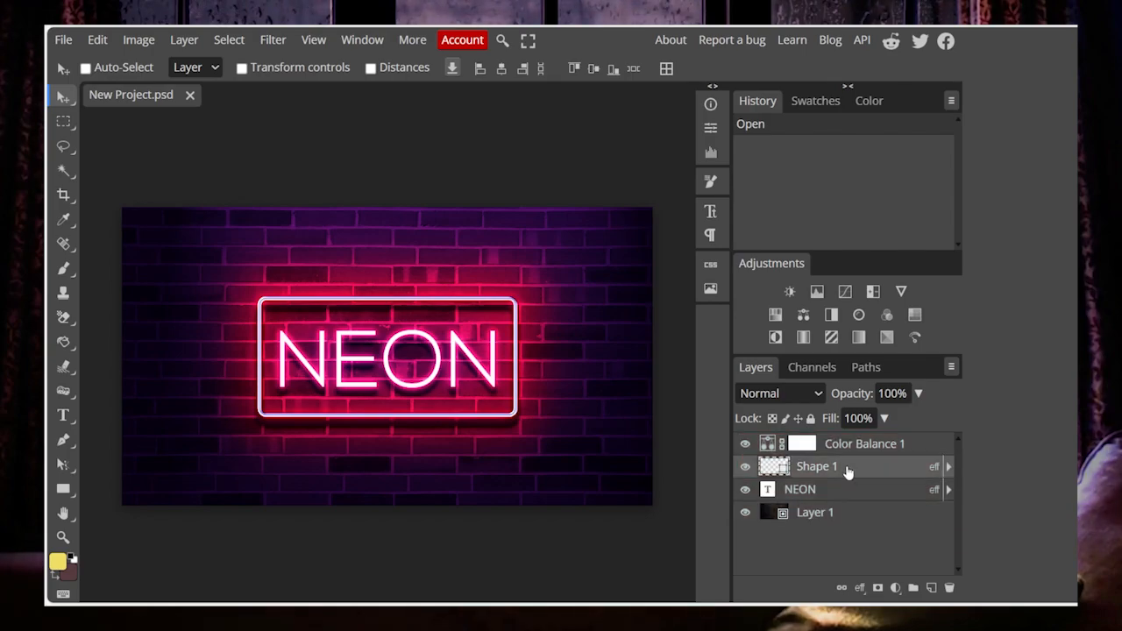
left_click(856, 444)
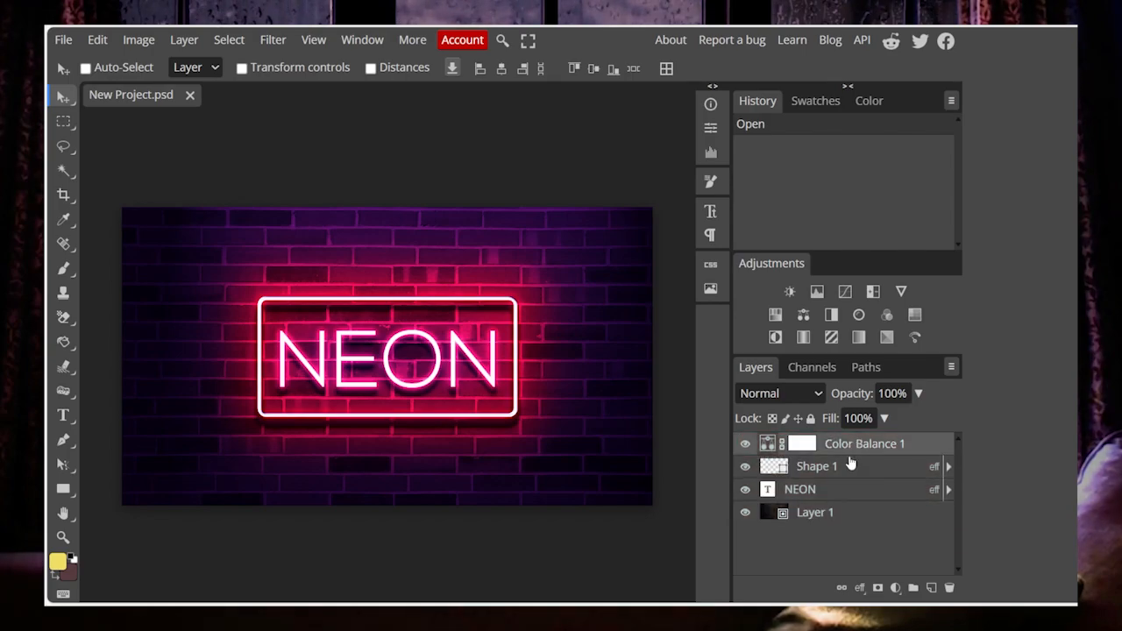
left_click(849, 468)
left_click(851, 487)
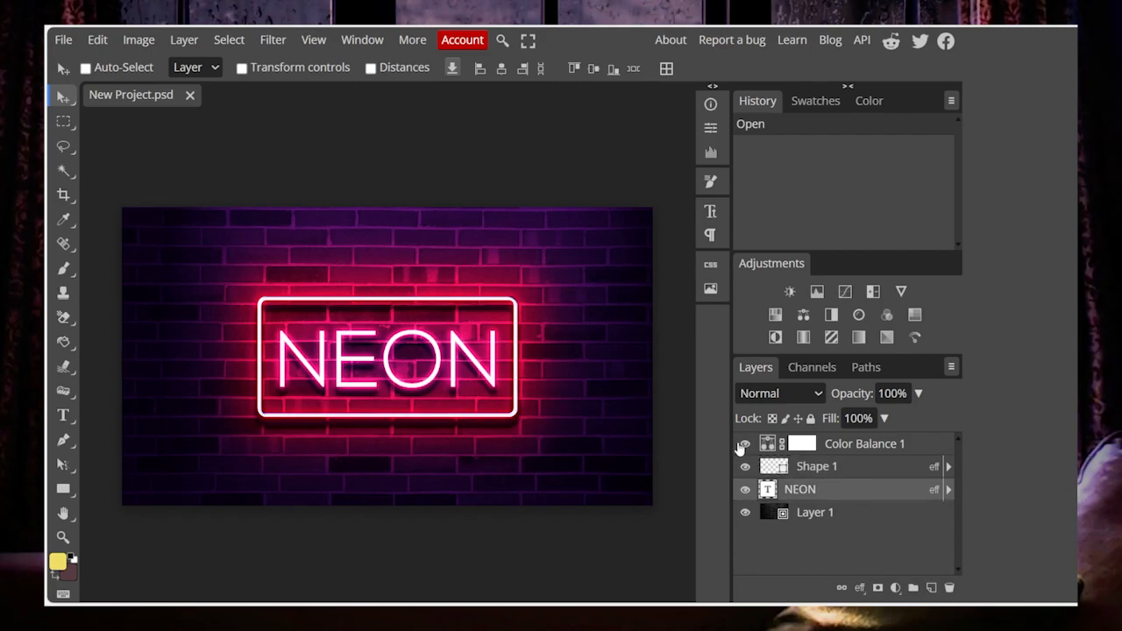
Toggle the visibility of the Color Balance 1 and Shape 1 layers off and on to see what each contributes.
left_click(745, 444)
left_click(745, 444)
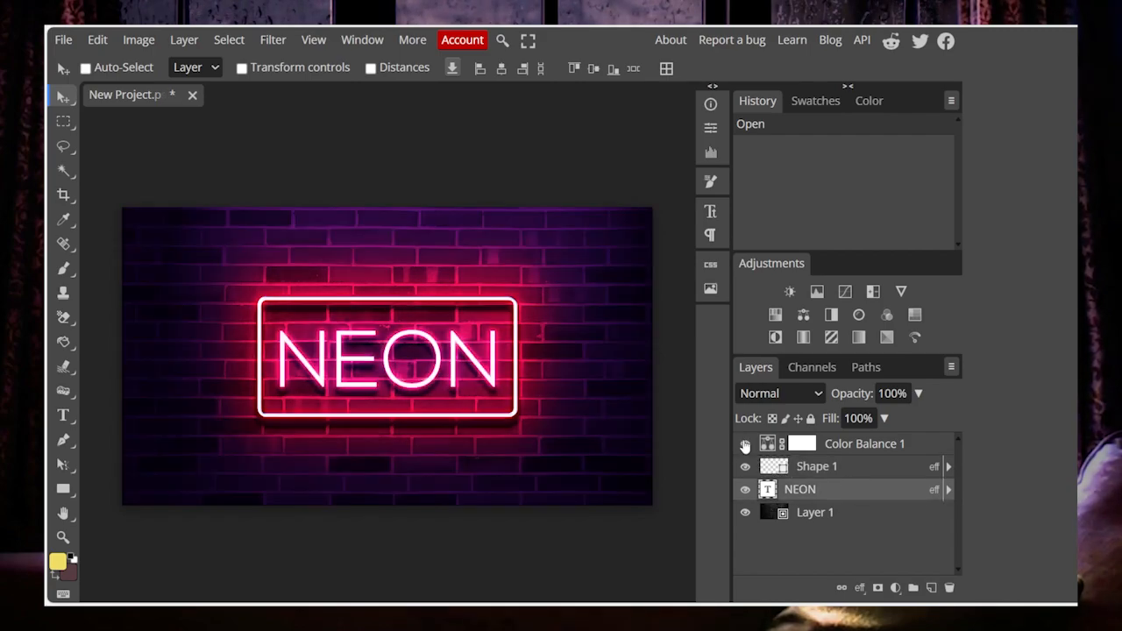
left_click(745, 467)
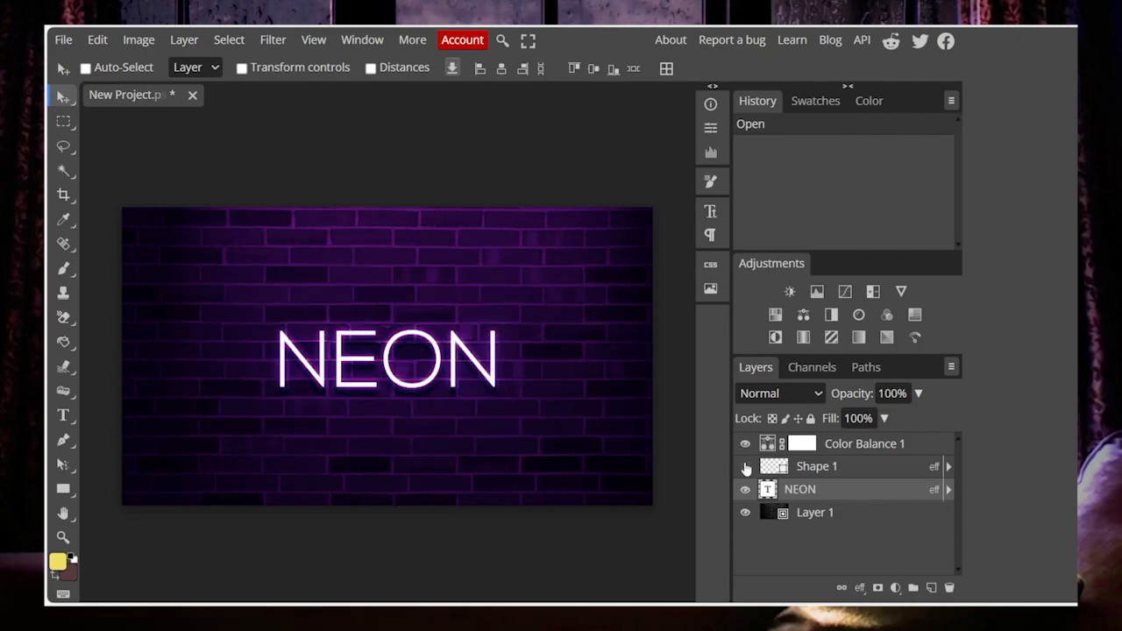
left_click(745, 467)
left_click(745, 466)
left_click(745, 466)
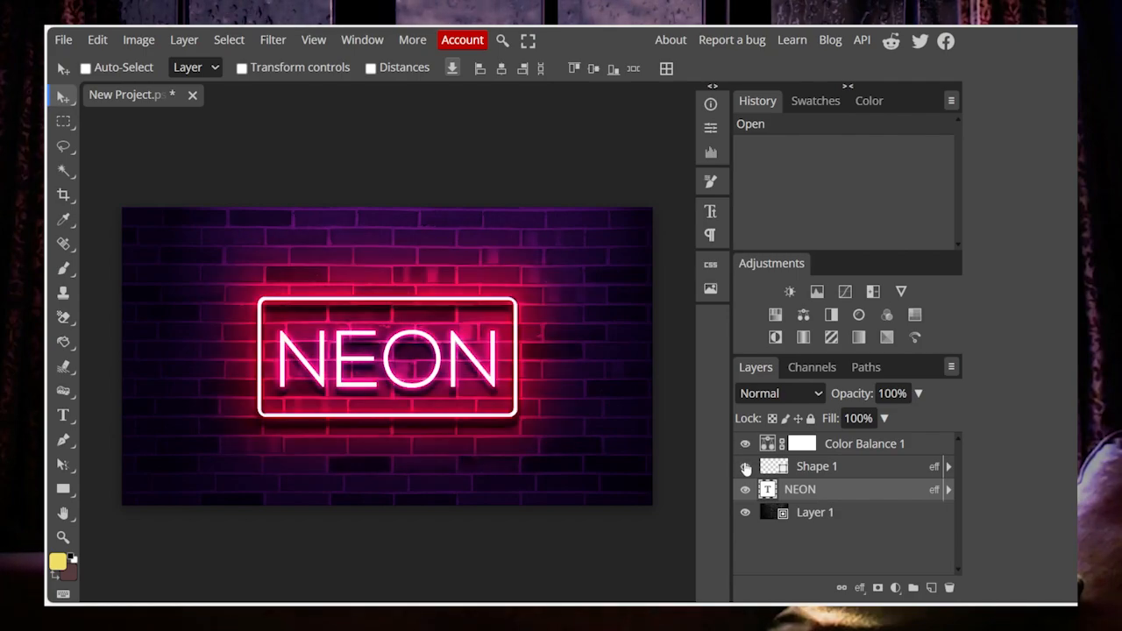
Toggle the visibility of the NEON text layer and the Layer 1 brick background off and on to compare their effect.
left_click(745, 490)
left_click(746, 490)
left_click(745, 490)
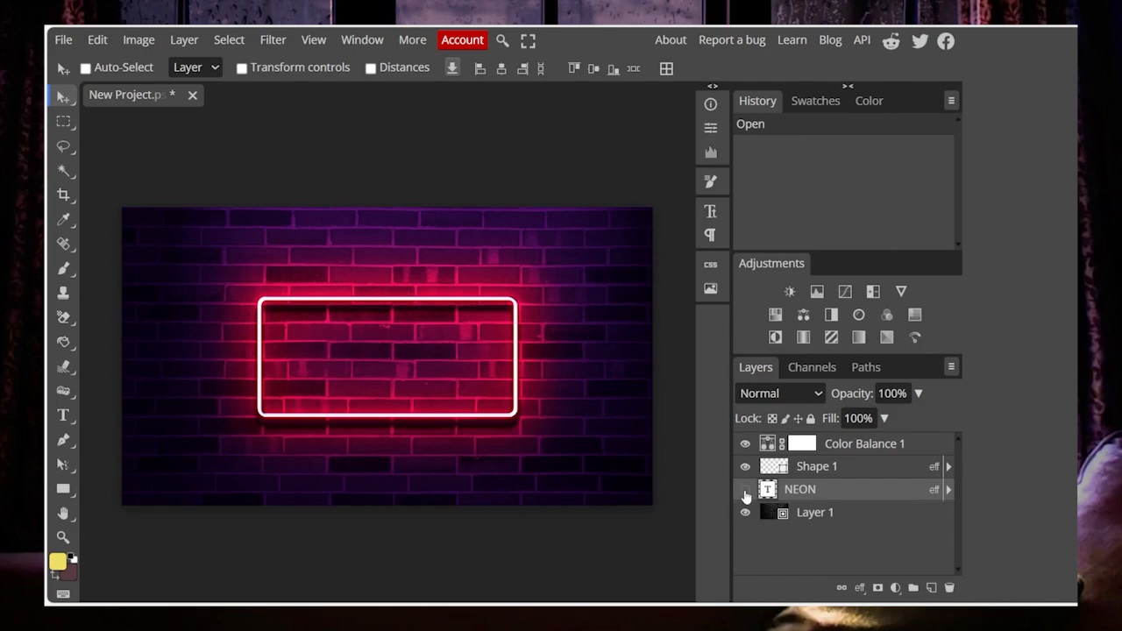
left_click(746, 491)
left_click(745, 512)
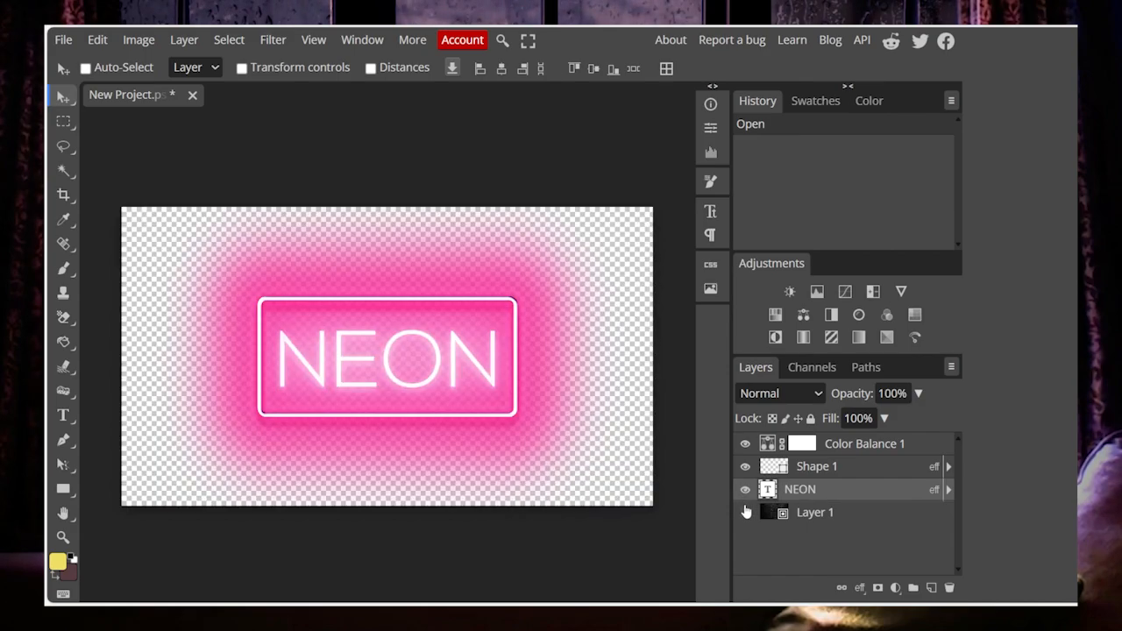
left_click(745, 512)
left_click(745, 512)
left_click(745, 512)
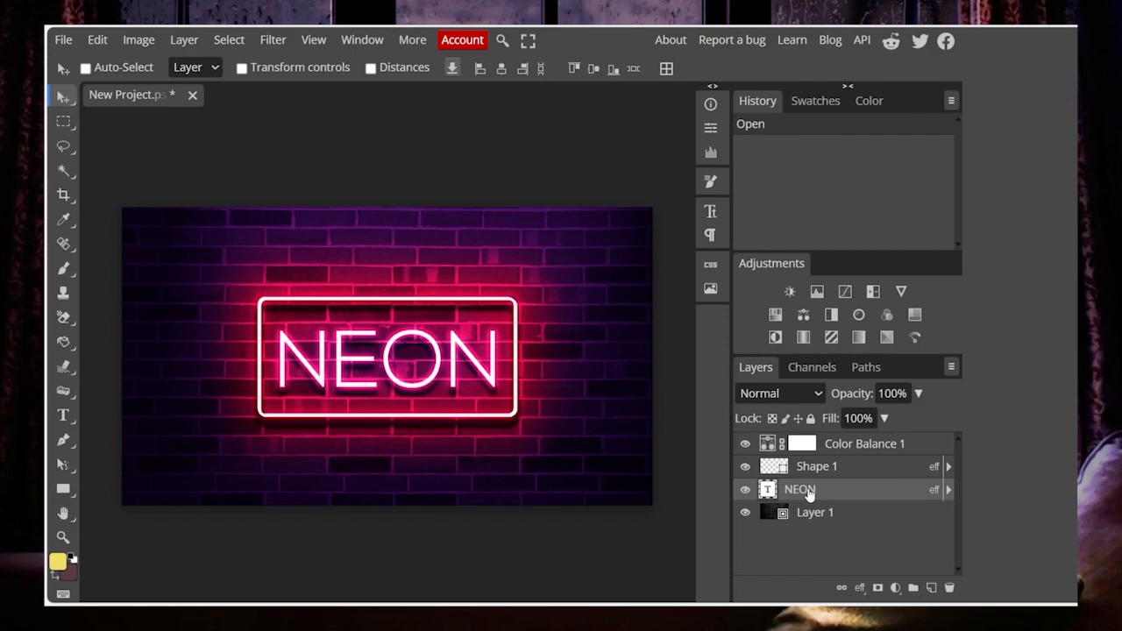
Rename the NEON text layer to "Neon".
double_click(808, 491)
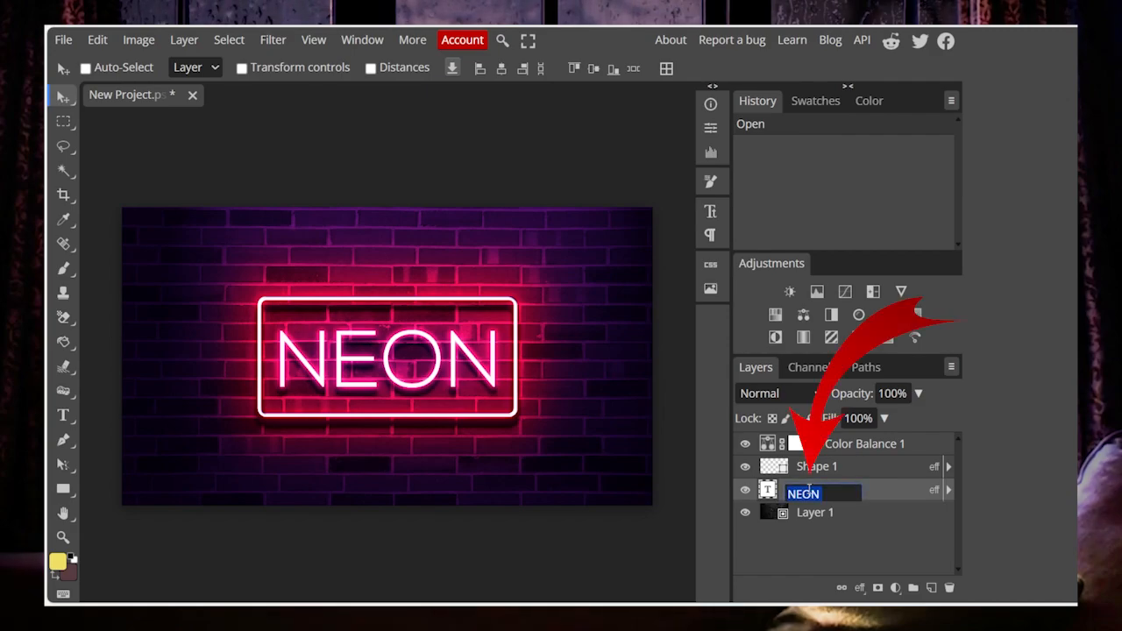
type("Neon")
key("Return")
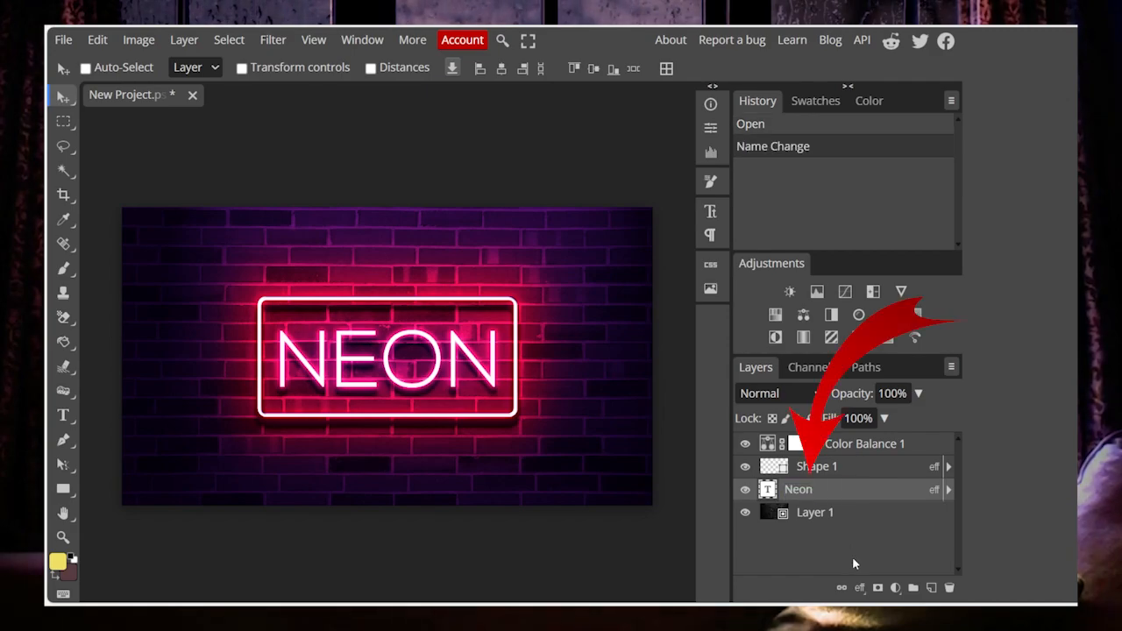
Rename the brick background layer, Layer 1, to "BG".
double_click(824, 514)
type("B")
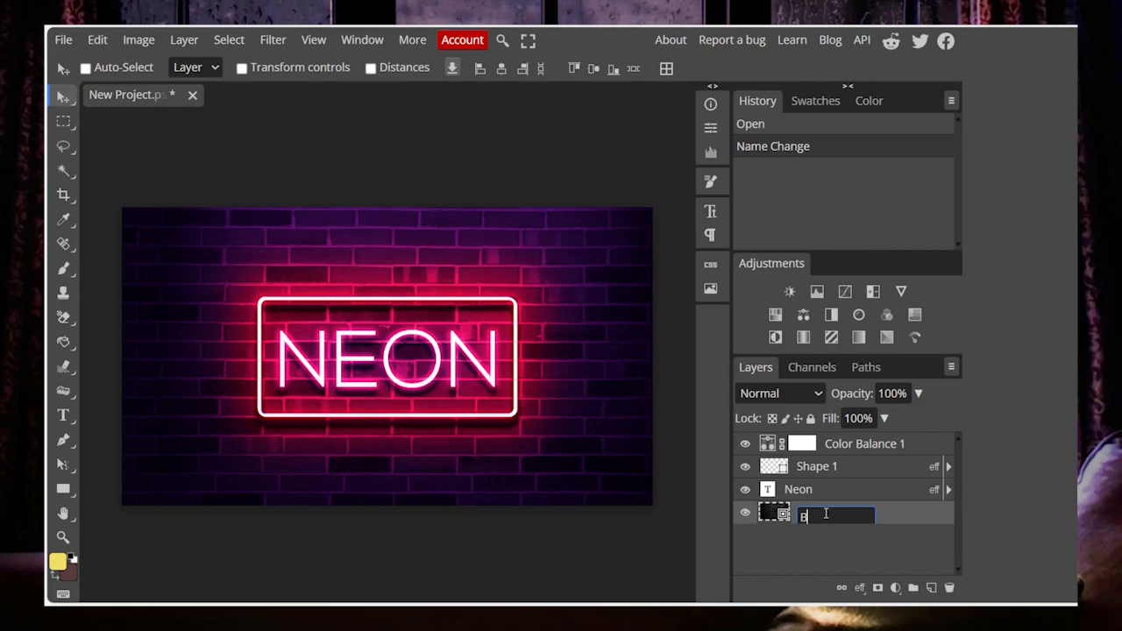
type("G")
key("Return")
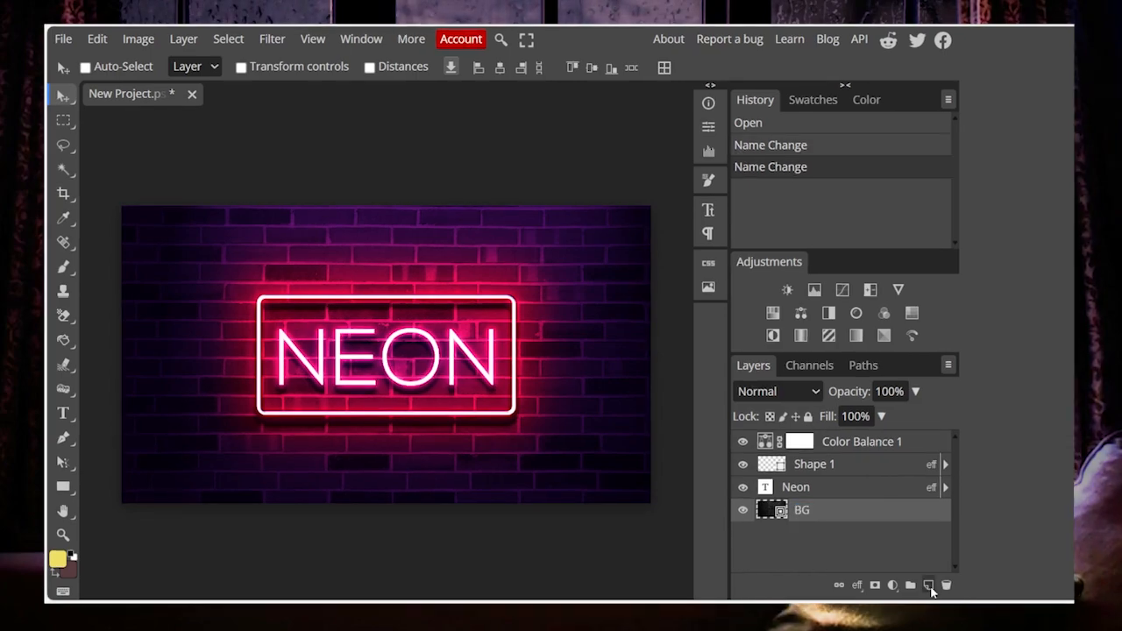
Add a new empty layer above BG and scribble across the neon sign on it with the yellow Brush.
left_click(928, 586)
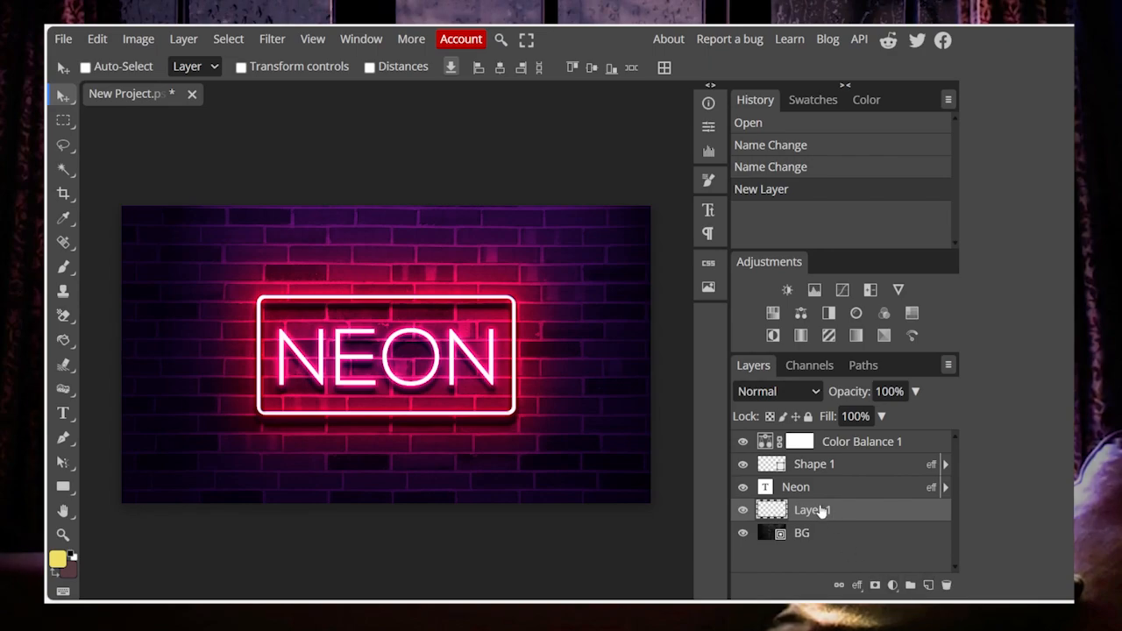
left_click(63, 266)
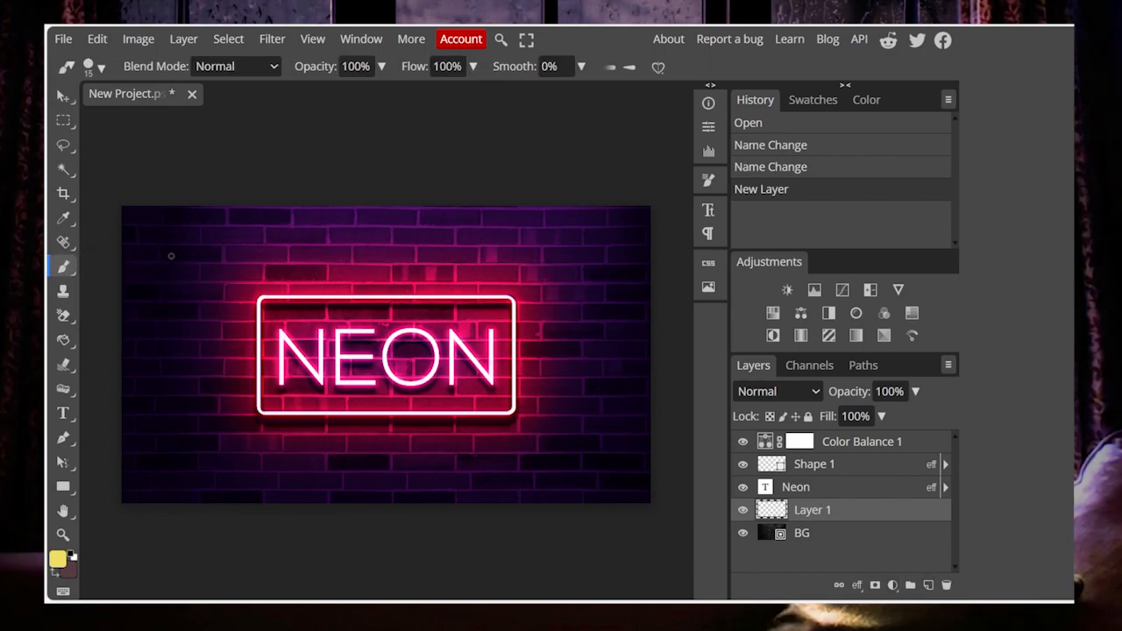
mouse_move(210, 260)
left_mouse_down()
mouse_move(312, 312)
mouse_move(412, 385)
mouse_move(337, 478)
mouse_move(442, 326)
left_mouse_up()
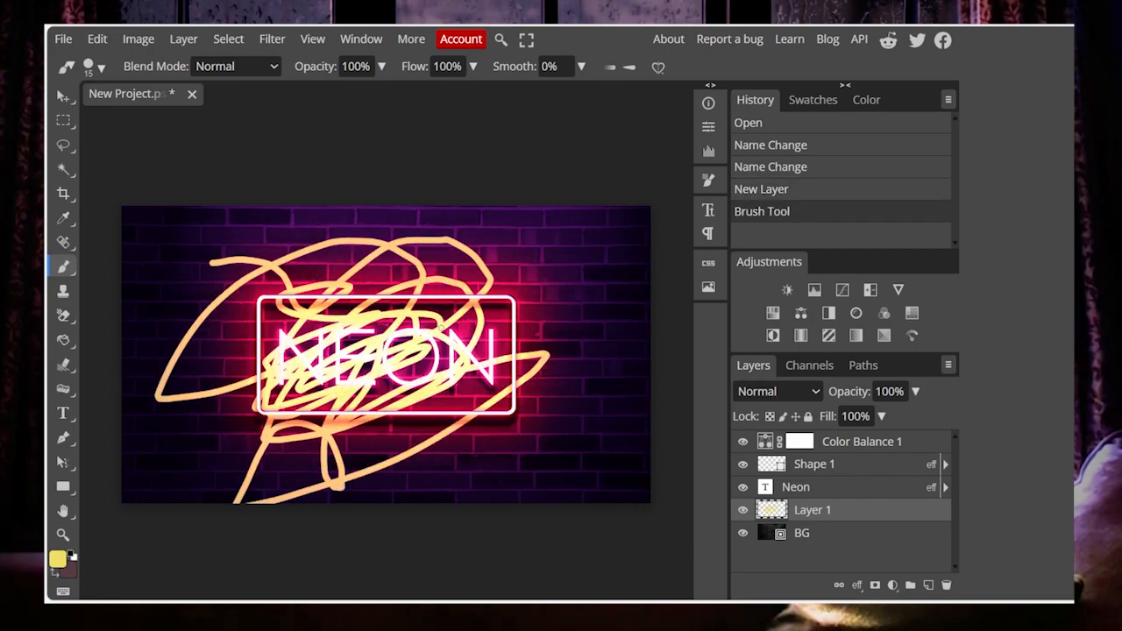
Toggle the scribbled layer's visibility off and on several times to compare, and delete the layer.
left_click(742, 513)
left_click(742, 512)
left_click(742, 512)
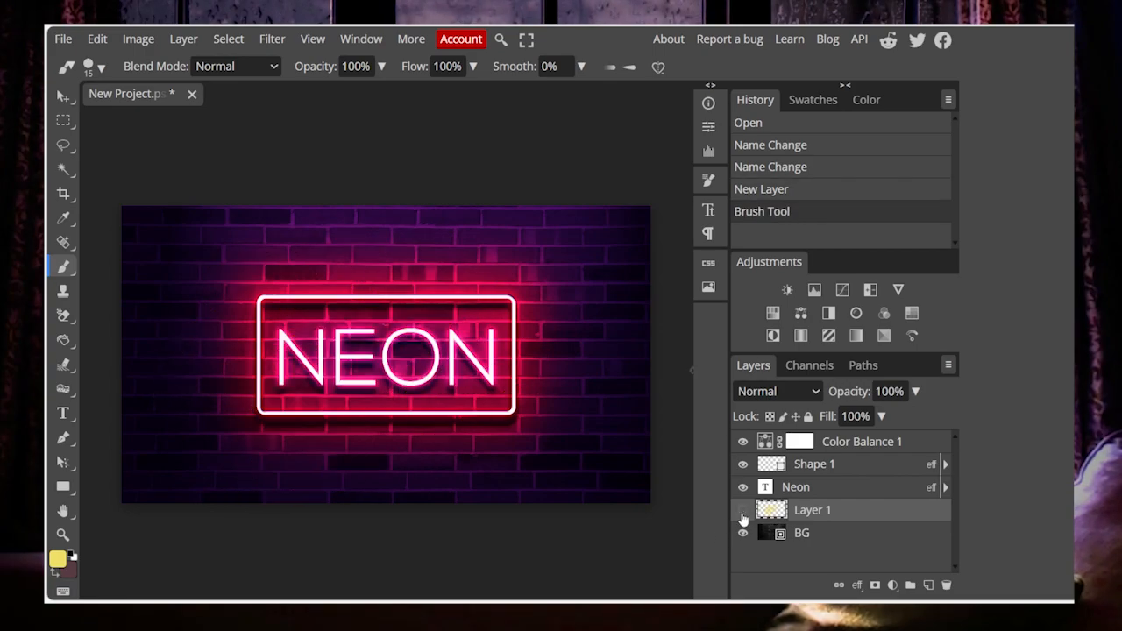
left_click(742, 512)
left_click(742, 513)
left_click(742, 512)
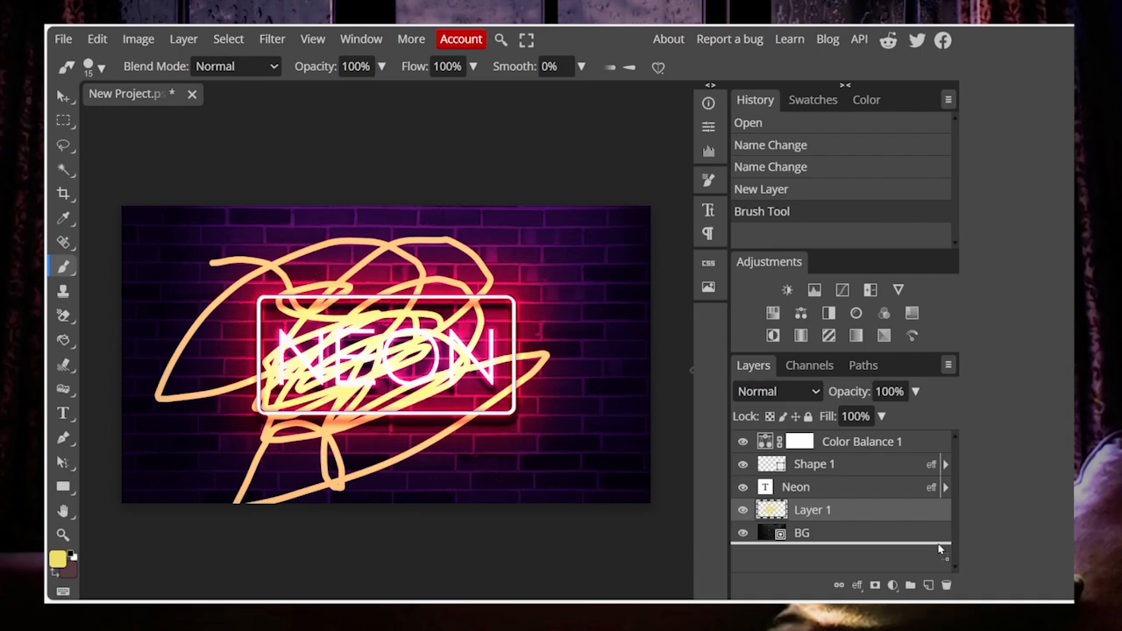
left_click(947, 584)
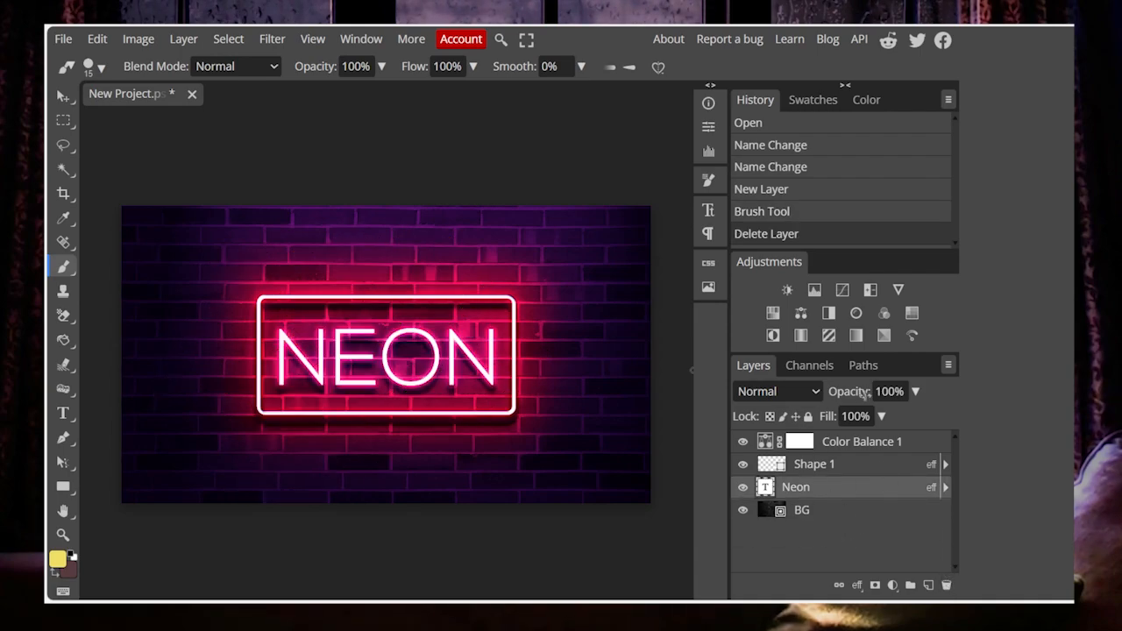
Duplicate the Shape 1 layer and toggle the copy's visibility off and on to see its effect.
left_click(855, 448)
left_click(854, 464)
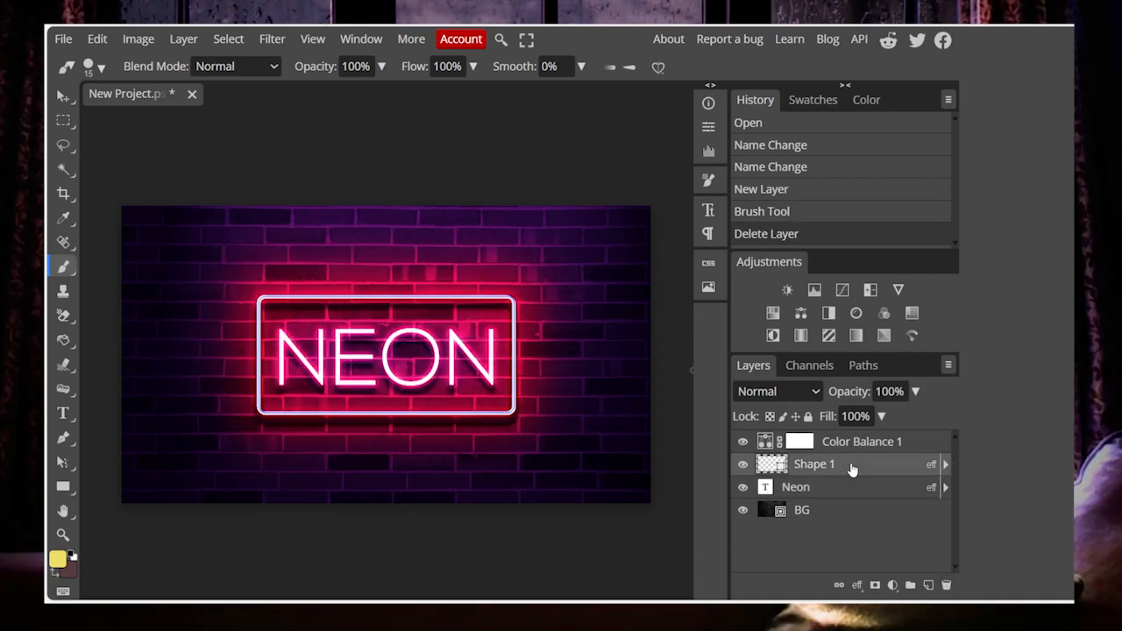
left_click(931, 585)
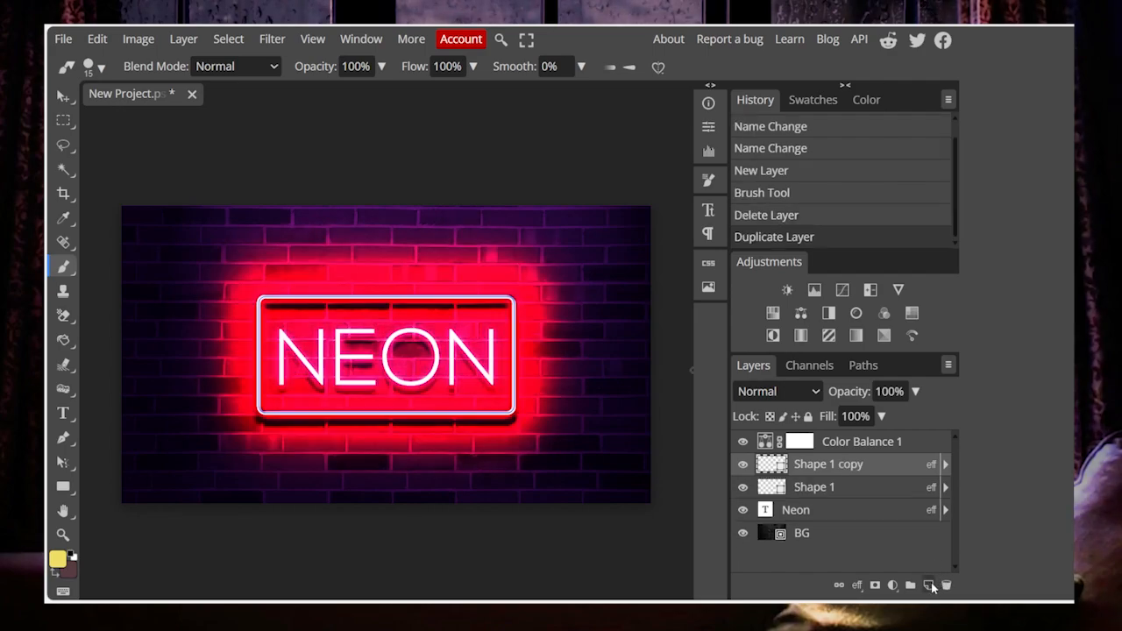
left_click(742, 465)
left_click(742, 466)
left_click(742, 465)
left_click(742, 466)
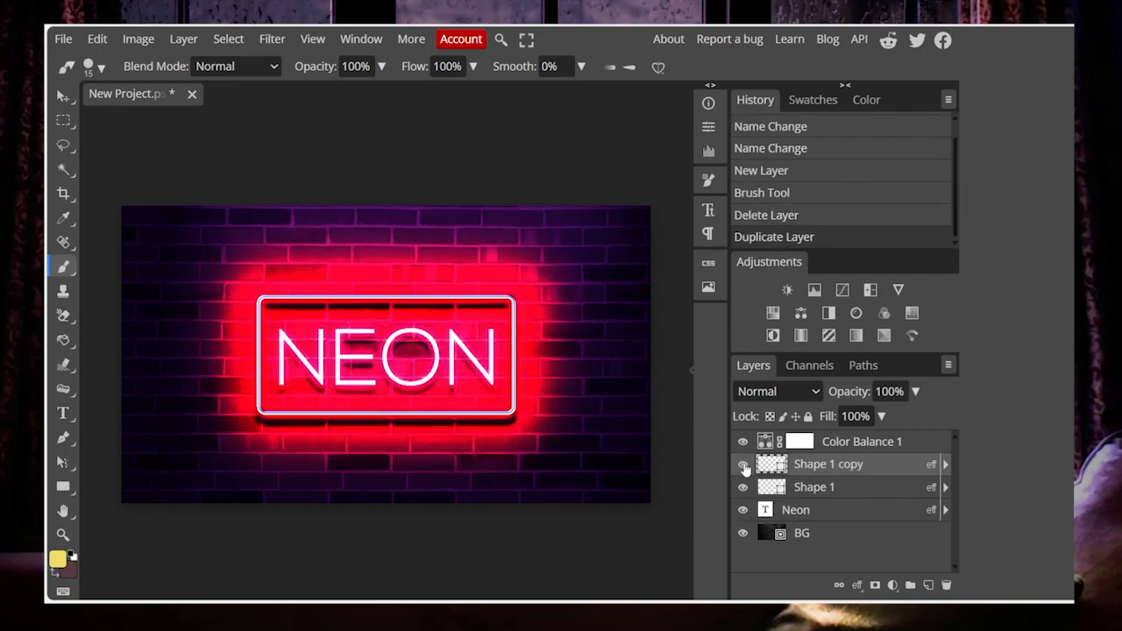
Move the duplicated Shape 1 frame slightly on the canvas with the Move tool, and delete the duplicate layer.
key("v")
mouse_move(407, 331)
left_mouse_down()
mouse_move(576, 316)
mouse_move(606, 328)
mouse_move(608, 391)
mouse_move(299, 497)
mouse_move(639, 453)
mouse_move(619, 411)
mouse_move(391, 338)
left_mouse_up()
left_click(947, 586)
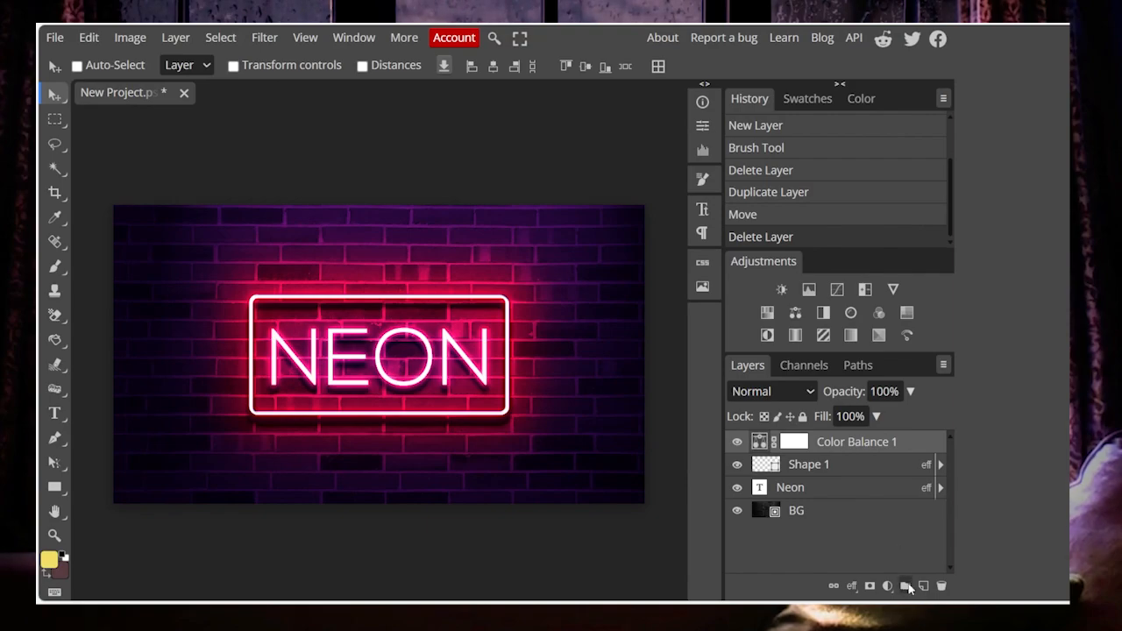
Put the Color Balance 1, Shape 1, Neon and BG layers into a new folder, and collapse and expand the folder.
left_click(906, 585)
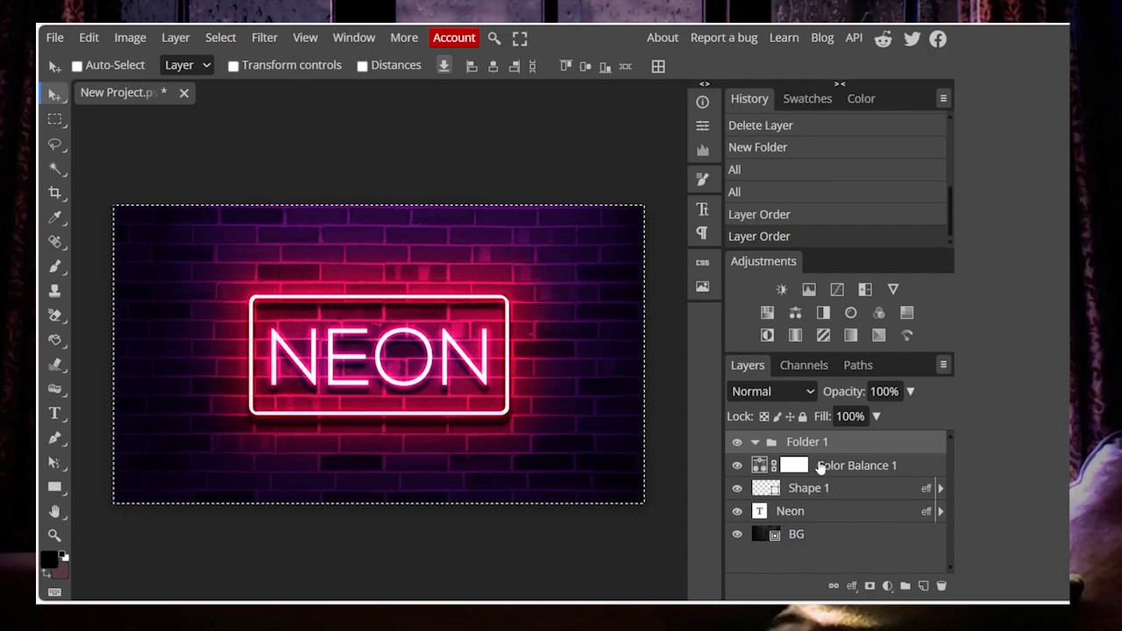
left_click(821, 468)
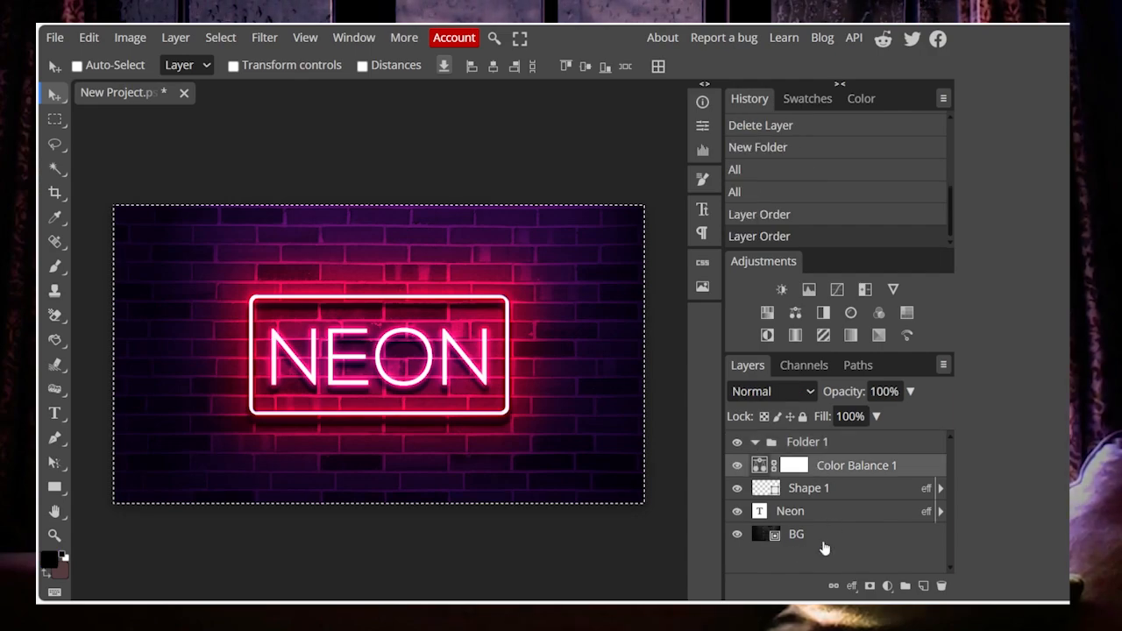
left_click(824, 543, "shift")
left_click_drag(831, 487, 824, 447)
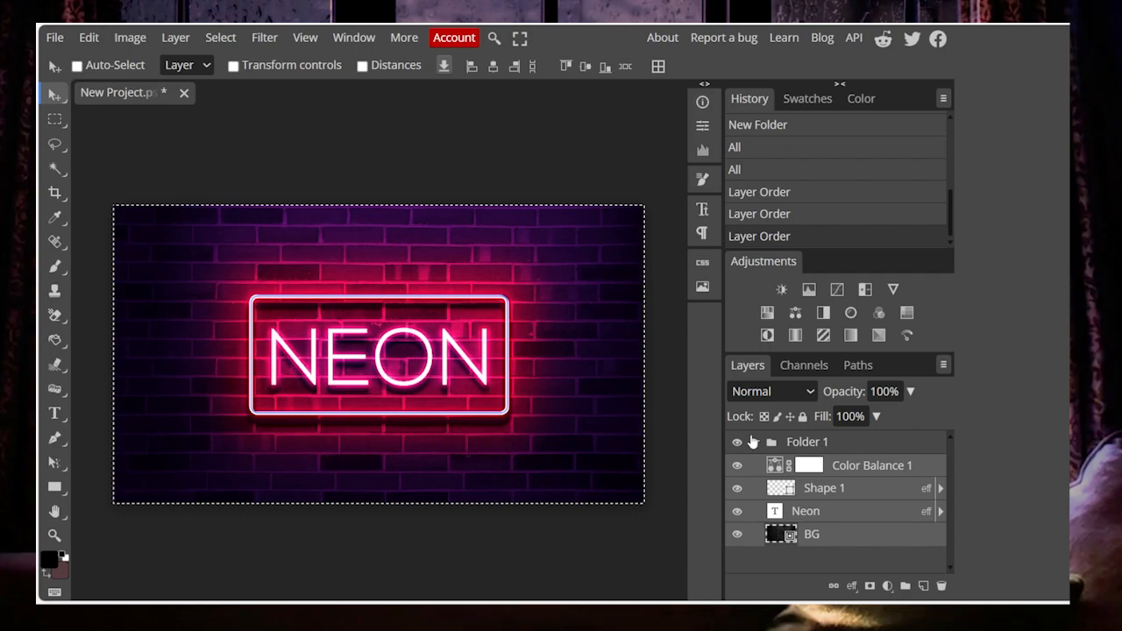
left_click(757, 442)
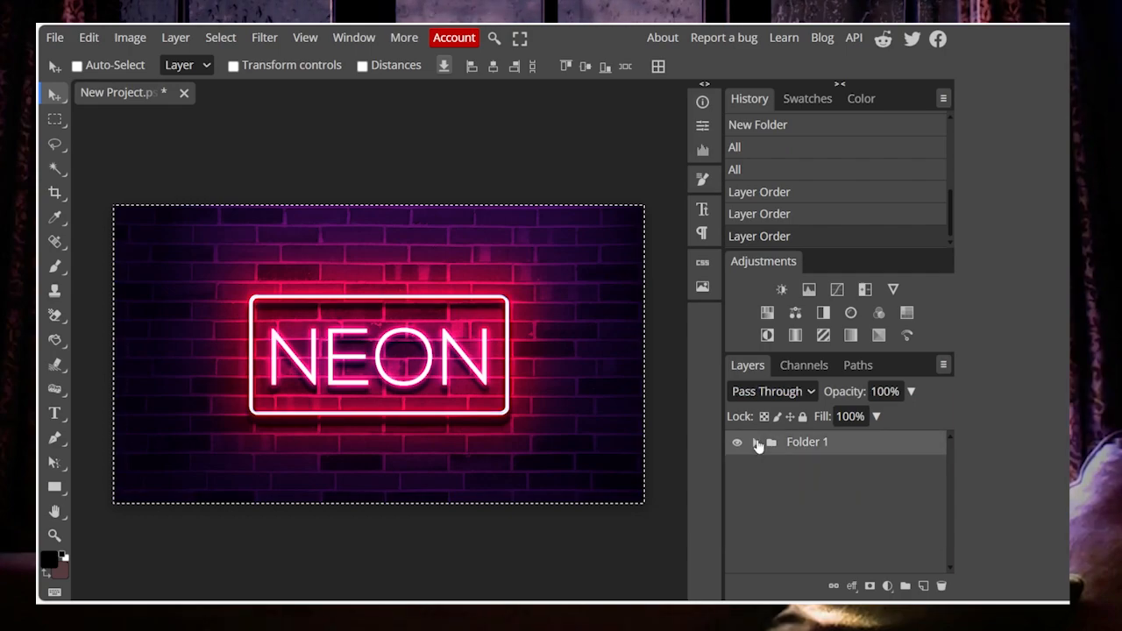
left_click(757, 443)
left_click(758, 443)
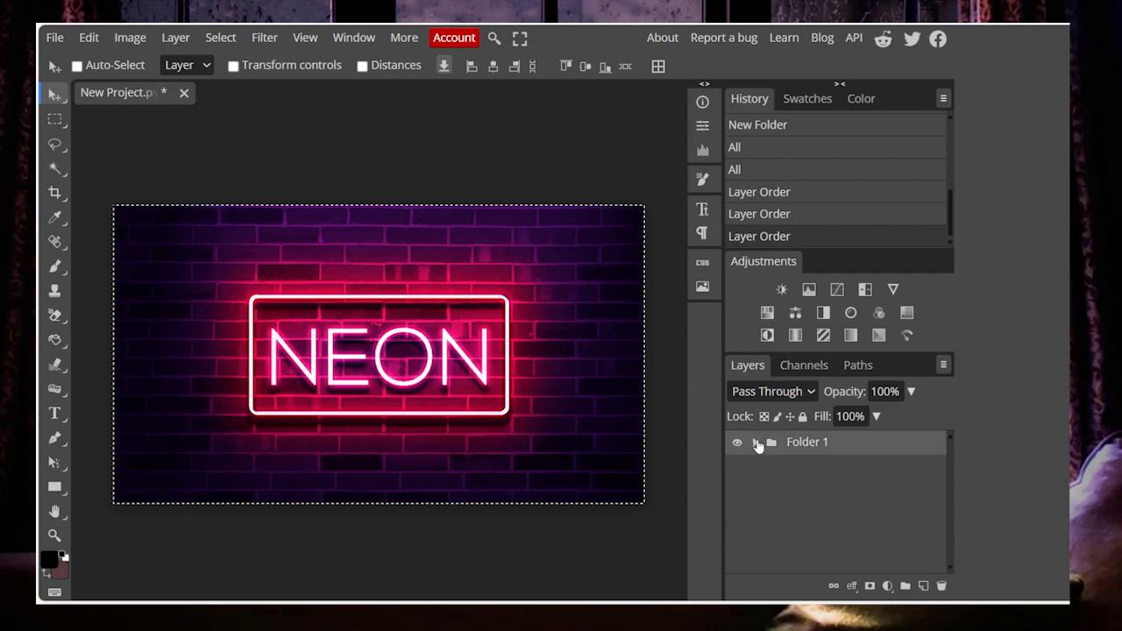
Add a Color Fill layer in dull red #924444 and try out its opacity, ending at 100%.
left_click(885, 585)
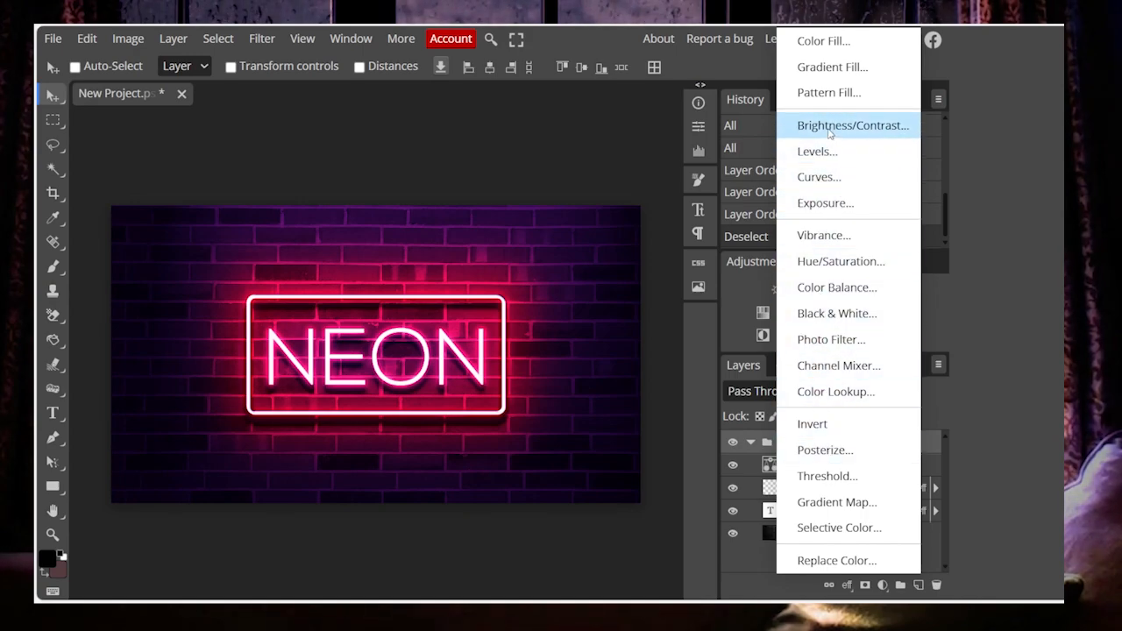
left_click(815, 40)
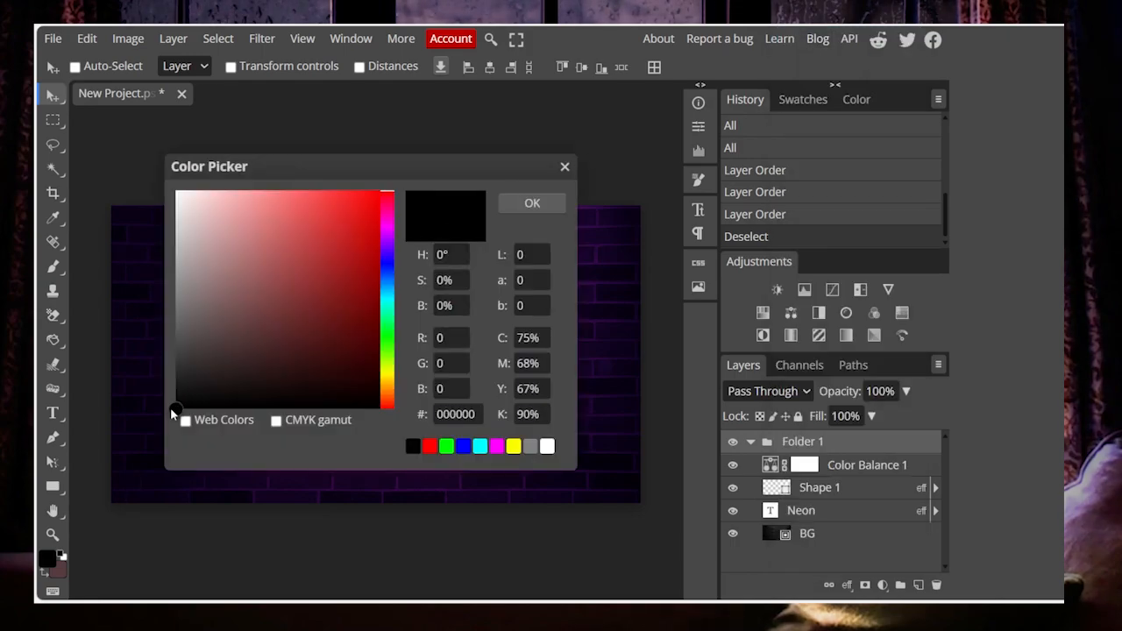
left_click_drag(253, 339, 286, 285)
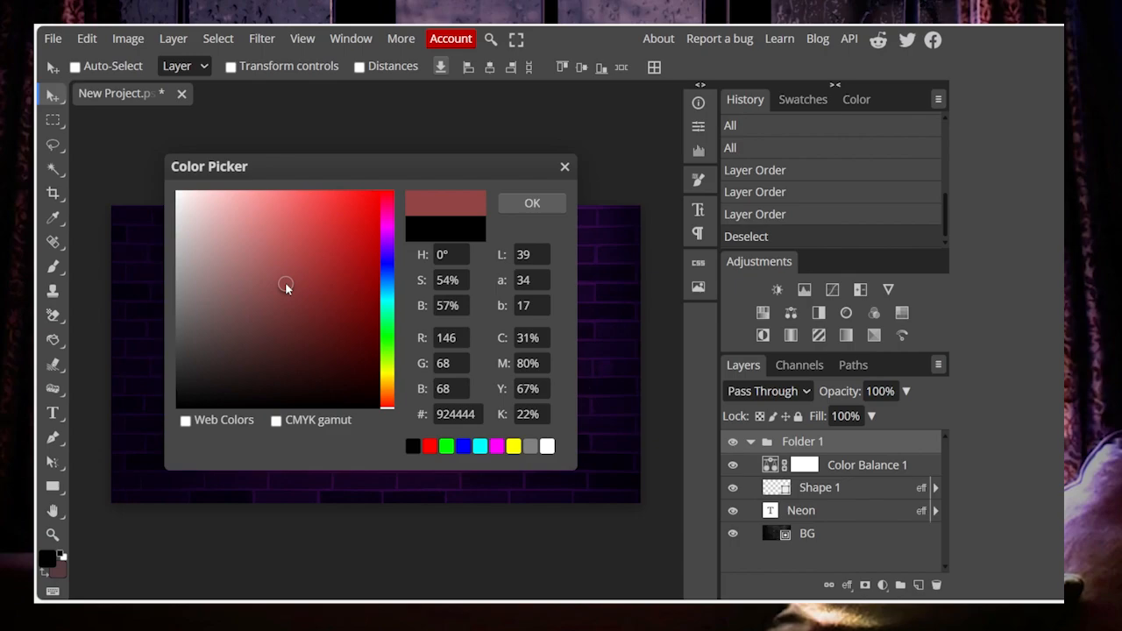
left_click(530, 203)
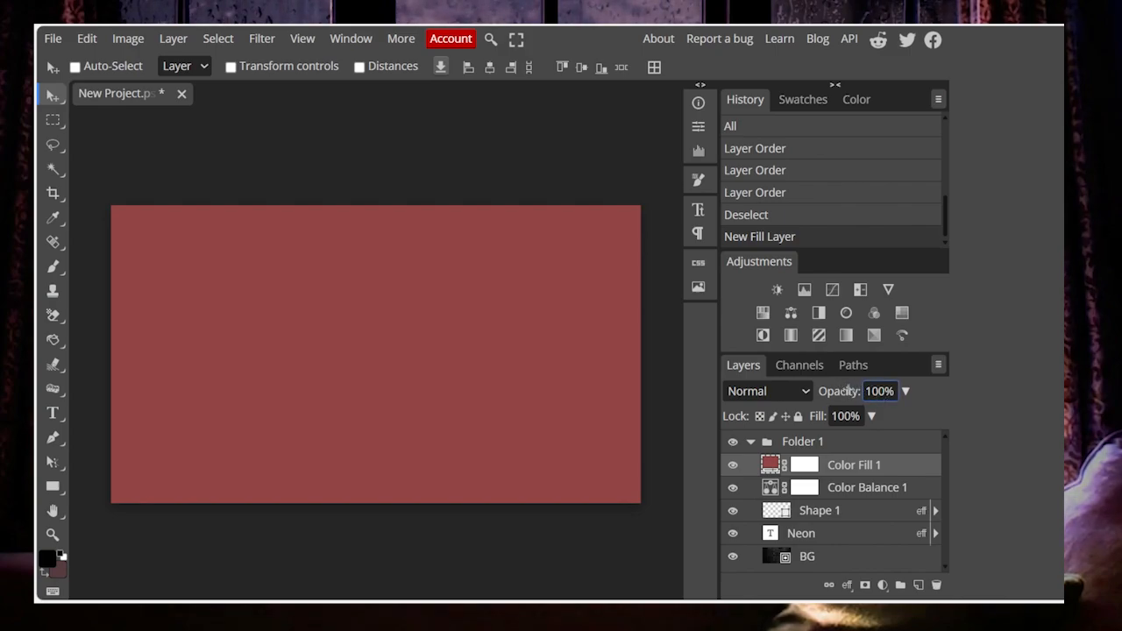
left_click_drag(848, 391, 774, 382)
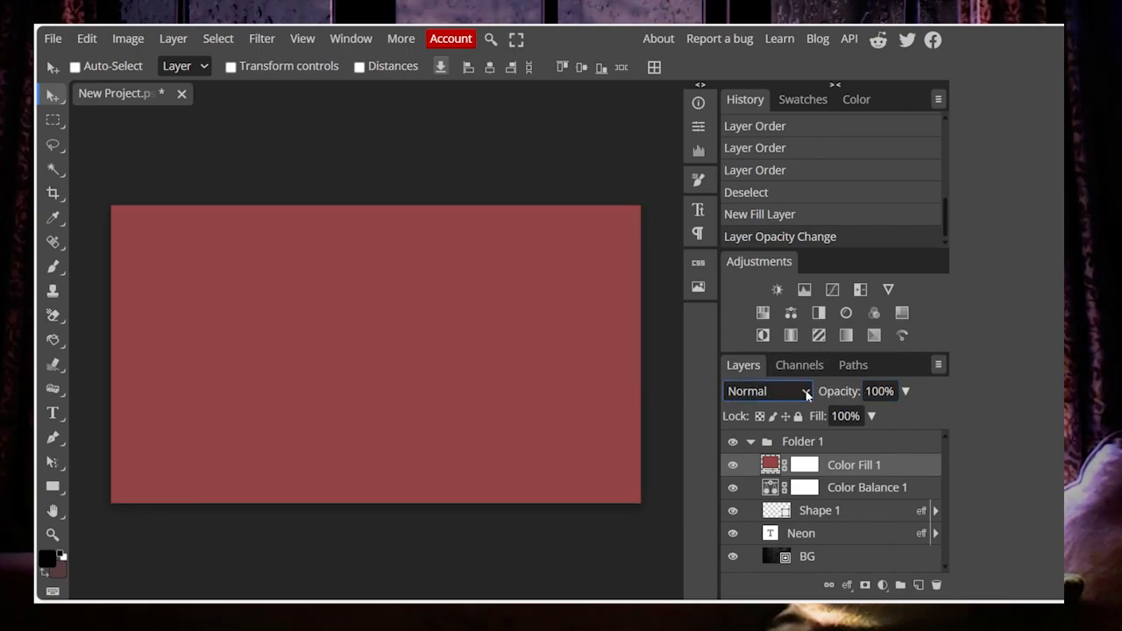
Cycle the Color Fill 1 layer through blend modes such as Multiply, Lighter Color, Divide and Linear Light to compare them, and delete the layer.
left_click(759, 120)
key("Down")
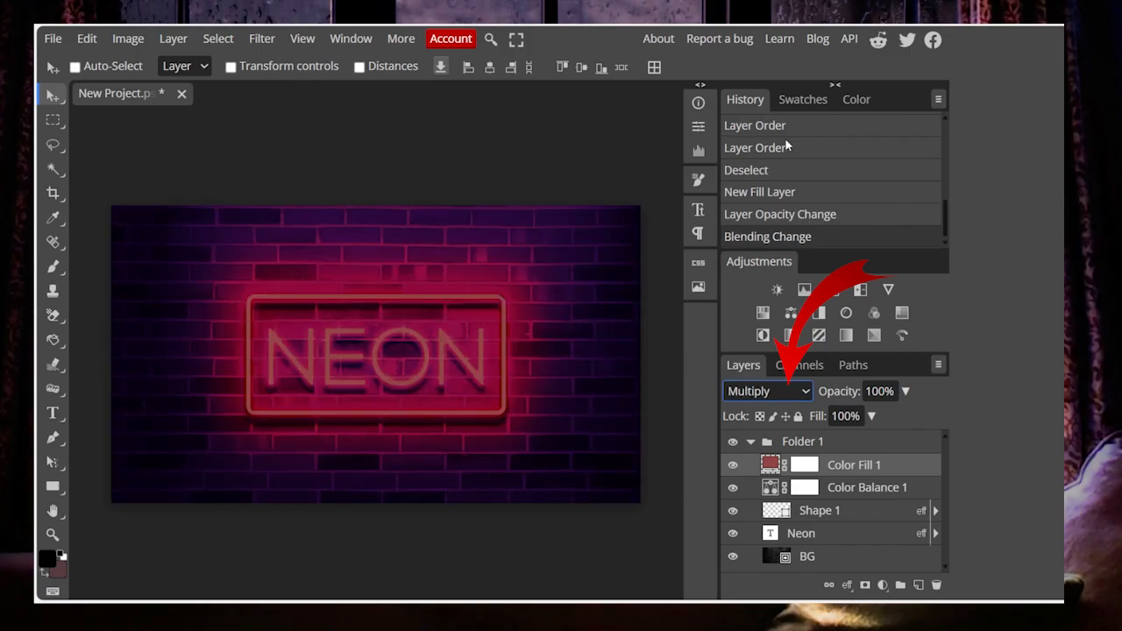
key("Down")
key("Down")
key("Down")
key("Down")
key("Down")
key("Down")
key("Down")
key("Down")
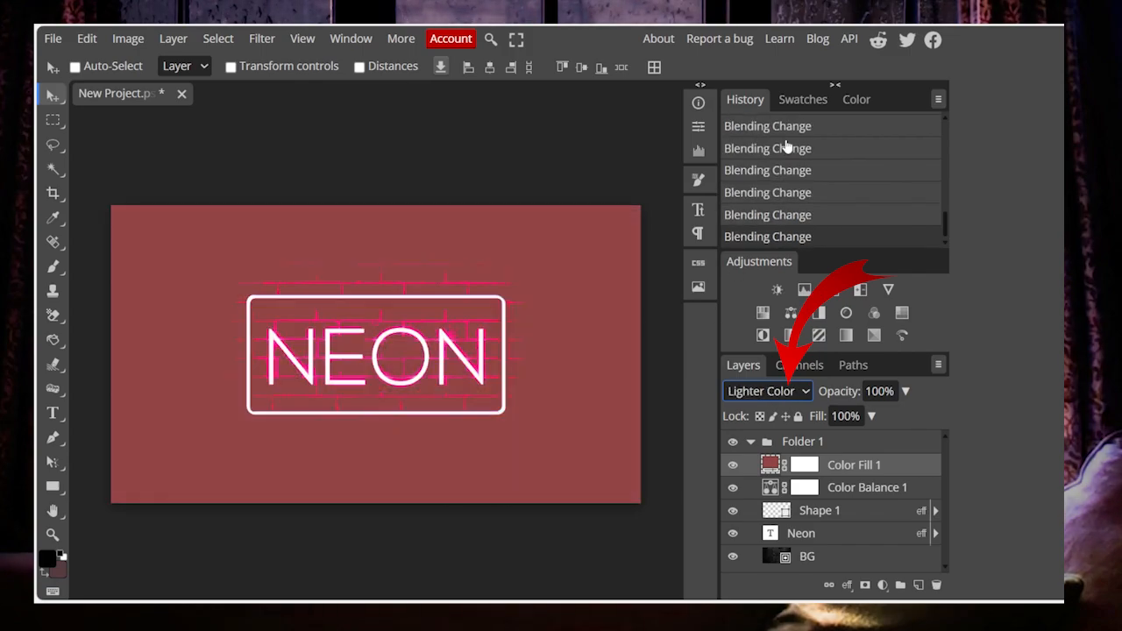
key("Down")
key("Down")
key("Down")
key("Down")
key("Down")
key("Down")
key("Down")
key("Down")
key("Down")
key("Down")
key("Down")
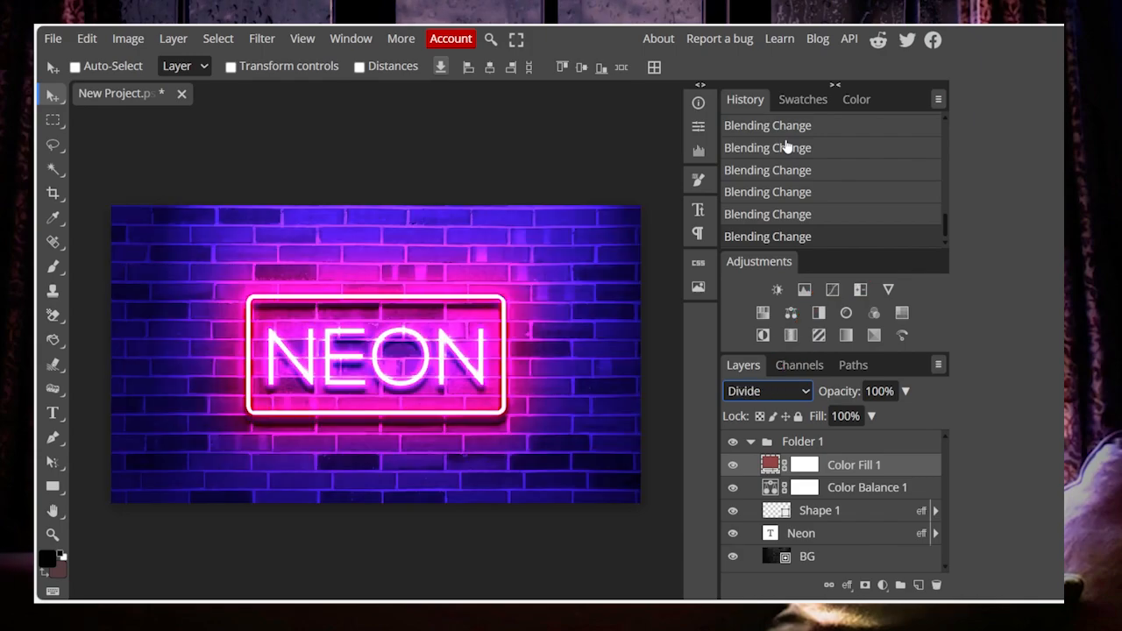
key("Down")
key("Down")
key("Up")
key("Up")
key("Up")
key("Up")
key("Up")
key("Up")
key("Up")
key("Up")
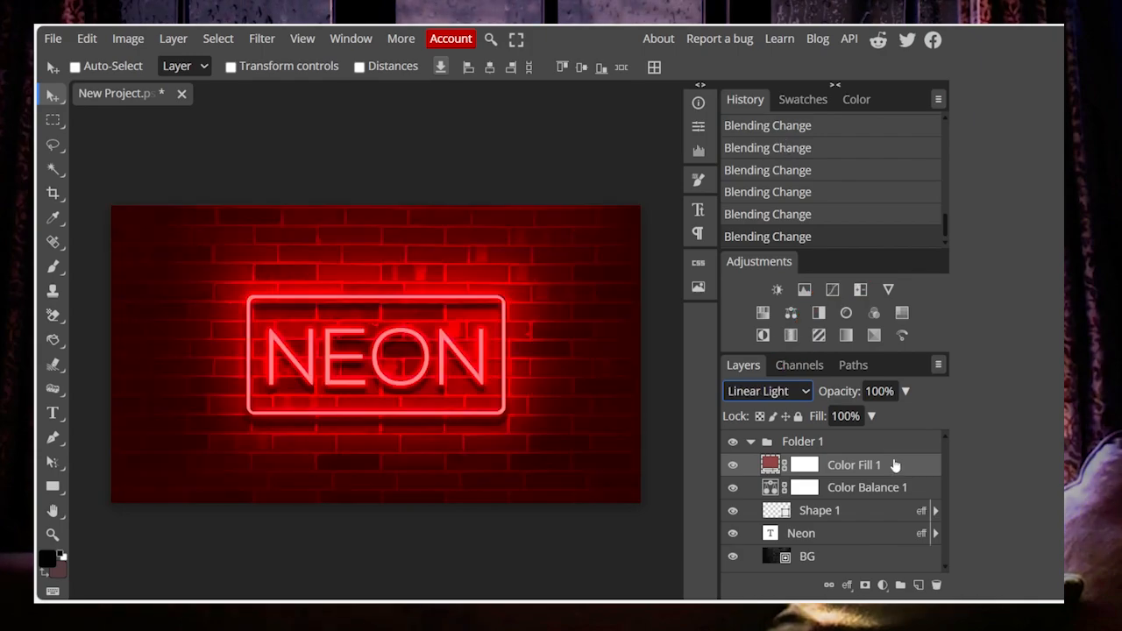
left_click(895, 464)
left_click_drag(924, 554, 937, 588)
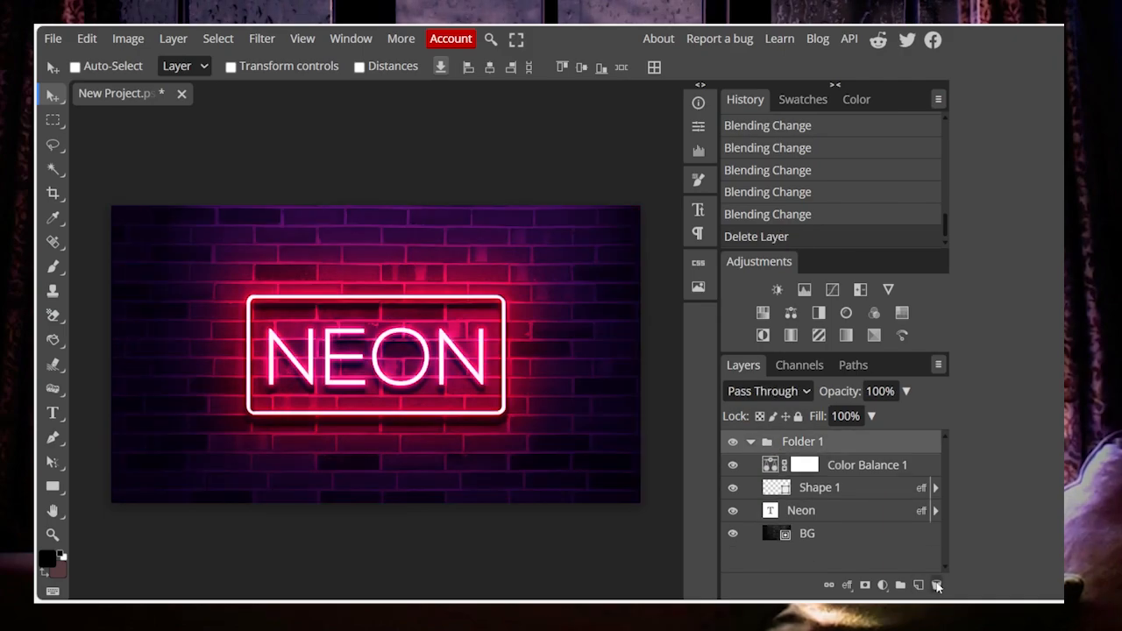
Add a Gradient Fill layer and change its black starting color stop to a dull red.
left_click(882, 586)
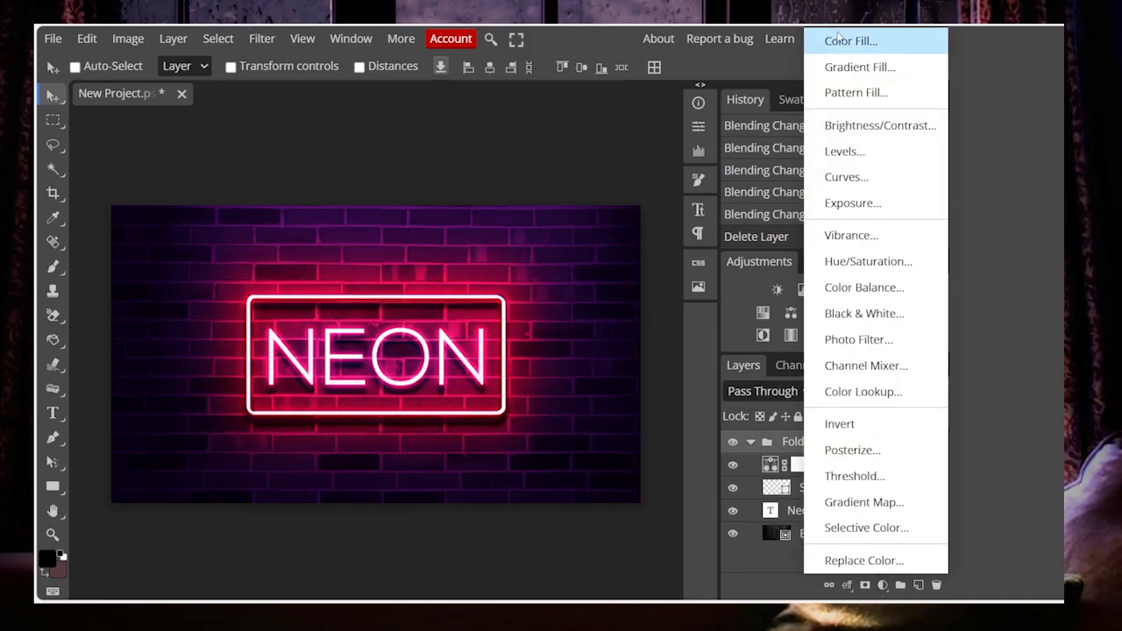
left_click(852, 68)
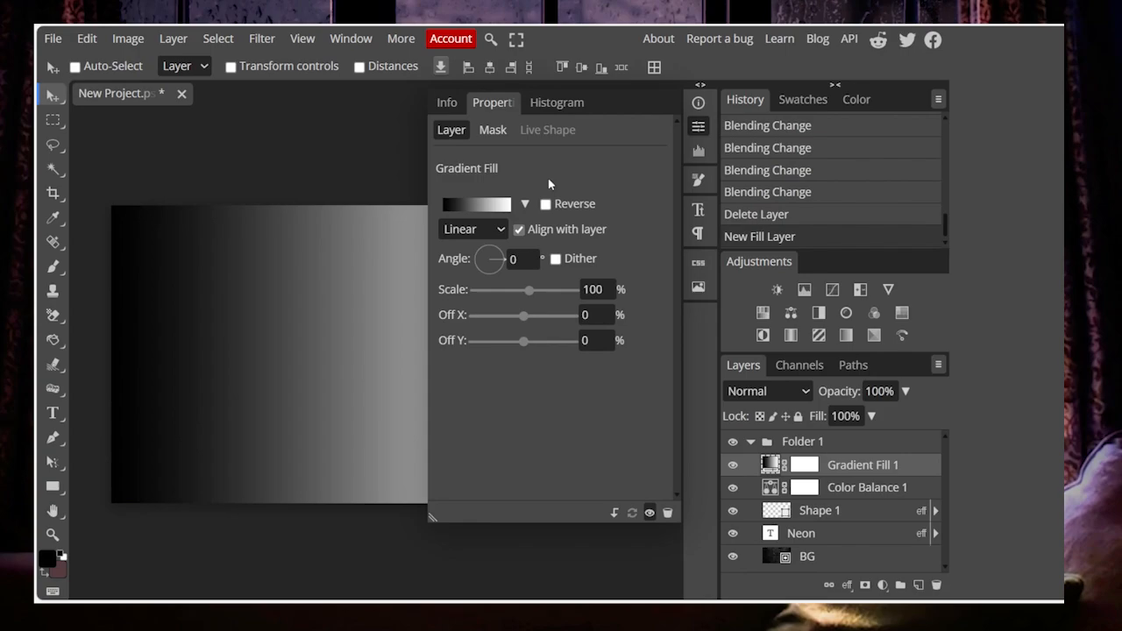
left_click(483, 206)
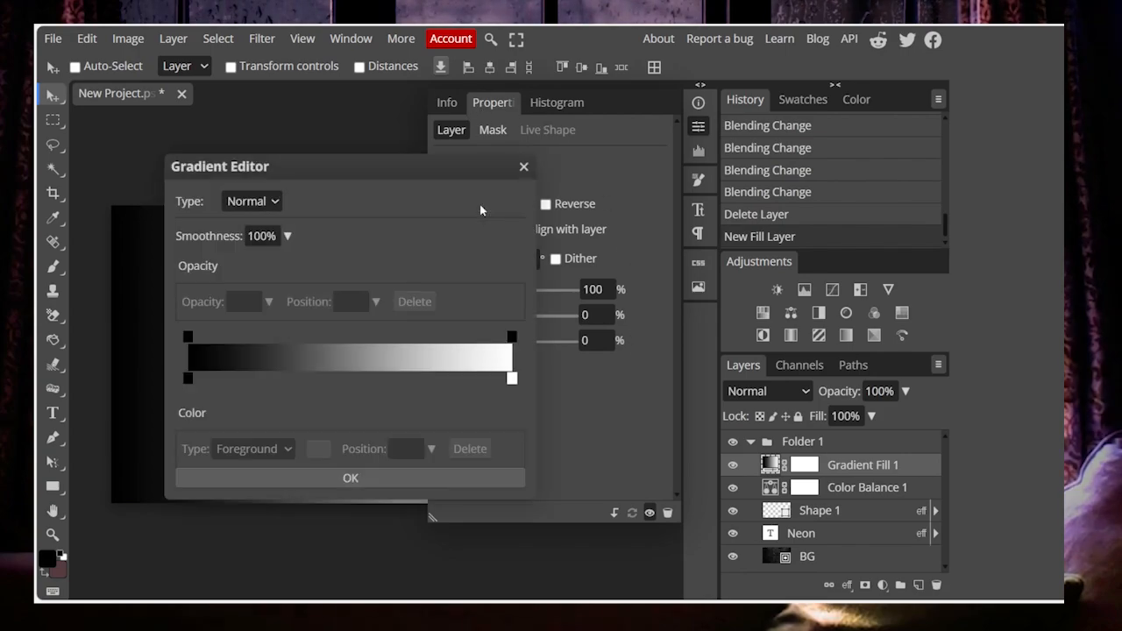
left_click(187, 383)
left_click(324, 451)
left_click(401, 406)
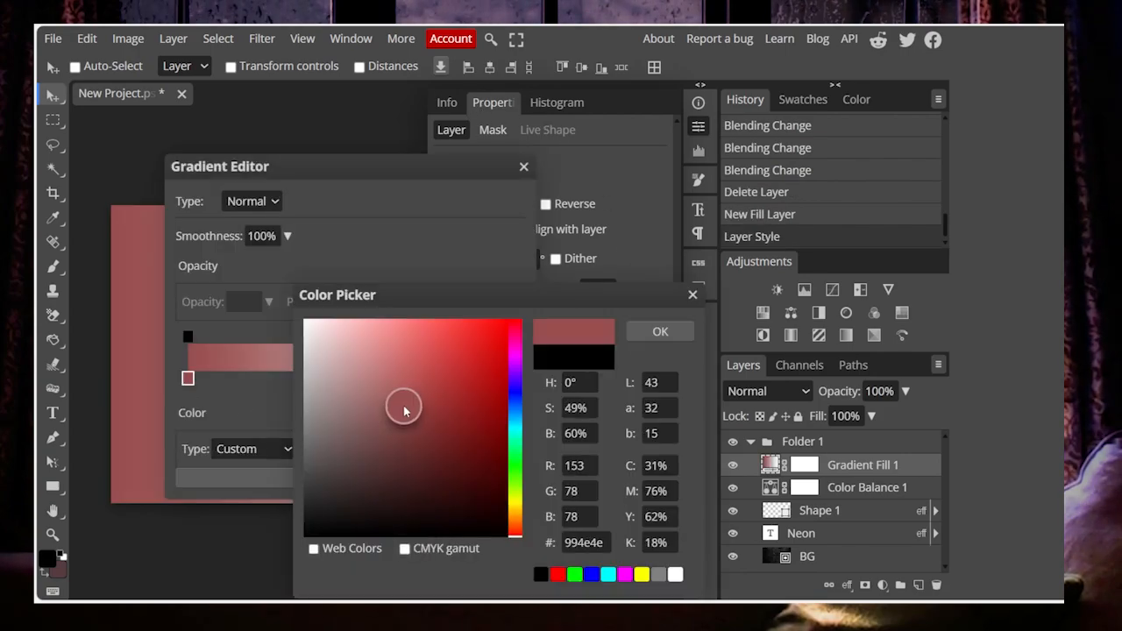
left_click(408, 400)
left_click(661, 332)
Adjust the opacity stops at the gradient's ends to make the fill partly transparent, and accept the edited gradient.
left_click(188, 337)
mouse_move(188, 338)
left_mouse_down()
mouse_move(401, 321)
mouse_move(186, 338)
left_mouse_up()
mouse_move(513, 337)
left_mouse_down()
mouse_move(224, 337)
mouse_move(514, 340)
left_mouse_up()
left_click(511, 379)
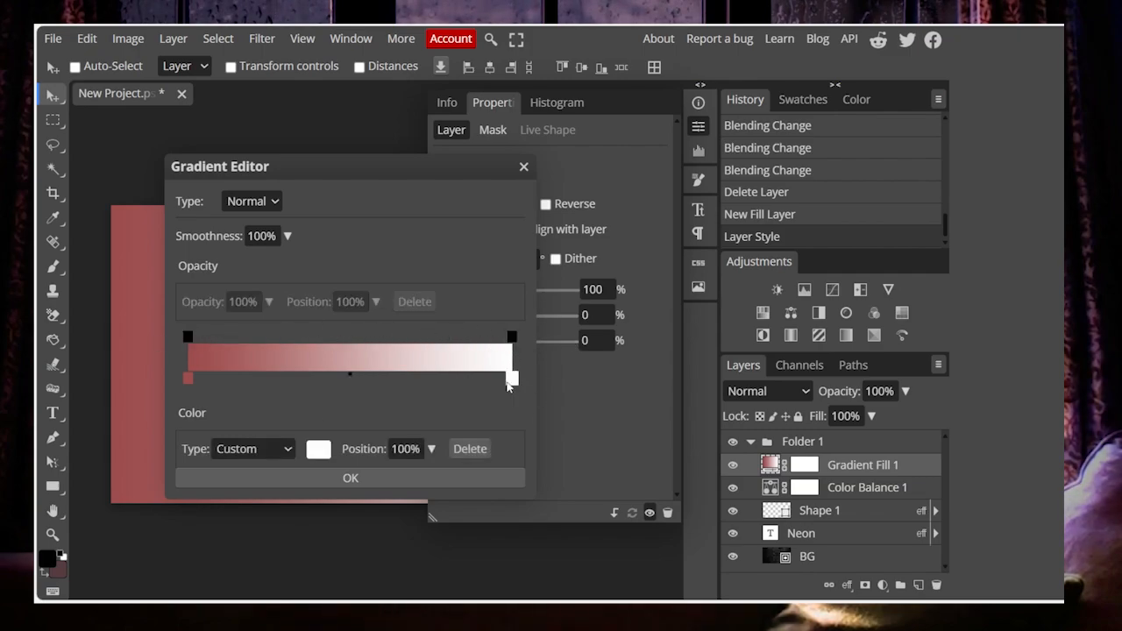
left_click(513, 338)
left_click(513, 379)
left_click(188, 337)
left_click_drag(212, 301, 177, 301)
left_click(514, 338)
left_click(200, 301)
left_click(368, 477)
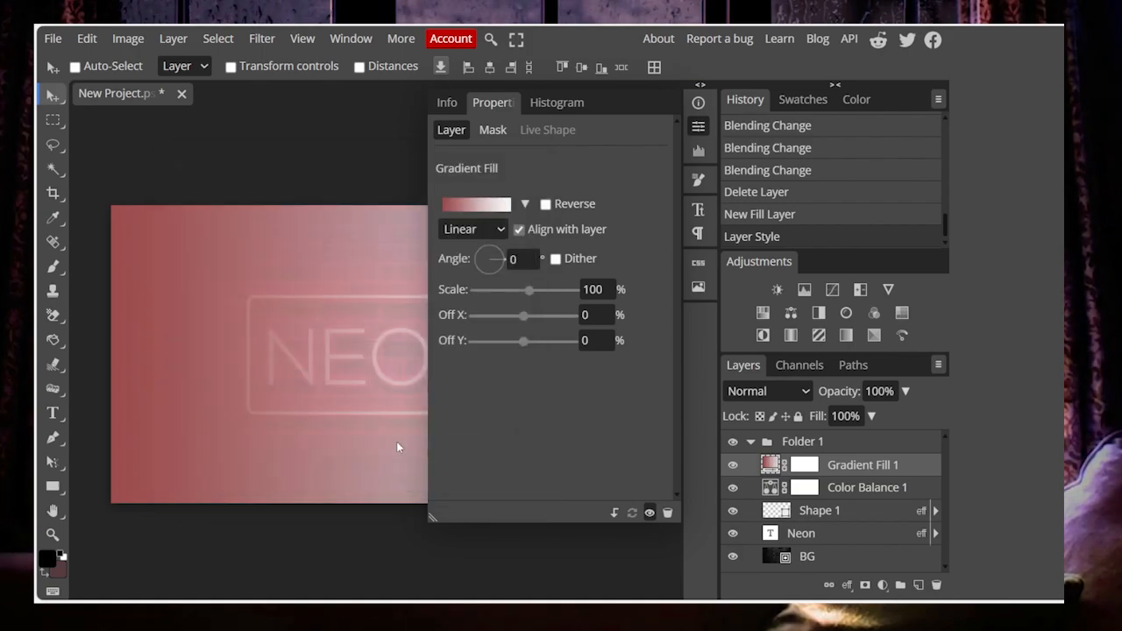
Set the gradient fill's angle to -127°, scale to 60%, X offset to -38% and Y offset to -6%, and delete the layer.
left_click_drag(488, 260, 520, 342)
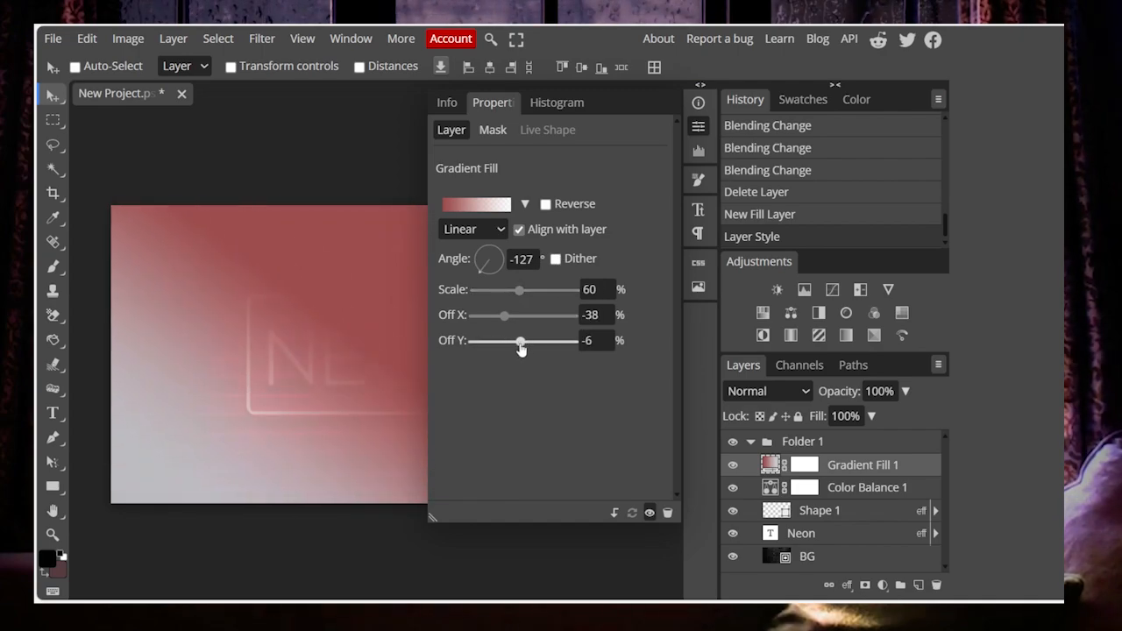
left_click(699, 128)
Add a Pattern Fill layer above Color Balance 1 and choose the beige floral pattern for it.
left_click(883, 586)
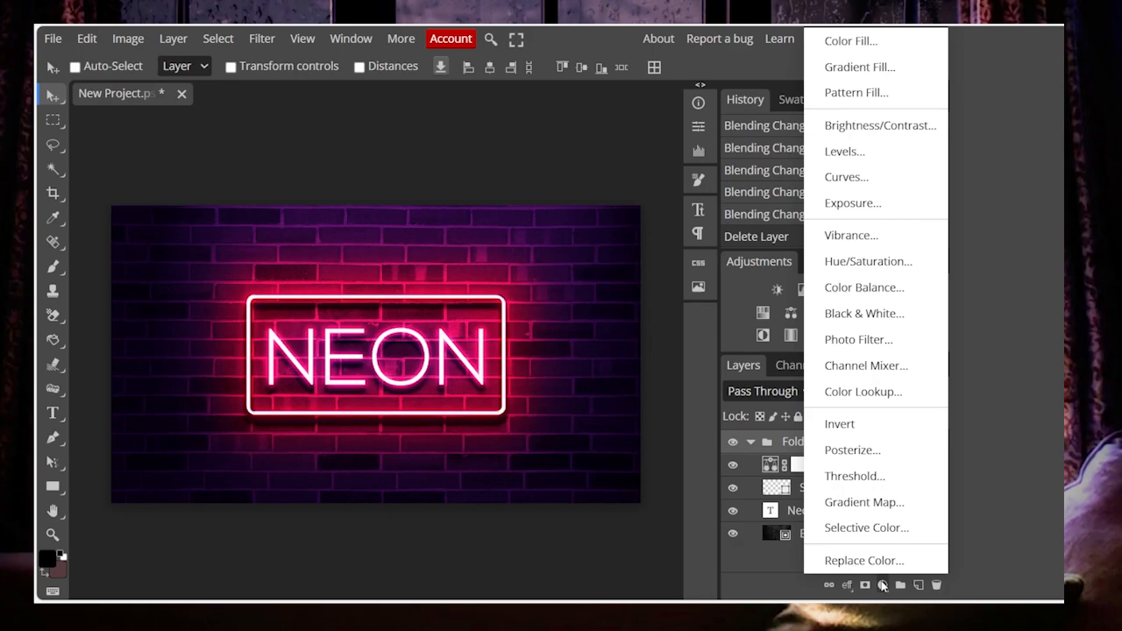
left_click(880, 94)
left_click(522, 225)
left_click(560, 308)
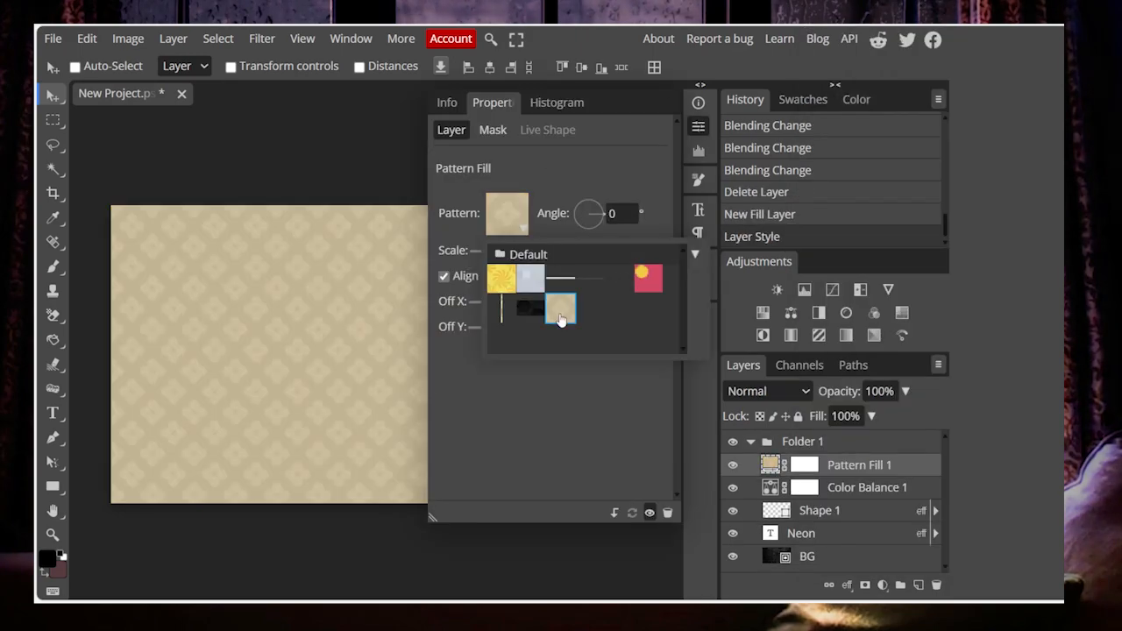
Set the pattern fill's angle to 21°, scale to 115%, X offset to -119 px and Y offset to 2 px, and delete the layer.
left_click_drag(587, 216, 596, 215)
mouse_move(528, 260)
left_mouse_down()
mouse_move(547, 260)
mouse_move(516, 266)
mouse_move(531, 258)
left_mouse_up()
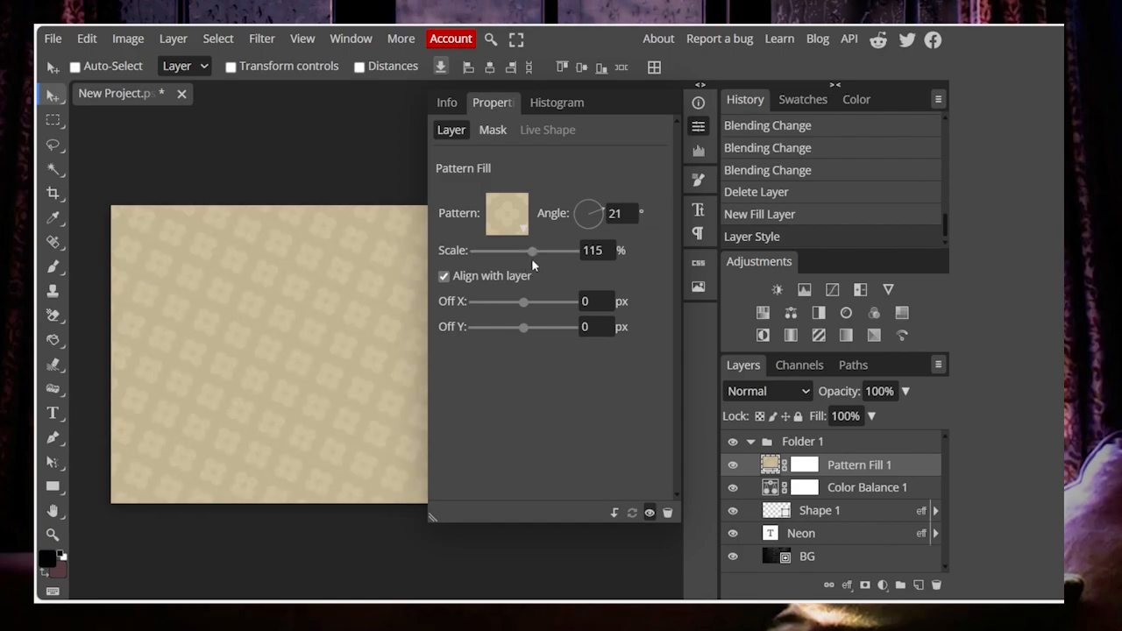
left_click_drag(523, 302, 530, 327)
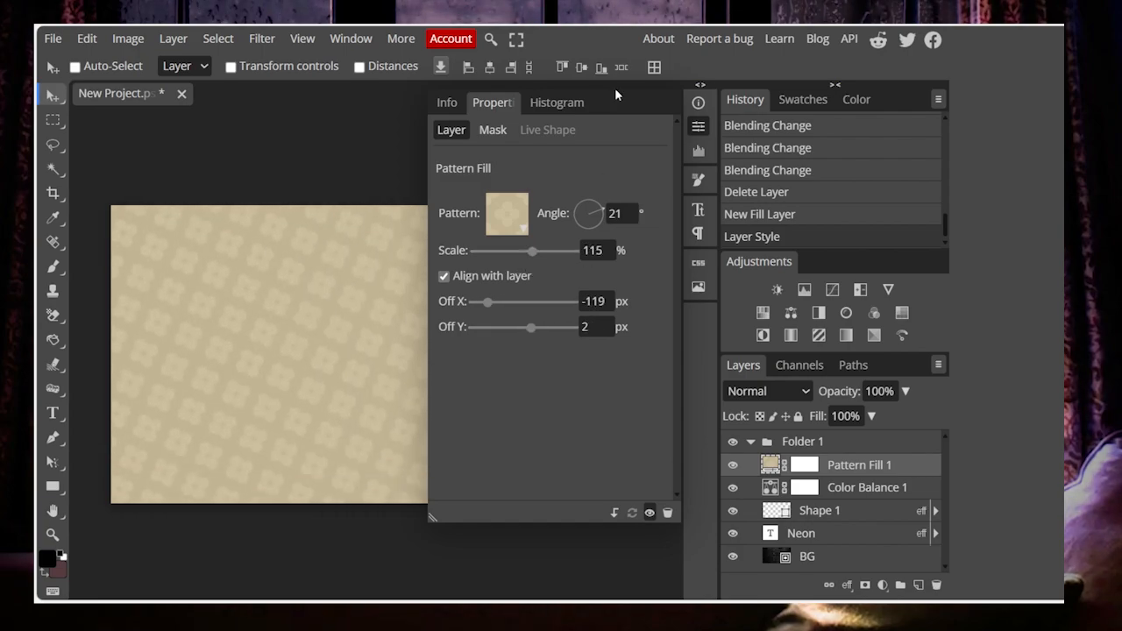
left_click(699, 126)
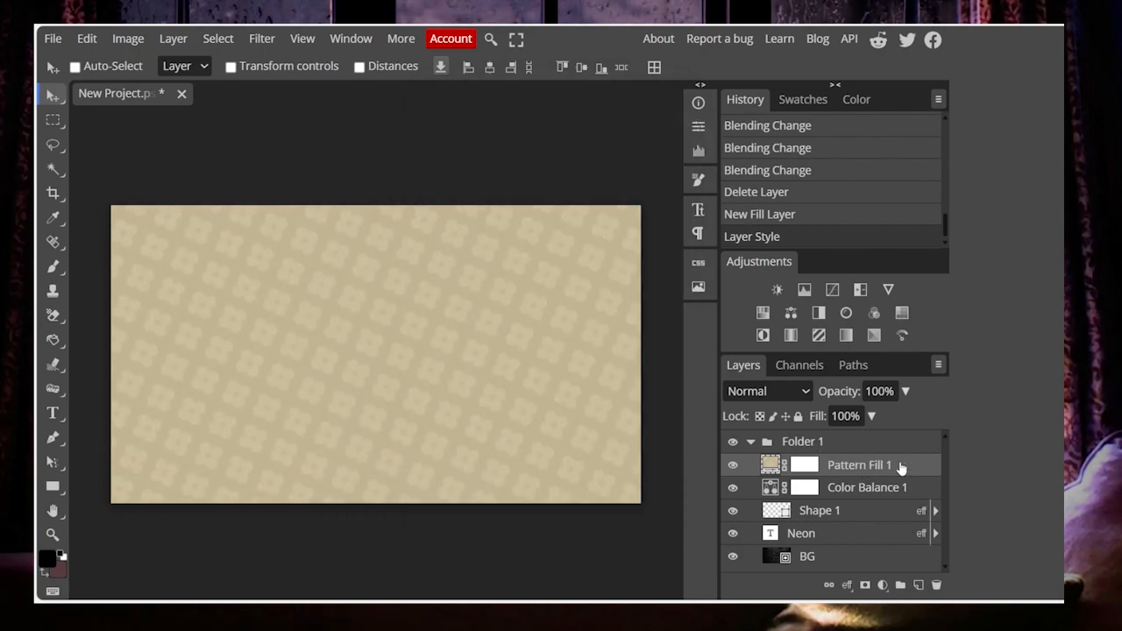
left_click(937, 586)
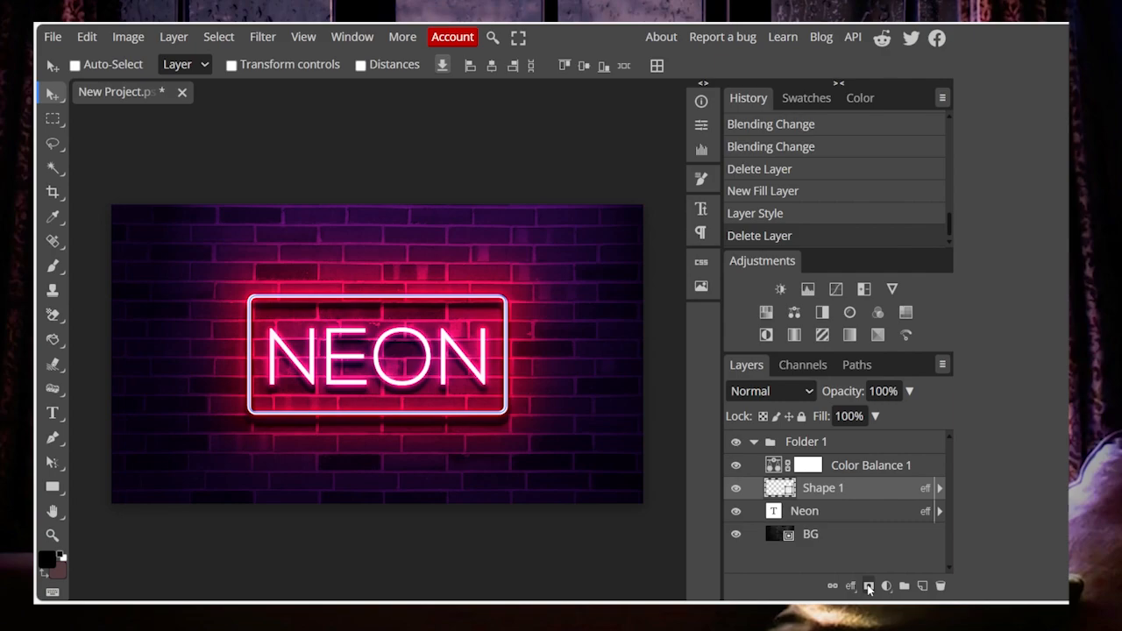
Add a raster mask to the Neon text layer, undo it, and add the mask again.
left_click(858, 520)
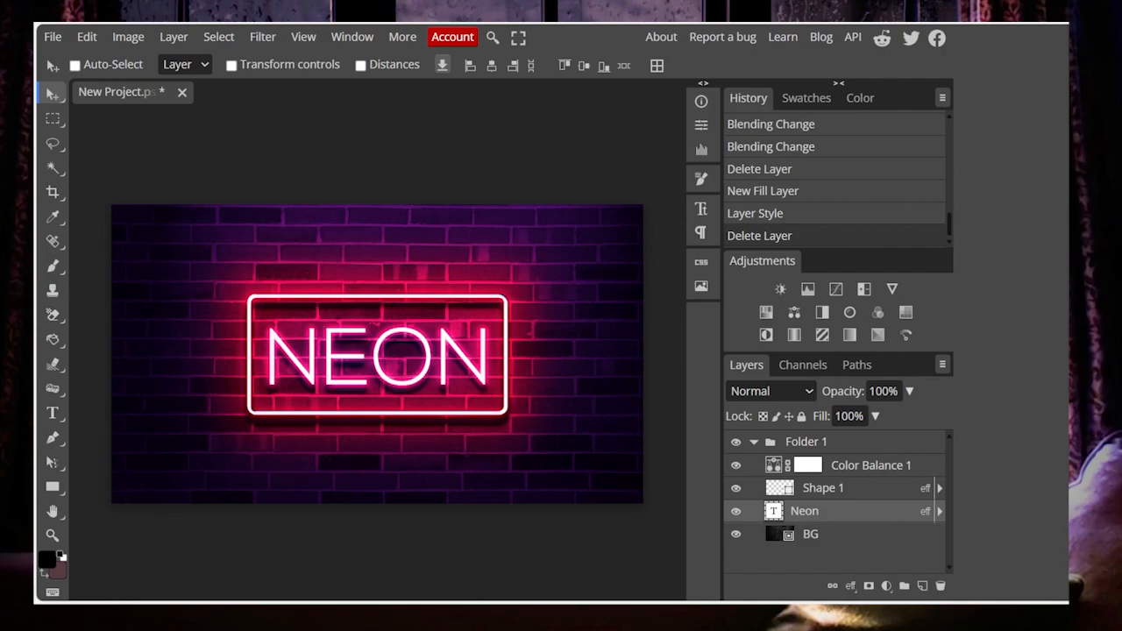
left_click(869, 586)
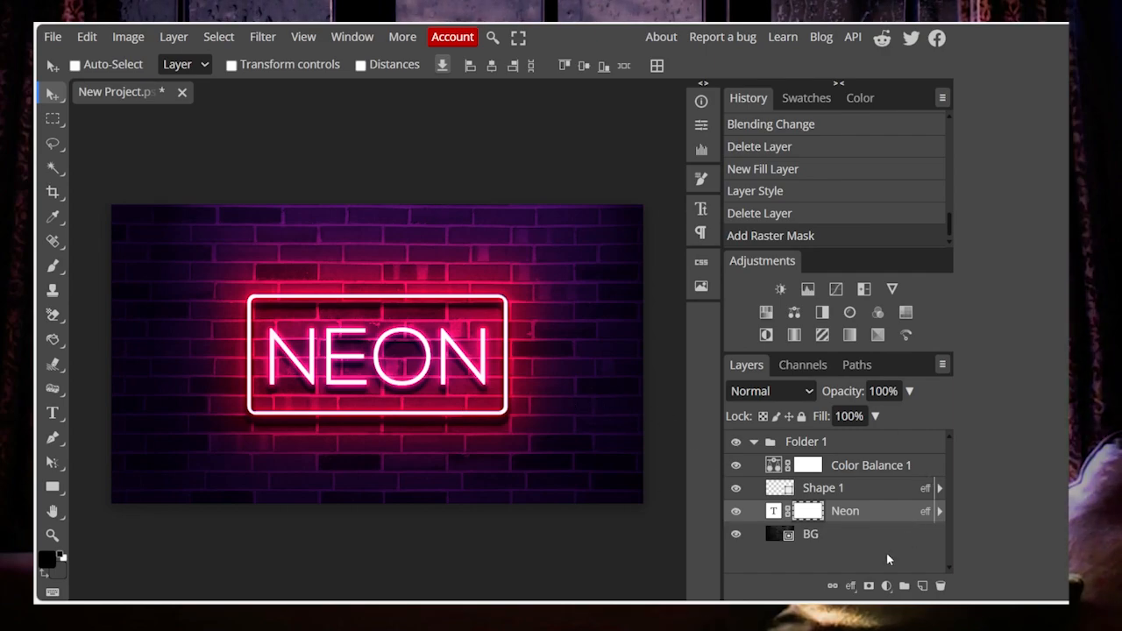
key("ctrl+z")
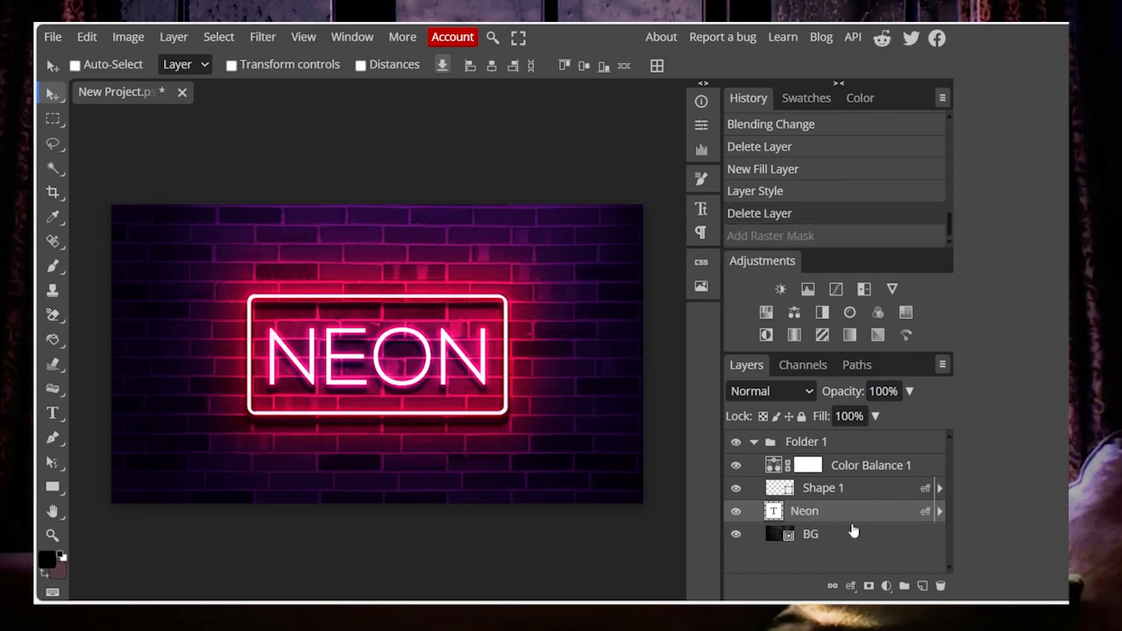
left_click(869, 586)
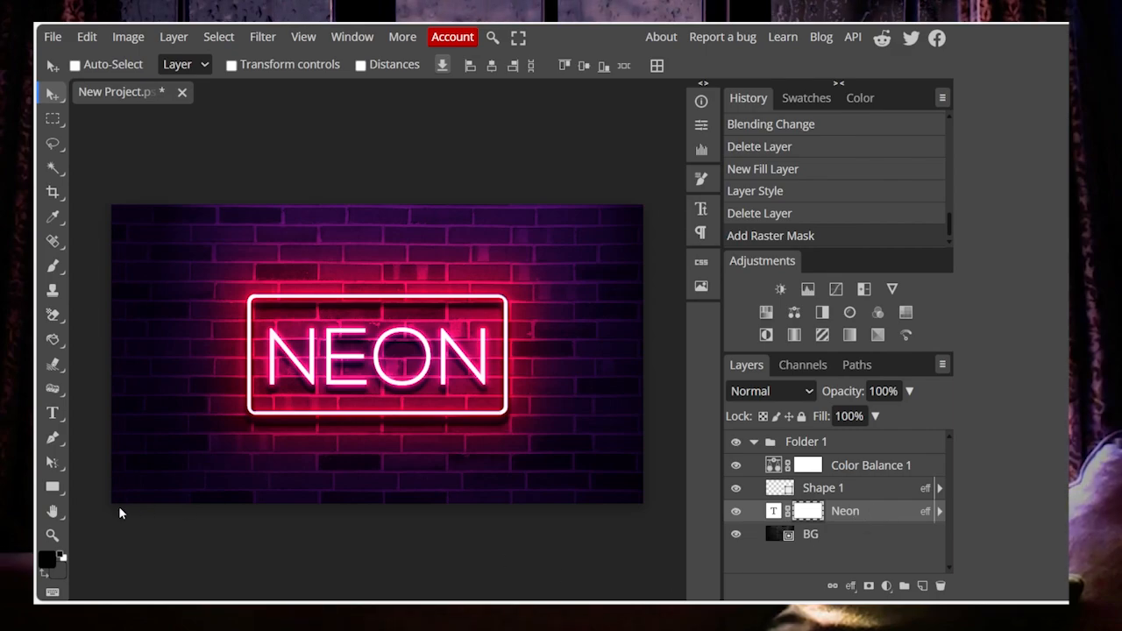
Set the foreground color to pure black and give the Brush tool a size of 84 px.
left_click(47, 559)
left_click(283, 324)
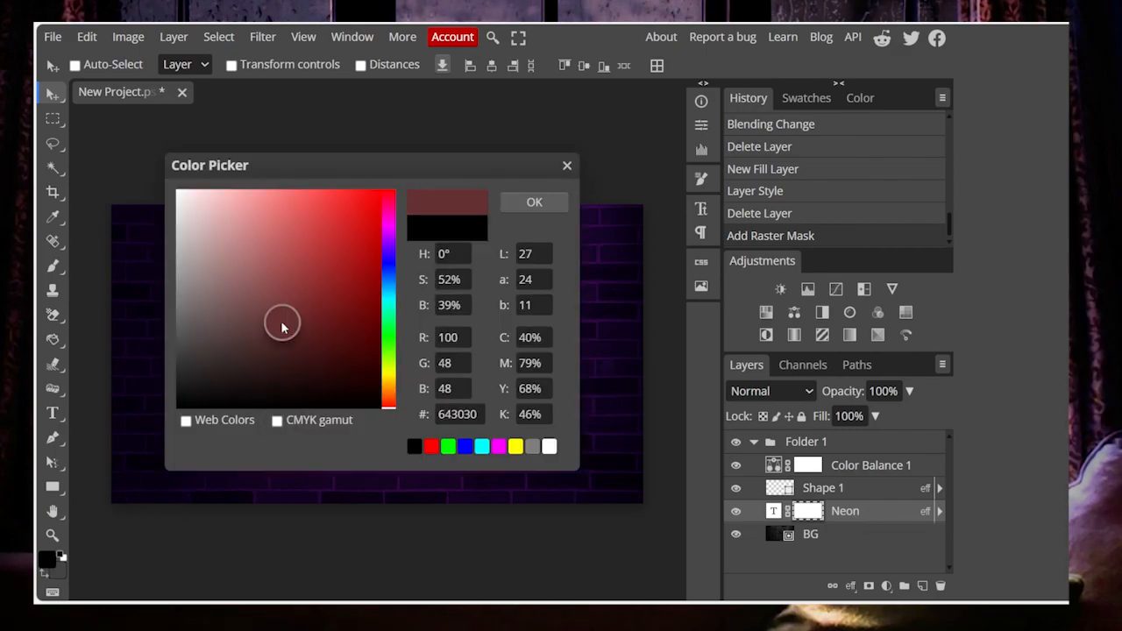
left_click(283, 408)
left_click(534, 202)
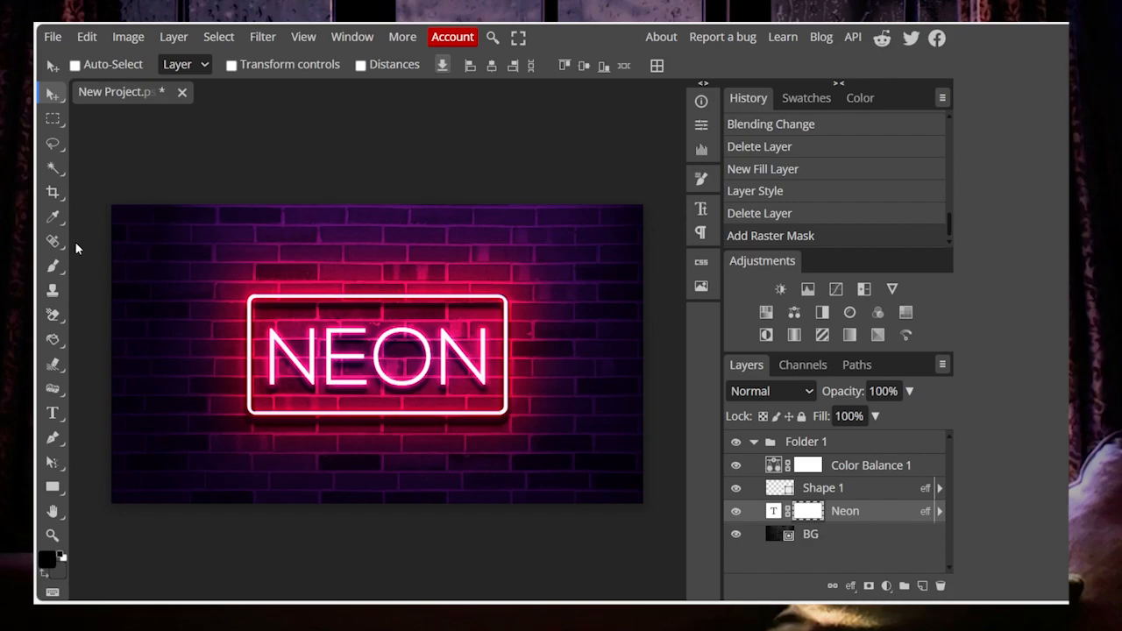
left_click(52, 266)
left_click(87, 261)
left_click(91, 66)
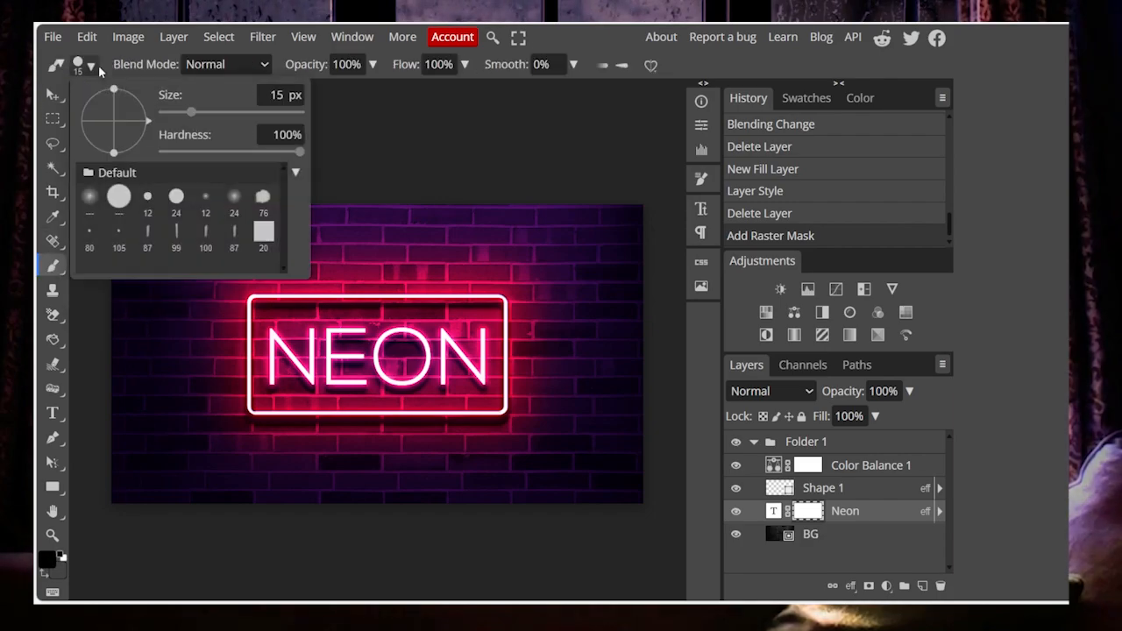
left_click_drag(192, 113, 217, 113)
Paint over the whole NEON text on its mask to hide it, and delete the mask.
mouse_move(518, 293)
left_mouse_down()
mouse_move(477, 378)
mouse_move(456, 320)
mouse_move(444, 386)
mouse_move(414, 325)
mouse_move(417, 382)
mouse_move(417, 343)
mouse_move(371, 320)
mouse_move(319, 347)
mouse_move(270, 338)
mouse_move(306, 373)
mouse_move(273, 381)
left_mouse_up()
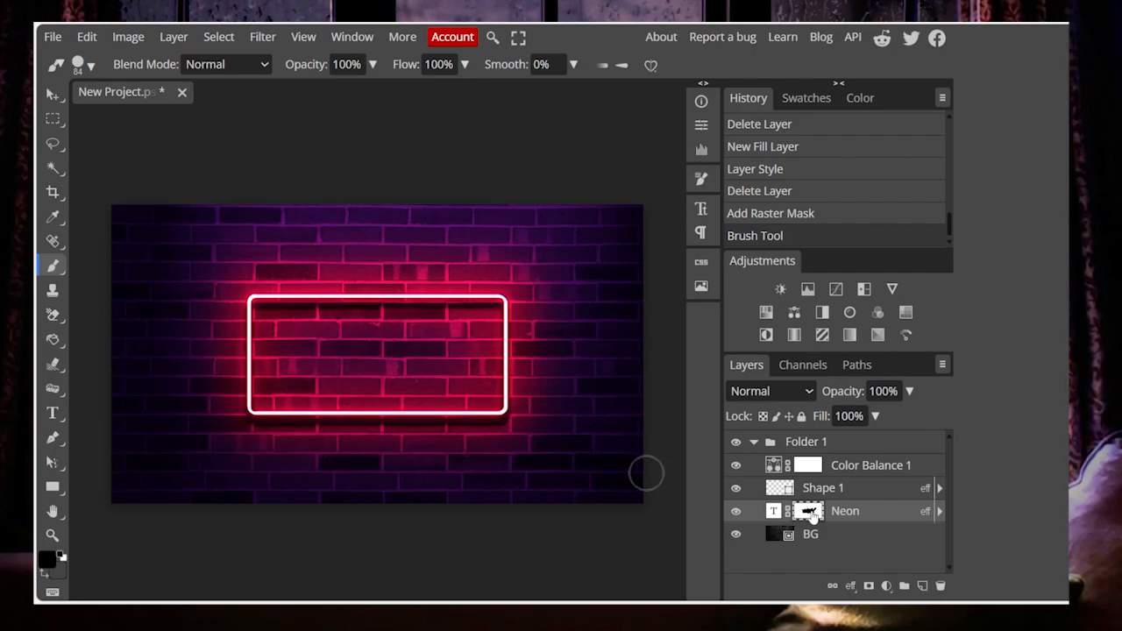
left_click_drag(813, 518, 941, 584)
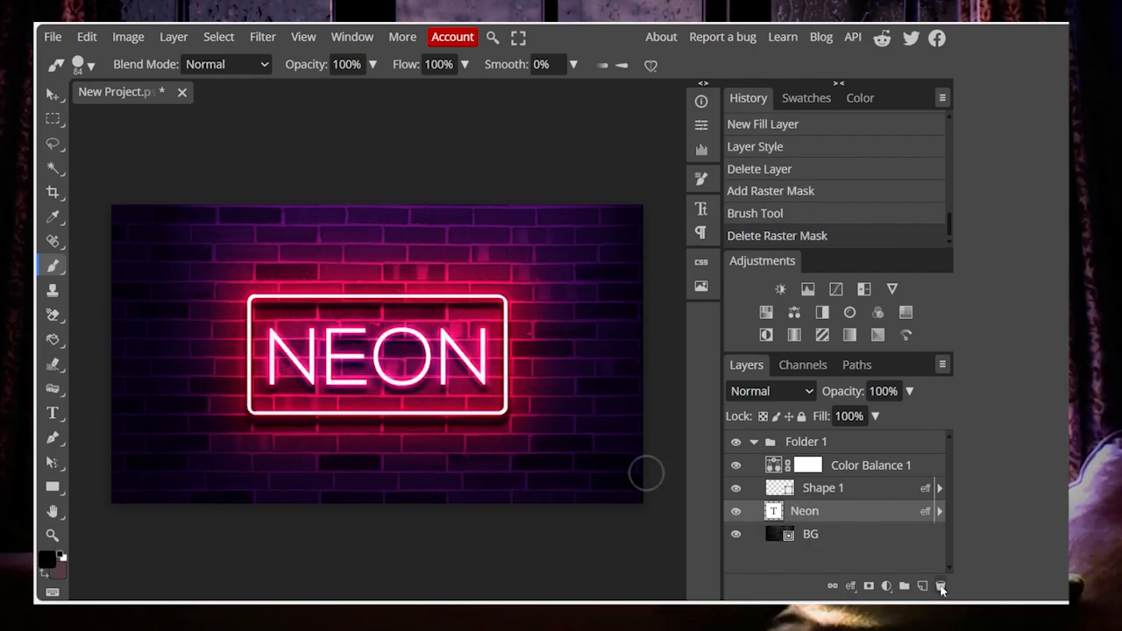
Change the Neon text layer's Color Overlay effect to red e52e2e and accept the layer style.
left_click(853, 586)
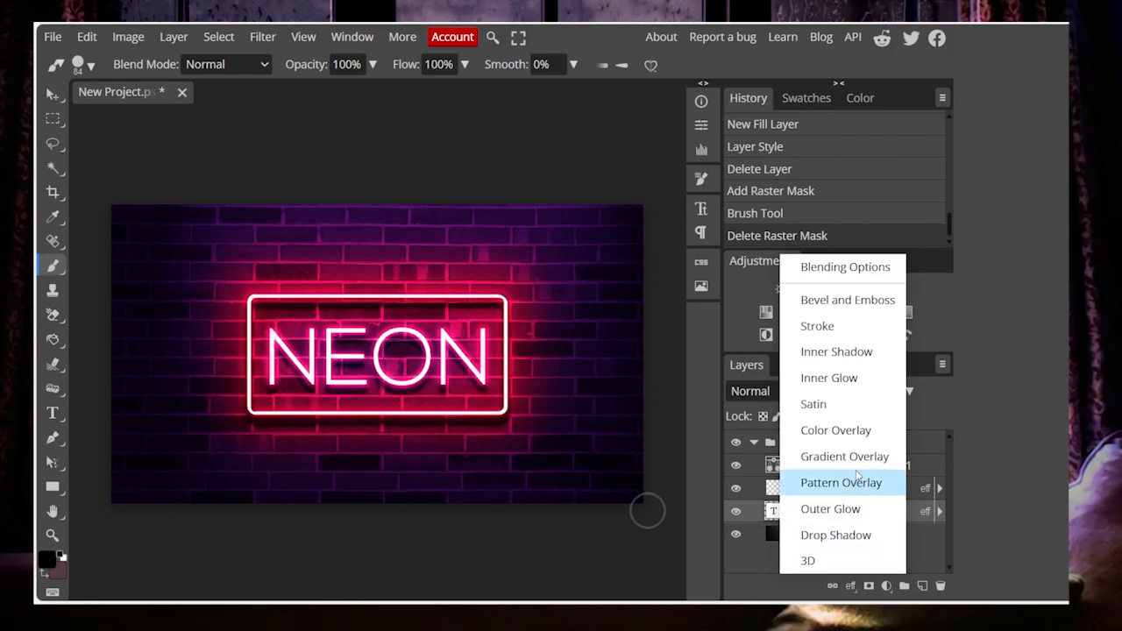
left_click(836, 429)
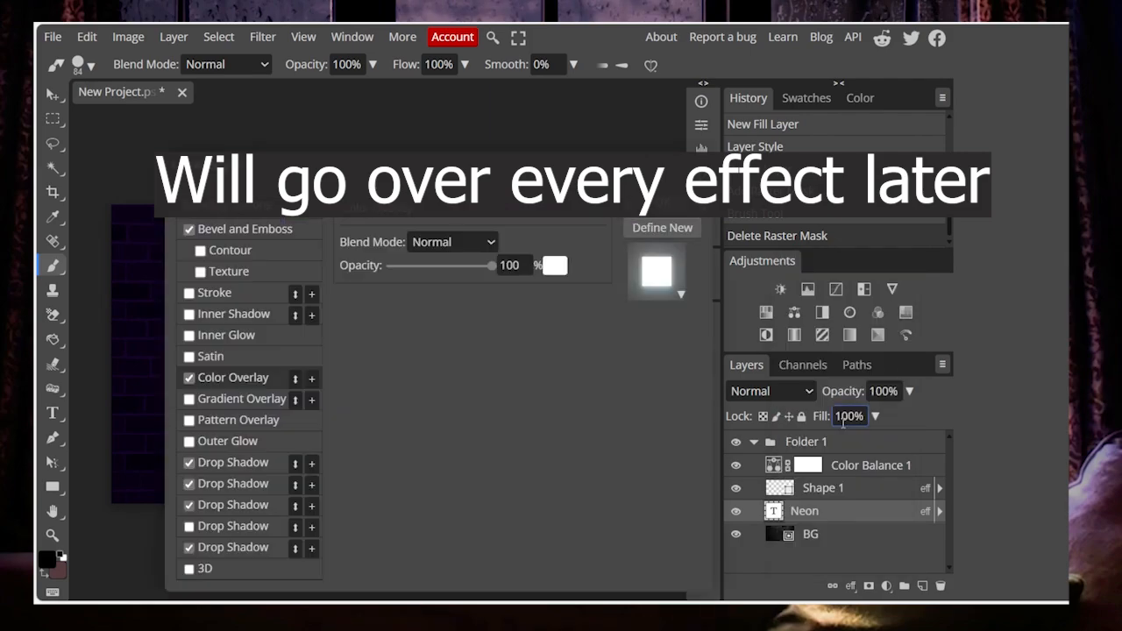
left_click(555, 264)
left_click(483, 342)
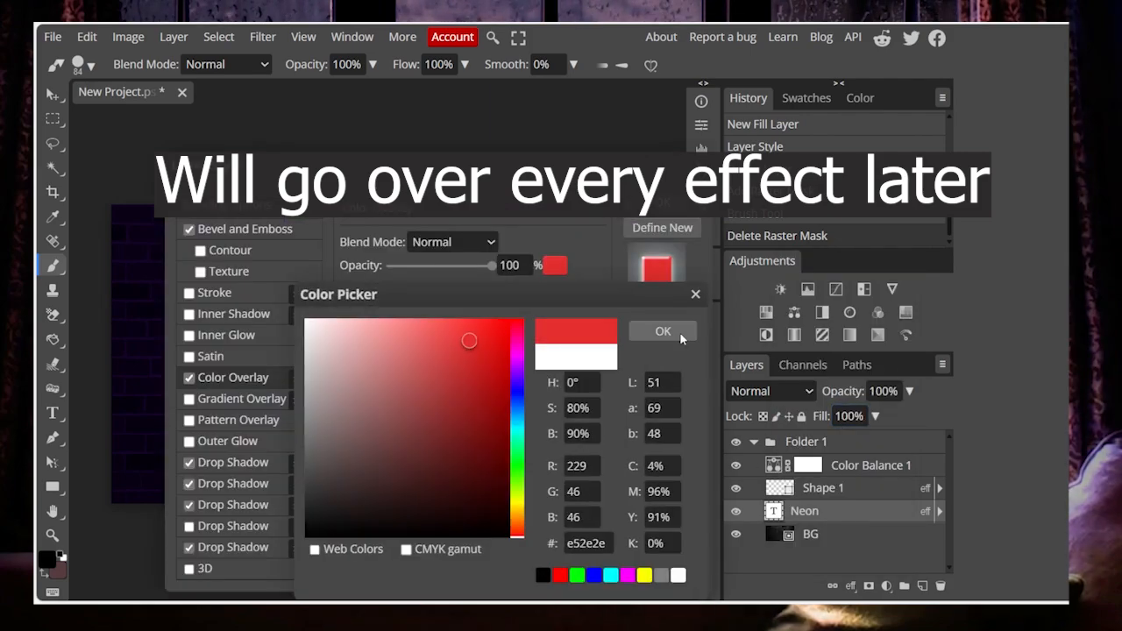
left_click(659, 328)
left_click(663, 182)
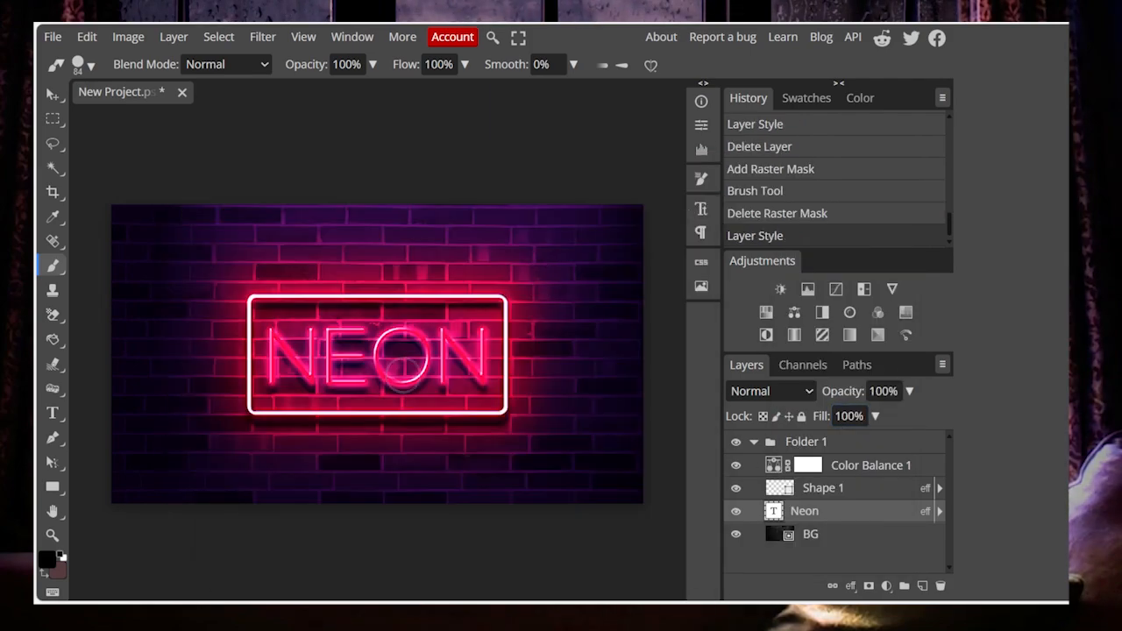
Expand the Neon layer's effects and toggle ones such as Bevel and Emboss, Inner Glow and Color Overlay to compare them.
left_click(940, 513)
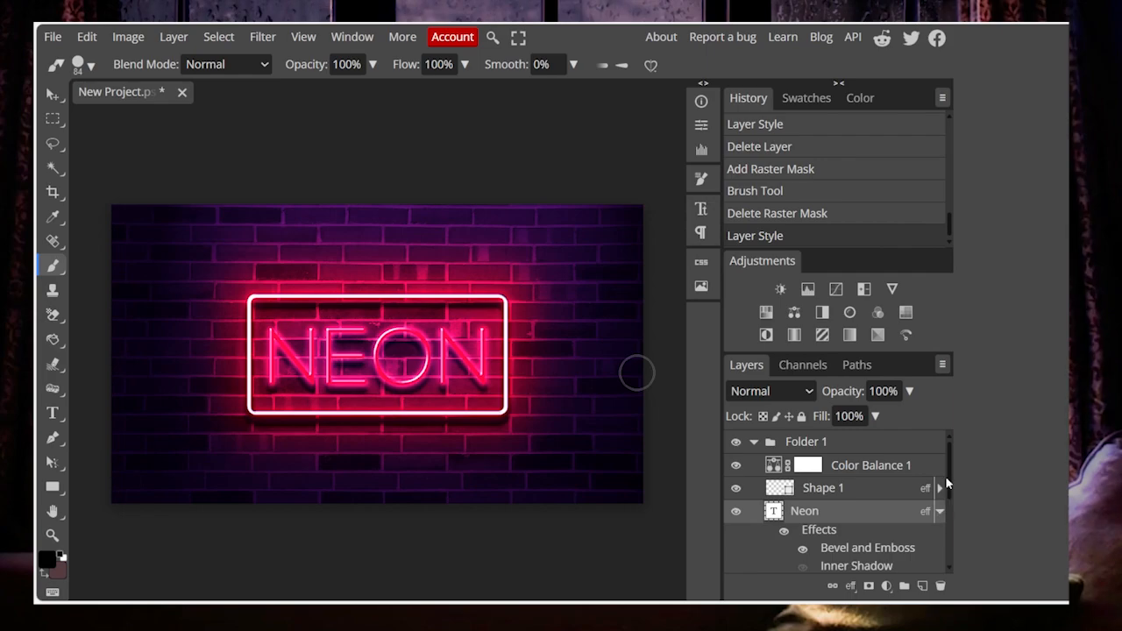
mouse_move(945, 476)
left_mouse_down()
mouse_move(955, 559)
mouse_move(960, 520)
mouse_move(950, 529)
mouse_move(942, 473)
mouse_move(940, 491)
left_mouse_up()
left_click(803, 461)
left_click(802, 461)
left_click(802, 513)
left_click(803, 513)
left_click(800, 524)
left_click(800, 525)
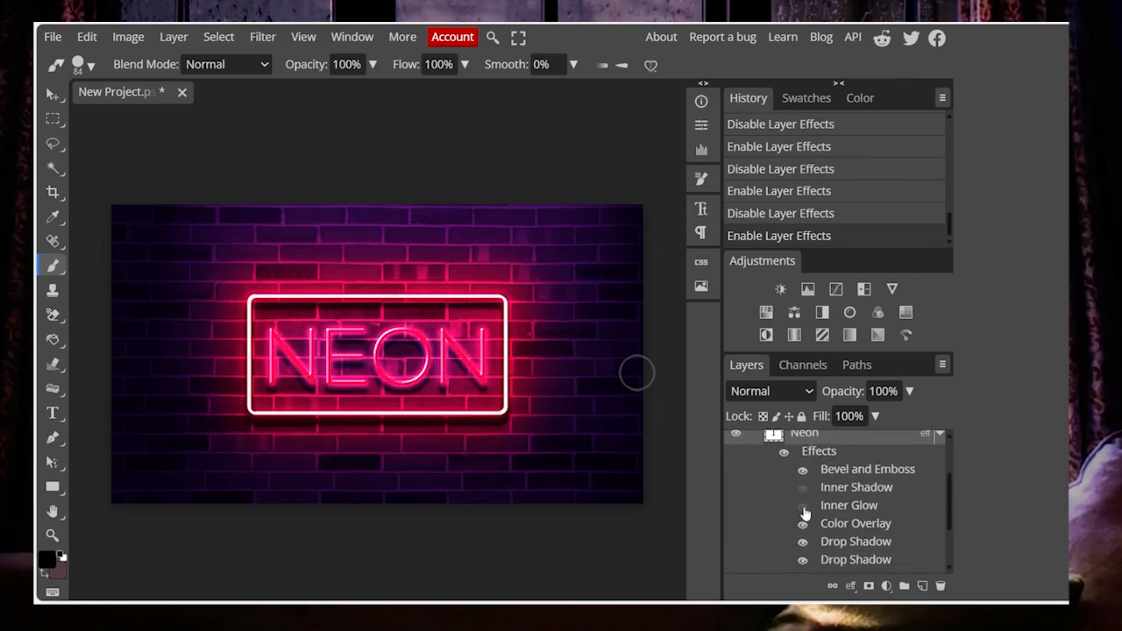
left_click(804, 508)
left_click(804, 490)
left_click(804, 531)
left_click(804, 530)
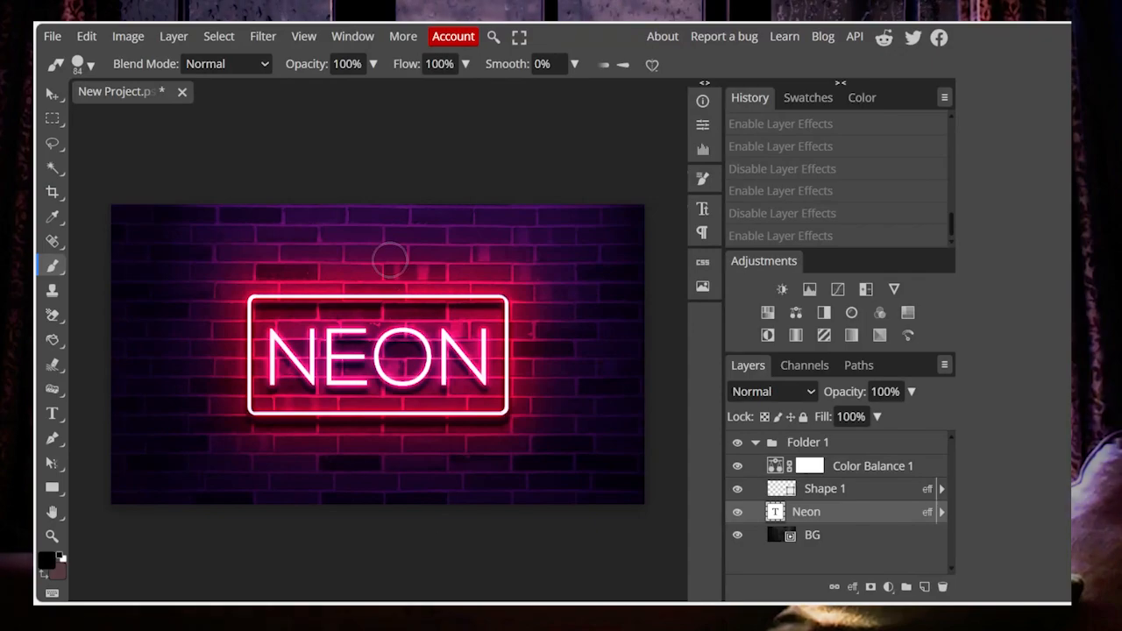
Try moving the NEON text up and to the right with the Move tool.
left_click(44, 95)
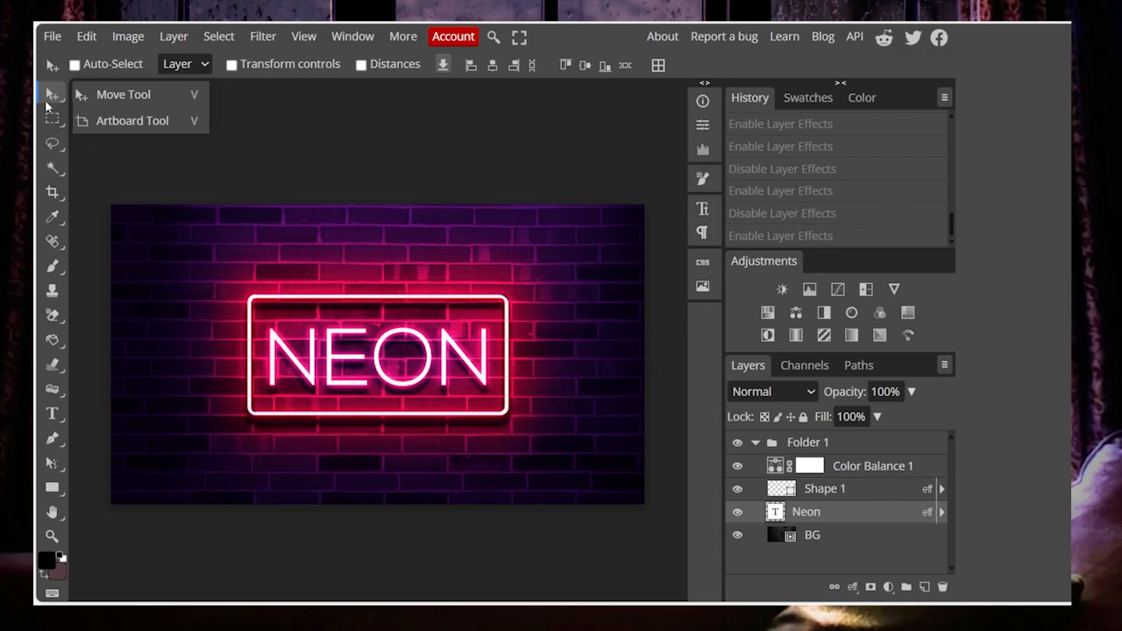
left_click(106, 94)
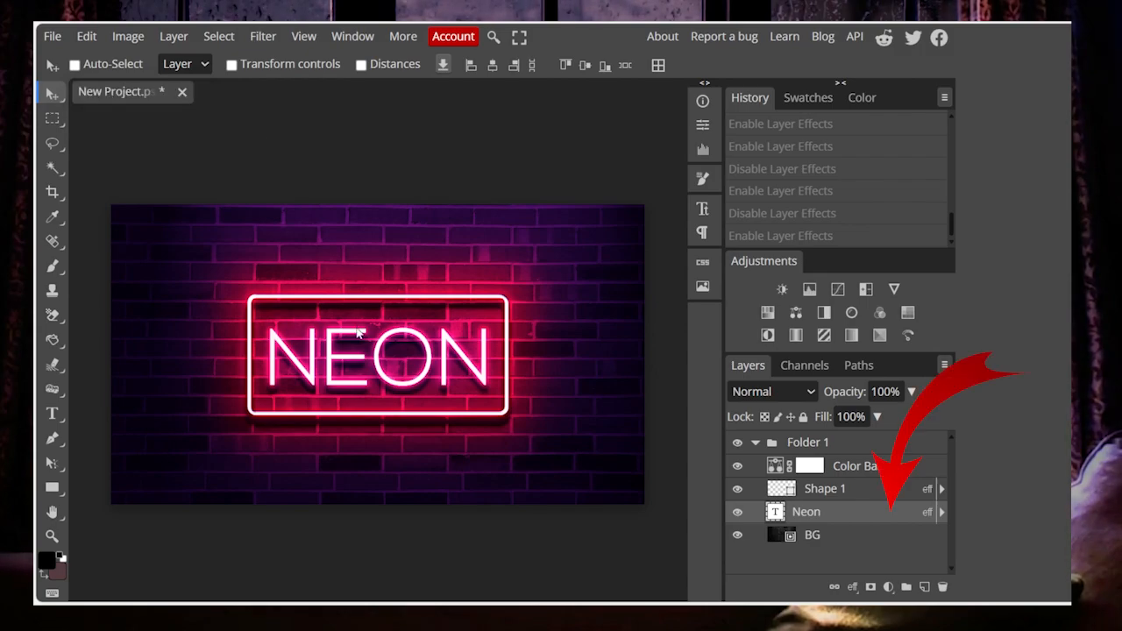
left_click_drag(385, 335, 461, 322)
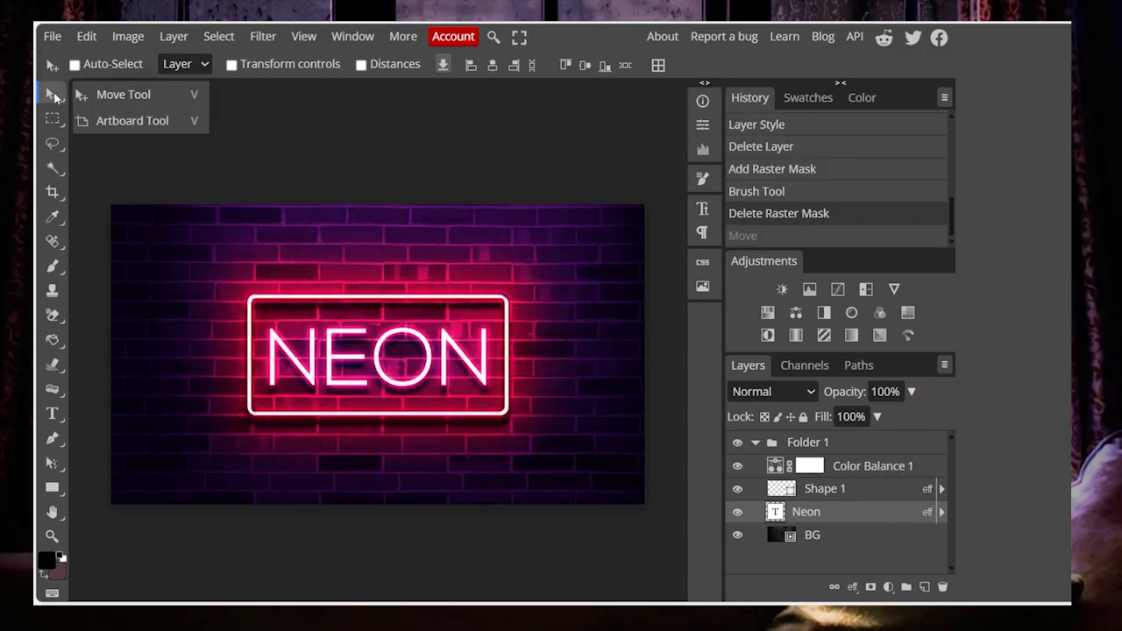
Try the Artboard tool by drawing an artboard around the neon sign and adding another one beside it.
left_click(111, 123)
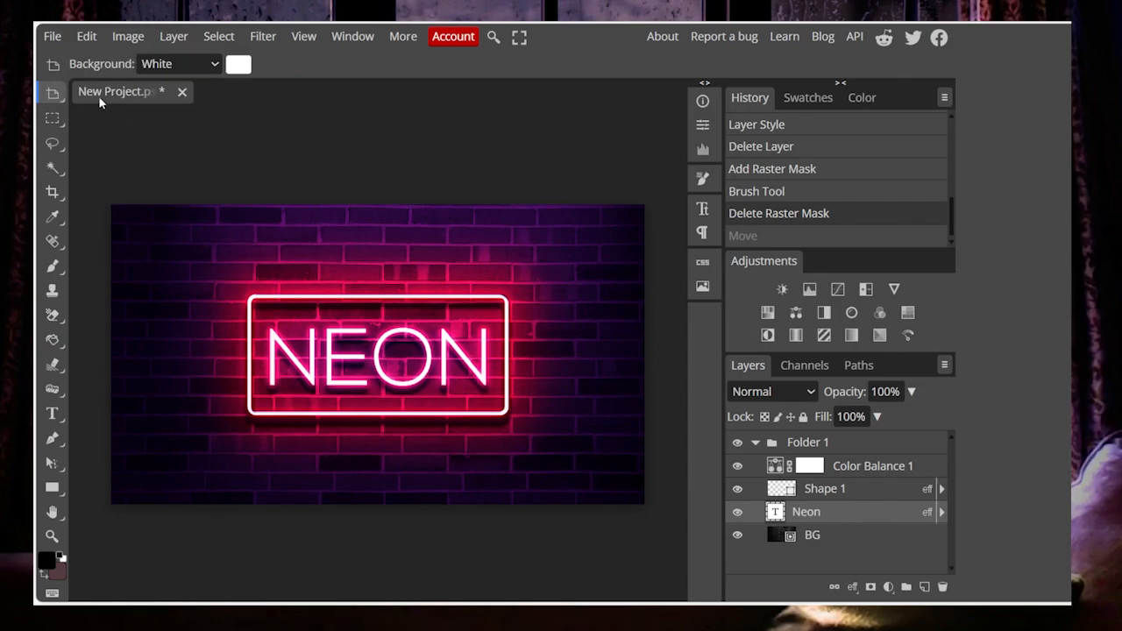
left_click_drag(181, 246, 553, 466)
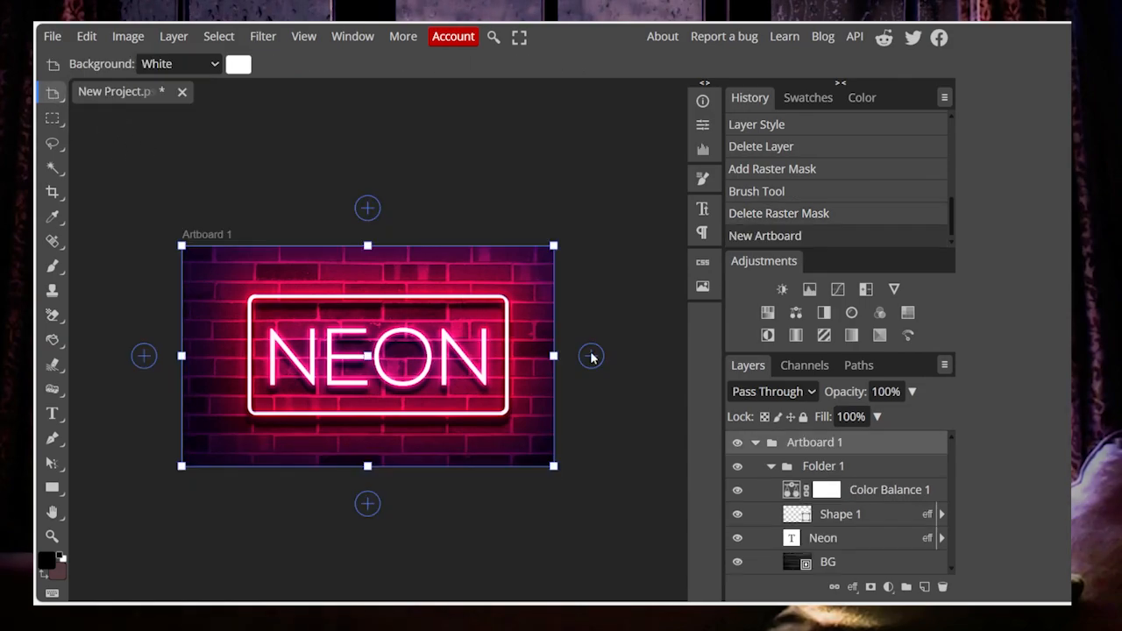
left_click(593, 355)
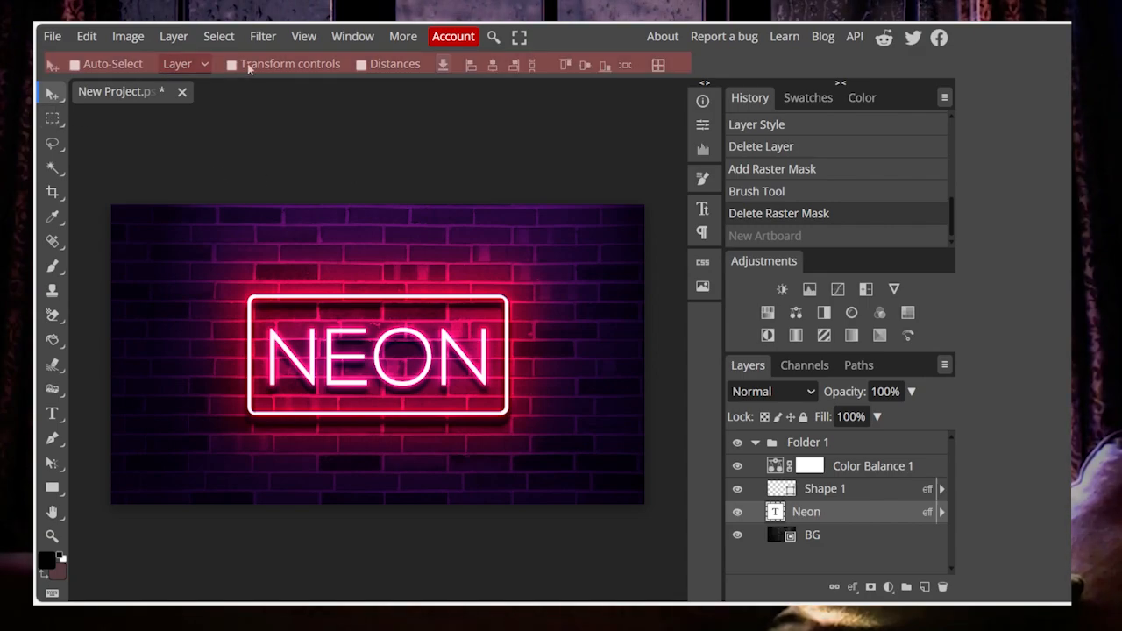
Choose the Rectangle Select tool and add a new empty layer directly above the Neon text layer.
left_click(59, 117)
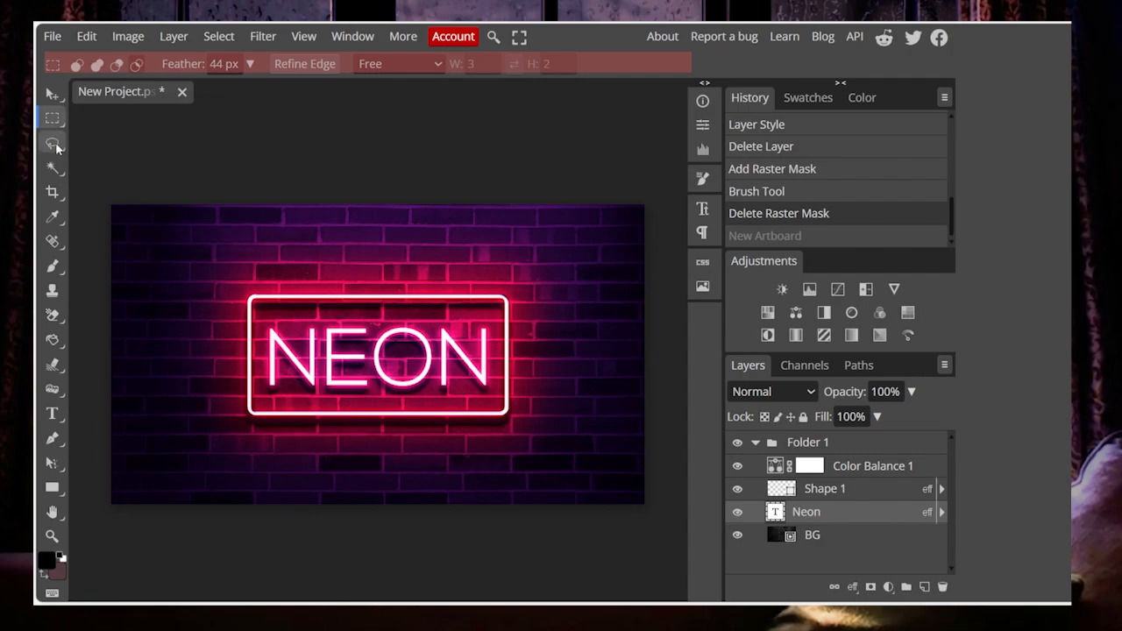
left_click(54, 145)
left_click(54, 119)
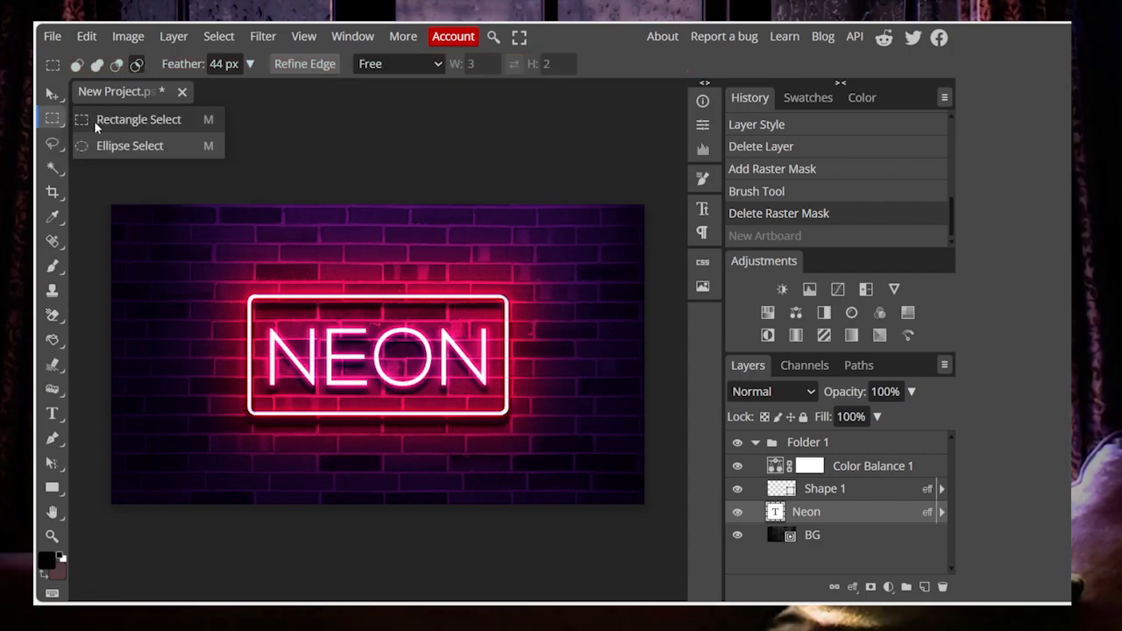
left_click(97, 125)
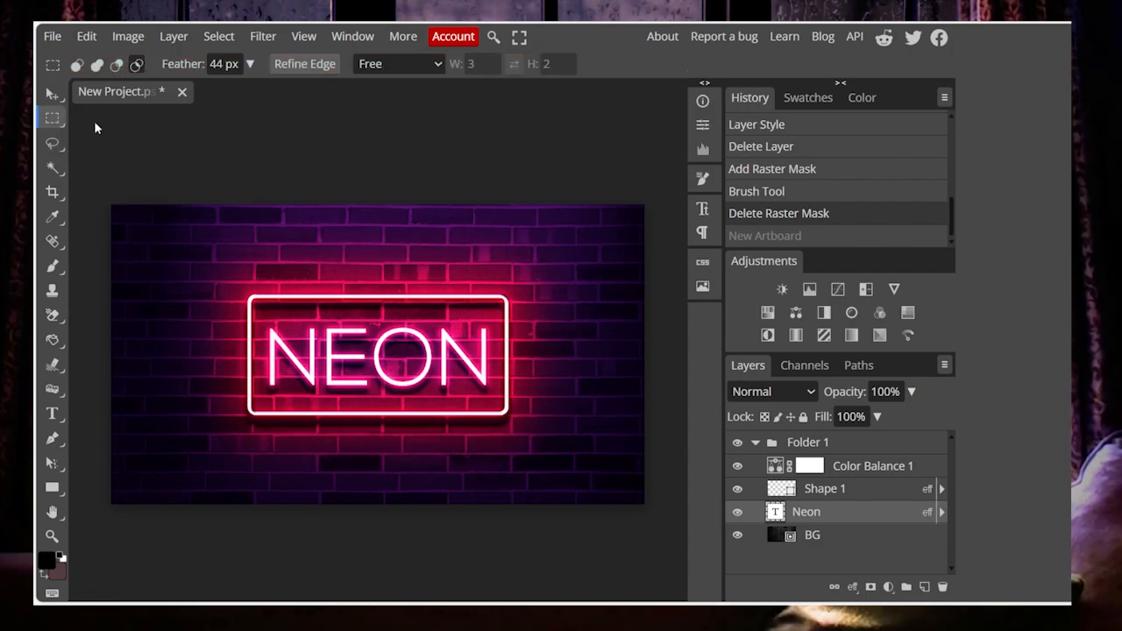
left_click(925, 588)
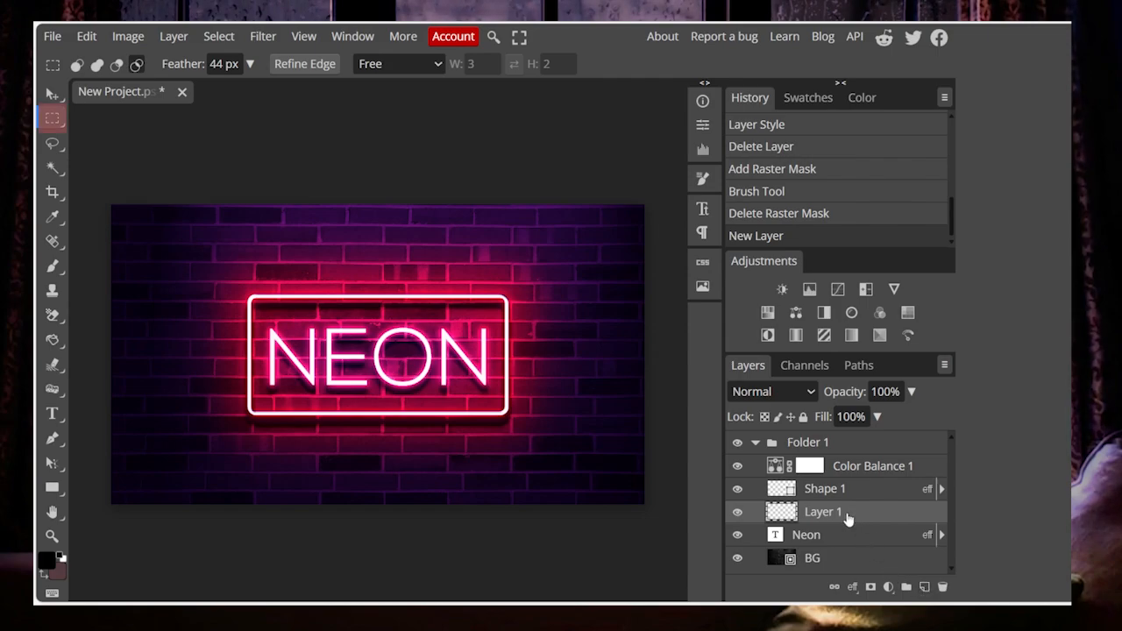
Select a rectangle around the whole neon sign with 0 px feather and paint its inside black on the new layer.
right_click(62, 119)
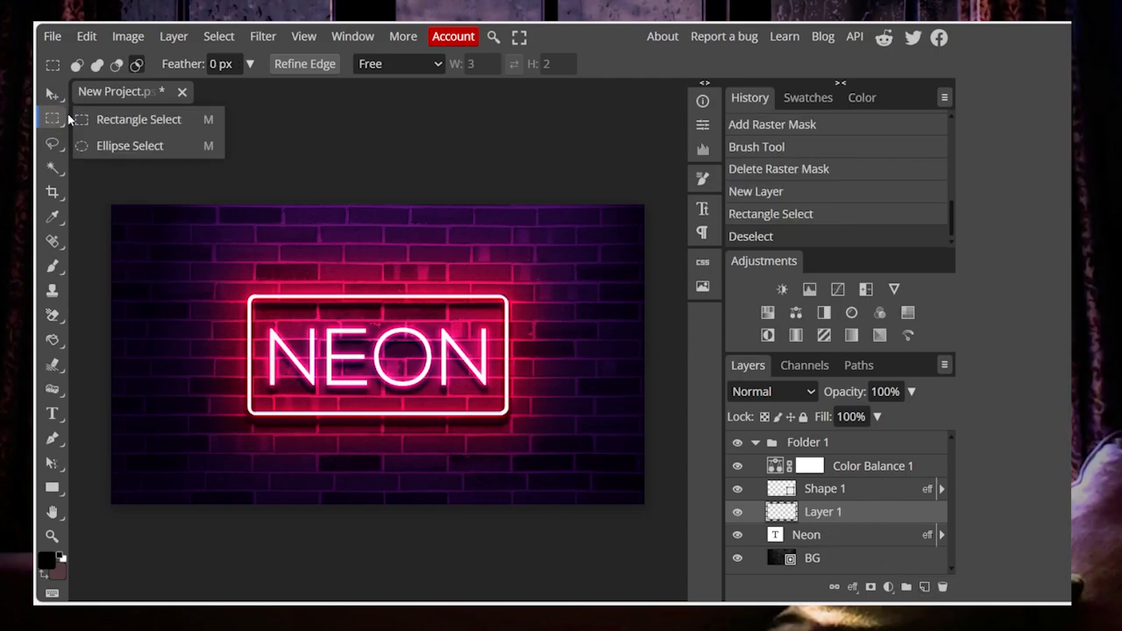
left_click_drag(222, 250, 549, 449)
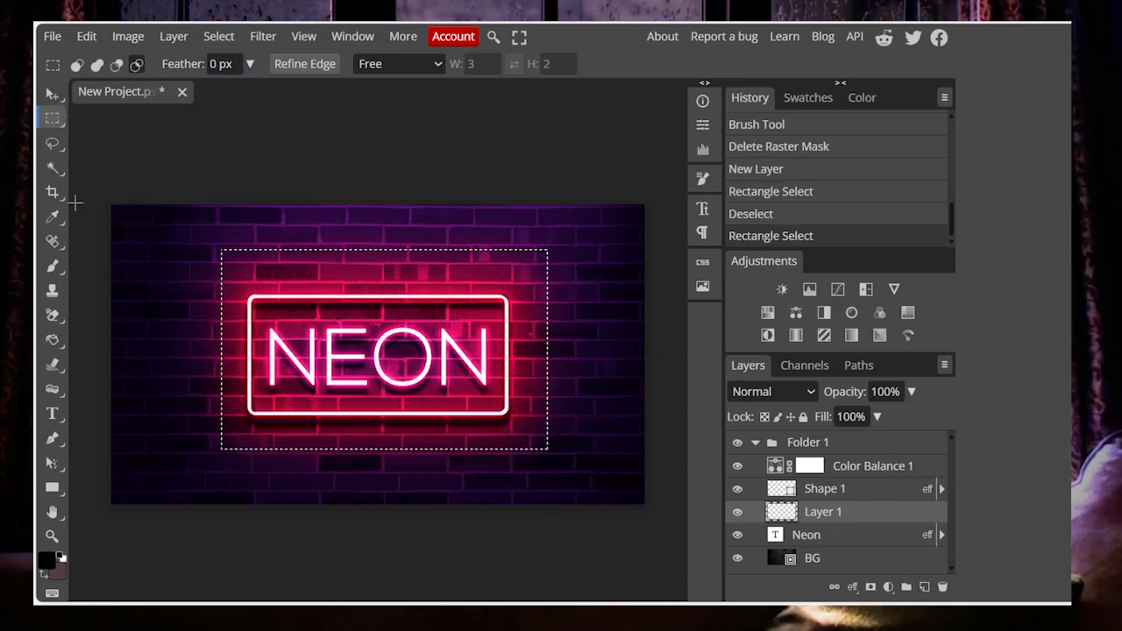
left_click(51, 265)
mouse_move(315, 307)
left_mouse_down()
mouse_move(236, 269)
mouse_move(220, 401)
mouse_move(358, 262)
mouse_move(310, 409)
mouse_move(414, 276)
mouse_move(402, 439)
mouse_move(548, 196)
mouse_move(507, 310)
mouse_move(512, 431)
mouse_move(502, 400)
mouse_move(370, 469)
mouse_move(470, 426)
left_mouse_up()
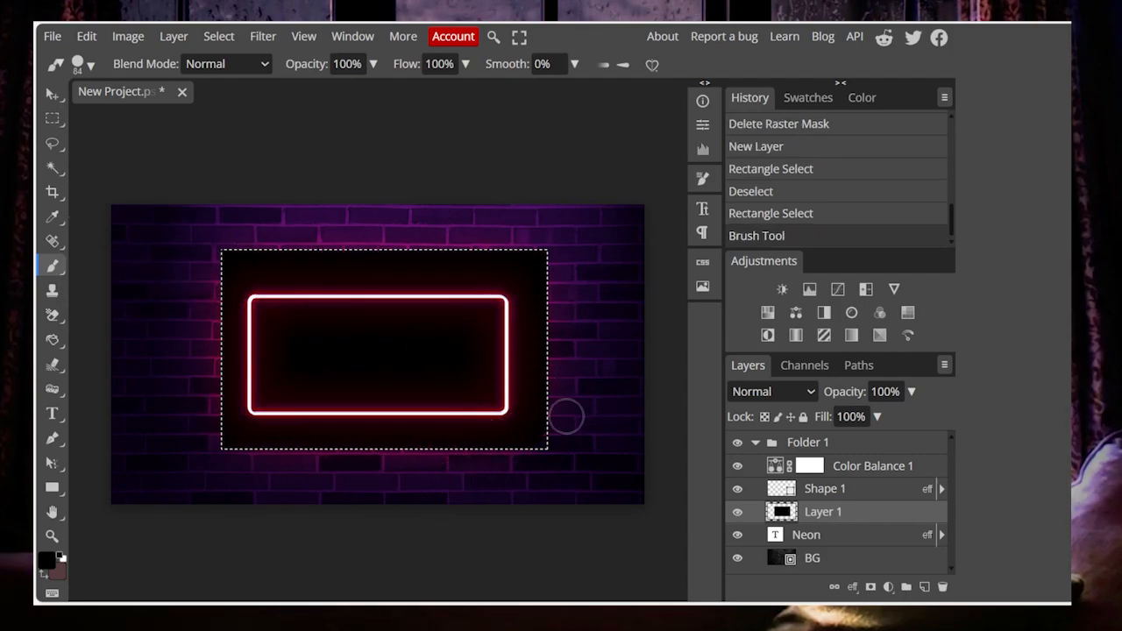
Move Layer 1 above the Color Balance 1 layer and add an overlapping rectangle to the selection beyond its upper-left corner.
left_click_drag(850, 511, 847, 465)
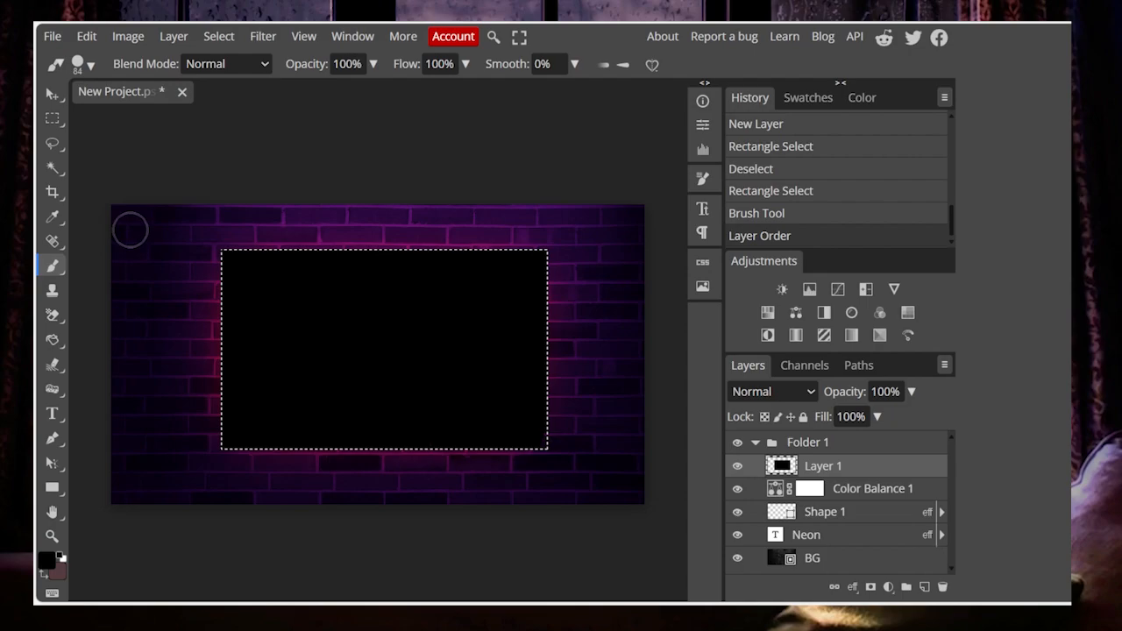
left_click(62, 126)
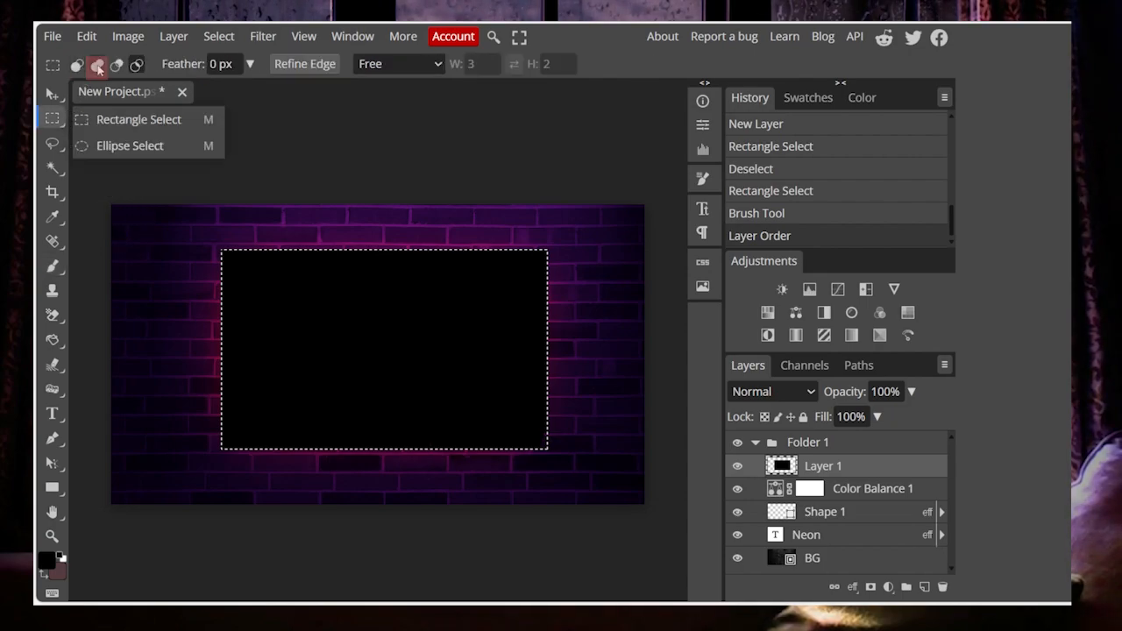
left_click(98, 66)
left_click_drag(150, 222, 351, 338)
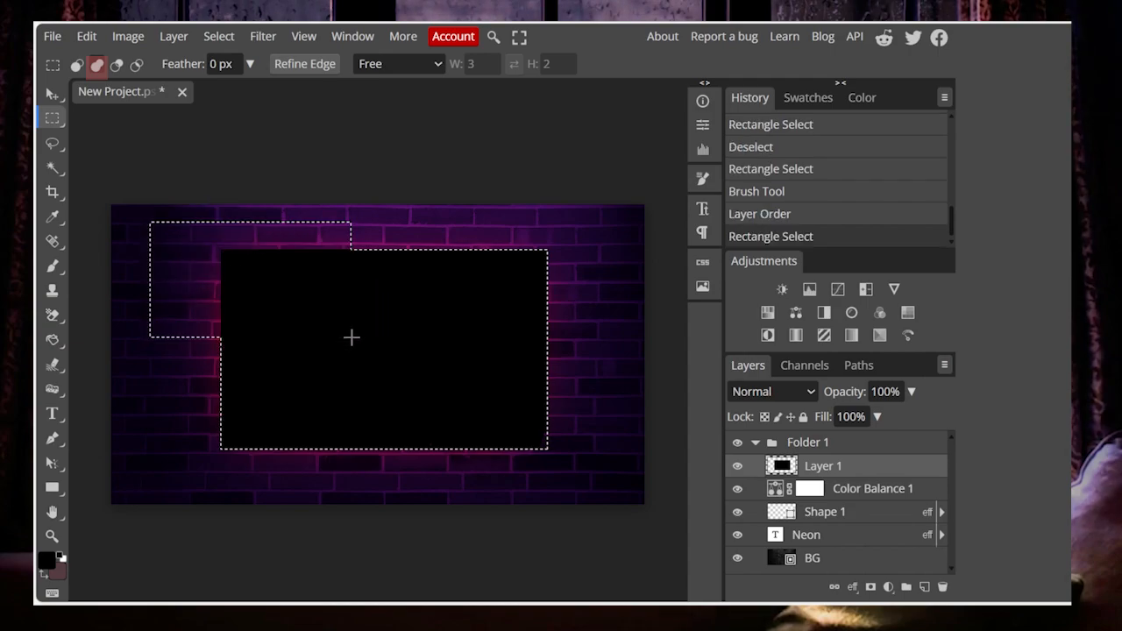
Paint the newly added part of the selection black on Layer 1 with the Brush tool.
left_click(52, 266)
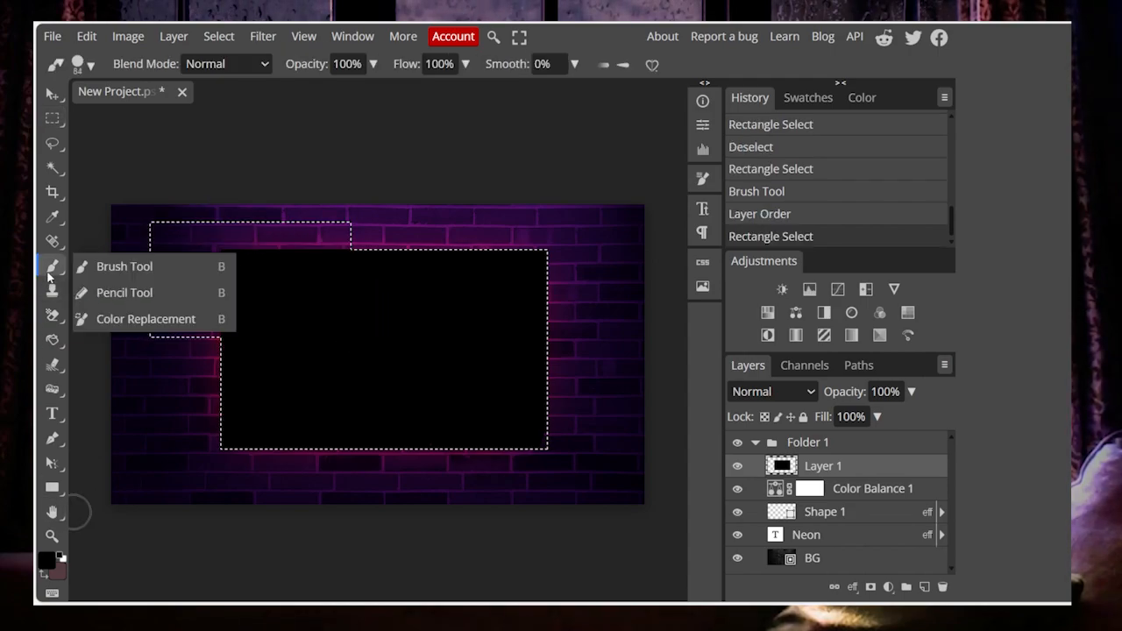
left_click(212, 270)
mouse_move(266, 310)
left_mouse_down()
mouse_move(173, 326)
mouse_move(151, 238)
mouse_move(174, 340)
mouse_move(200, 303)
mouse_move(230, 312)
mouse_move(264, 264)
mouse_move(232, 222)
mouse_move(201, 244)
mouse_move(340, 247)
mouse_move(316, 227)
mouse_move(200, 226)
mouse_move(359, 240)
mouse_move(353, 223)
mouse_move(521, 272)
mouse_move(599, 277)
left_mouse_up()
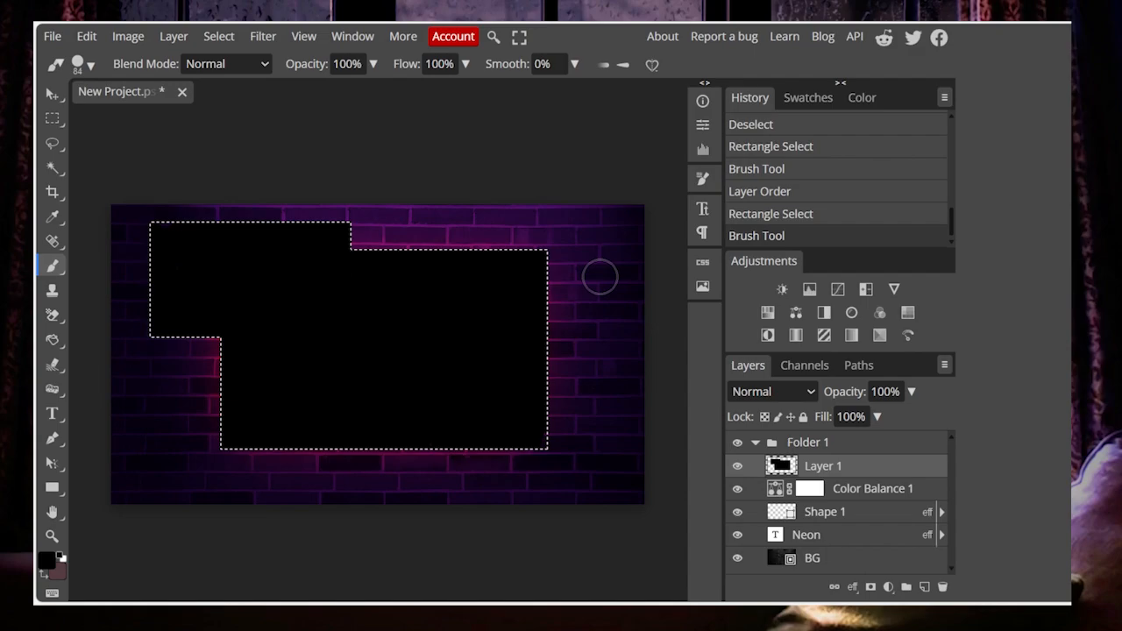
Subtract a rectangle from the selection's upper-right corner and try brushing in the removed area.
left_click(53, 118)
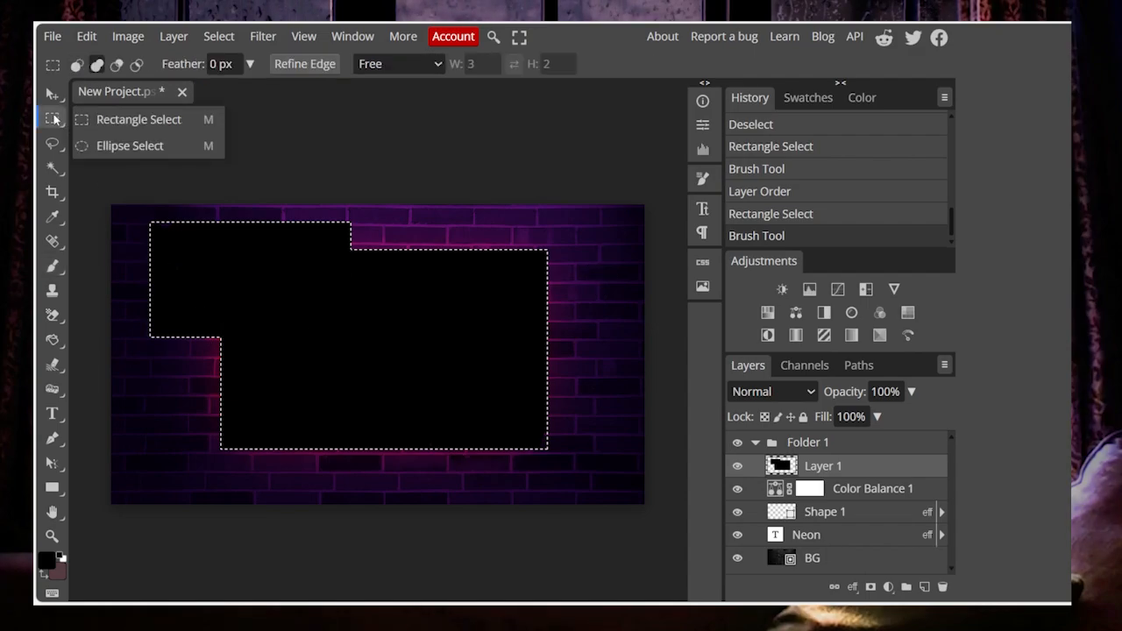
left_click(117, 67)
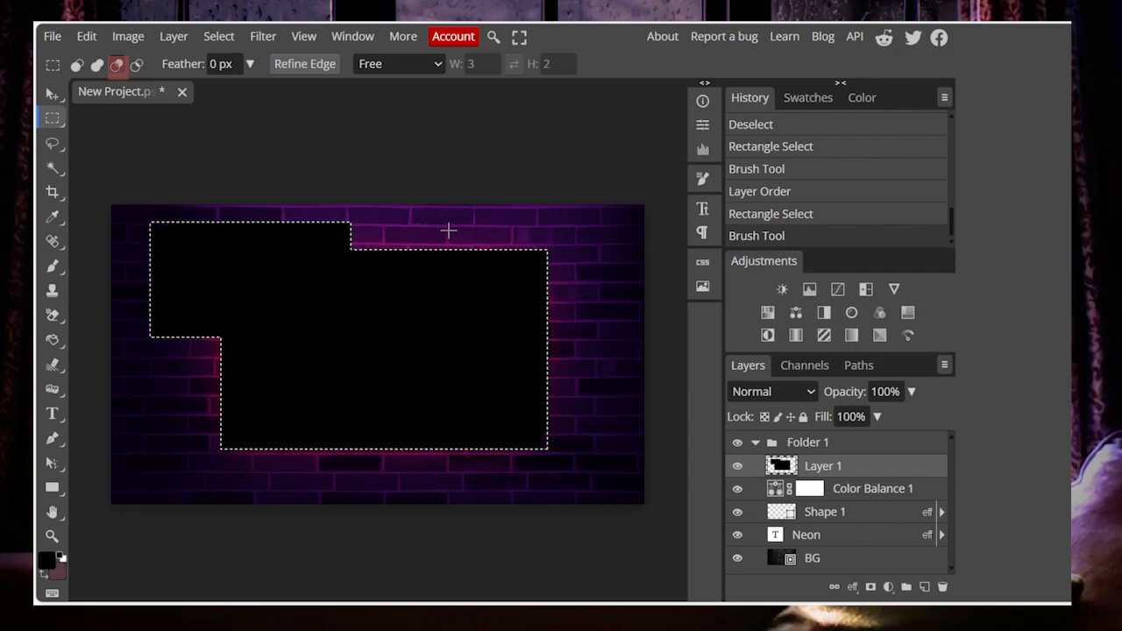
left_click_drag(434, 234, 594, 366)
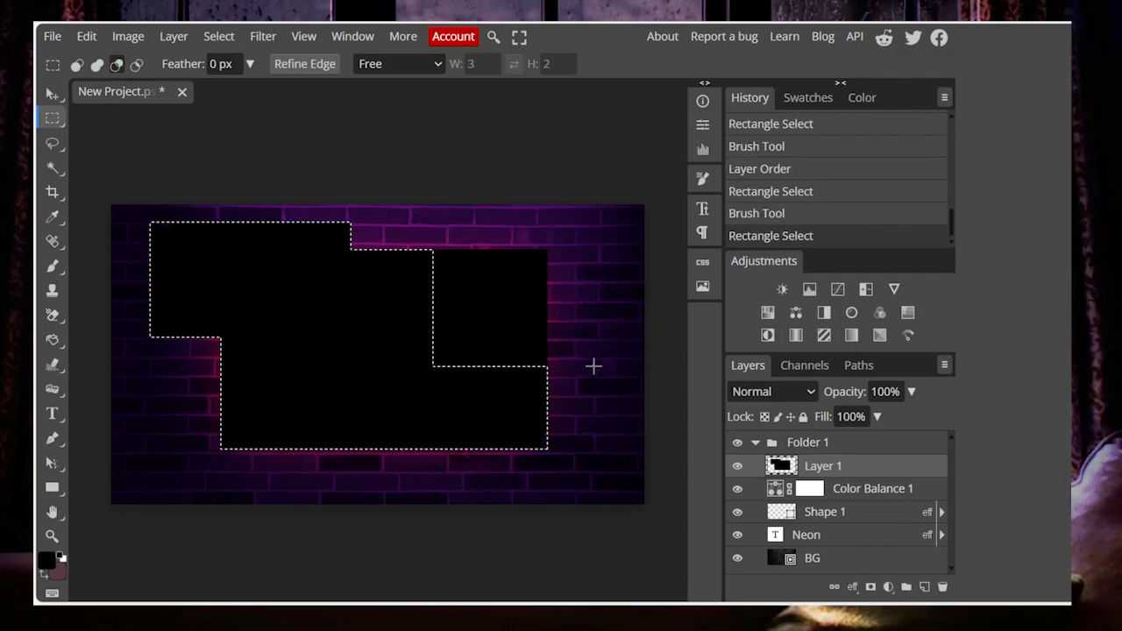
left_click(51, 266)
left_click(497, 288)
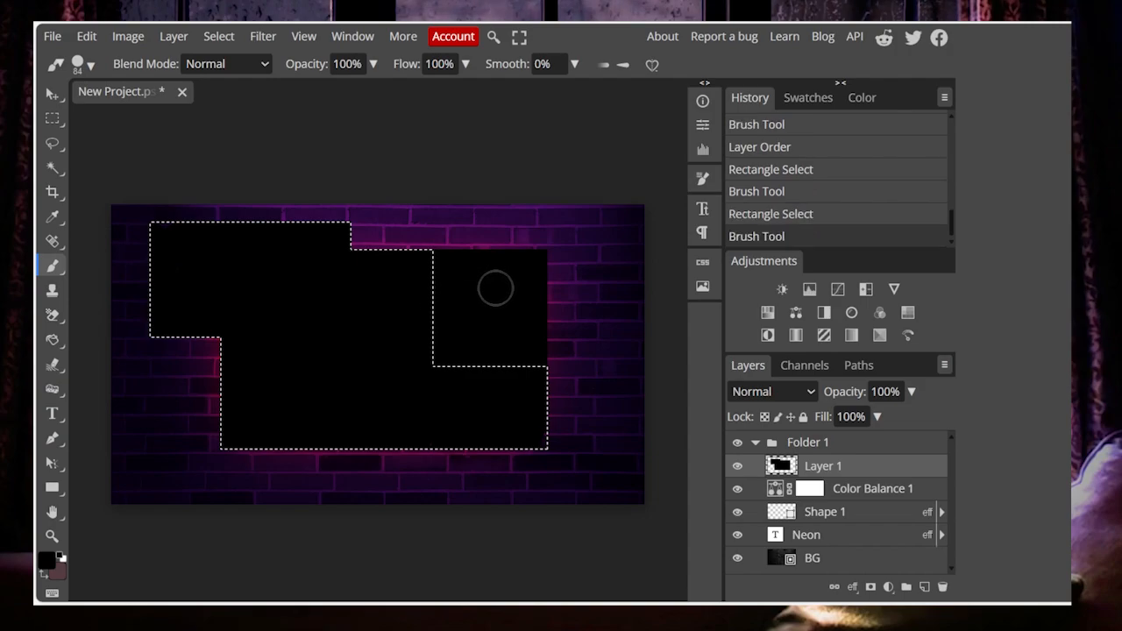
Swap the foreground and background colors and try painting inside the remaining selection.
left_click(44, 576)
mouse_move(363, 359)
left_mouse_down()
mouse_move(423, 234)
mouse_move(440, 377)
mouse_move(426, 336)
mouse_move(456, 384)
mouse_move(442, 421)
mouse_move(481, 377)
mouse_move(541, 377)
mouse_move(420, 370)
mouse_move(373, 260)
mouse_move(333, 310)
mouse_move(343, 298)
mouse_move(316, 235)
mouse_move(335, 220)
mouse_move(127, 232)
mouse_move(302, 281)
mouse_move(250, 295)
mouse_move(555, 413)
mouse_move(397, 442)
mouse_move(286, 372)
mouse_move(254, 430)
mouse_move(156, 302)
mouse_move(280, 405)
mouse_move(290, 444)
left_mouse_up()
left_click(301, 394)
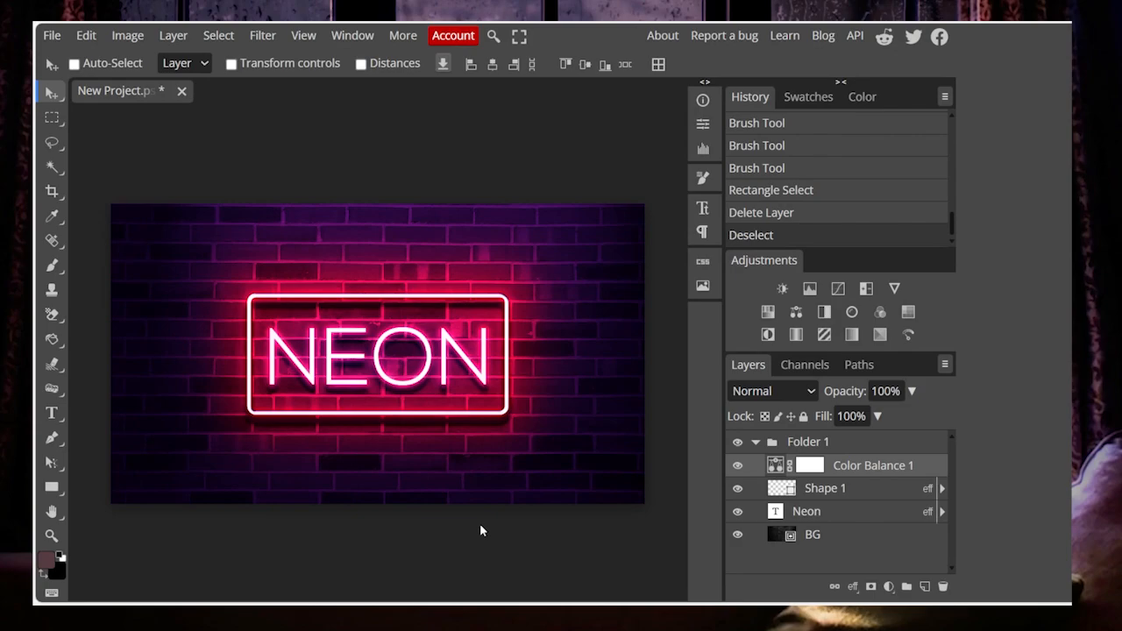
Add a new empty layer above Color Balance 1 and draw a freehand Lasso selection around most of the NEON sign.
left_click(925, 587)
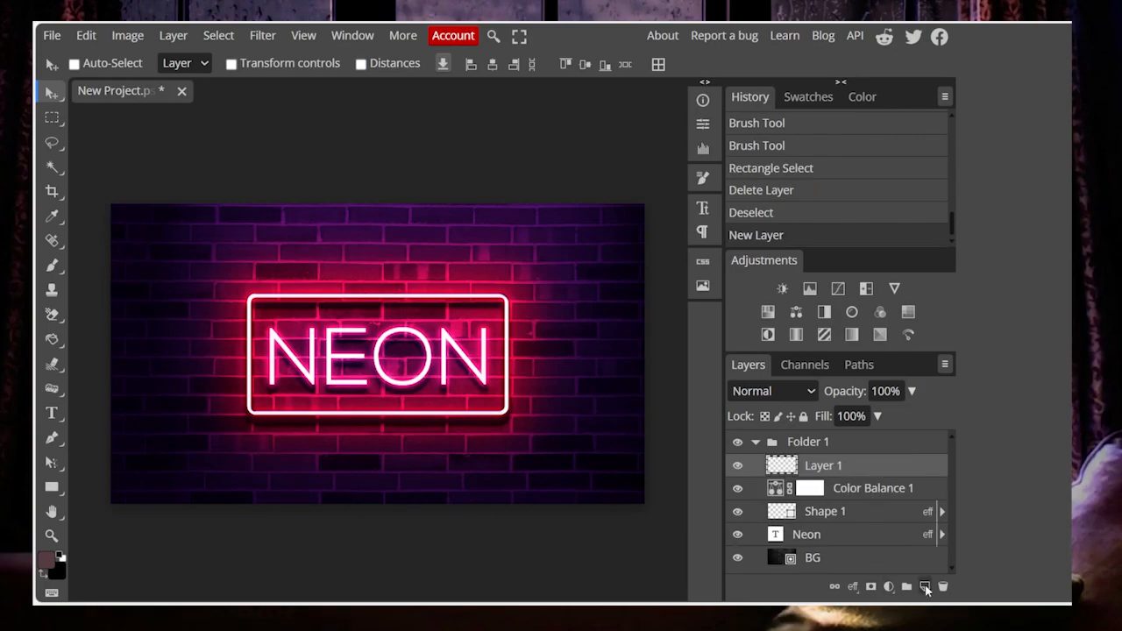
left_click(53, 144)
left_click(100, 224)
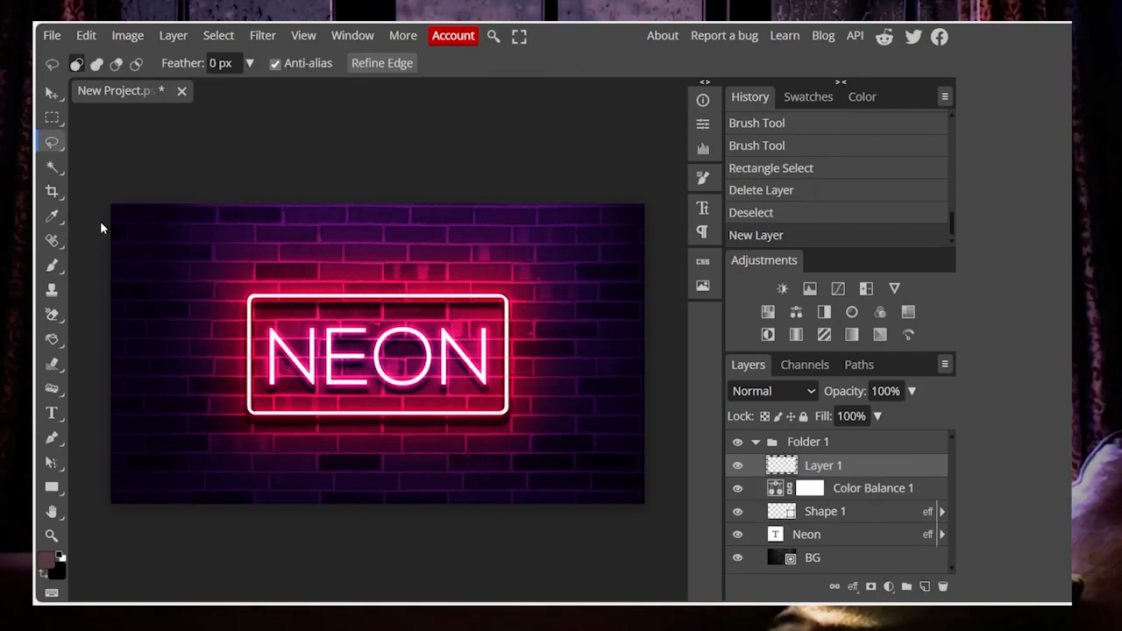
mouse_move(323, 279)
left_mouse_down()
mouse_move(611, 376)
mouse_move(287, 361)
left_mouse_up()
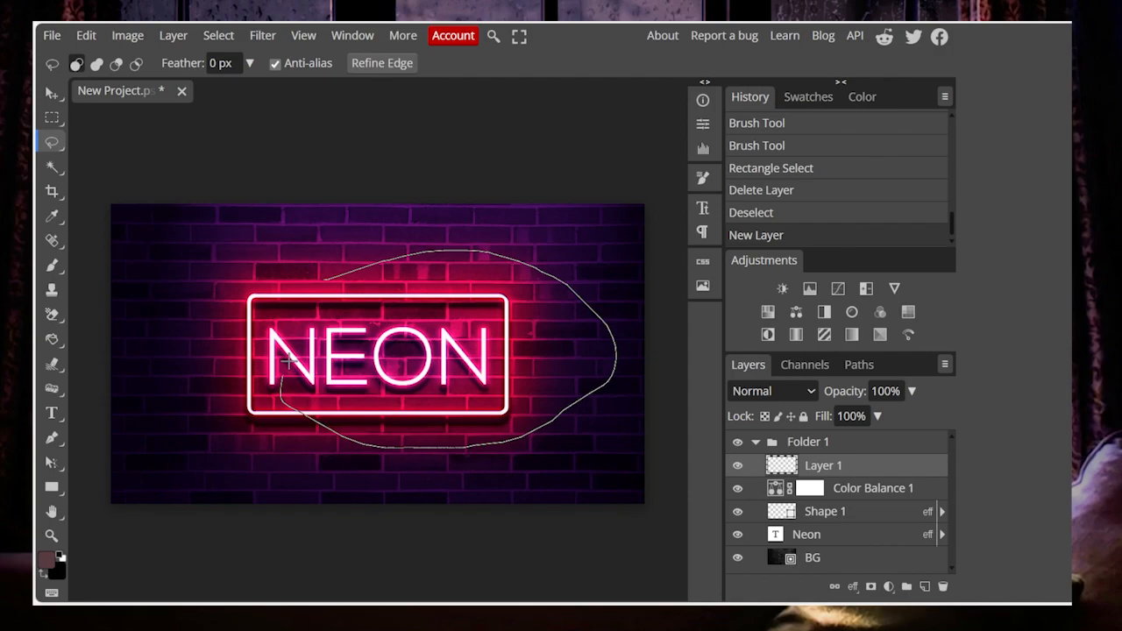
left_click_drag(323, 279, 324, 279)
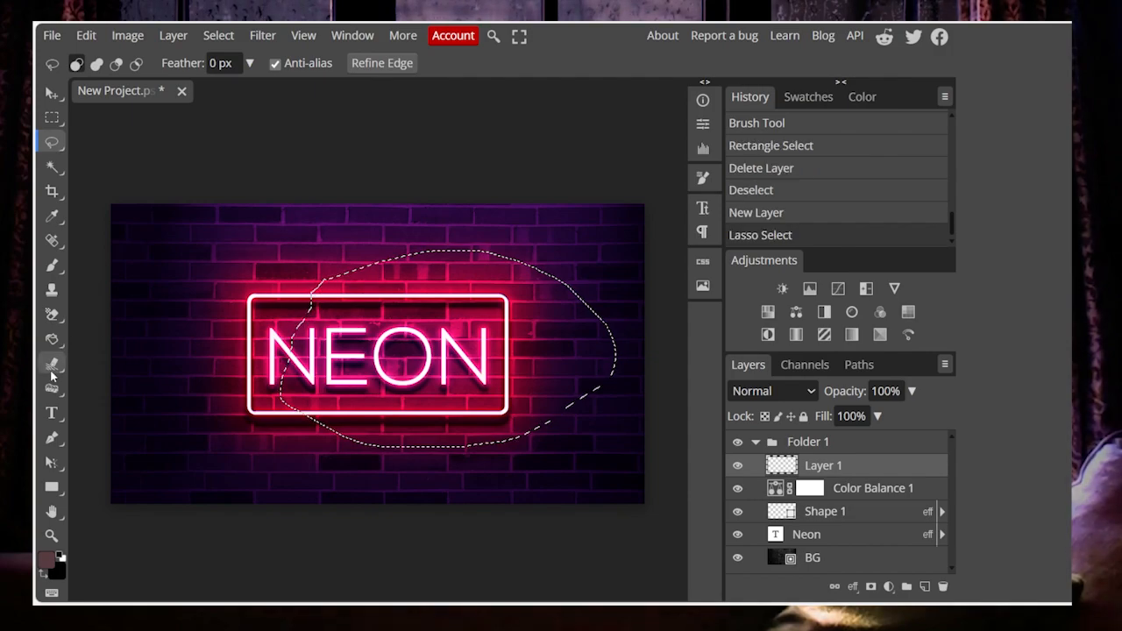
Paint the inside of the lasso selection brown, enlarging the brush to 236 px to cover it completely.
left_click(51, 265)
mouse_move(305, 338)
left_mouse_down()
mouse_move(359, 274)
mouse_move(591, 319)
left_mouse_up()
left_click(89, 65)
left_click_drag(227, 111, 243, 111)
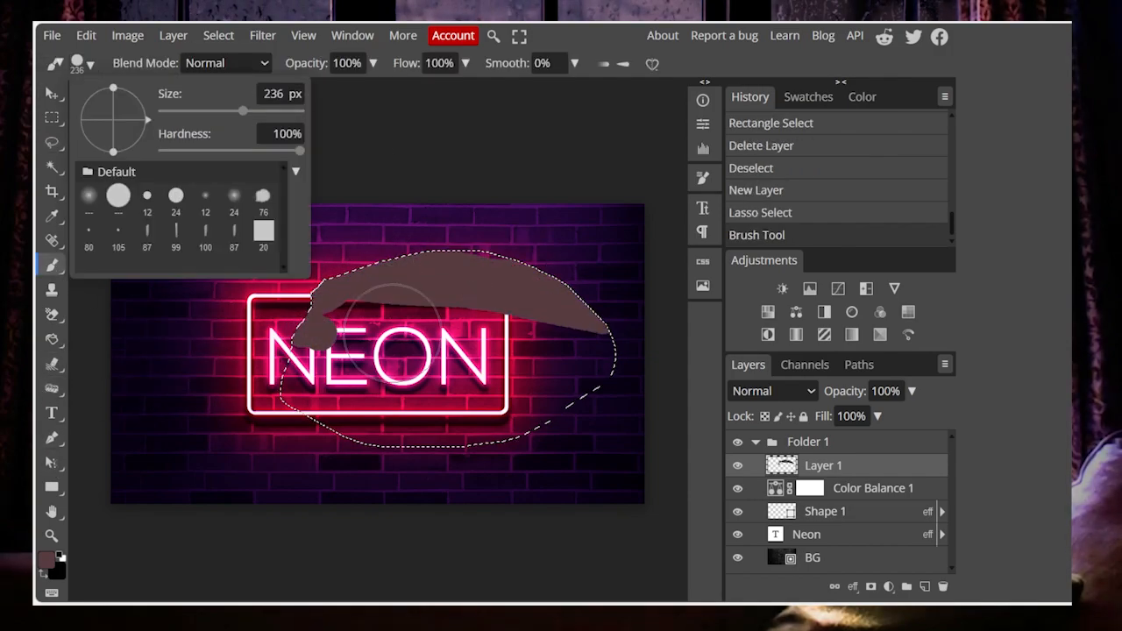
mouse_move(392, 334)
left_mouse_down()
mouse_move(465, 435)
mouse_move(550, 392)
mouse_move(241, 313)
mouse_move(418, 268)
mouse_move(664, 338)
left_mouse_up()
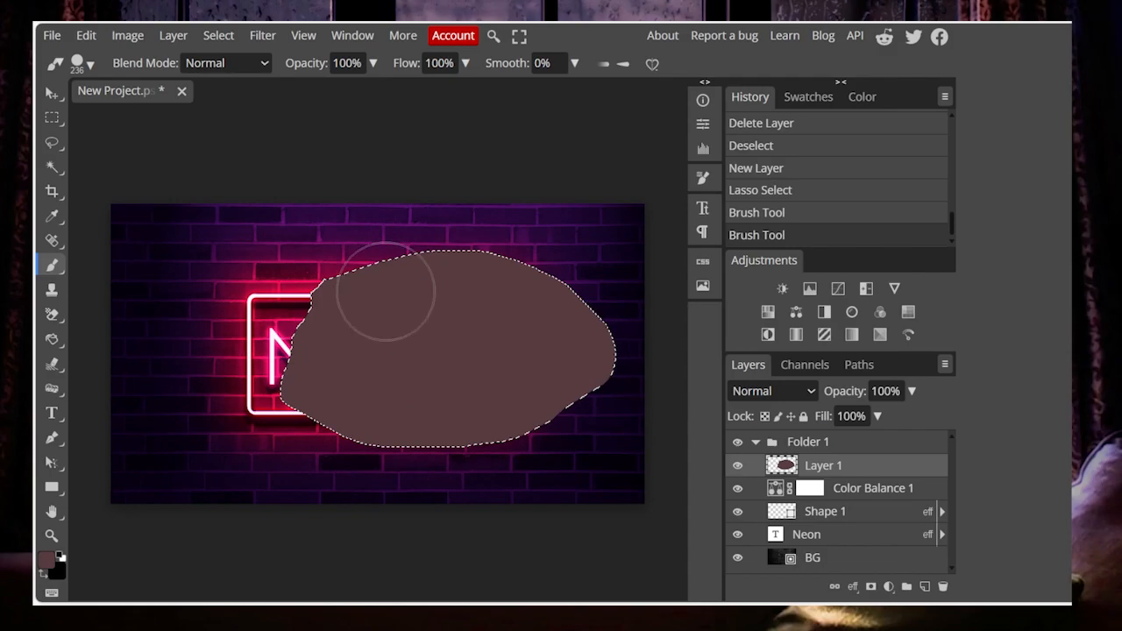
Clear the selection and replace the painted layer with a new empty layer.
key("ctrl+d")
left_click(944, 587)
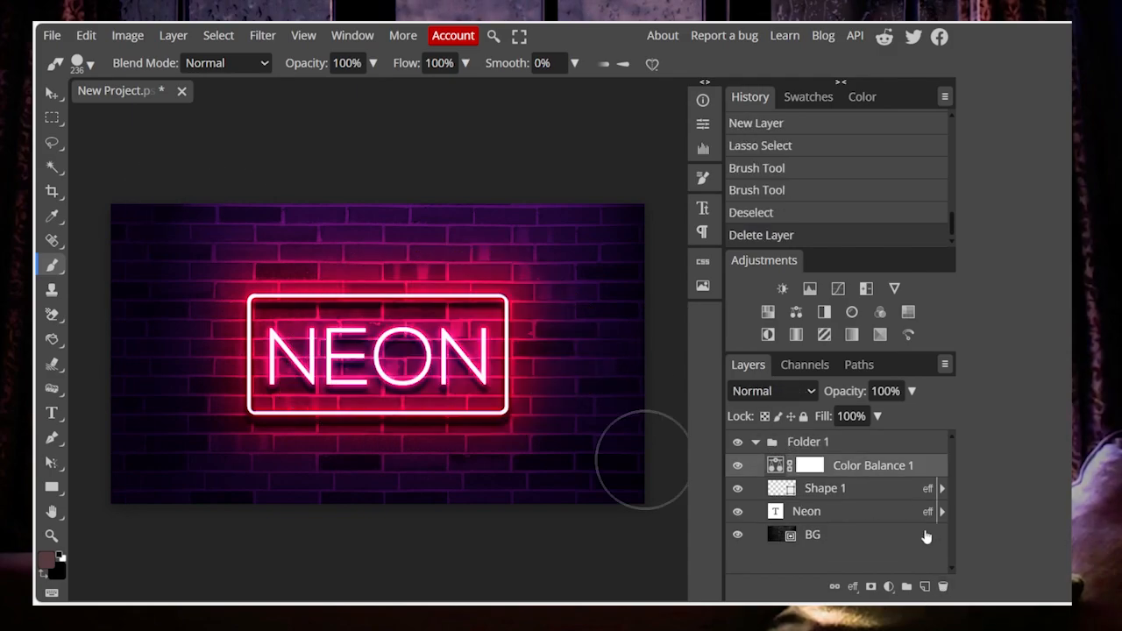
left_click(925, 587)
Draw a closed, irregular straight-edged selection over the wall and upper part of the sign with Polygonal Lasso Select.
left_click(54, 144)
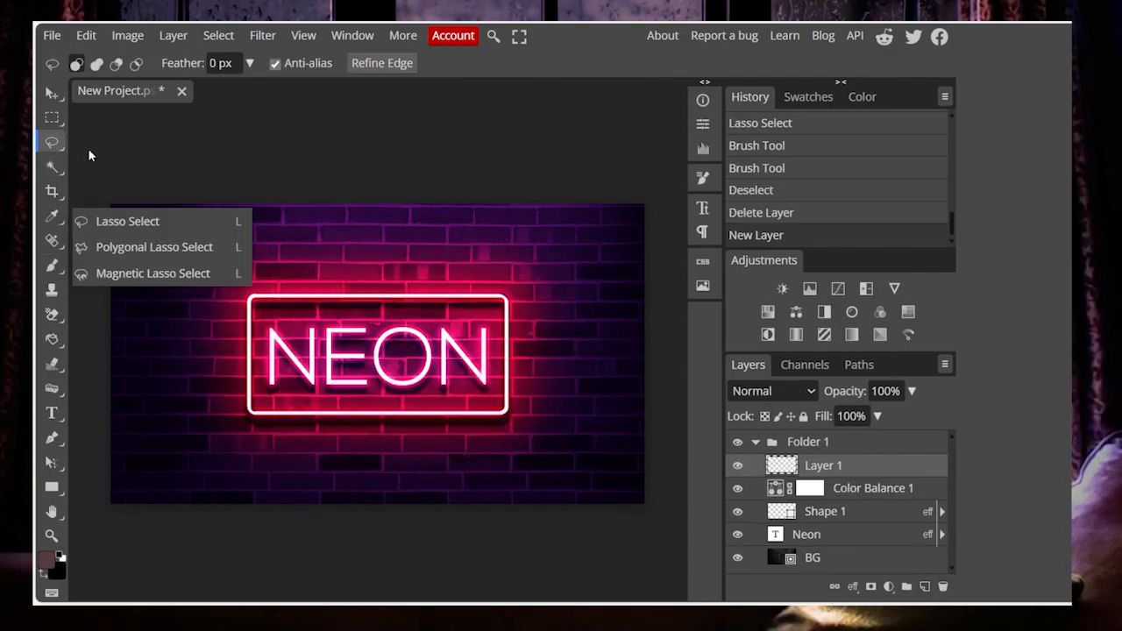
left_click(153, 248)
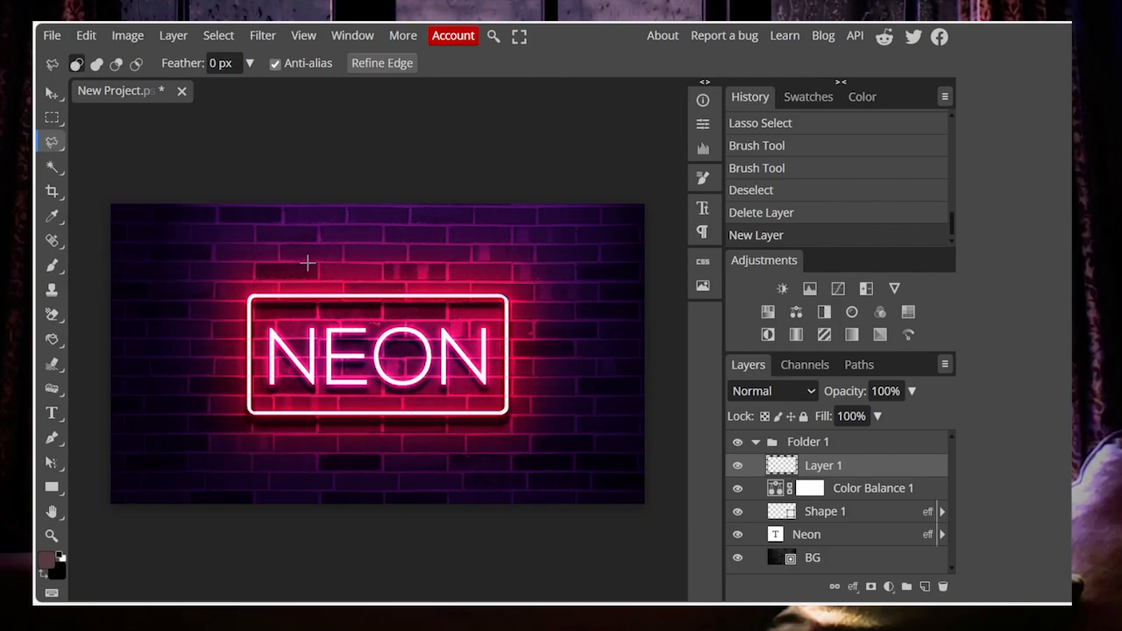
left_click(405, 259)
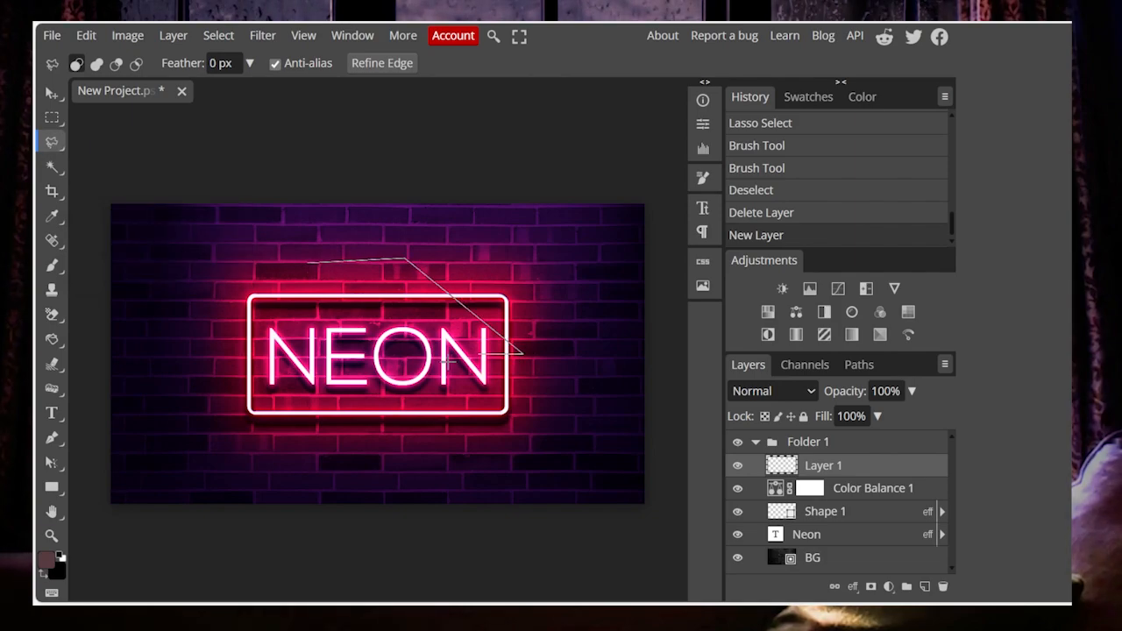
left_click(278, 285)
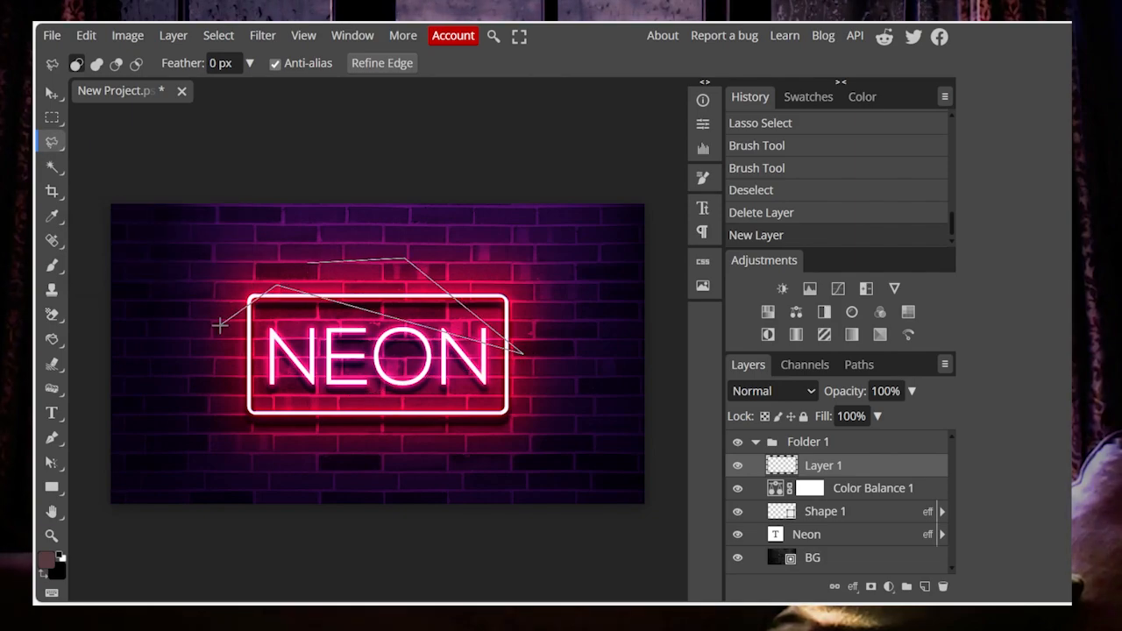
left_click(220, 326)
left_click(186, 419)
left_click(116, 263)
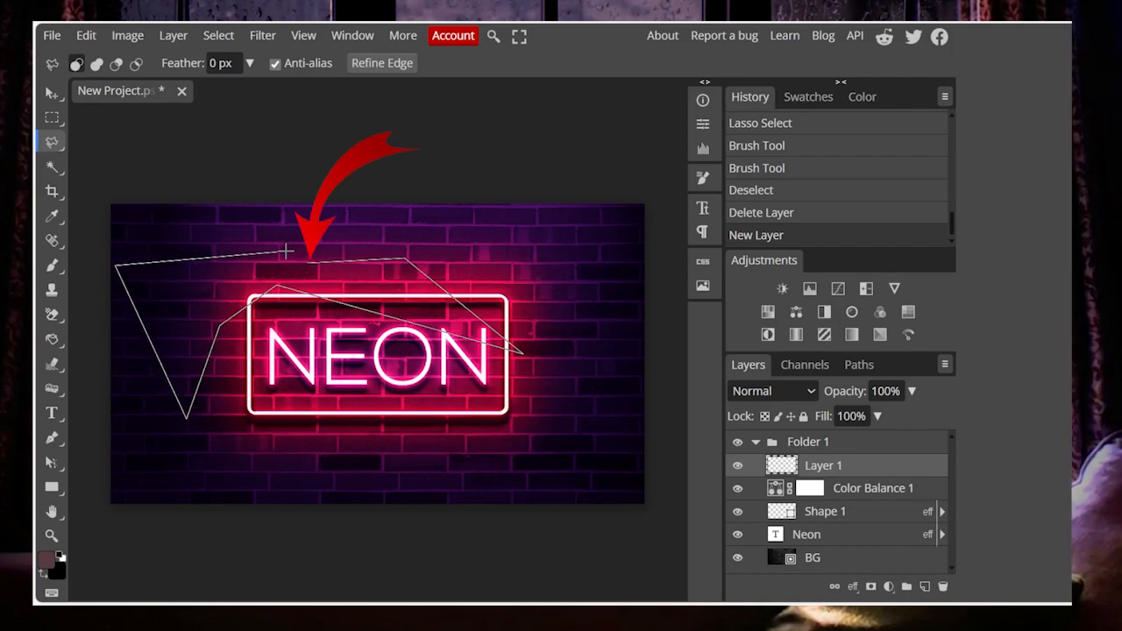
left_click(285, 251)
double_click(310, 263)
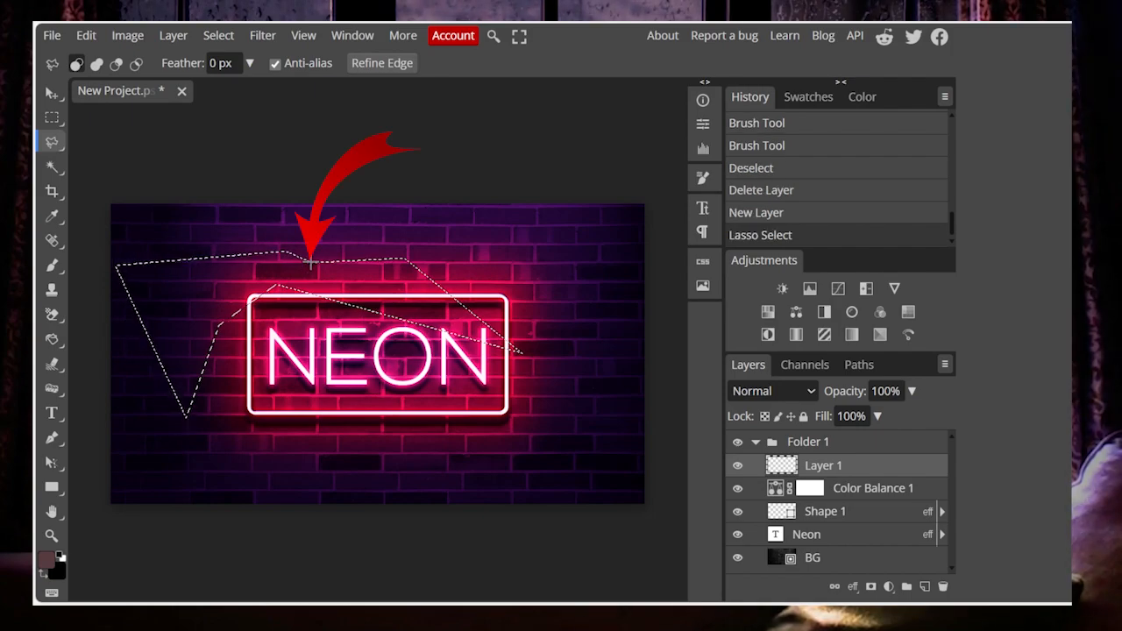
Paint the polygonal selection brown with the Brush tool, clear the selection and delete the painted layer.
left_click(53, 264)
mouse_move(145, 284)
left_mouse_down()
mouse_move(179, 390)
mouse_move(339, 276)
mouse_move(500, 337)
left_mouse_up()
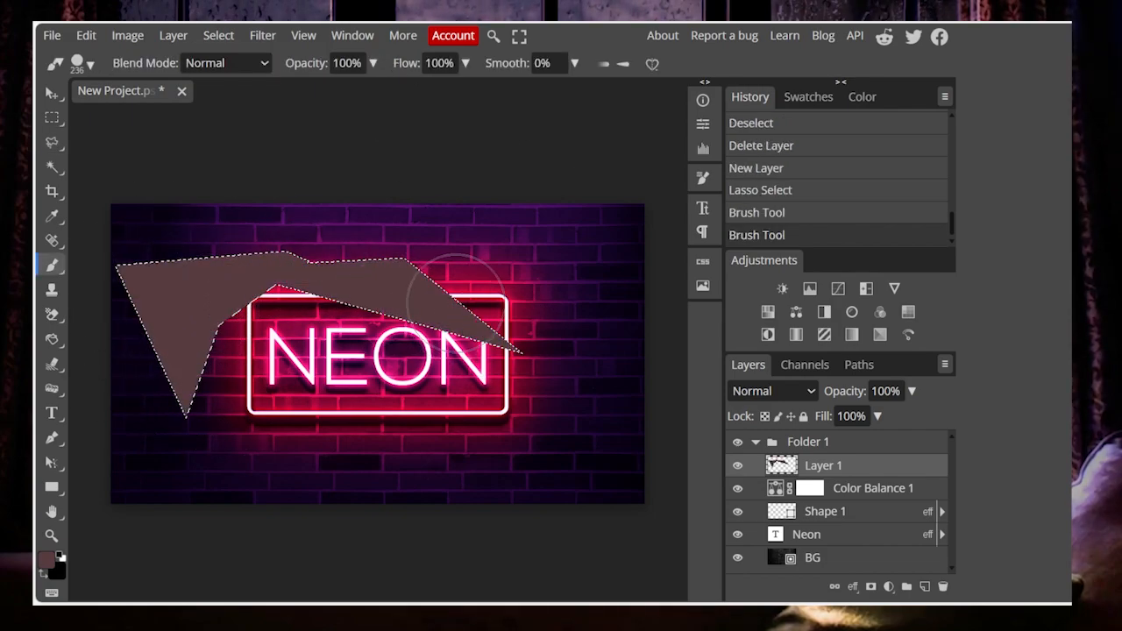
key("ctrl+d")
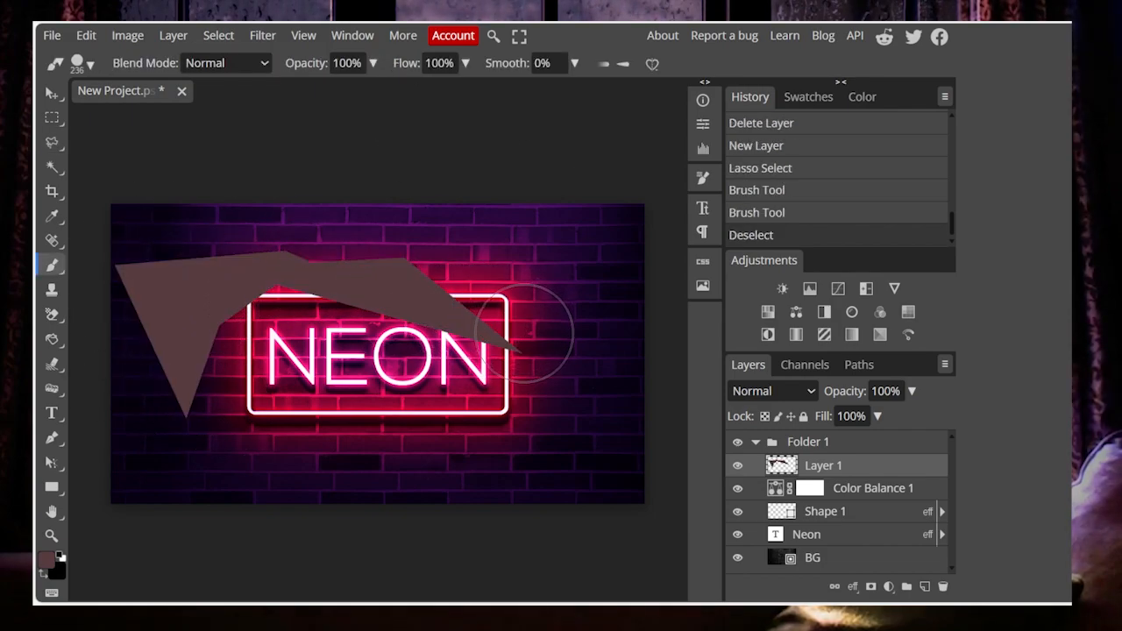
left_click(943, 587)
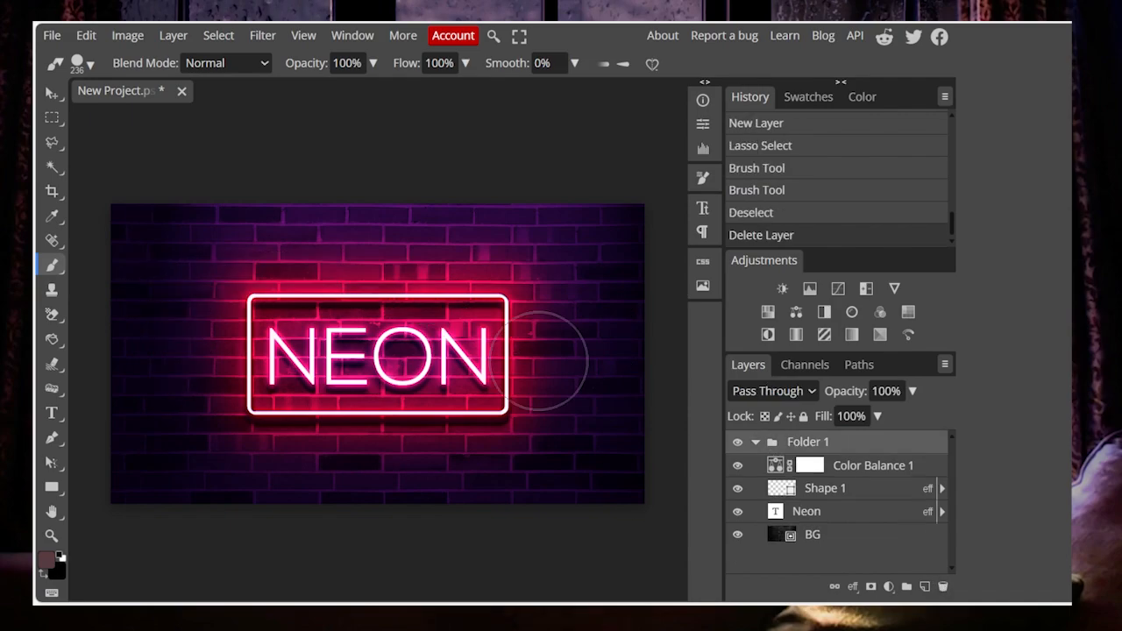
Place the white-and-pink star-shaped flower photo from the Gallery over the neon sign.
left_click(706, 292)
scroll(624, 238, "down", 5)
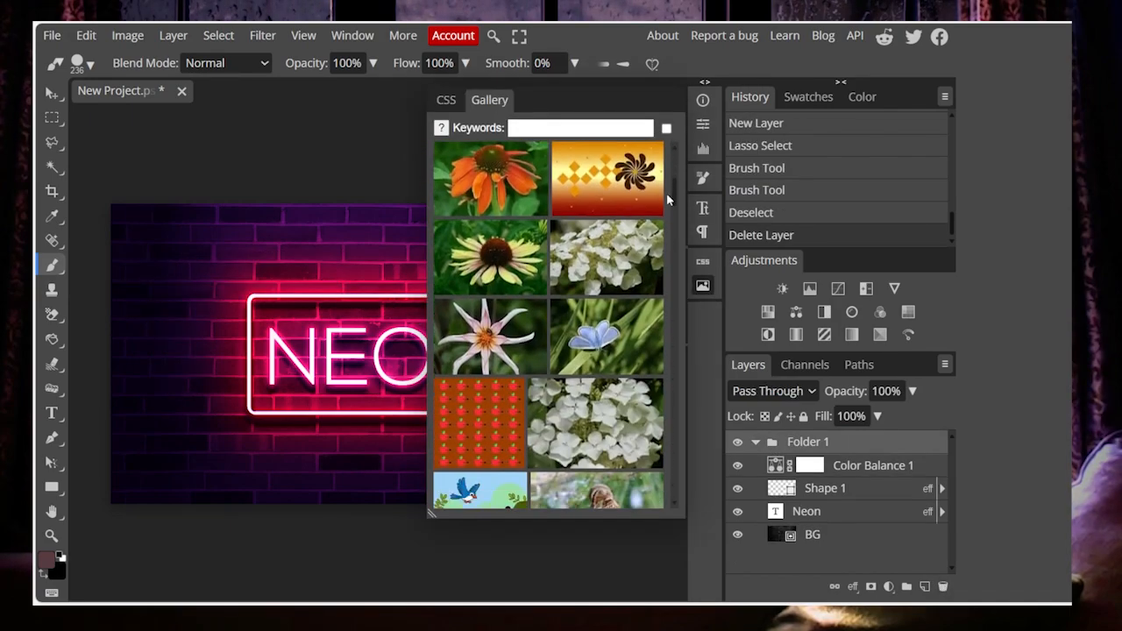
left_click(497, 304)
left_click(650, 64)
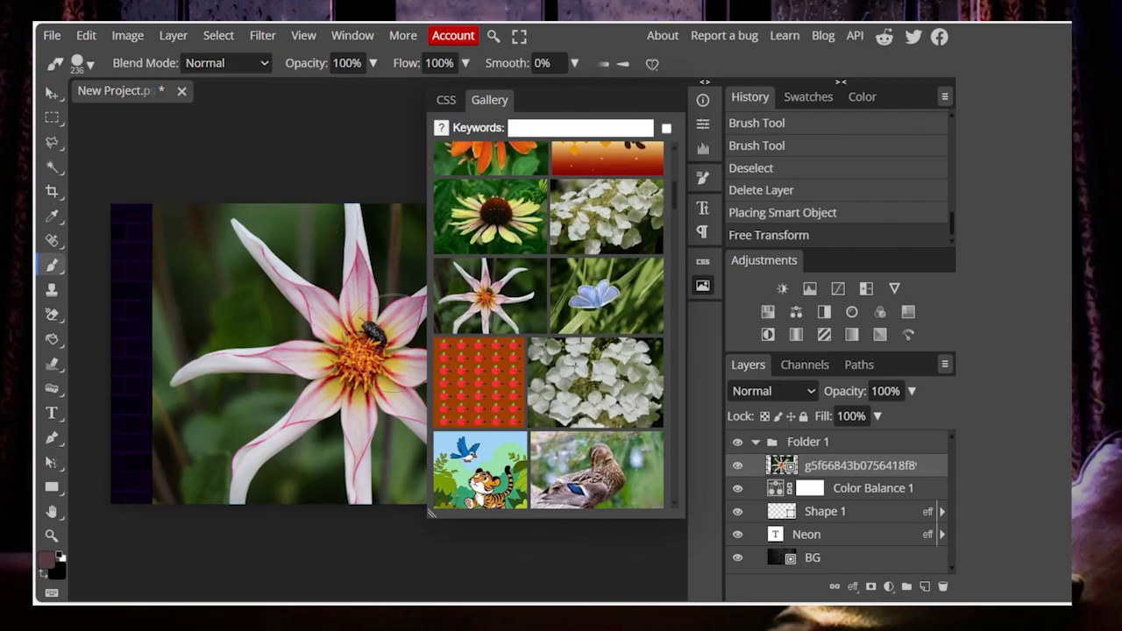
Trace the flower's outline with Magnetic Lasso Select and turn the selection into a raster mask that hides its background.
right_click(53, 144)
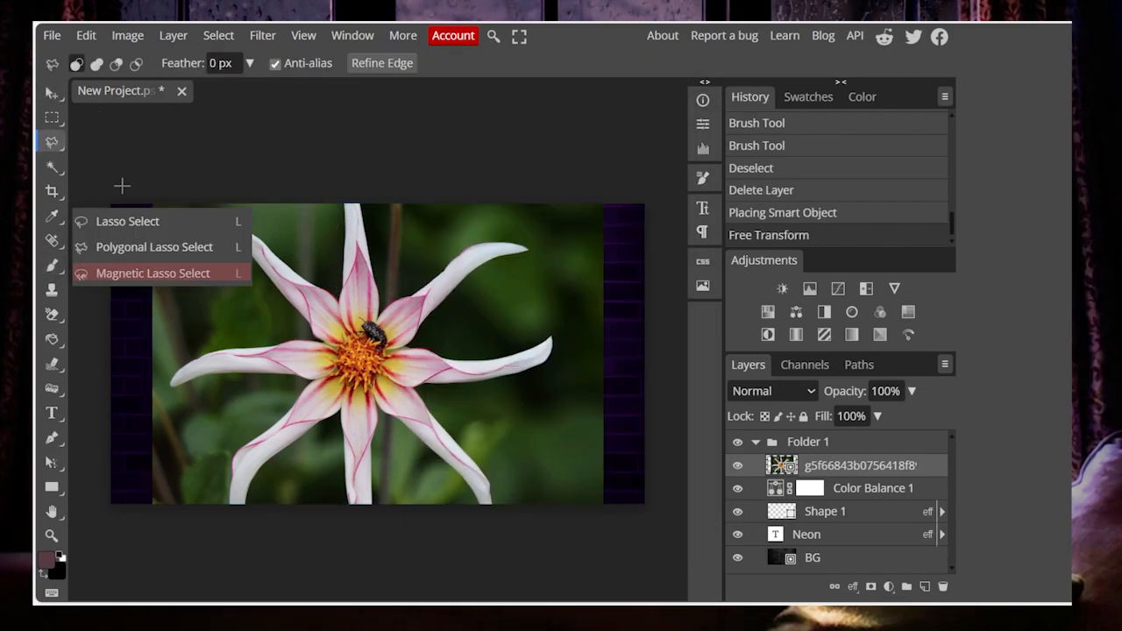
left_click(153, 270)
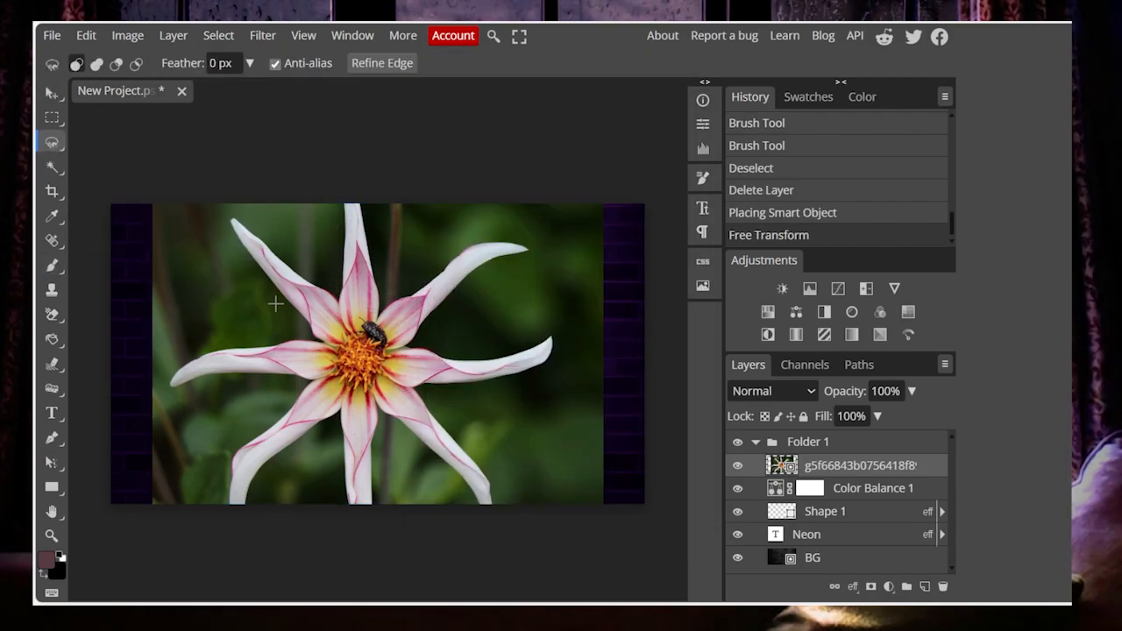
key("ctrl+plus")
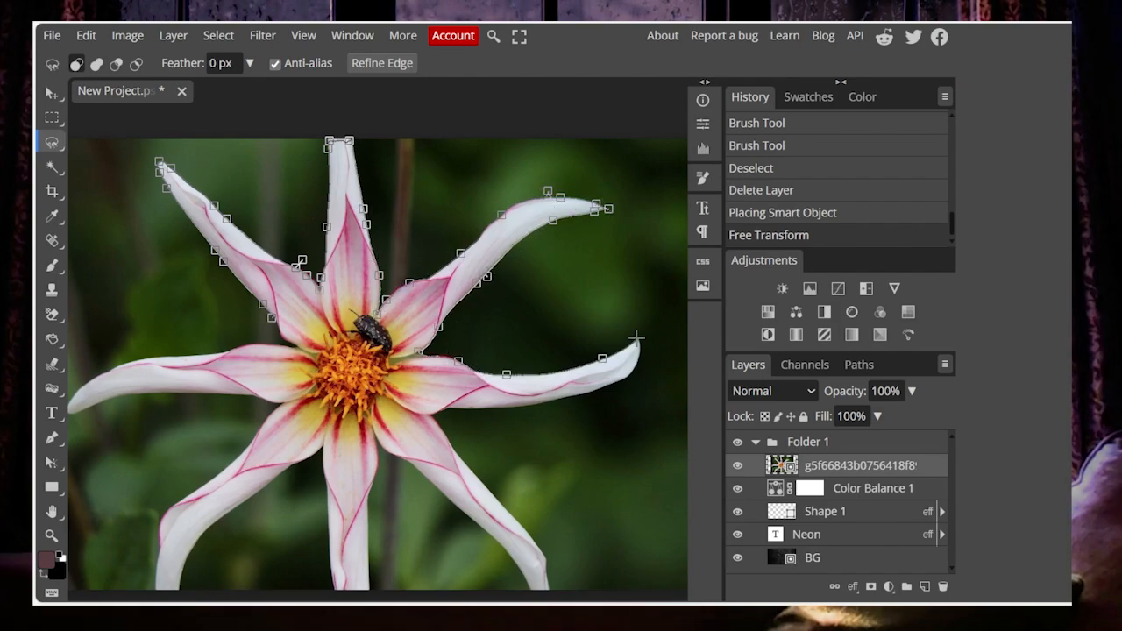
key("ctrl+minus")
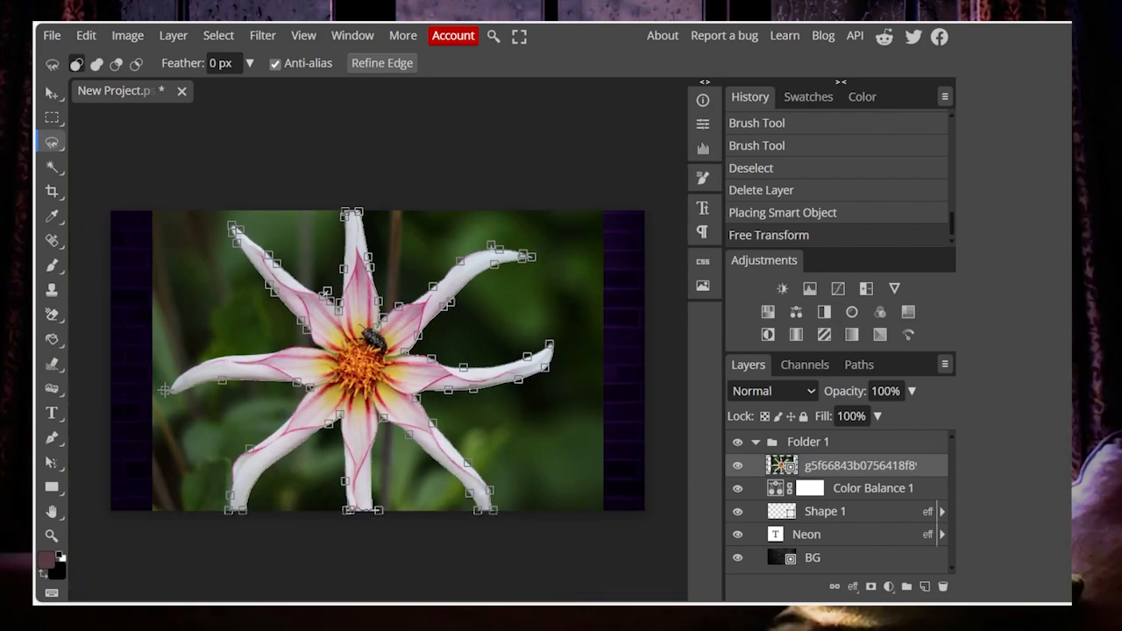
double_click(307, 330)
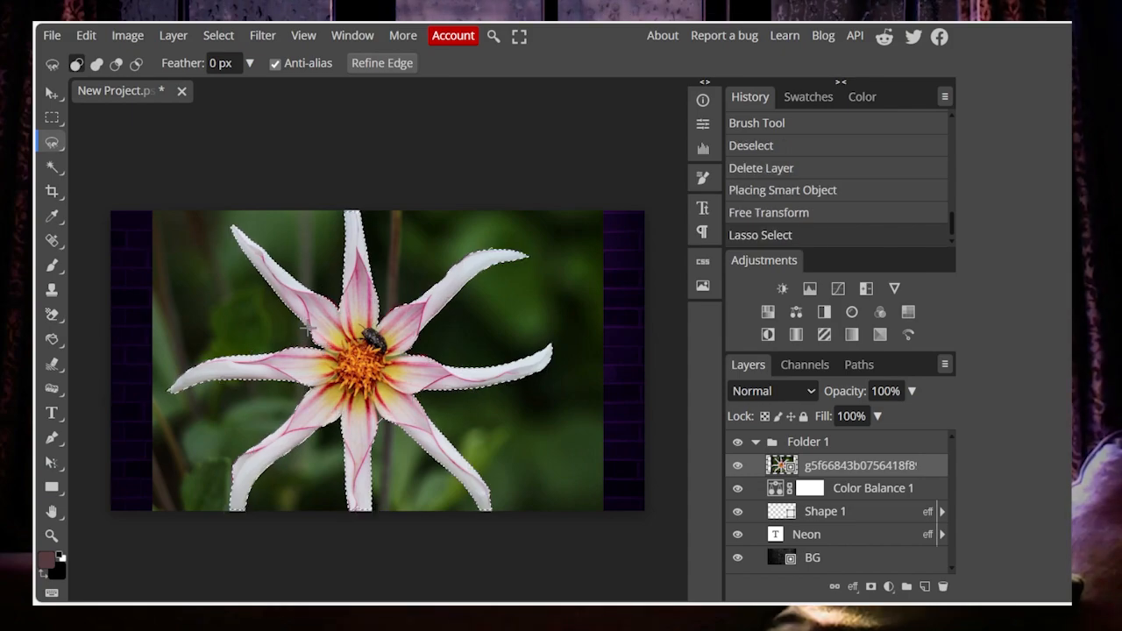
left_click(871, 585)
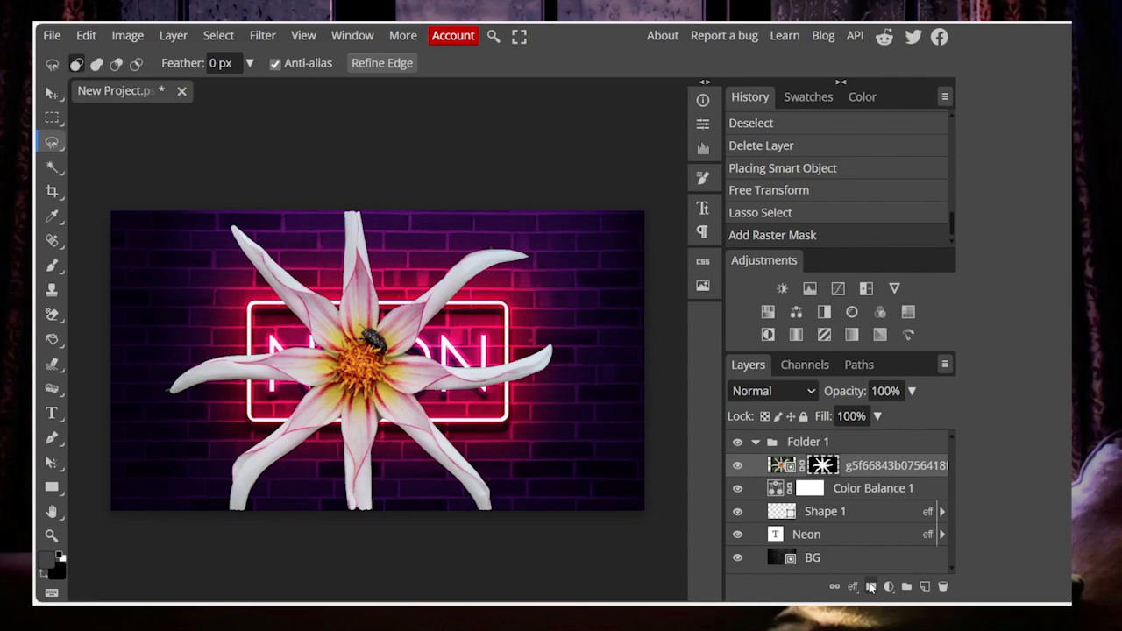
Reposition the masked flower over the neon sign with the Move Tool.
left_click(51, 93)
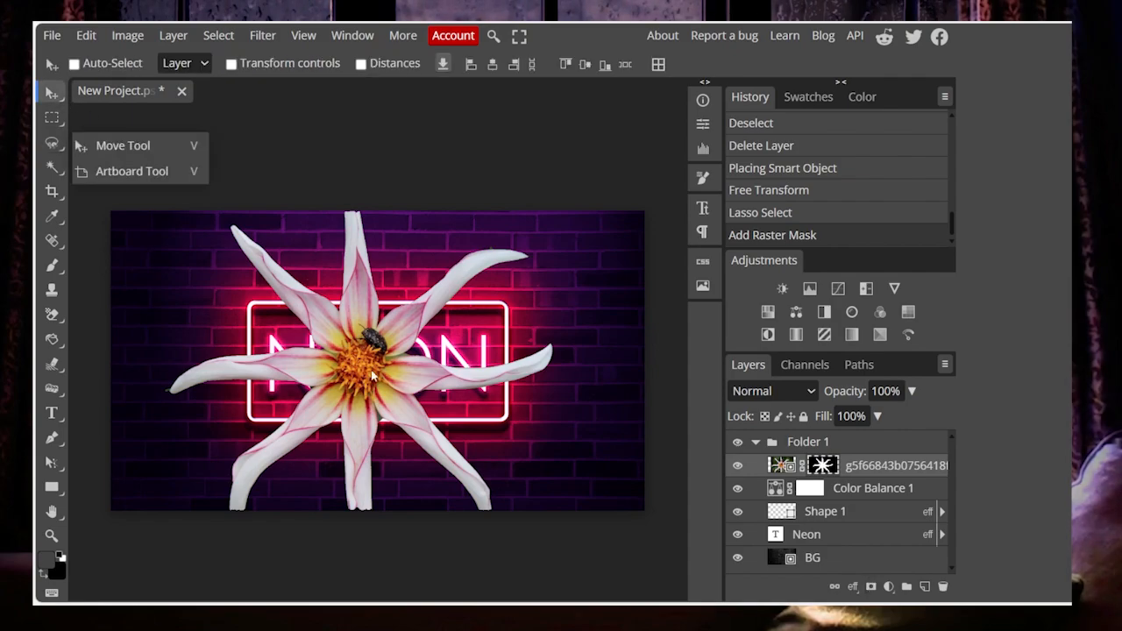
left_click_drag(374, 375, 457, 409)
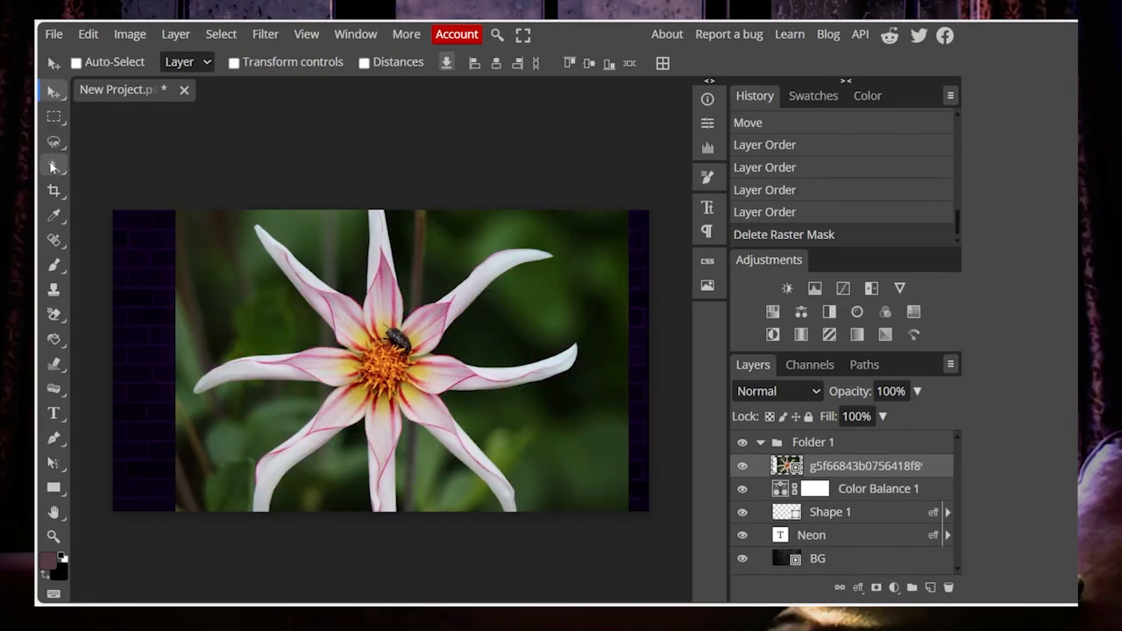
Select the flower's orange centre and then its upper petals with Magic Wand at tolerance 97, and clear the selection.
left_click(52, 166)
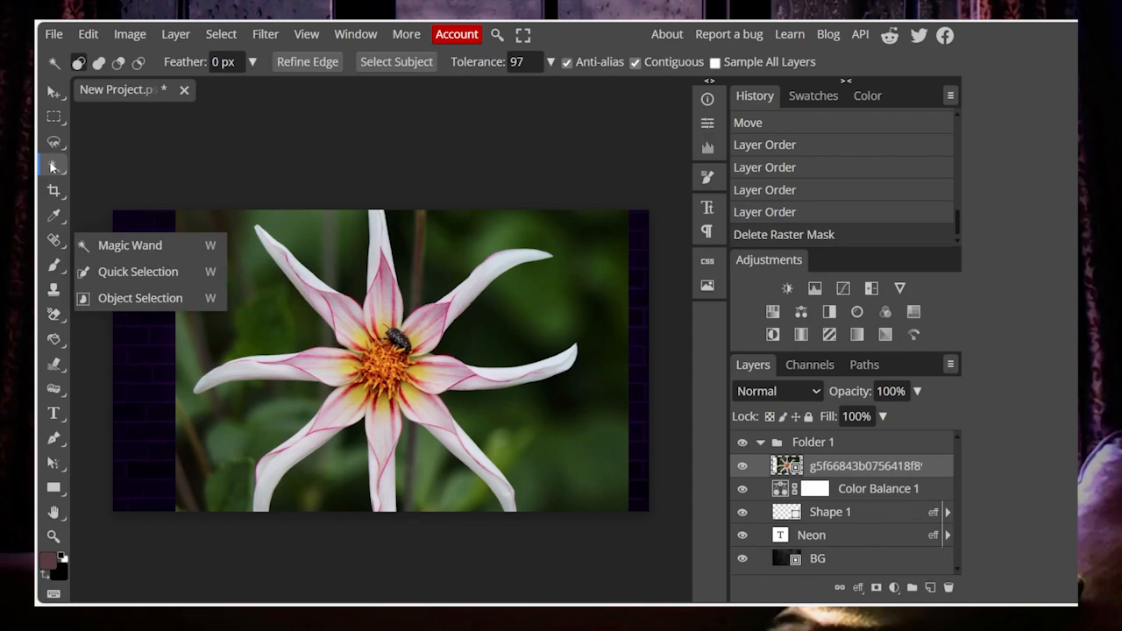
left_click(114, 247)
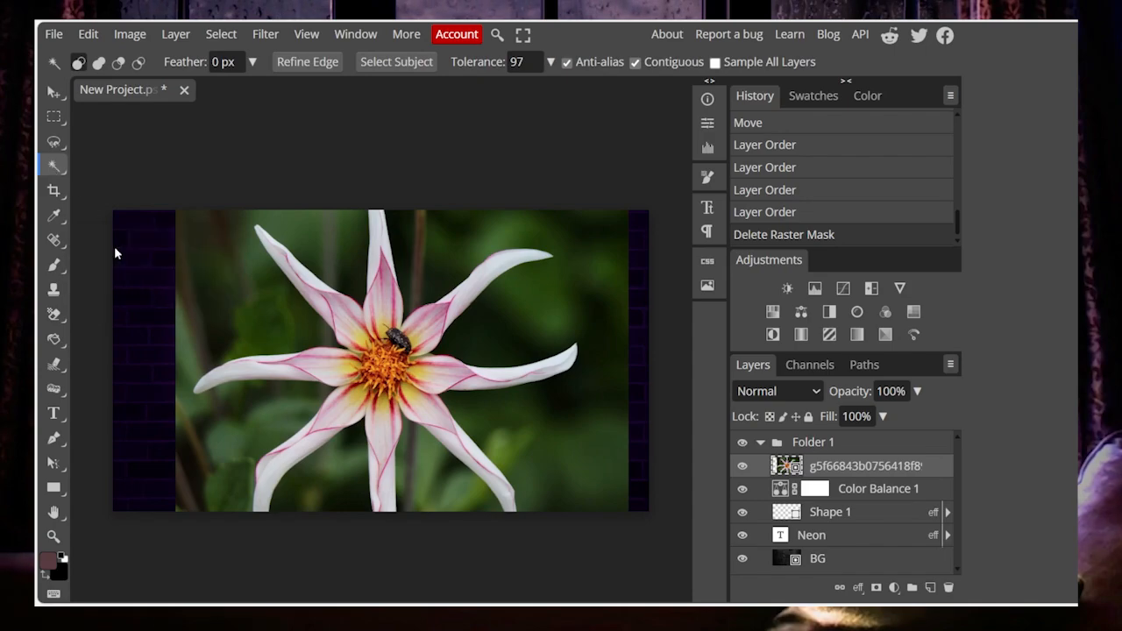
left_click(385, 371)
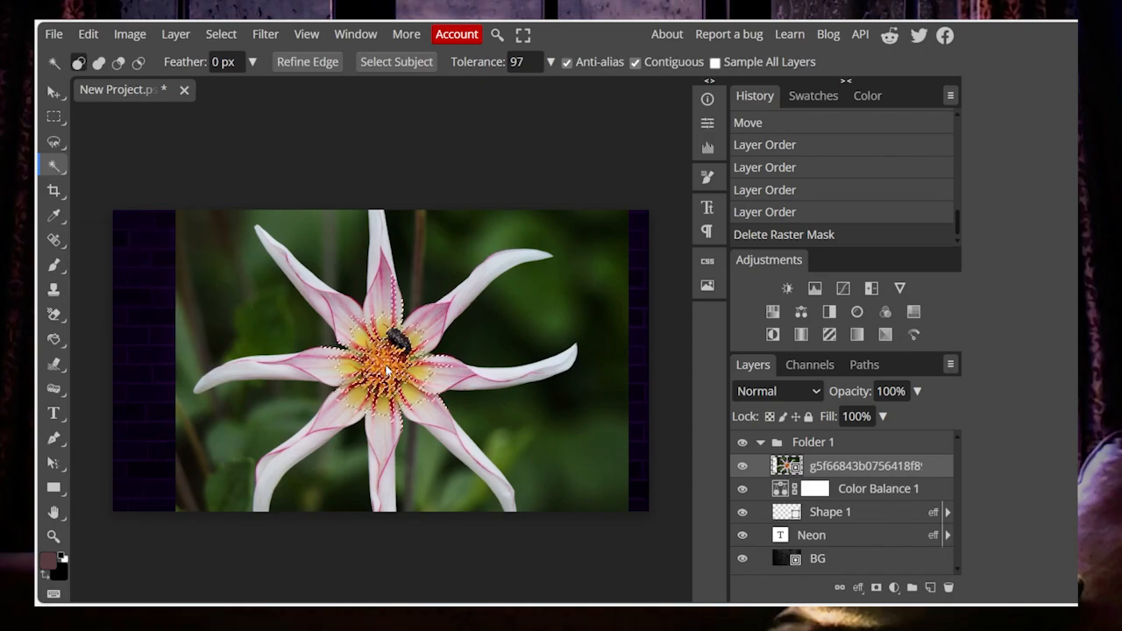
left_click(378, 316)
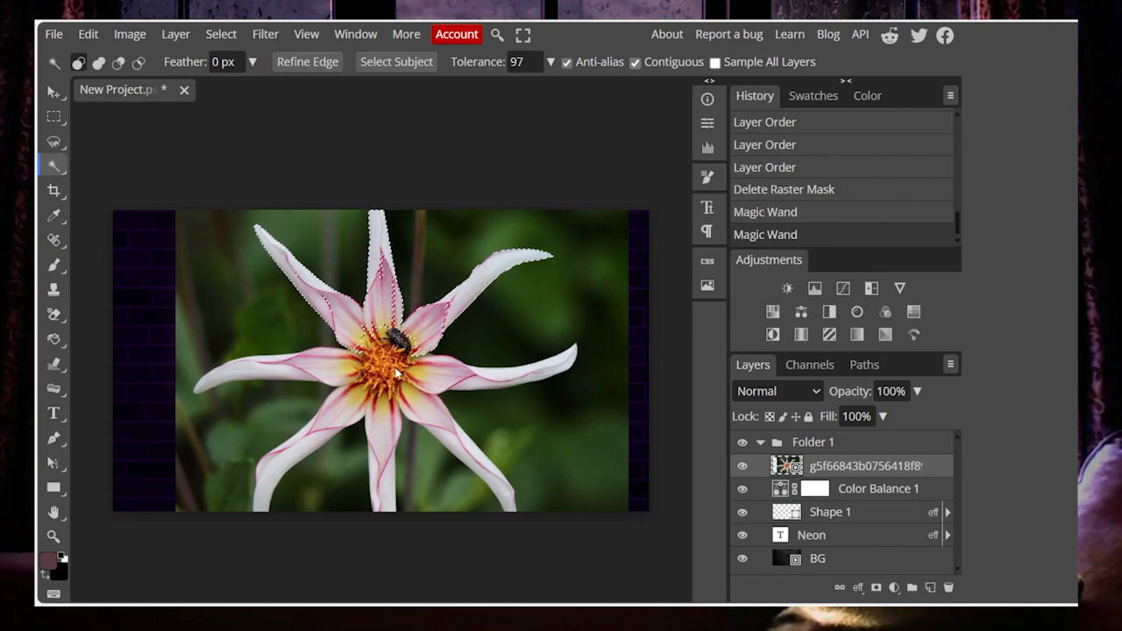
left_click(396, 376)
Select the flower's orange centre with the Quick Selection tool at brush size 15.
left_click(53, 166)
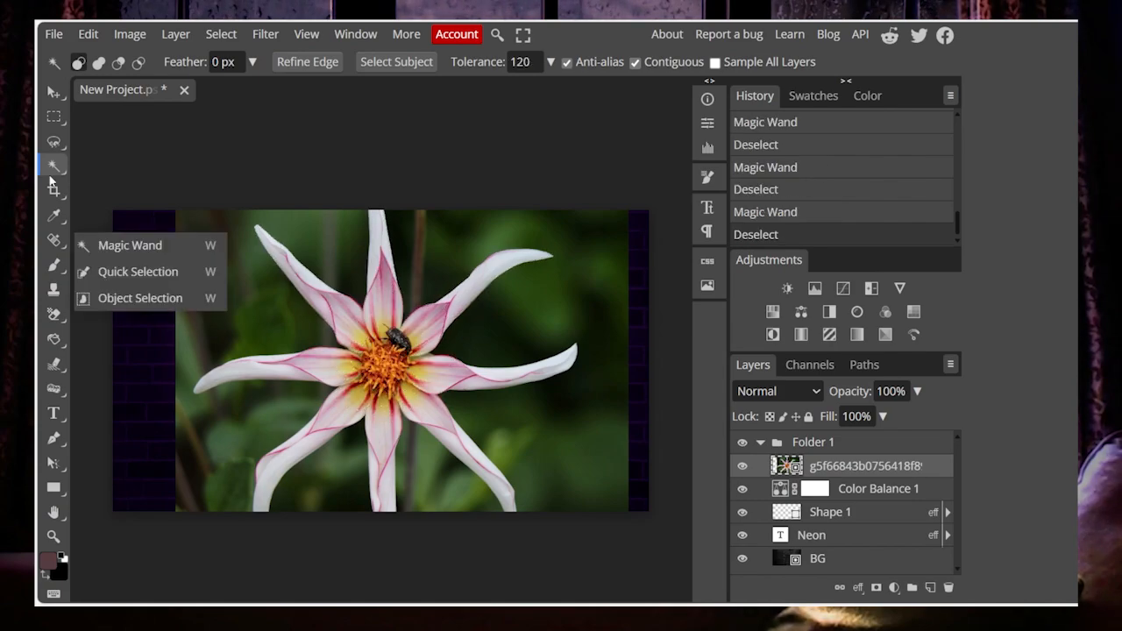
left_click(136, 273)
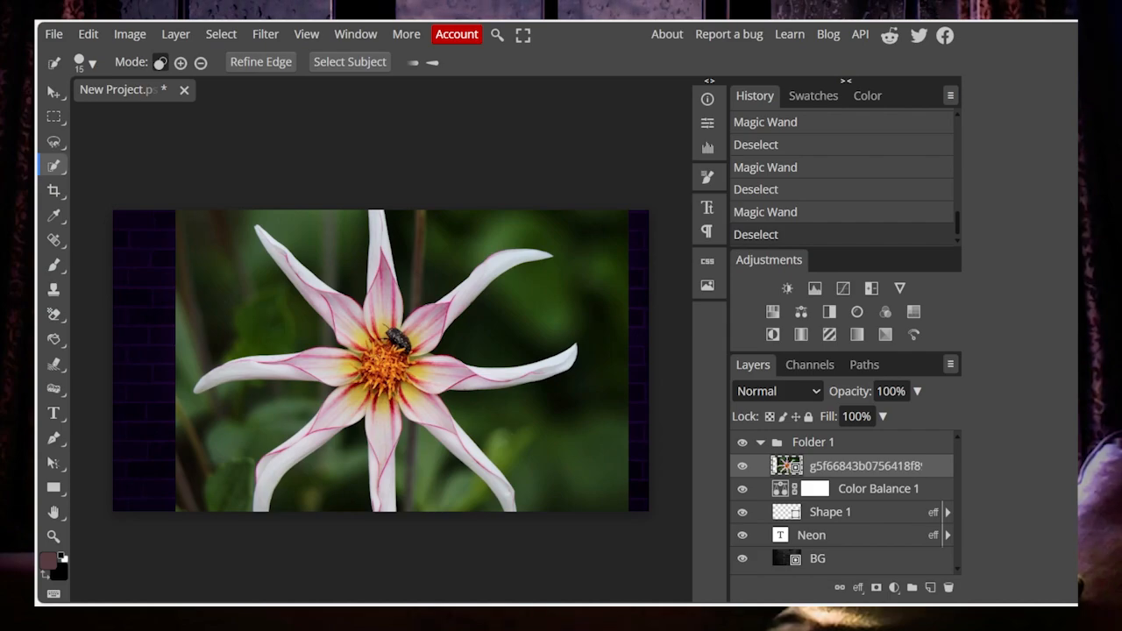
left_click(384, 372)
left_click(386, 370)
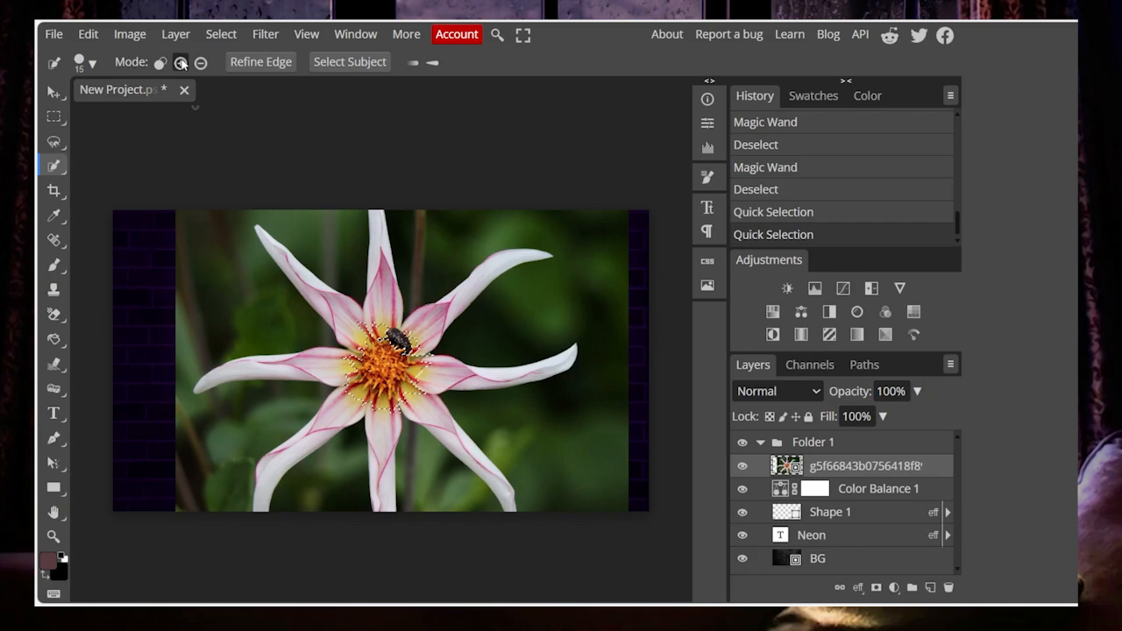
Add the flower's petals to the centre selection with Quick Selection until the whole flower is outlined.
left_click(431, 321)
left_click(483, 278)
left_click(382, 293)
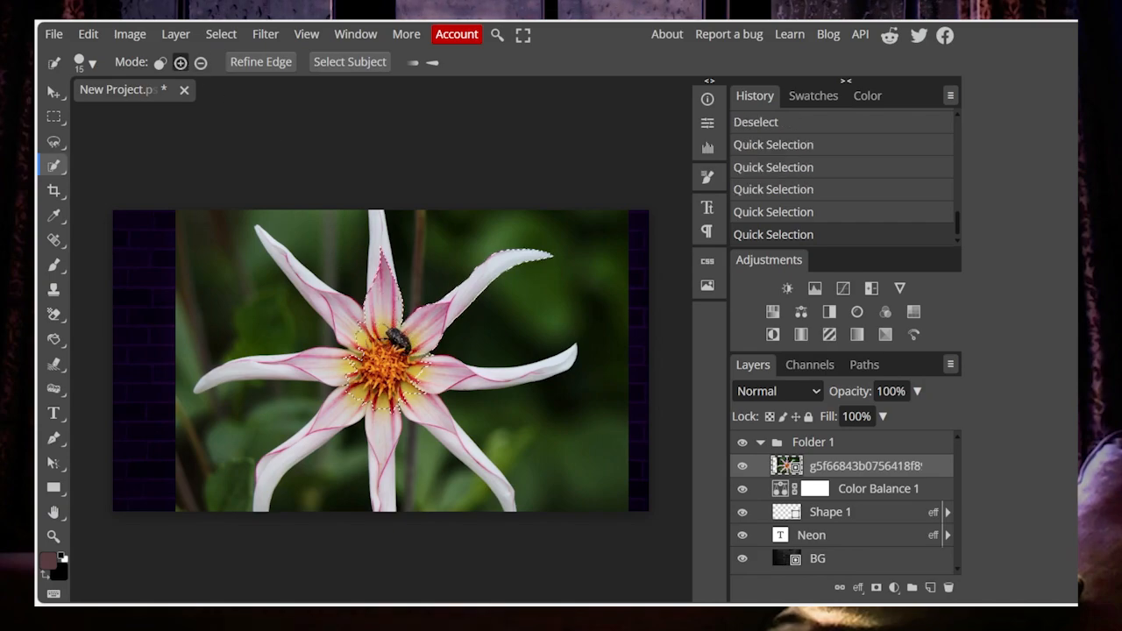
left_click(379, 243)
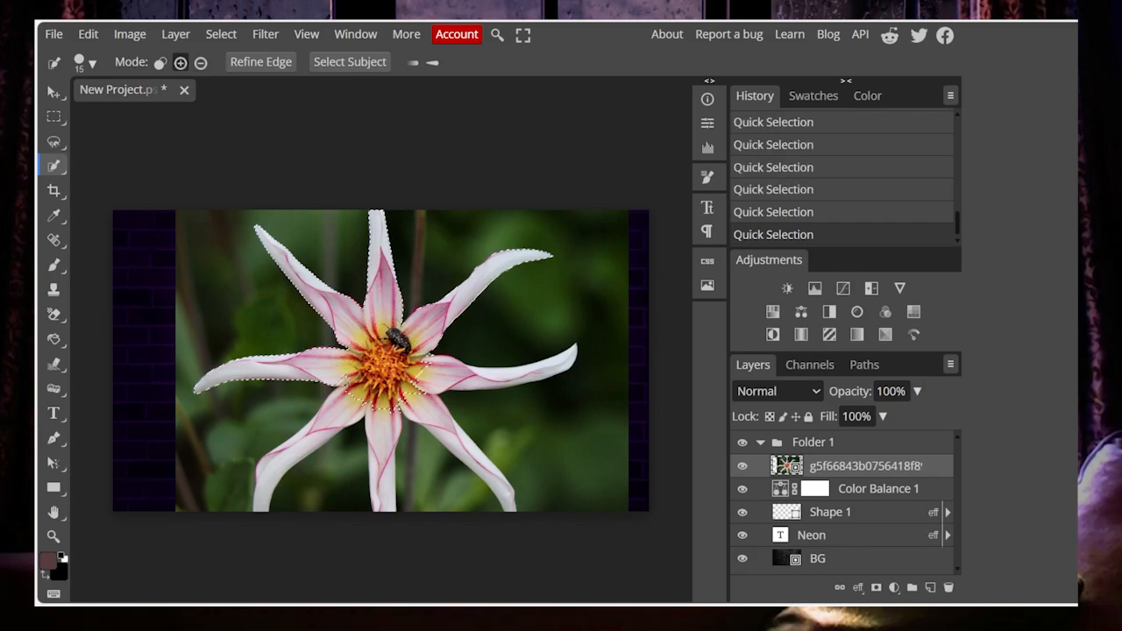
left_click(282, 452)
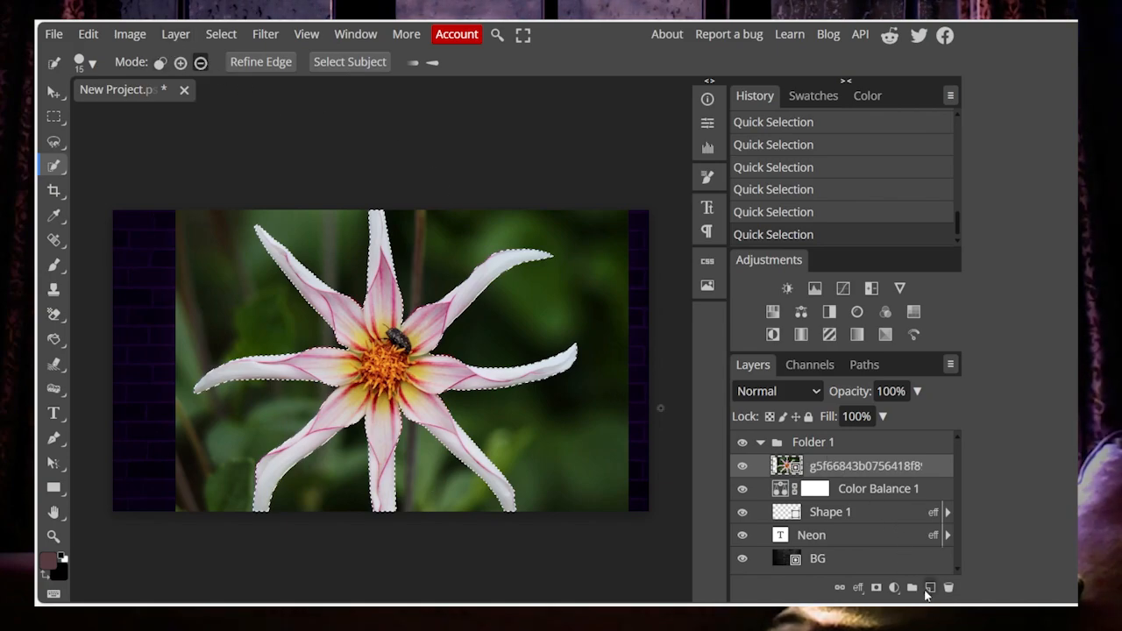
Turn the flower selection into a raster mask on the photo layer, and delete that mask again.
left_click(881, 594)
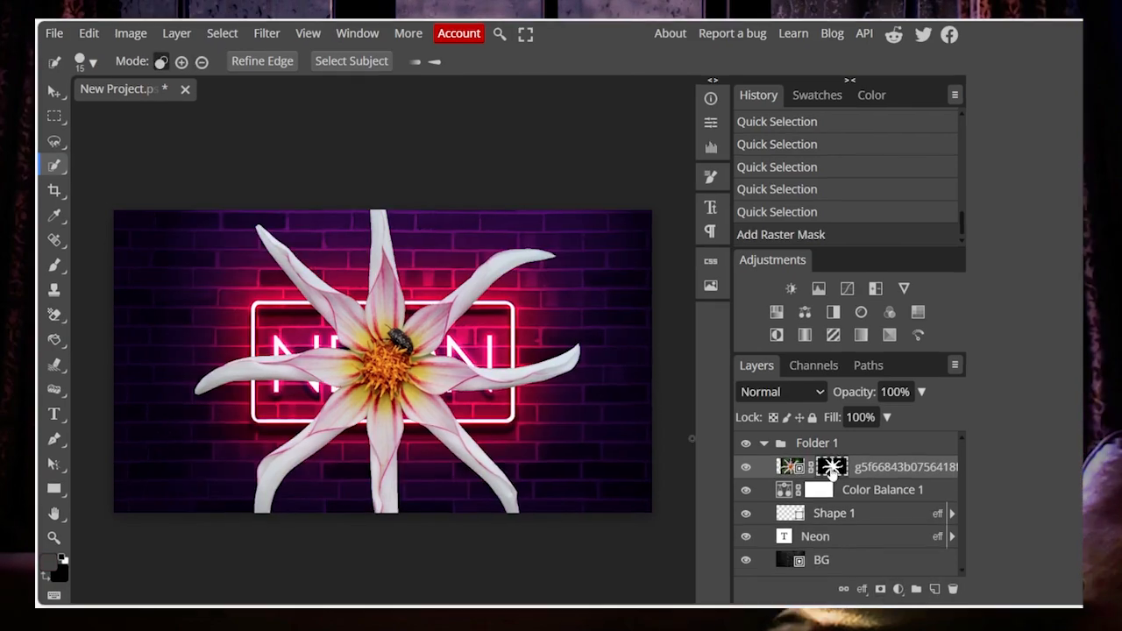
key("Delete")
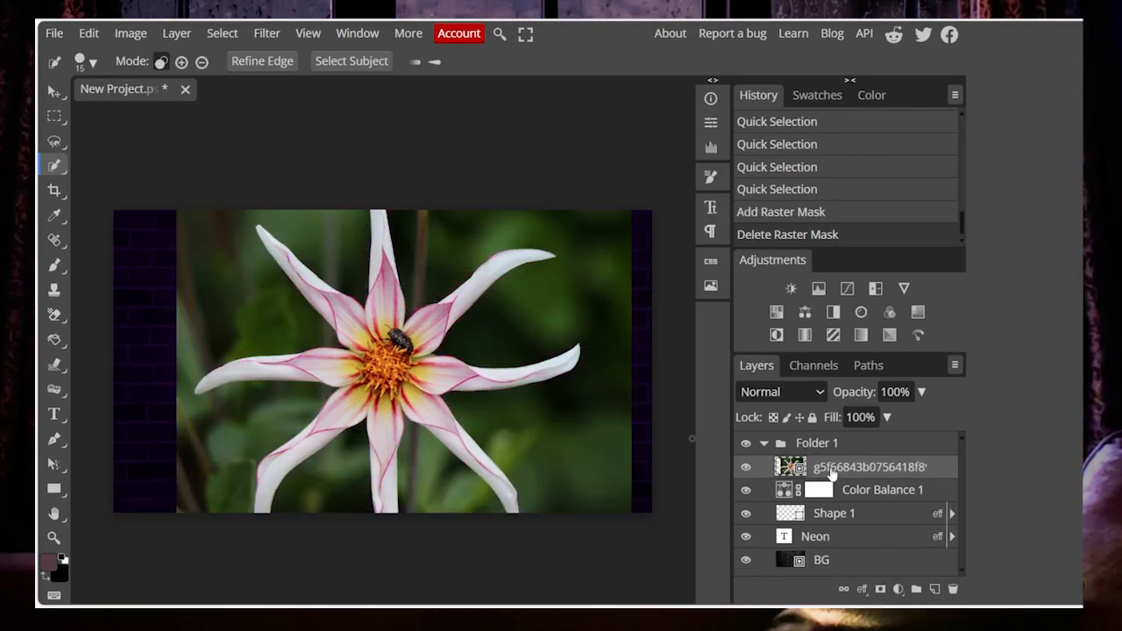
Frame the whole flower with the Object Selection tool at 0 px feather.
right_click(62, 171)
left_click(141, 298)
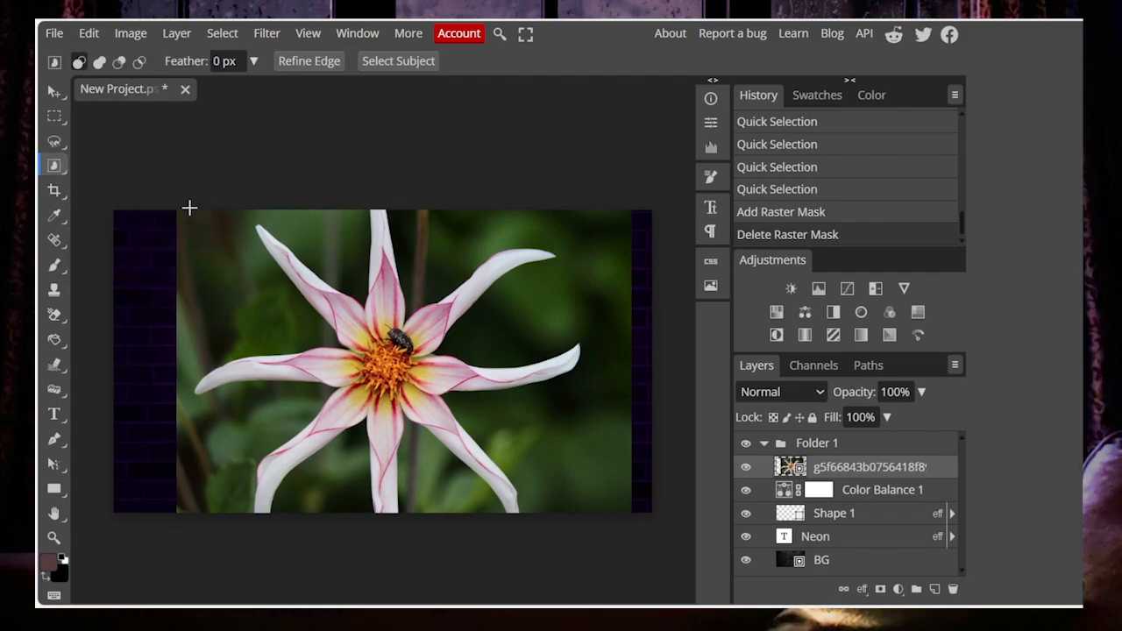
left_click_drag(189, 208, 595, 510)
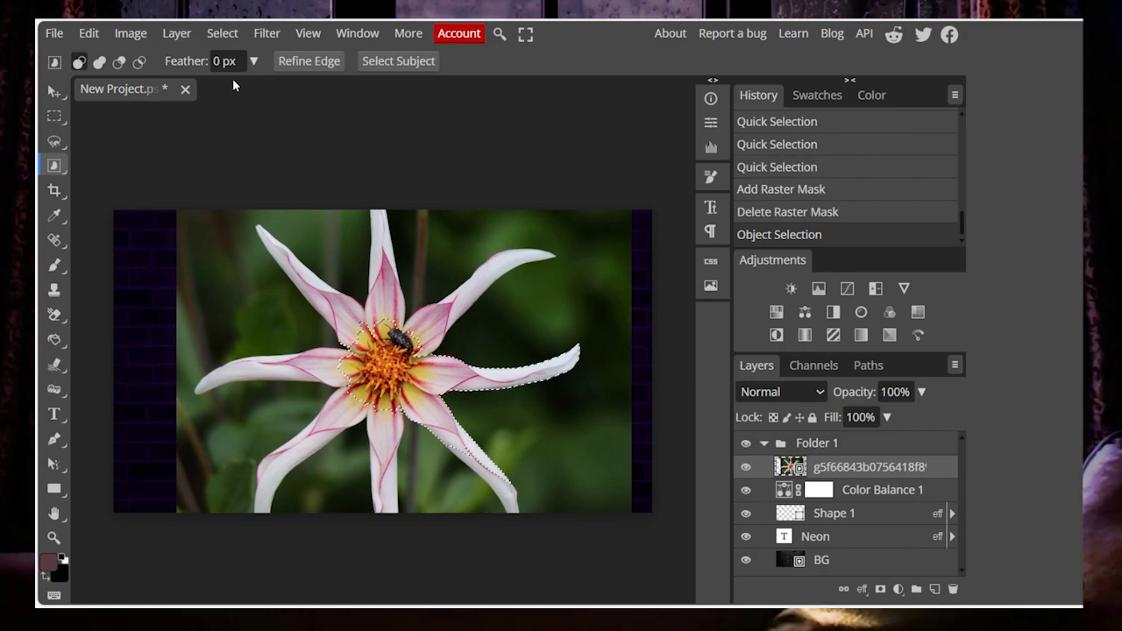
Set the Object Selection feather to 33 px and frame the entire flower photo again.
left_click(253, 63)
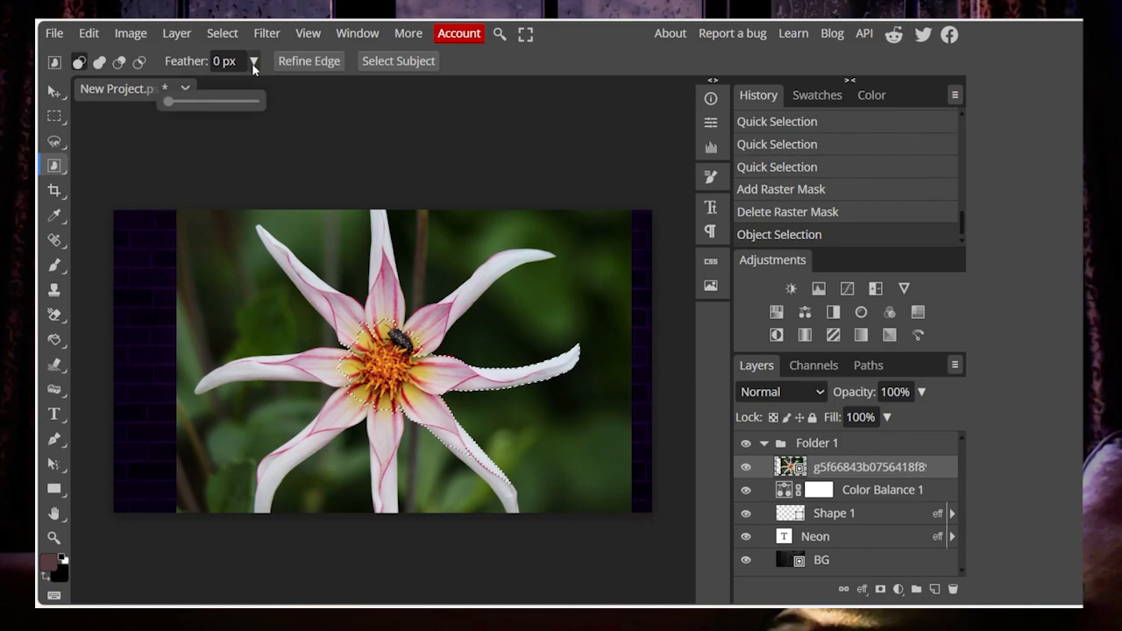
left_click(198, 103)
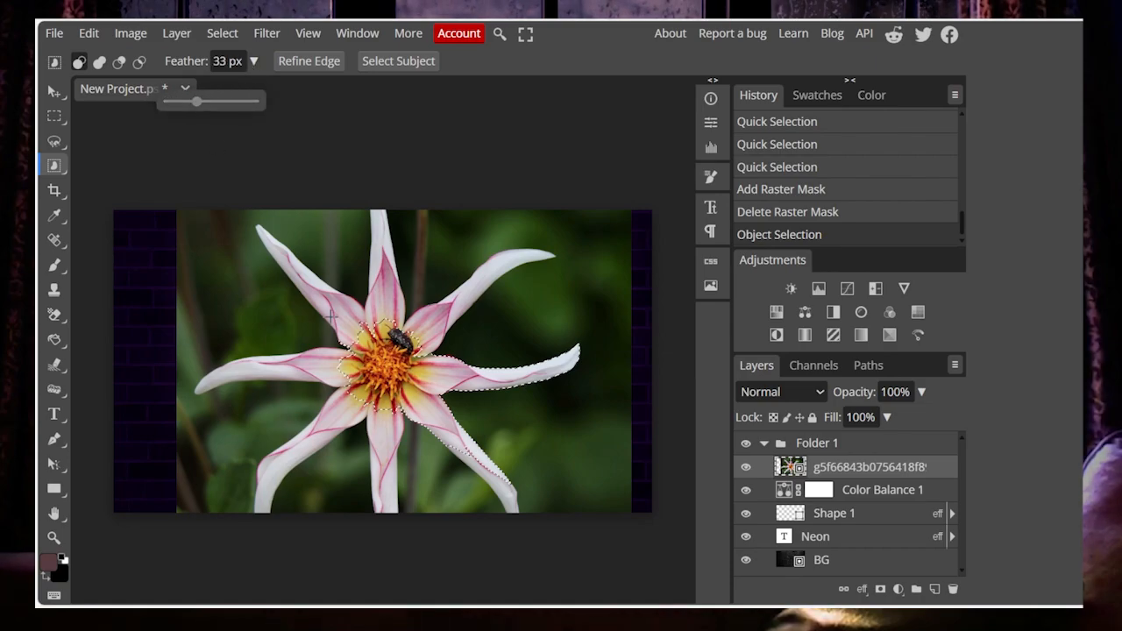
left_click_drag(179, 211, 633, 513)
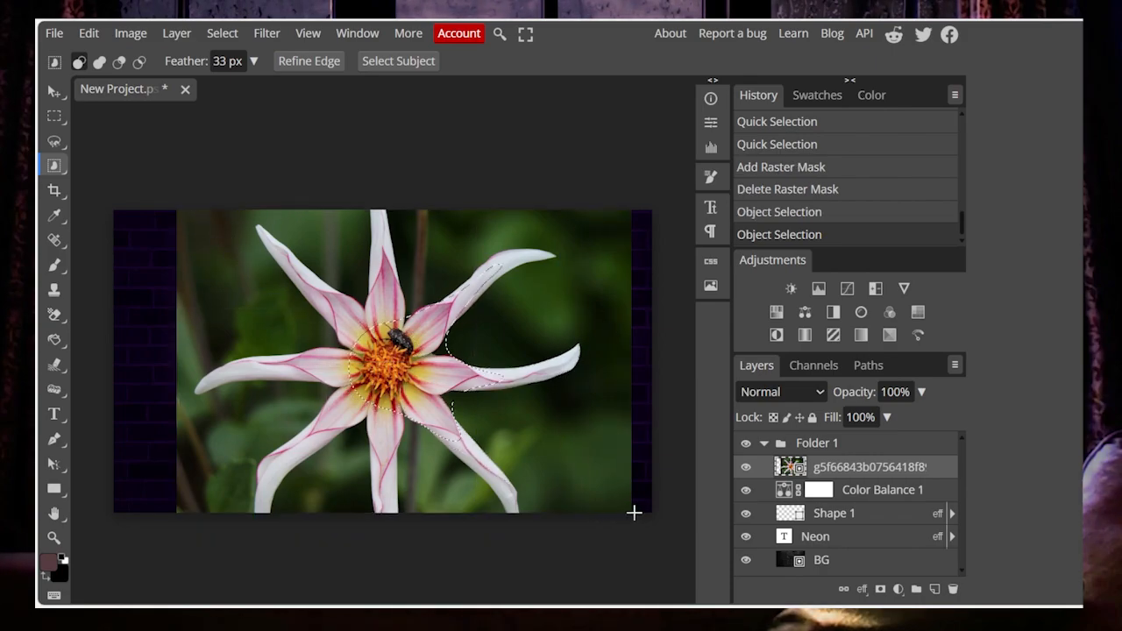
Raise the Object Selection feather to 100 px and frame the flower once more.
left_click(257, 61)
left_click(255, 86)
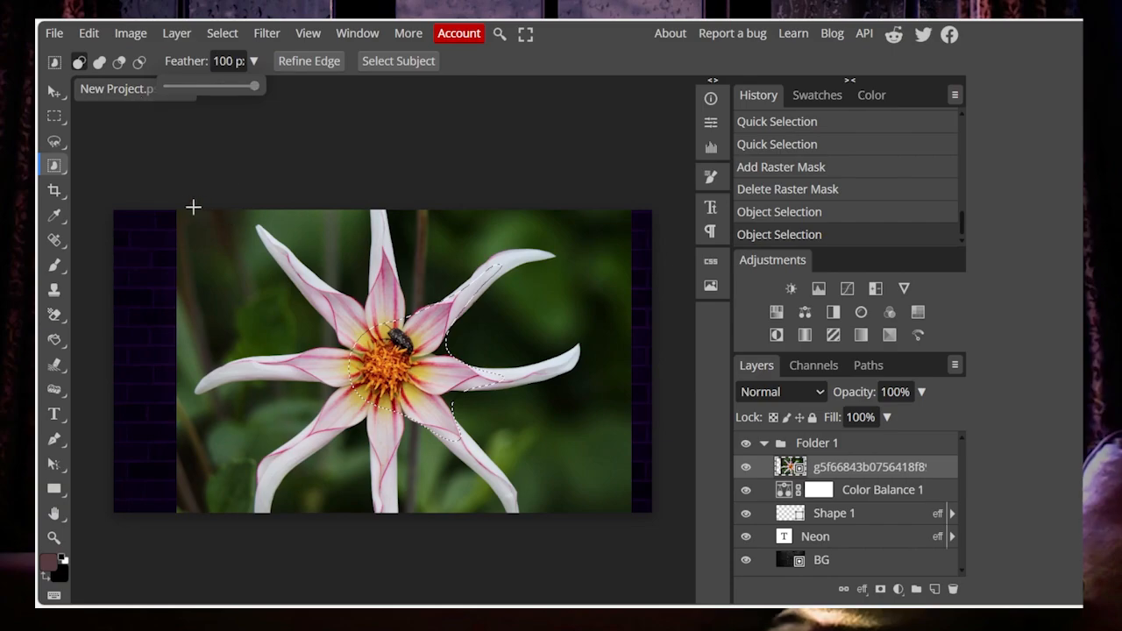
left_click_drag(191, 209, 614, 555)
Reset the Object Selection feather to 0 px and frame the flower again.
left_click(252, 62)
left_click_drag(254, 86, 54, 91)
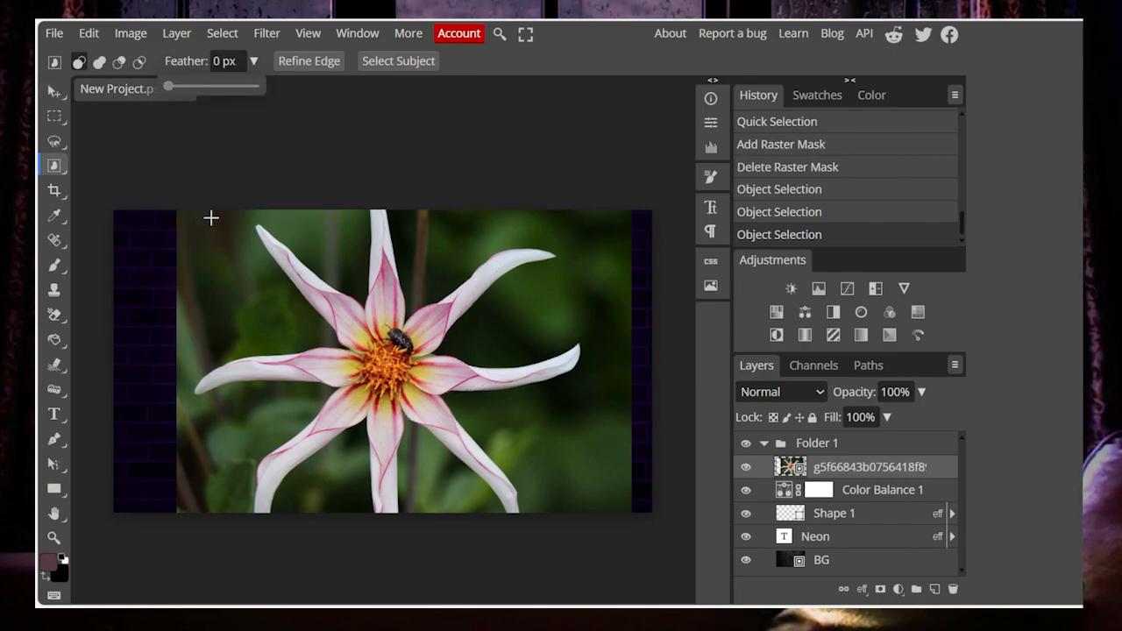
left_click_drag(191, 209, 597, 518)
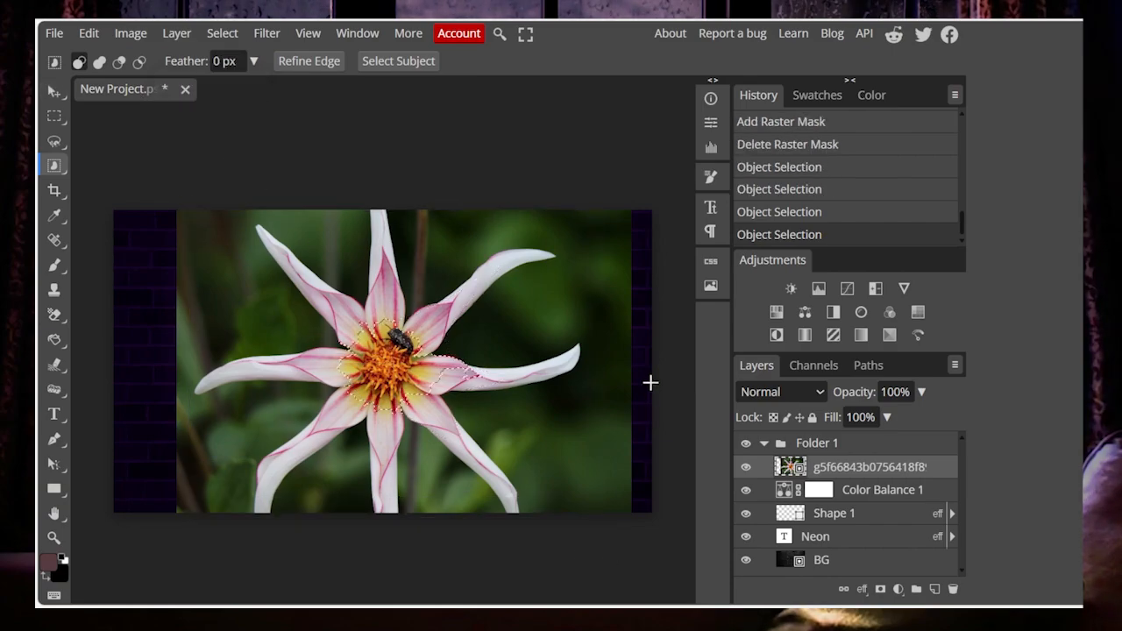
Select the flower with Select Subject, clear that selection, and draw another Object Selection frame around the flower.
left_click(399, 61)
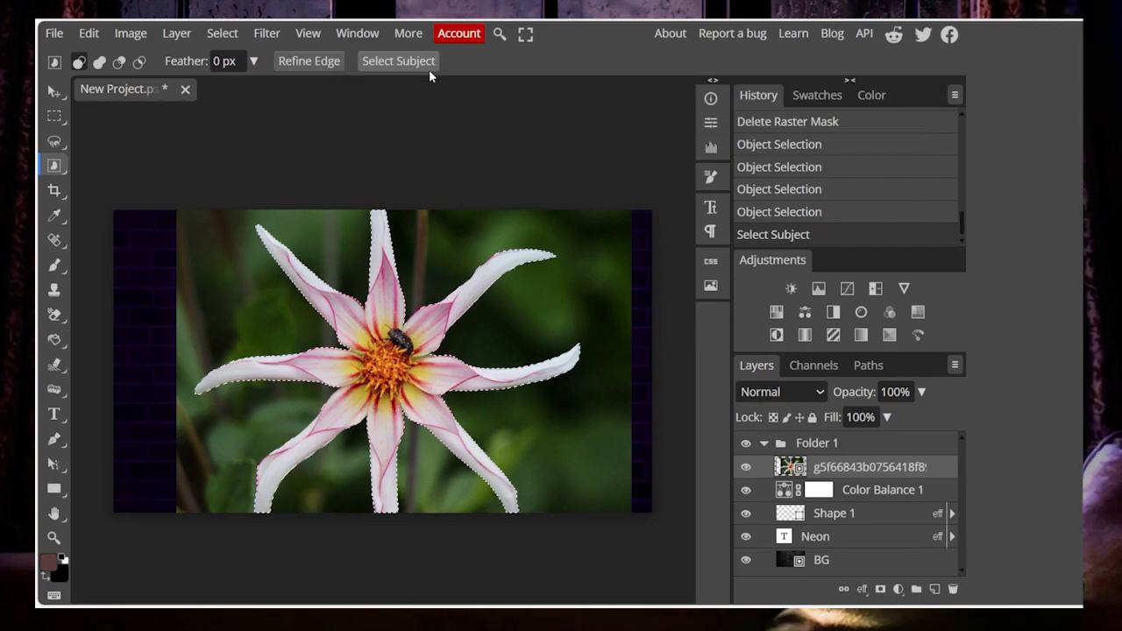
left_click(380, 61)
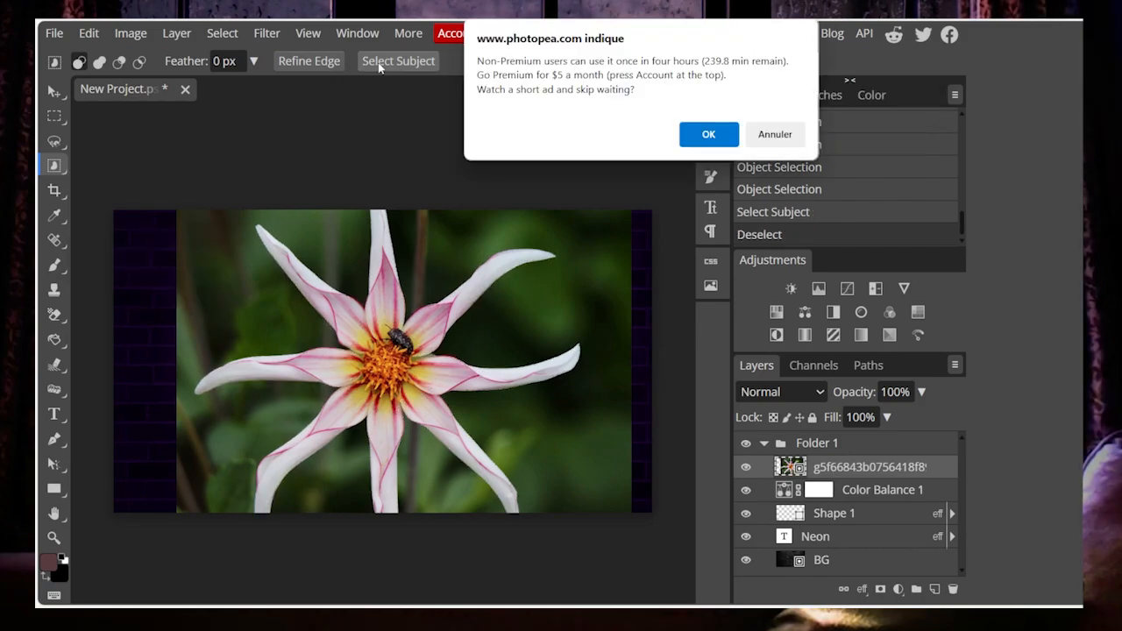
left_click(771, 134)
left_click_drag(188, 208, 619, 520)
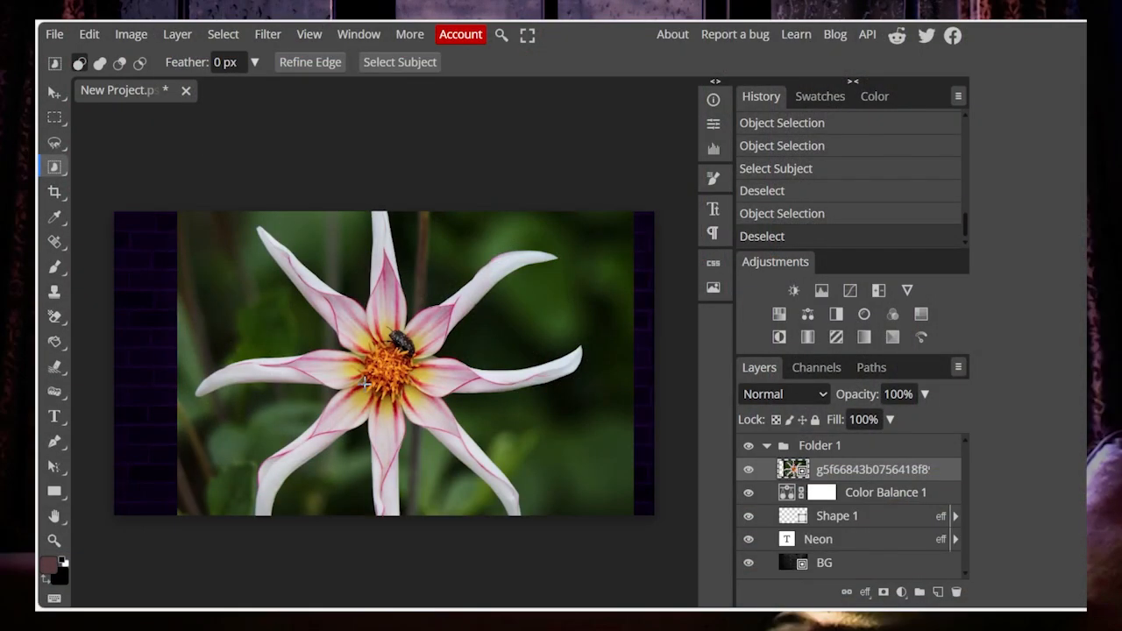
Crop the canvas to the side edges of the flower photo with the Crop Tool, and undo the crop.
left_click(56, 191)
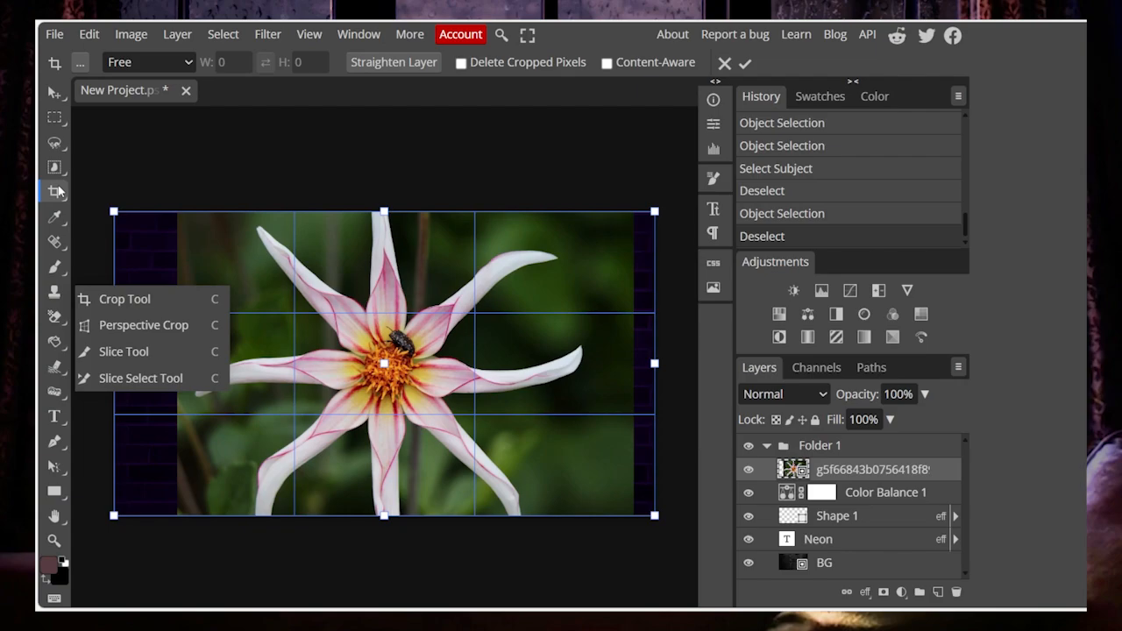
left_click_drag(656, 364, 634, 363)
left_click_drag(117, 353, 175, 362)
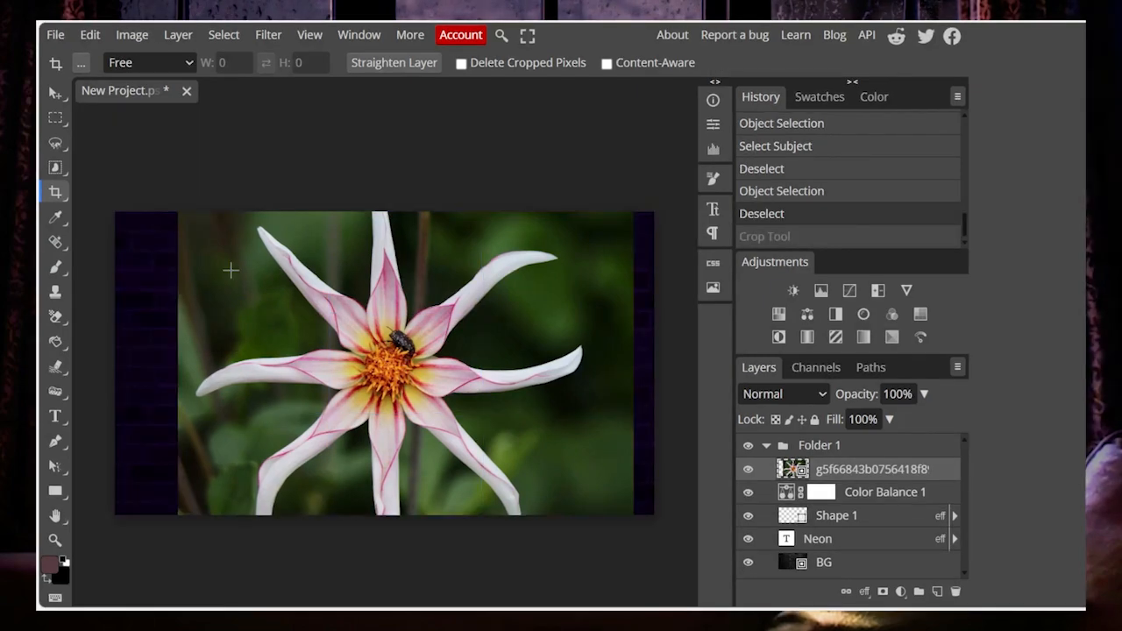
Sample foreground colours from the green background and the flower's petals with the Eyedropper.
left_click(58, 218)
left_click_drag(290, 312, 291, 312)
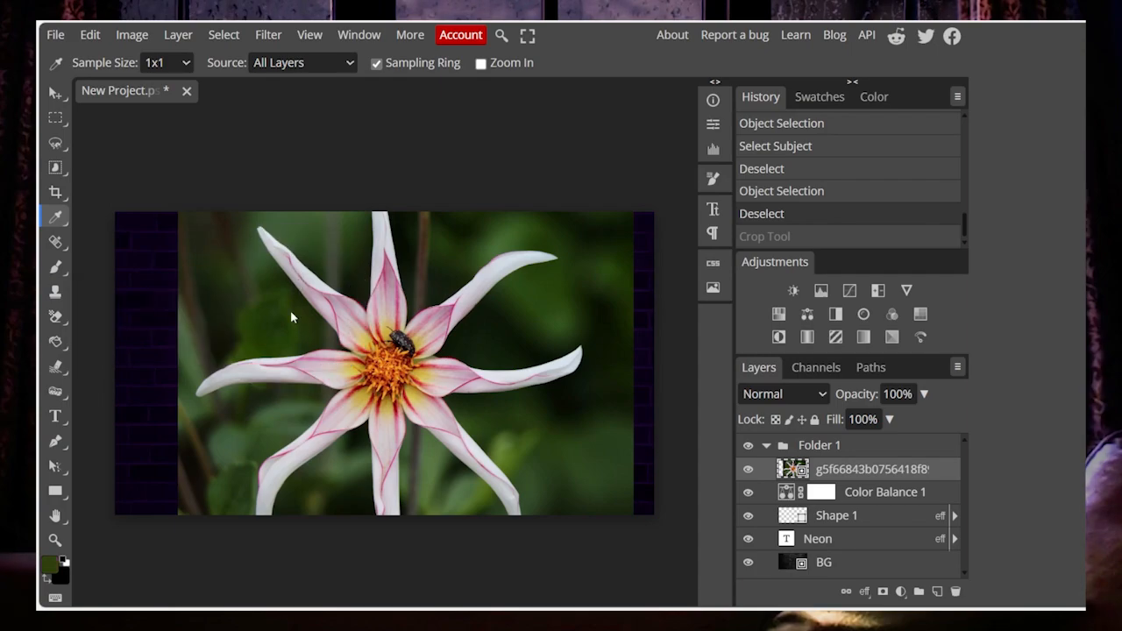
left_click(314, 292)
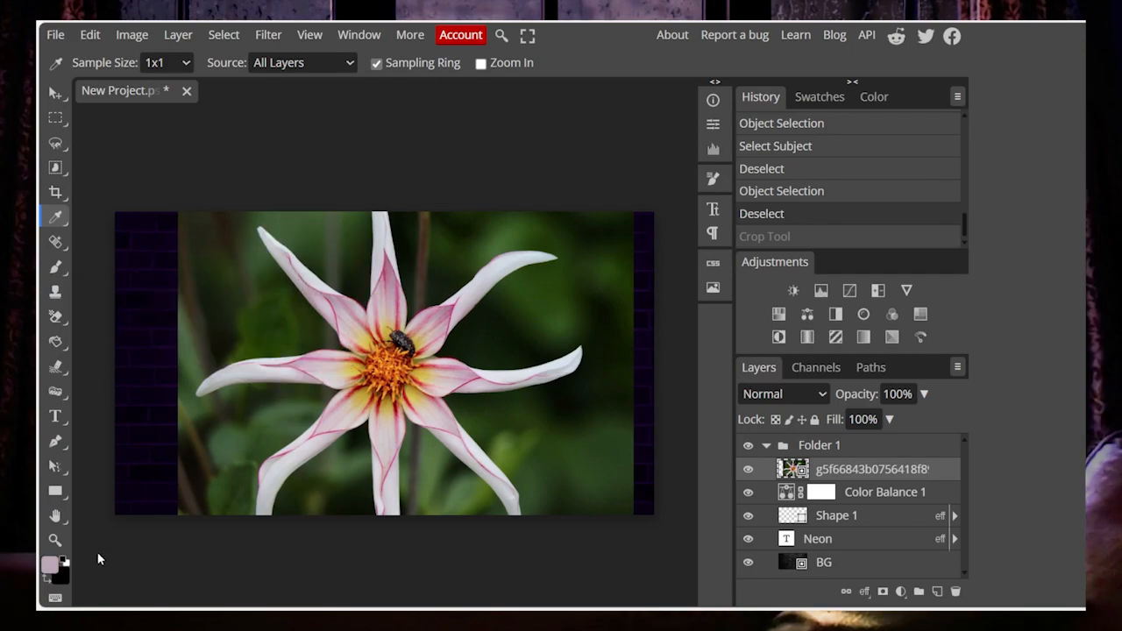
left_click(383, 310)
left_click(476, 250)
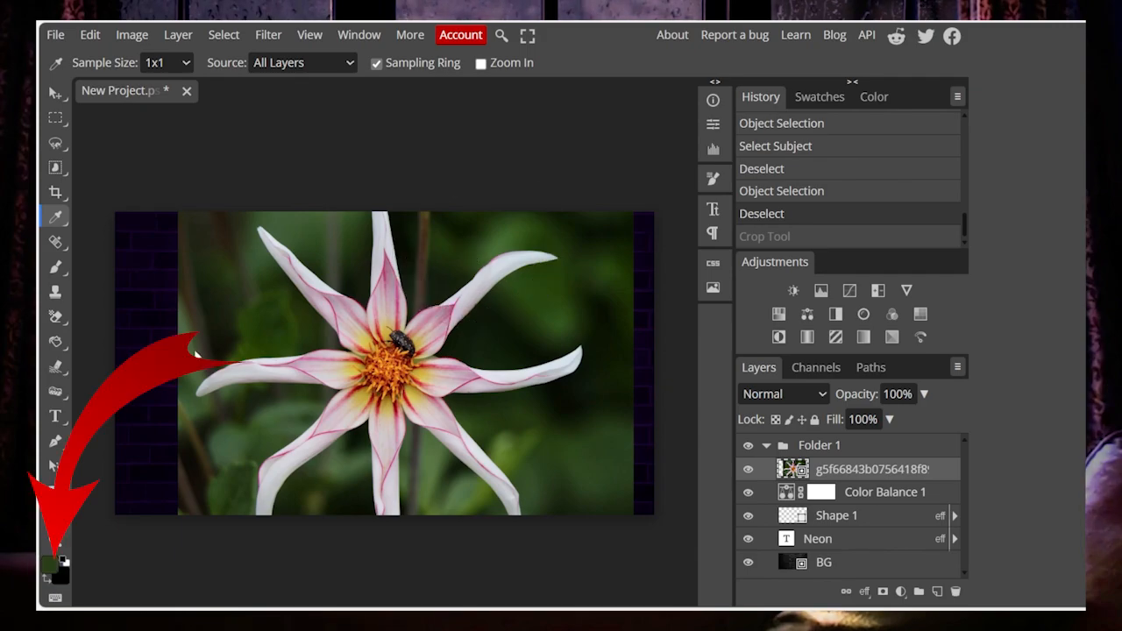
Sample foreground colours from the brick wall, a pale petal and the flower's centre with the Eyedropper.
left_click(136, 344)
left_click(244, 366)
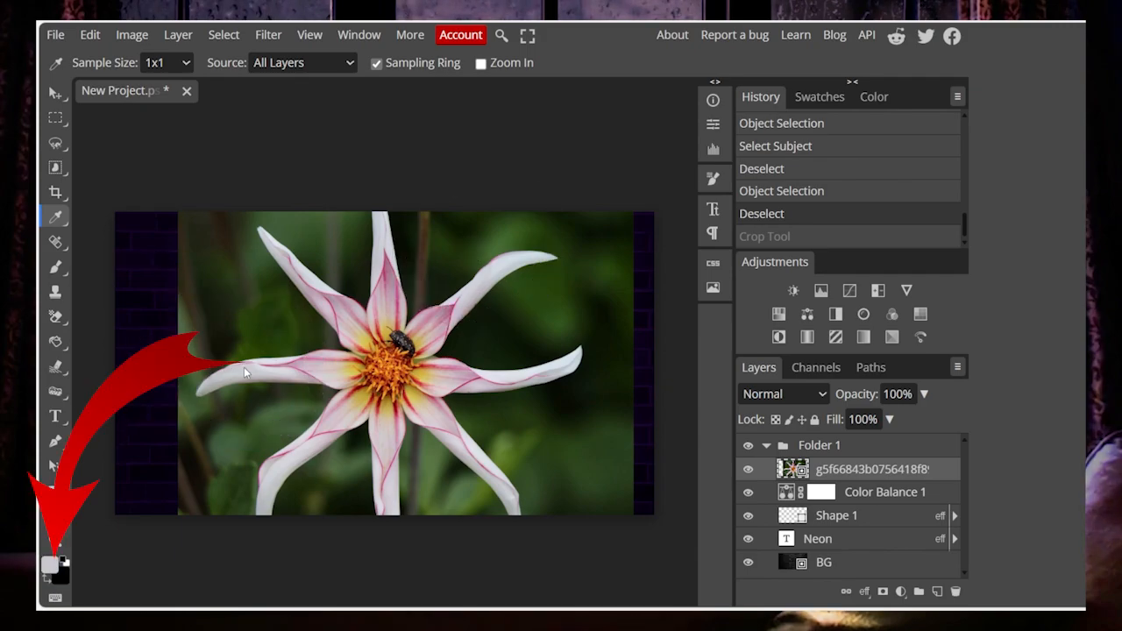
left_click_drag(244, 367, 391, 351)
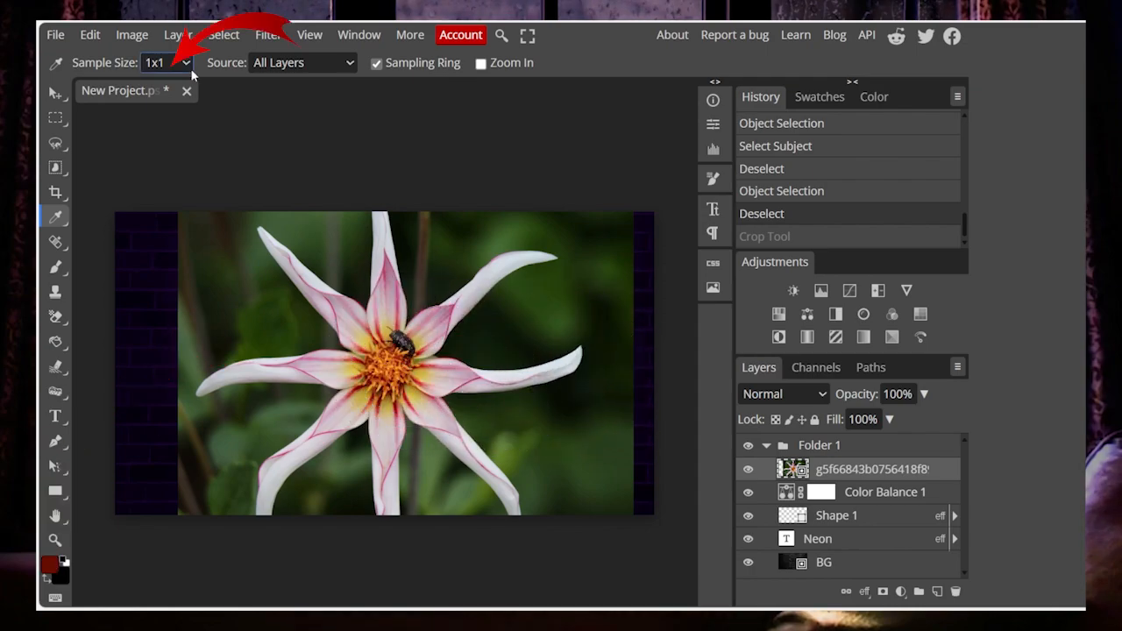
Set the Eyedropper's sample size to 3x3 and sample the dark purple wall beside the photo.
left_click(191, 68)
left_click(189, 95)
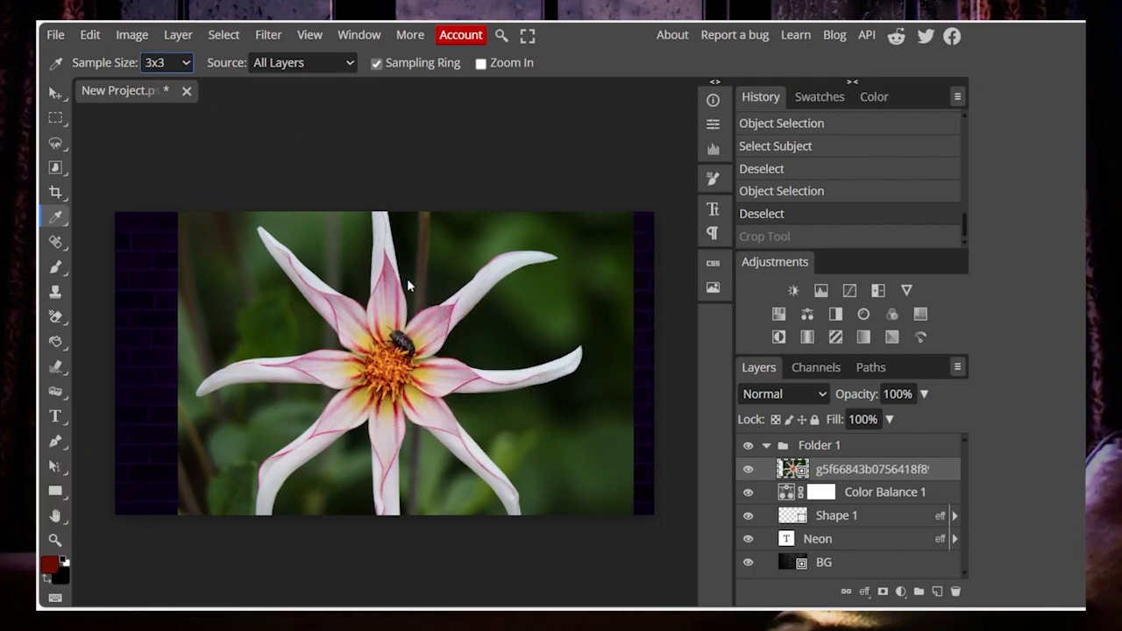
left_click_drag(407, 278, 173, 293)
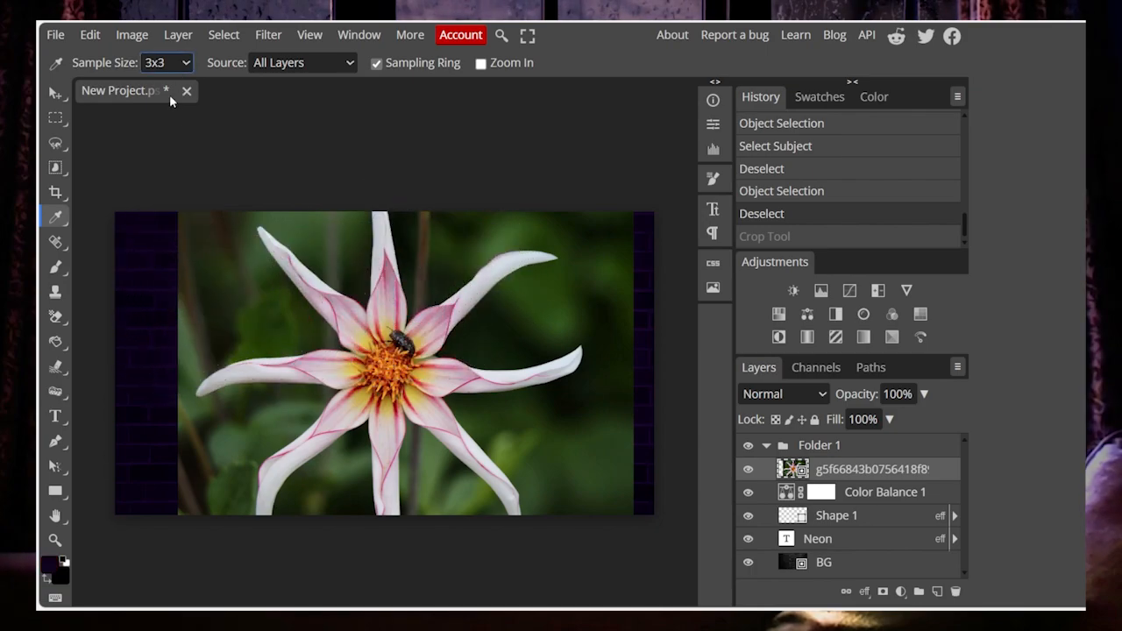
Hide the flower photo, select the Neon layer and sample the brick wall with the Eyedropper source at Current Layer and Current & Below.
left_click(325, 56)
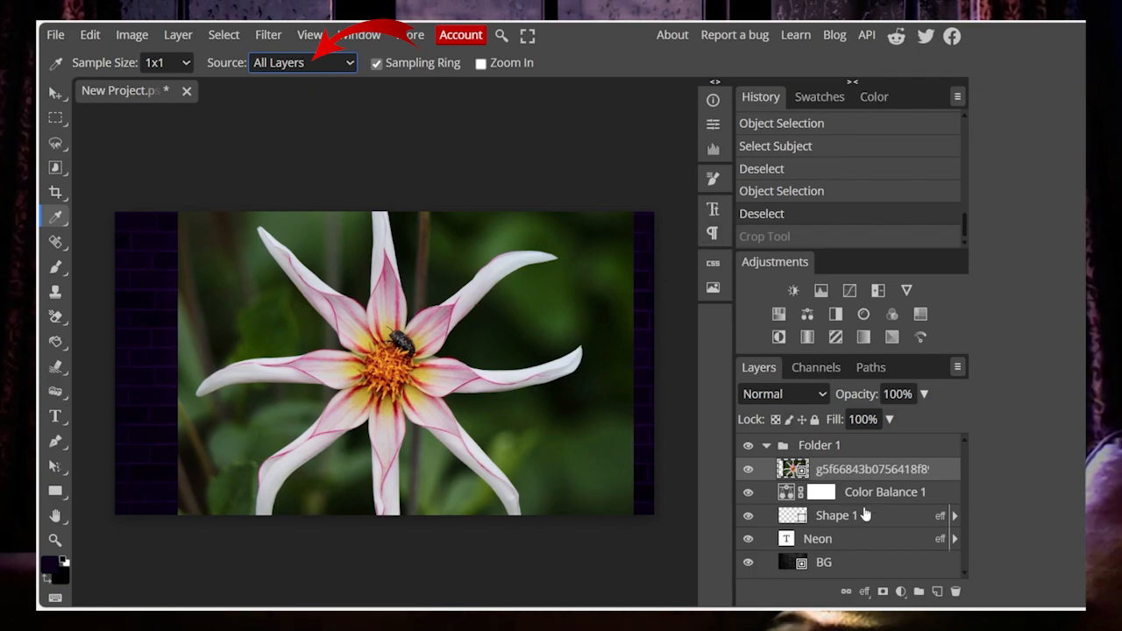
left_click(864, 543)
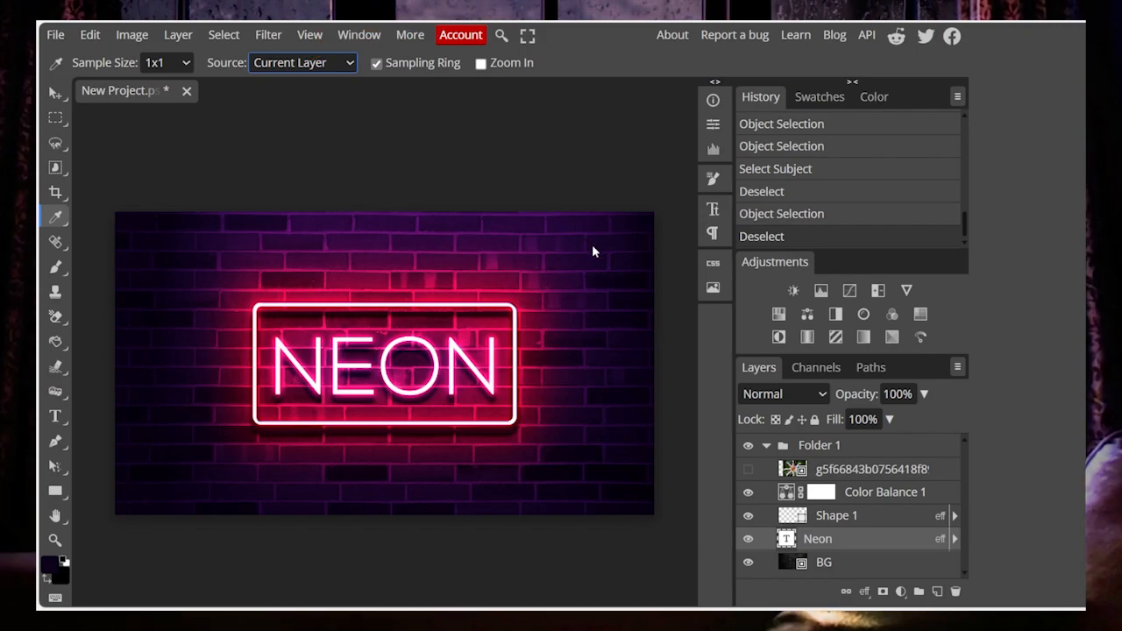
left_click(636, 240)
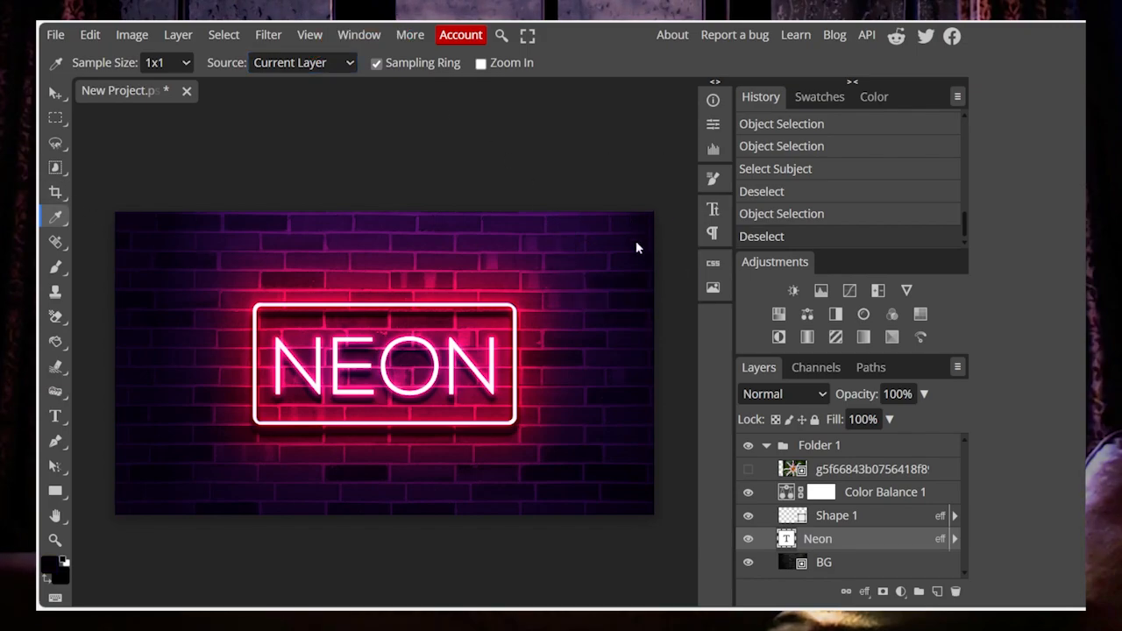
left_click_drag(635, 240, 593, 379)
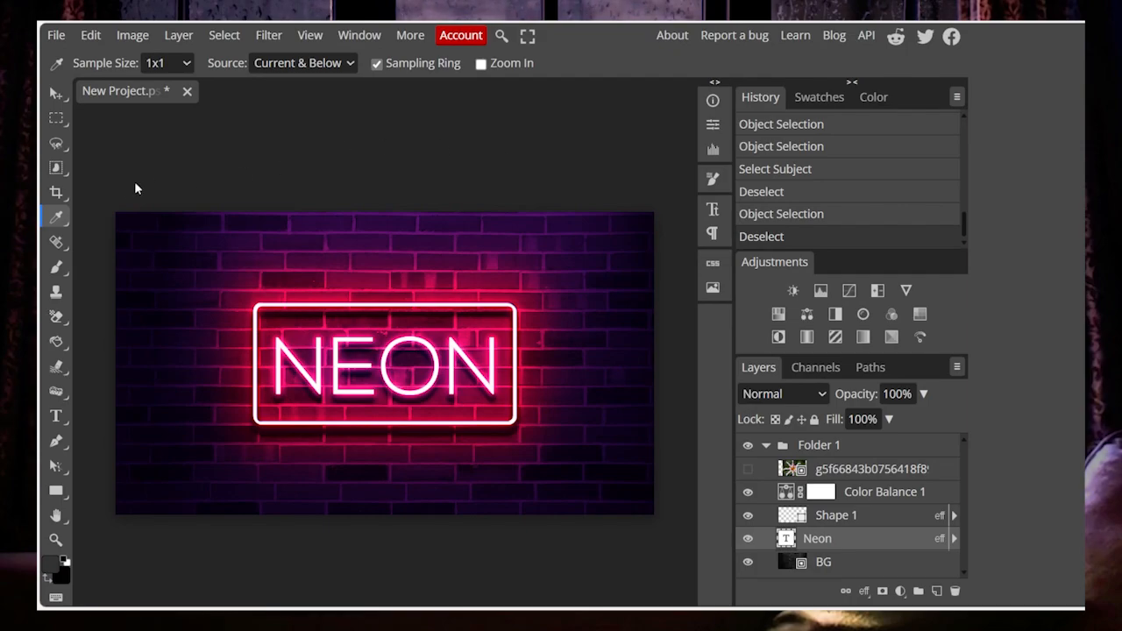
Place six Color Sampler points on the brick wall around the neon sign.
right_click(48, 224)
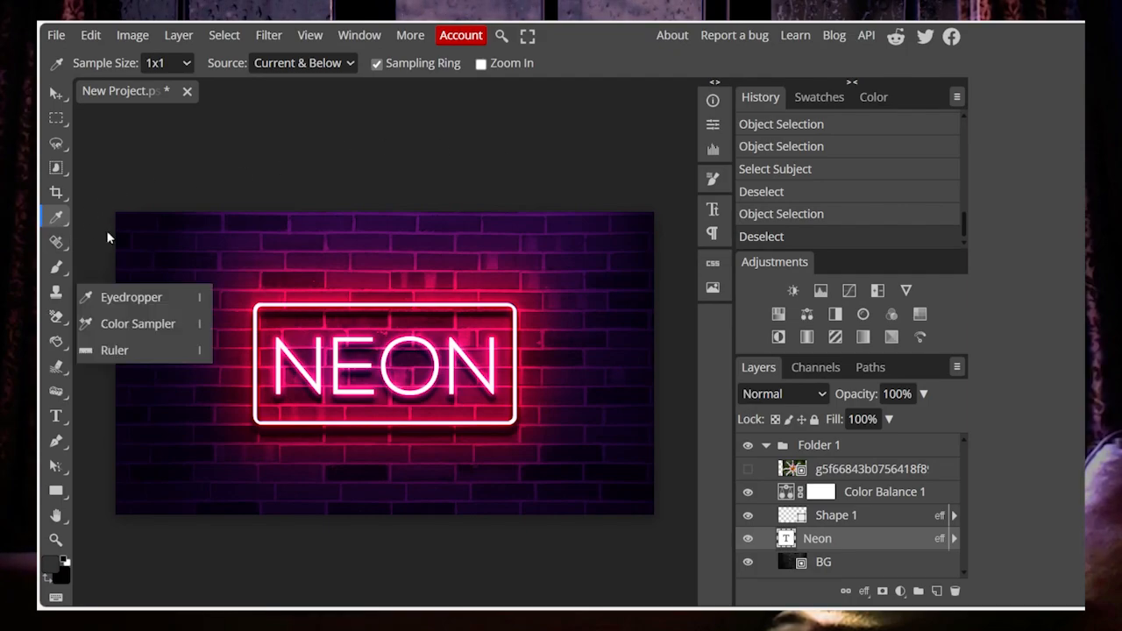
left_click(144, 322)
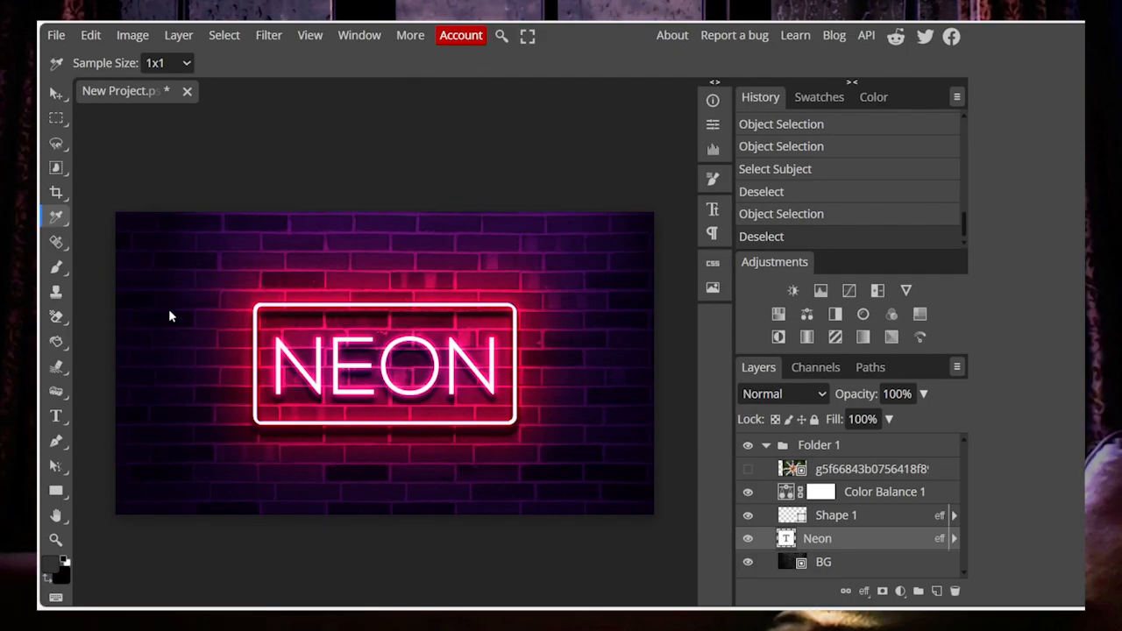
left_click(245, 274)
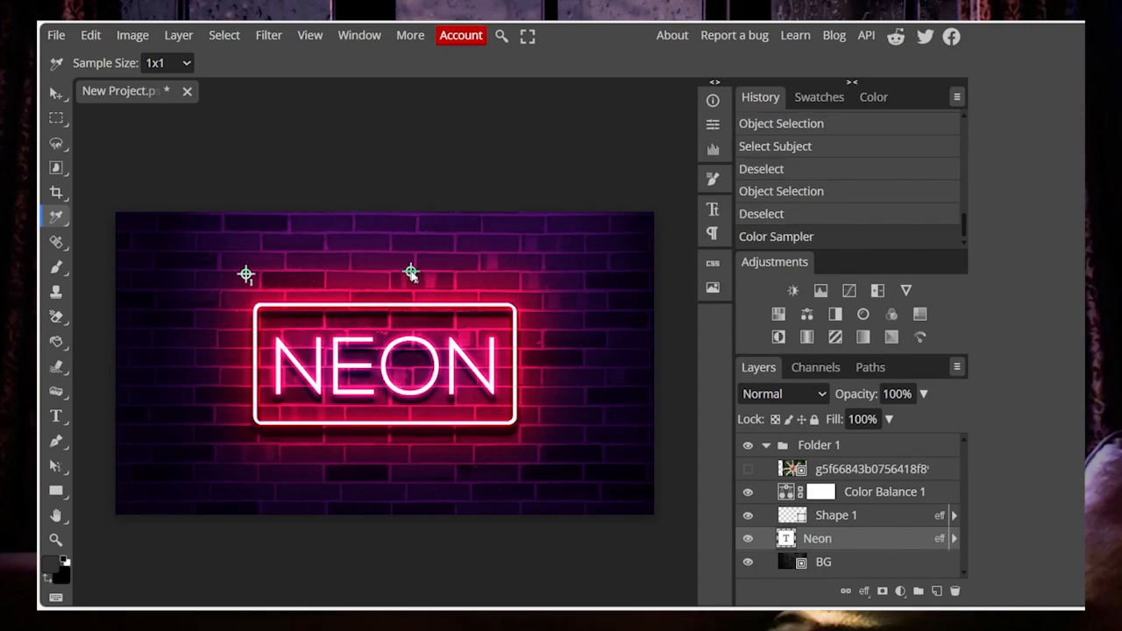
left_click(216, 423)
left_click(209, 326)
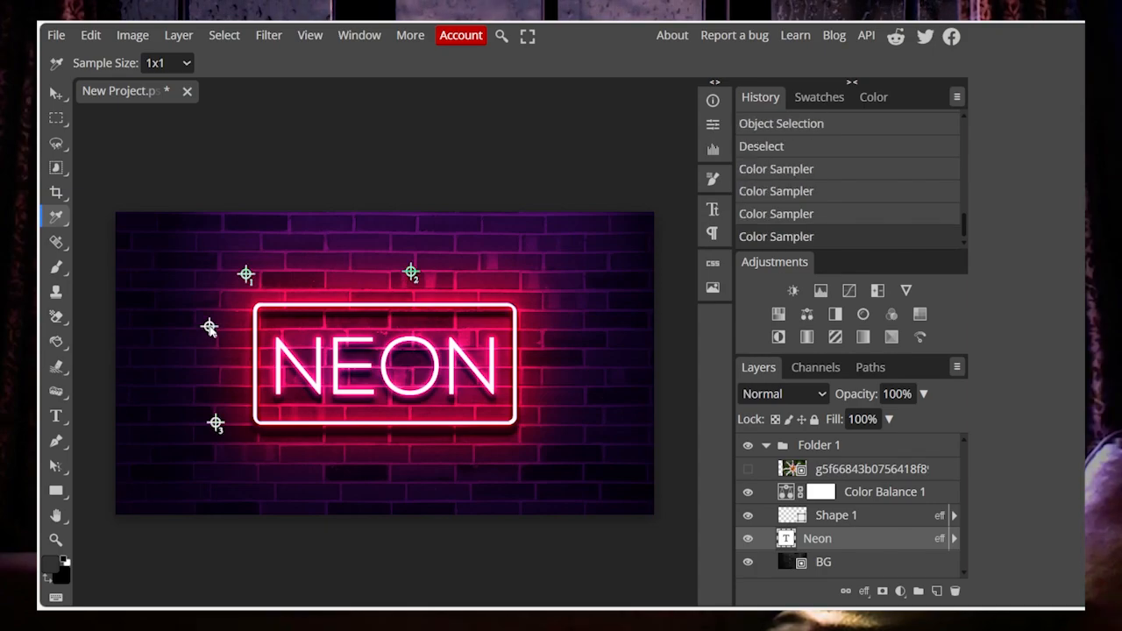
left_click(448, 490)
left_click(500, 290)
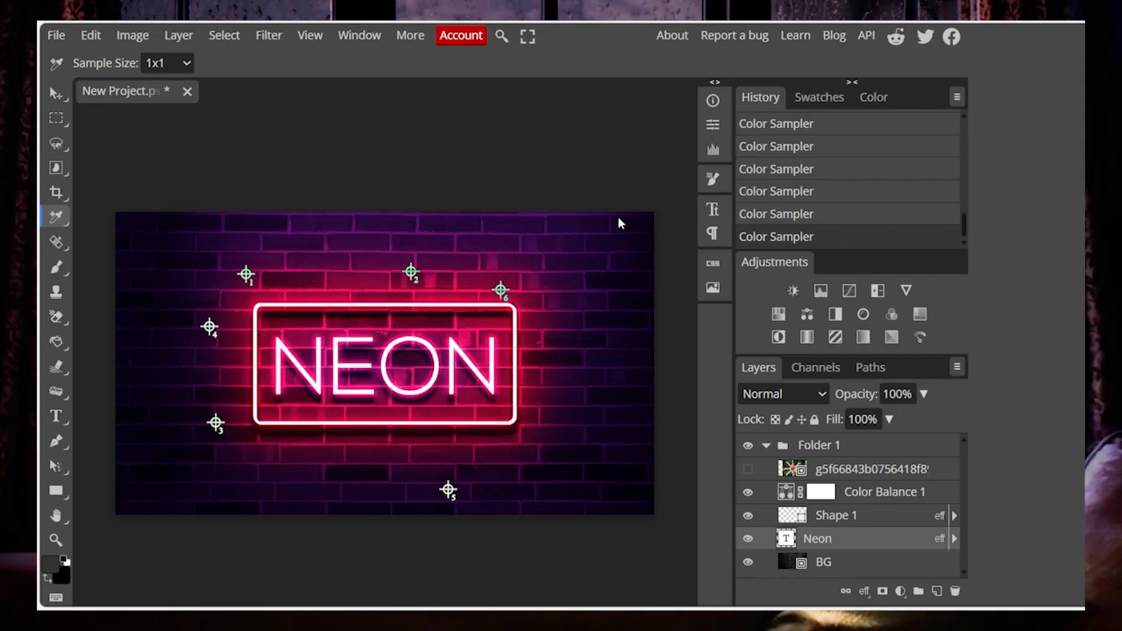
Show the sampler values in Info, add three more points on the neon frame and lettering, and move the first point.
left_click(713, 100)
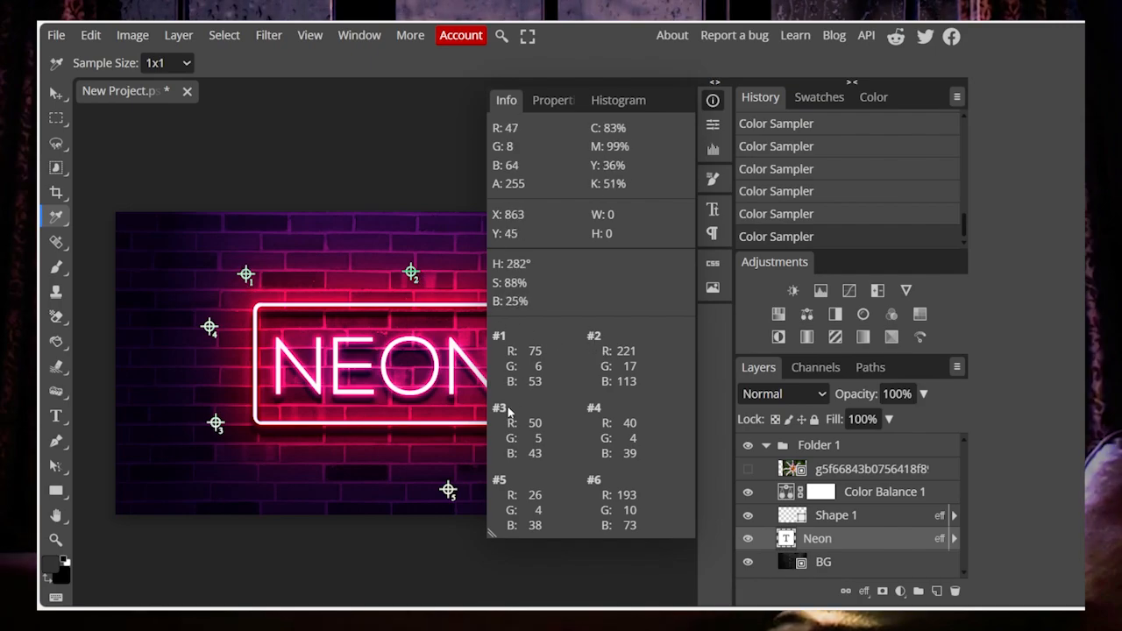
left_click(253, 368)
left_click(317, 311)
left_click(337, 349)
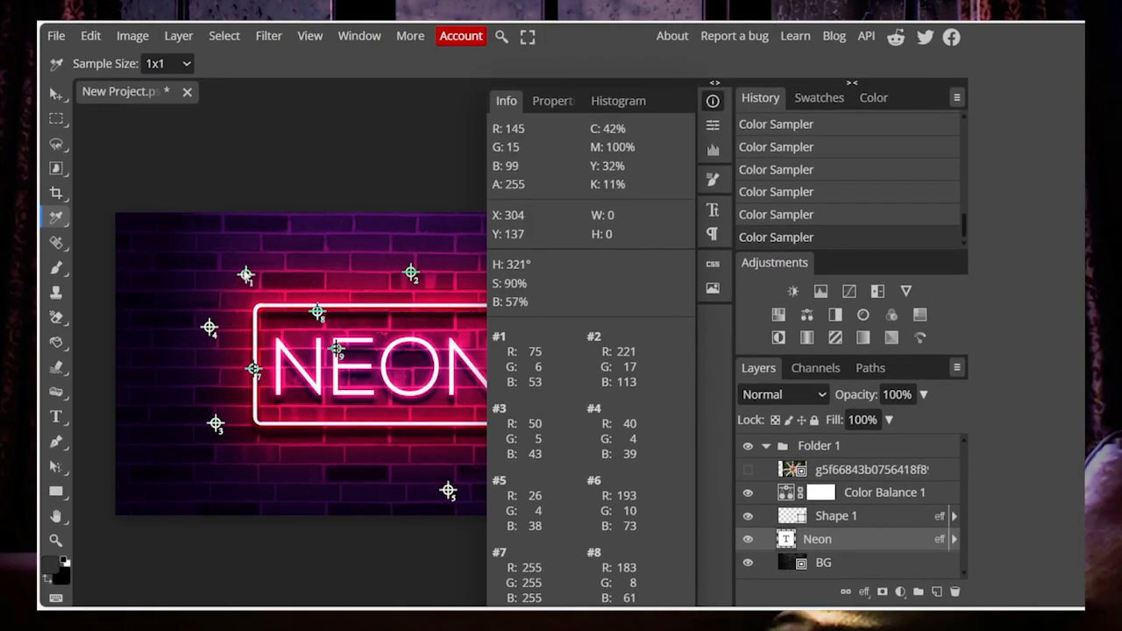
left_click_drag(246, 275, 288, 305)
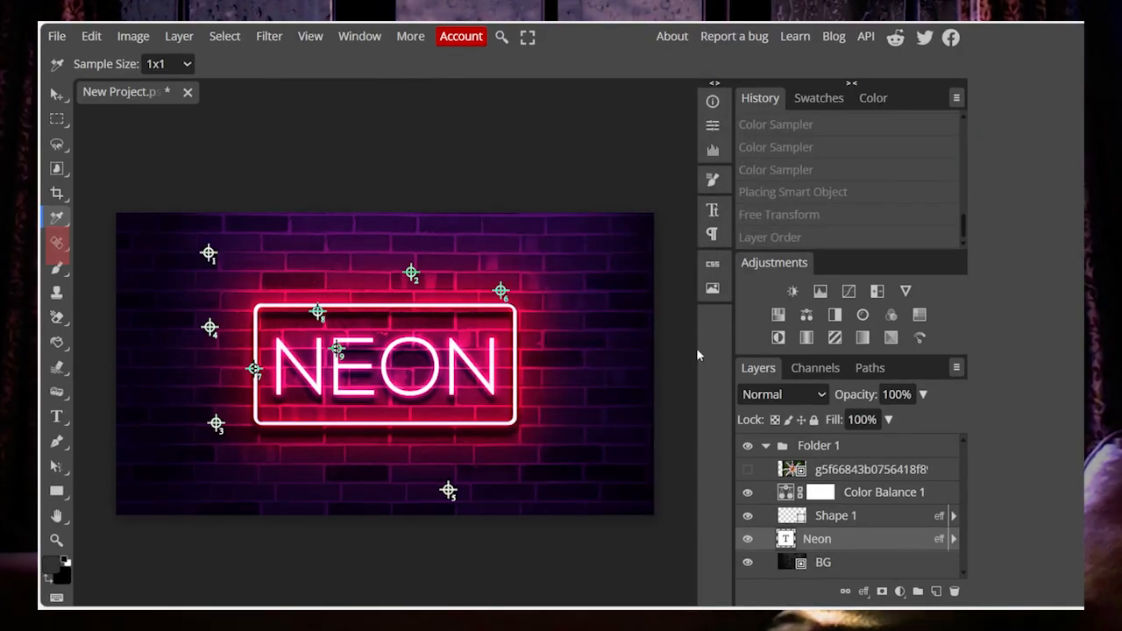
Insert the sunset seascape photo with the lighthouse from the Gallery and move its layer above Folder 1.
left_click(714, 289)
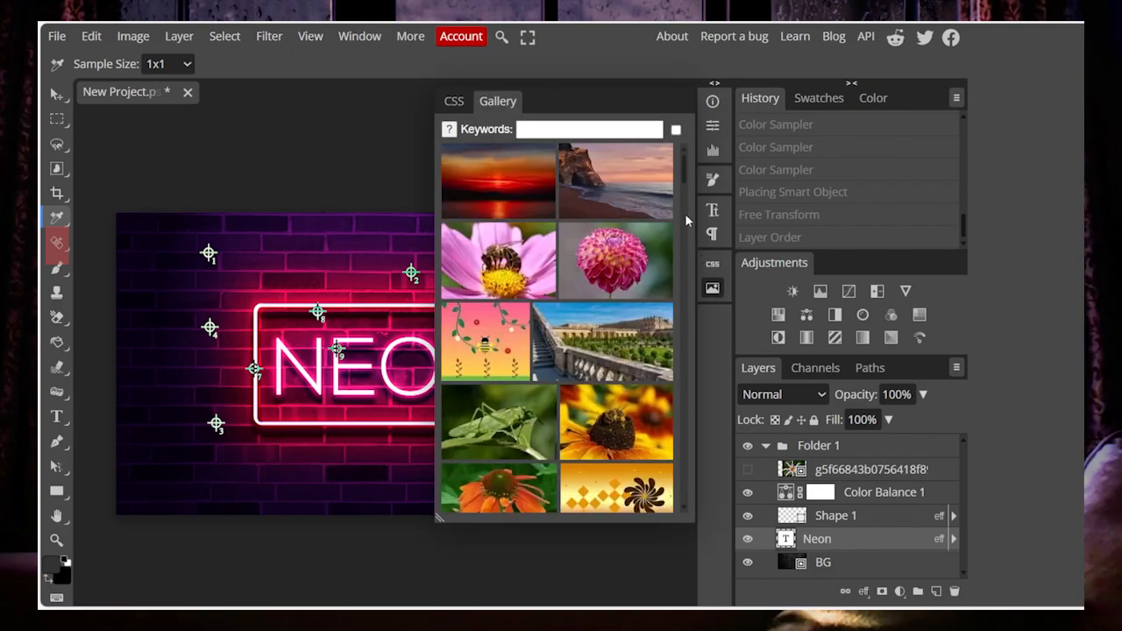
left_click_drag(683, 176, 692, 383)
left_click(506, 279)
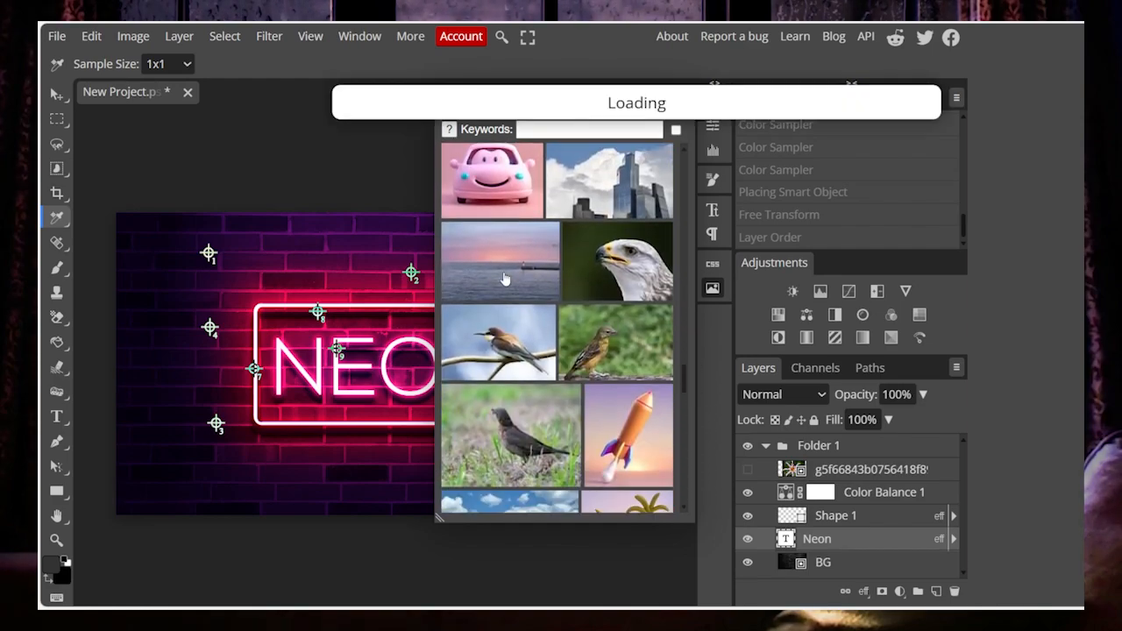
left_click(714, 289)
left_click_drag(851, 539, 842, 444)
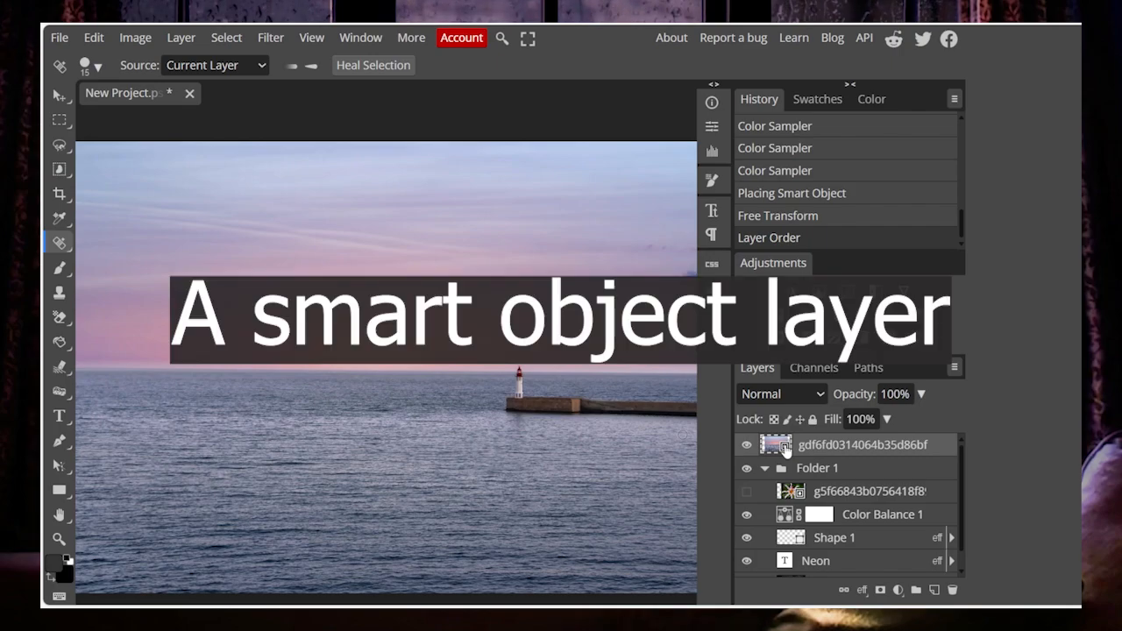
Set the Spot Healing Brush to 655 px with 0% hardness and rasterize the lighthouse photo's smart object layer.
right_click(63, 250)
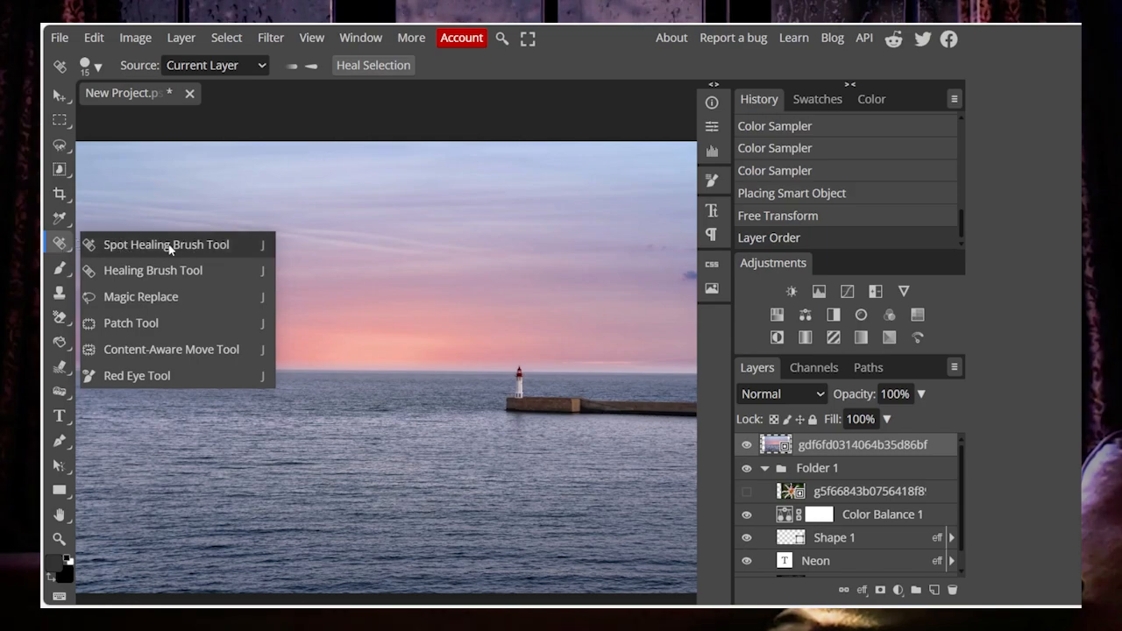
left_click(99, 65)
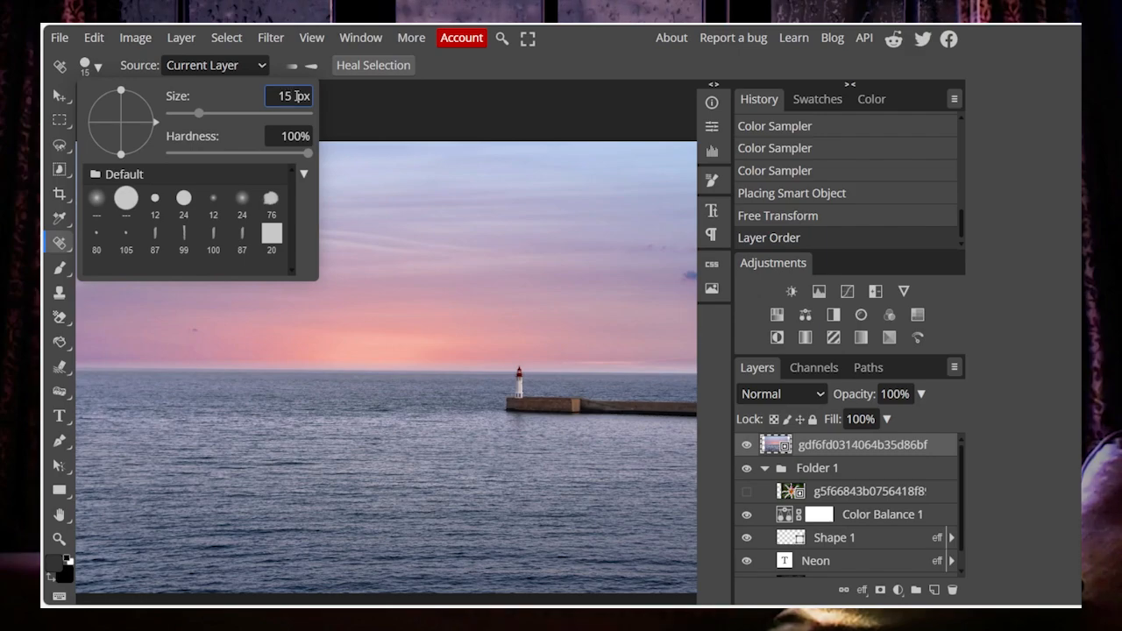
key("BackSpace")
key("BackSpace")
type("65")
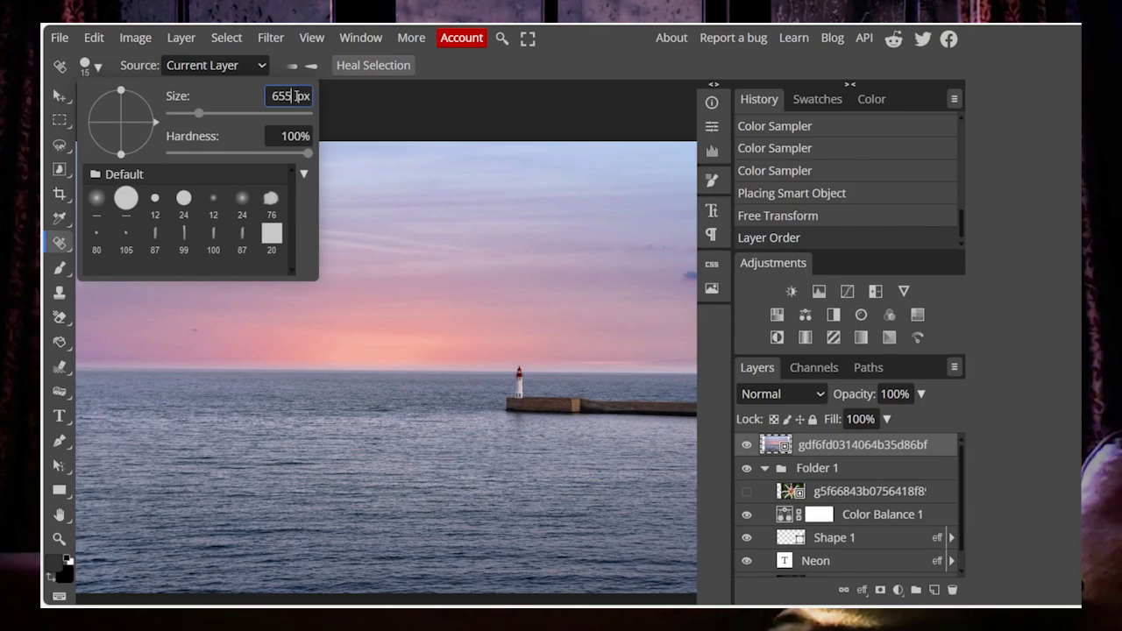
type("5")
key("Tab")
type("0")
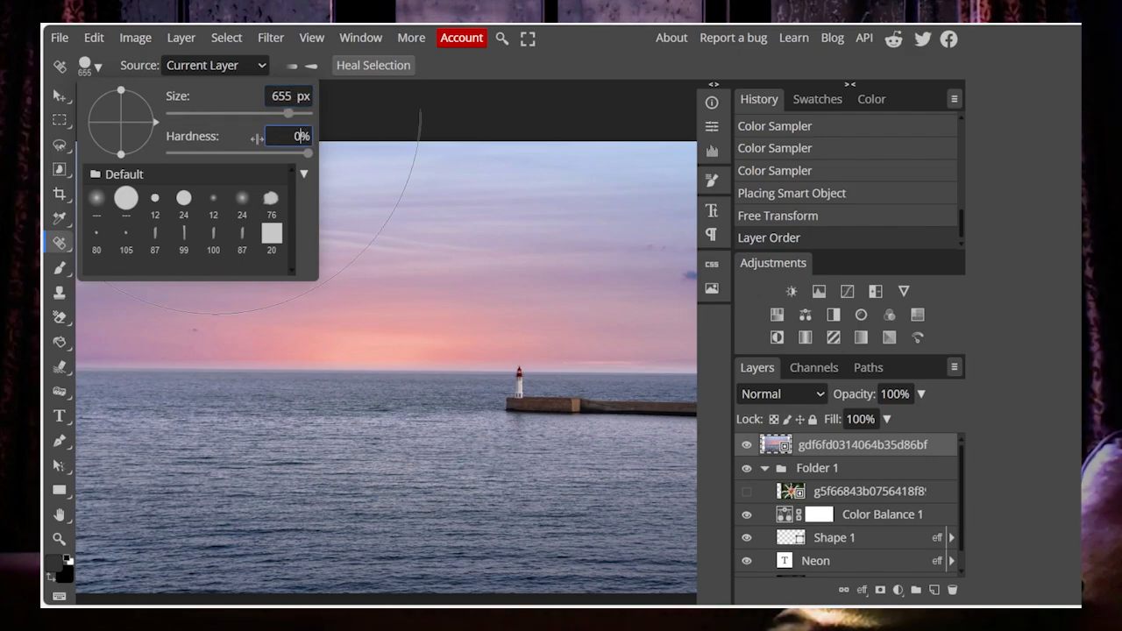
key("Return")
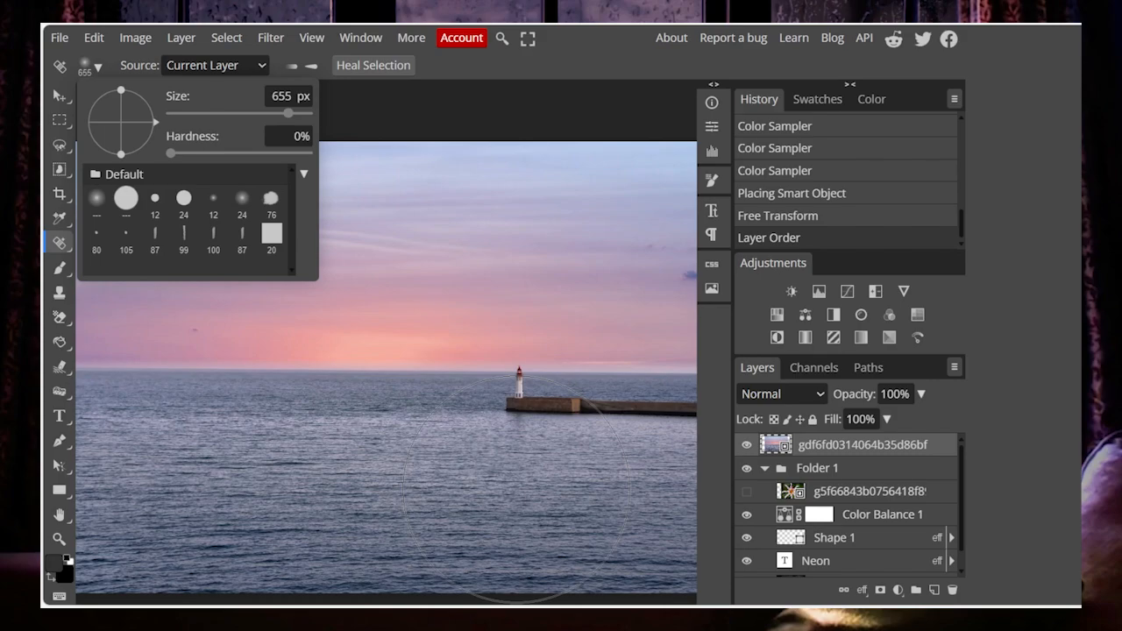
left_click(516, 490)
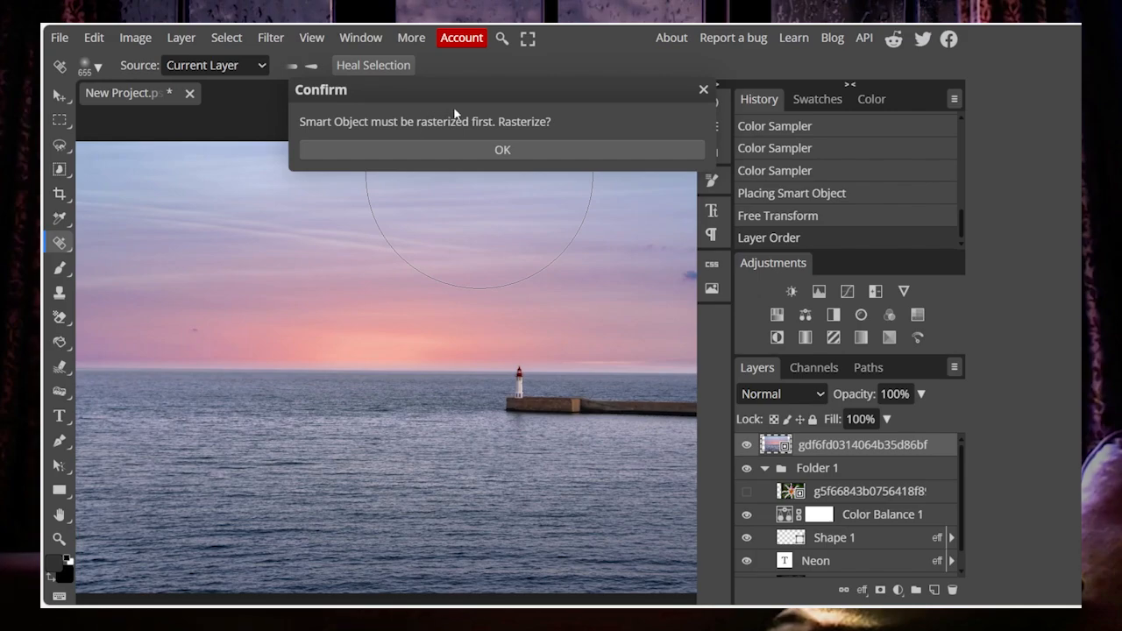
left_click(489, 149)
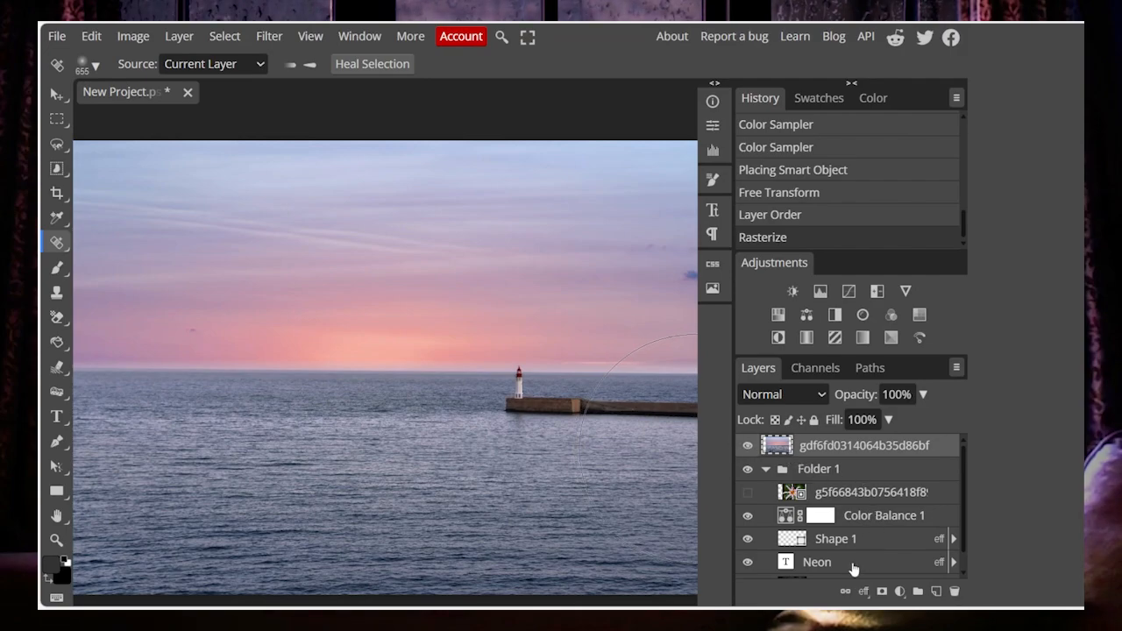
left_click(825, 562)
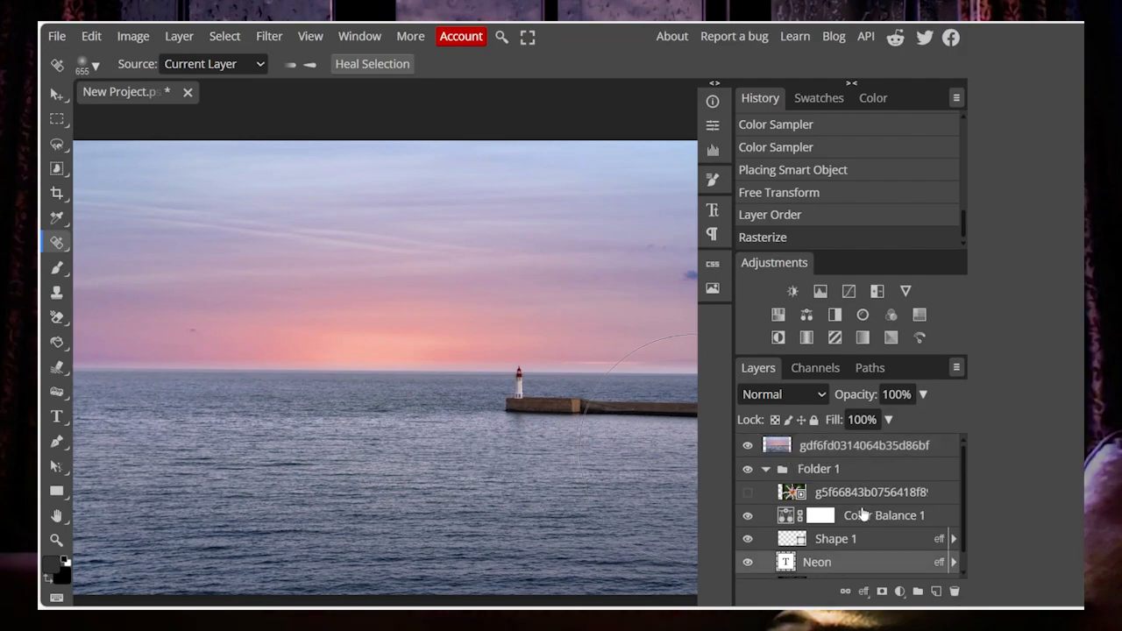
left_click(864, 516)
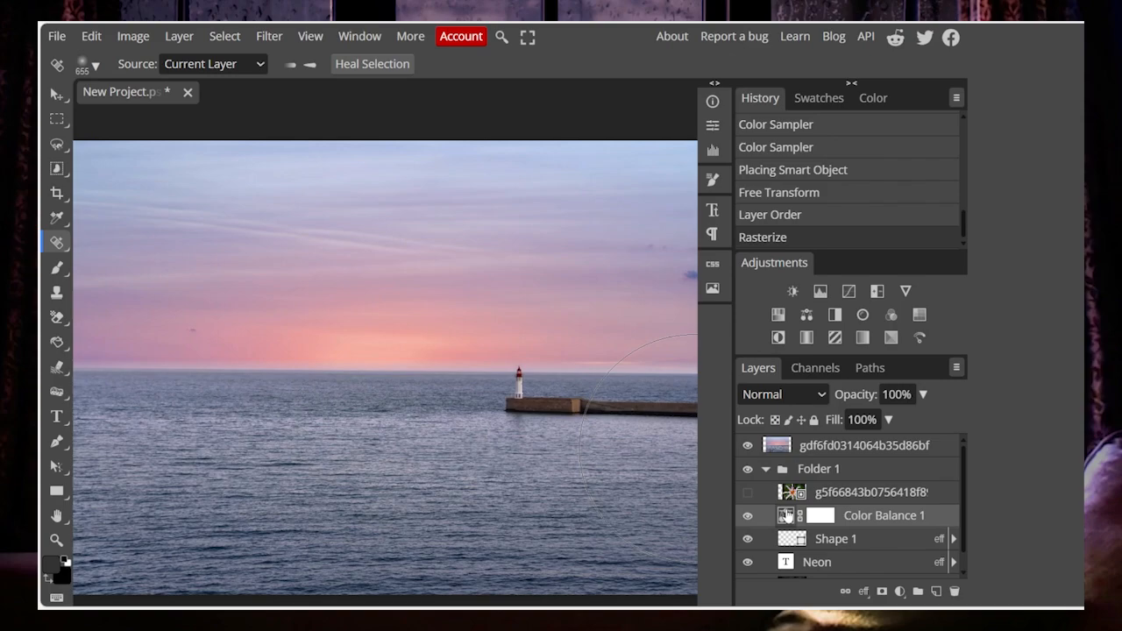
left_click(798, 500)
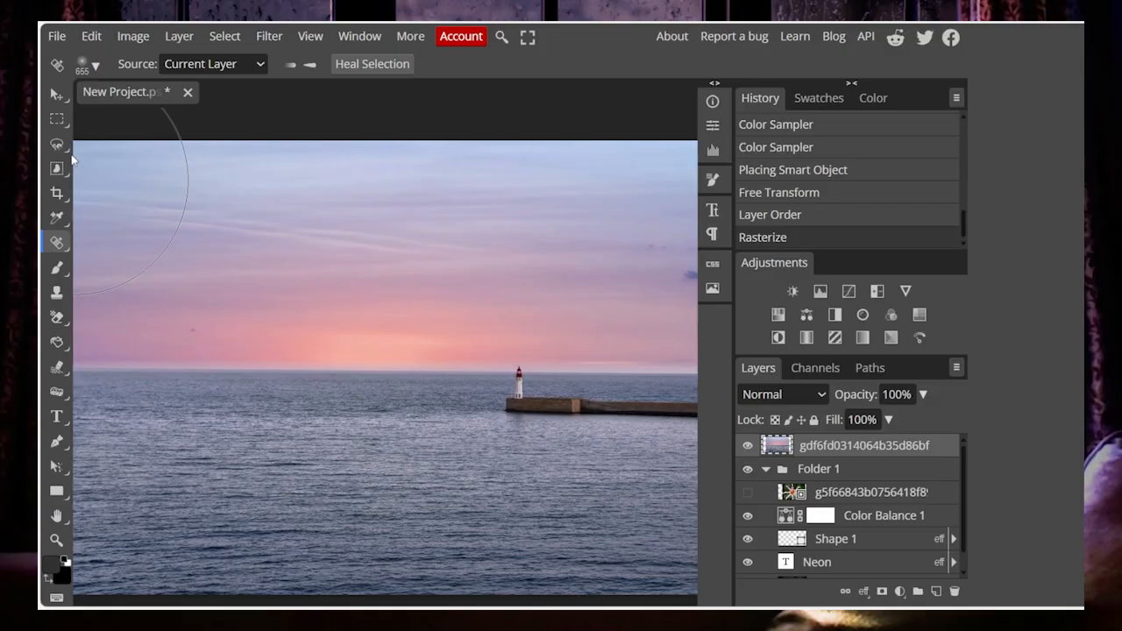
left_click(97, 67)
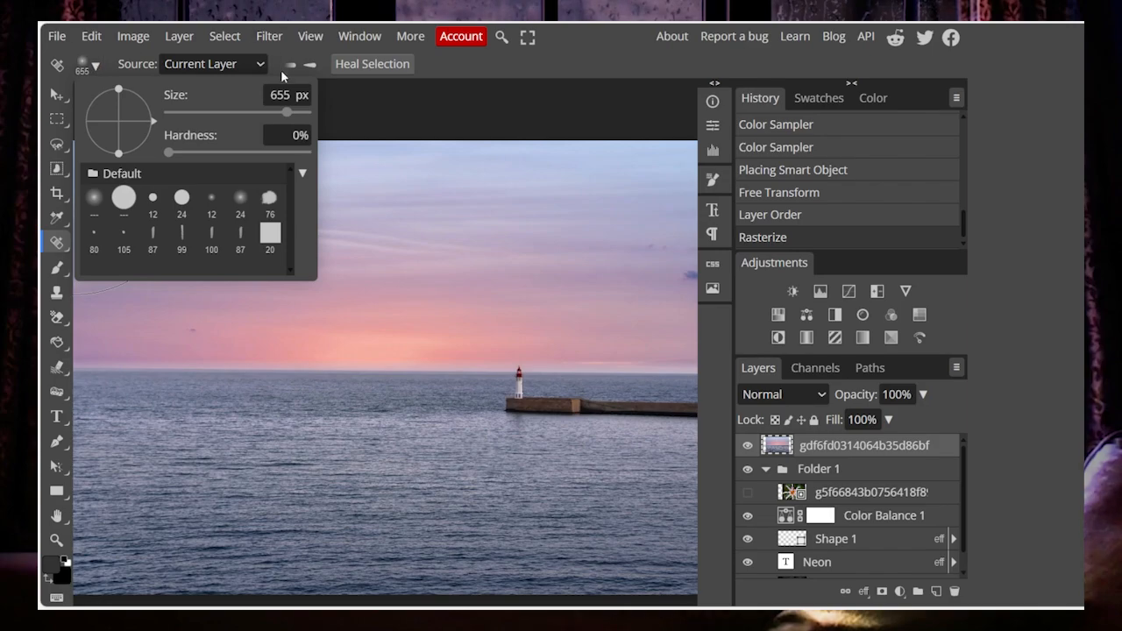
left_click(296, 95)
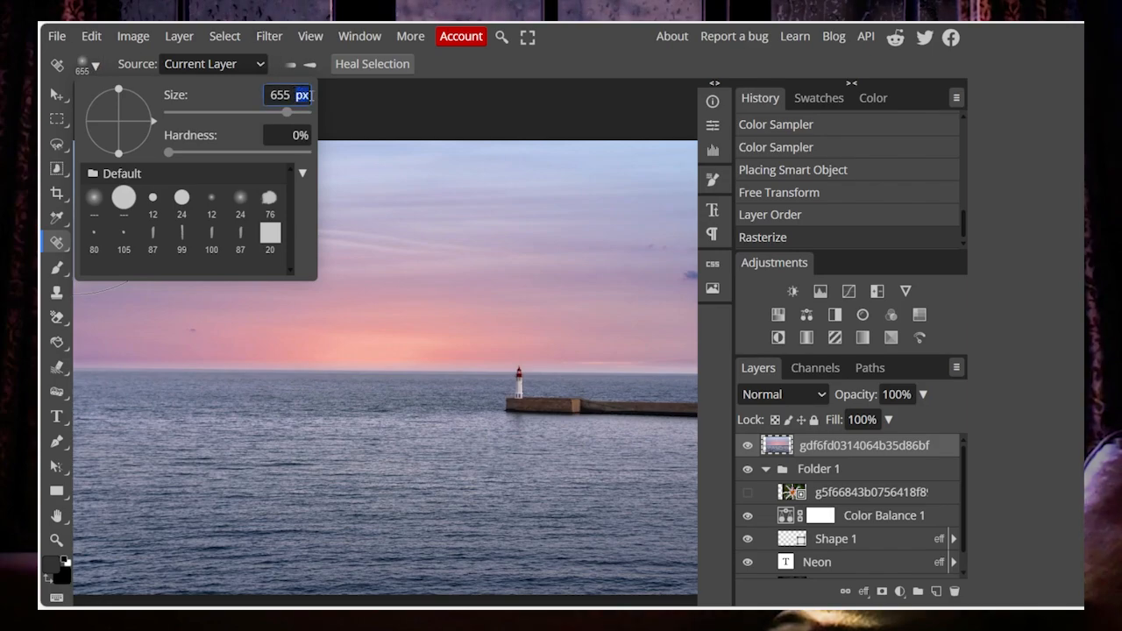
triple_click(310, 92)
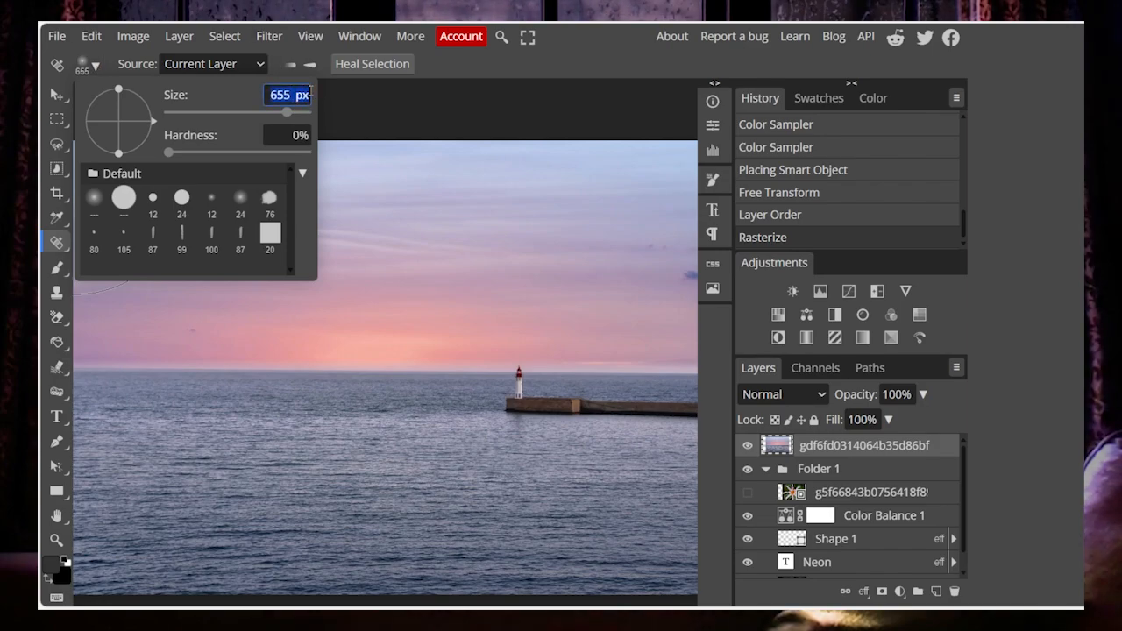
left_click(443, 64)
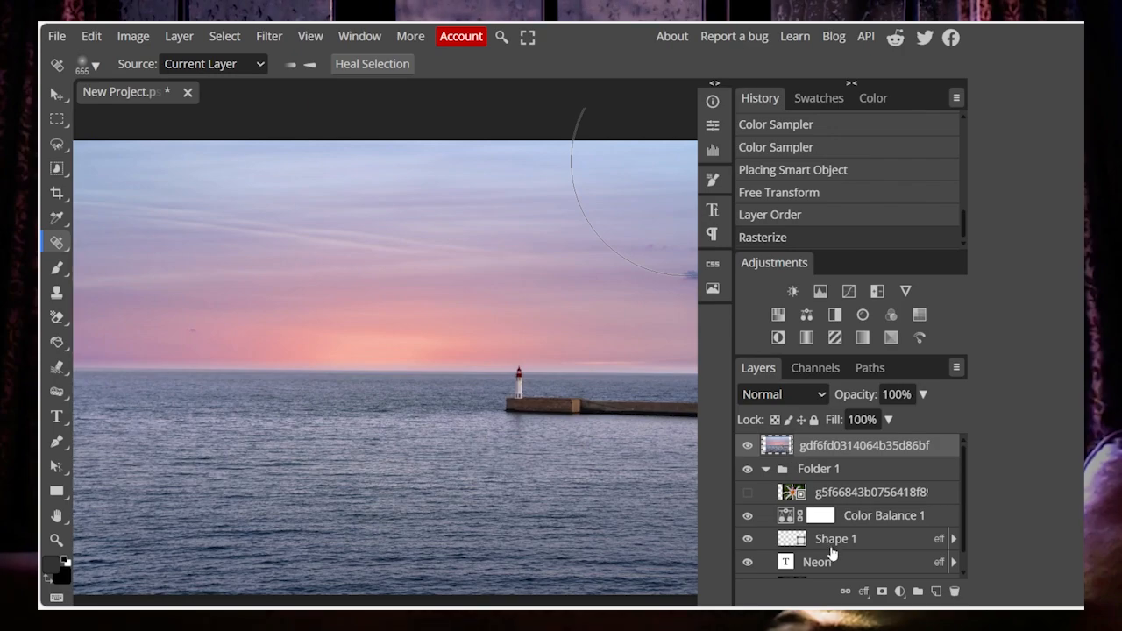
Try the Spot Healing Brush on the hidden flower photo layer and on the Shape 1 layer.
left_click(834, 493)
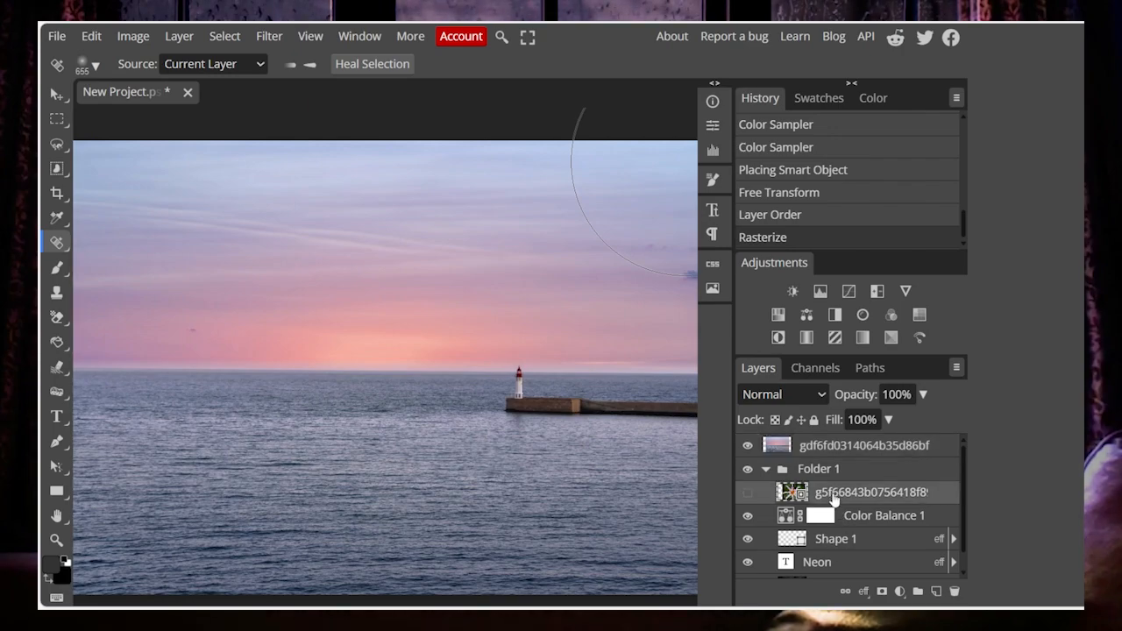
left_click(469, 441)
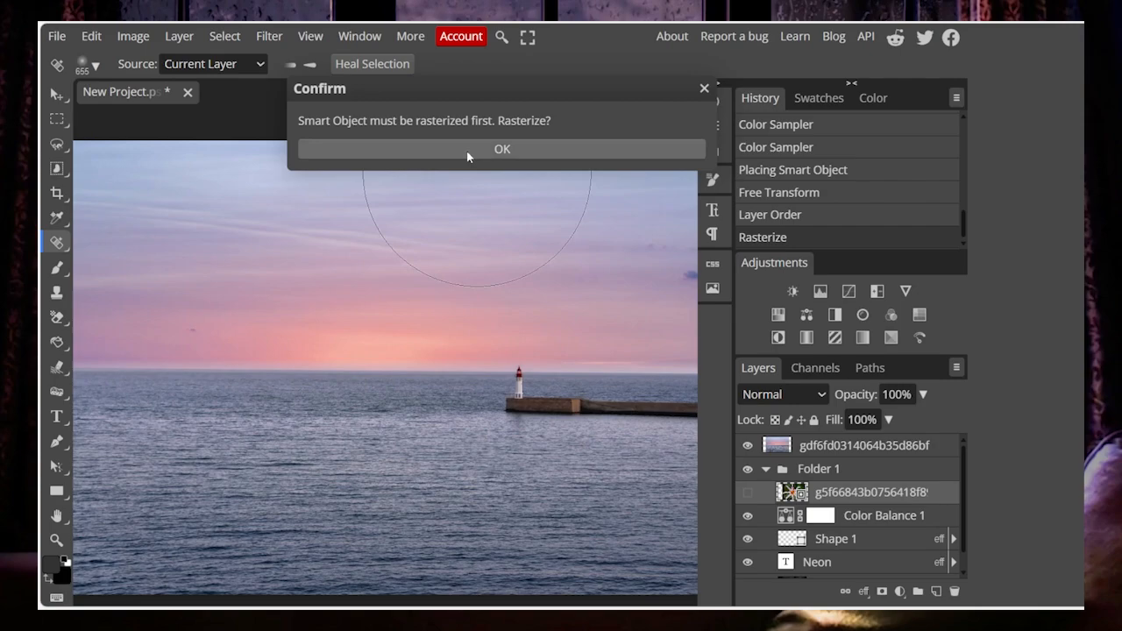
left_click(703, 90)
left_click(837, 544)
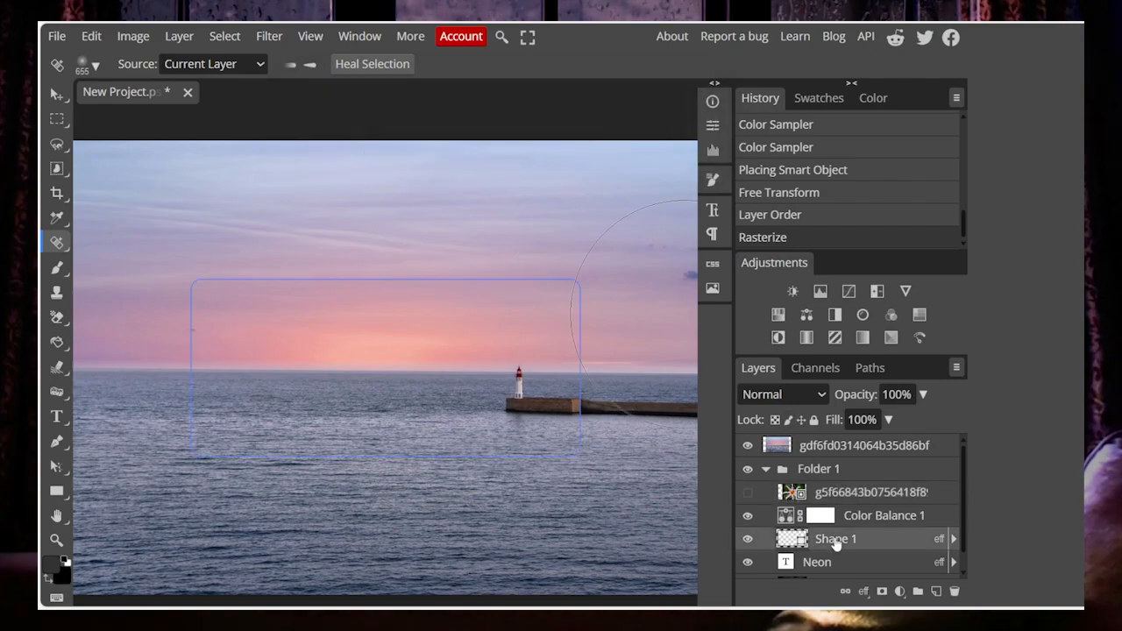
left_click(436, 377)
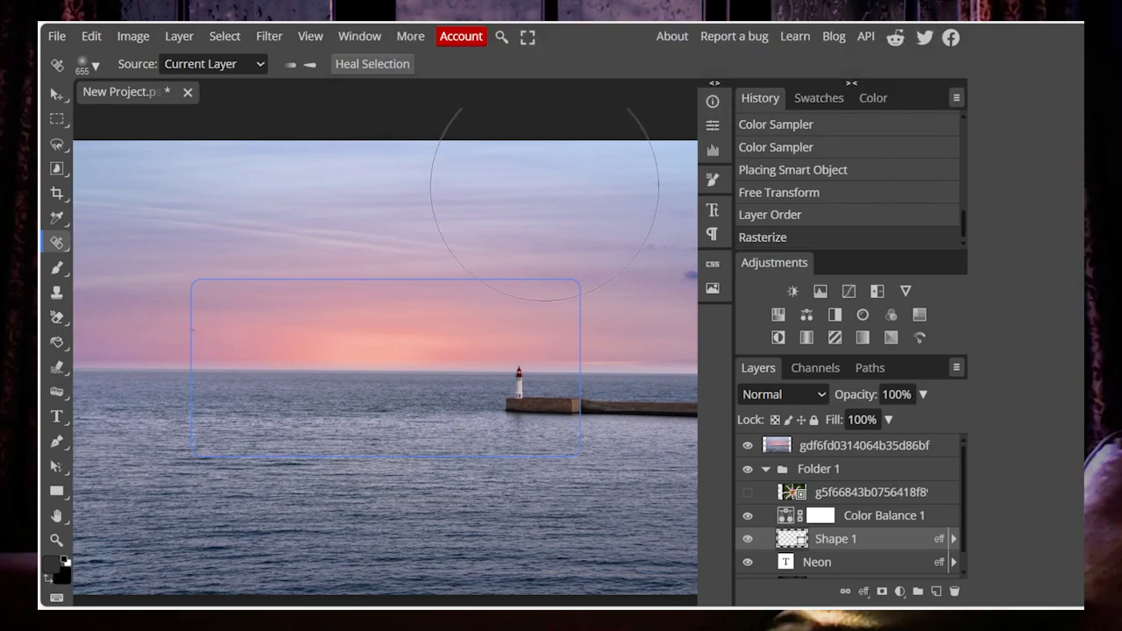
left_click(538, 354)
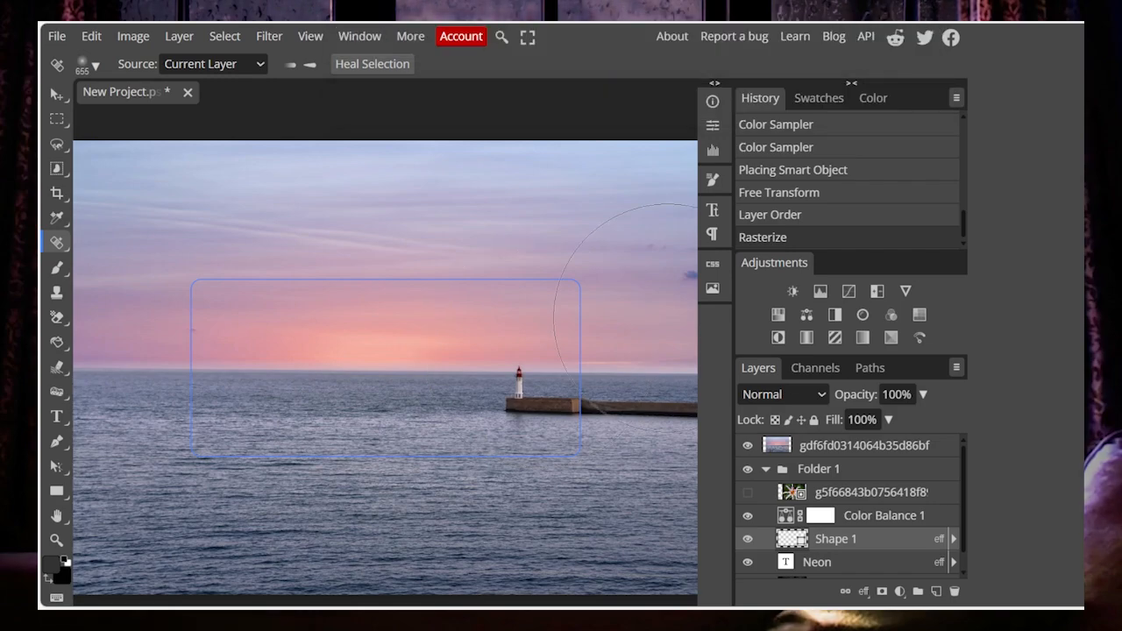
Duplicate the lighthouse photo layer and paint out the lighthouse and pier on the copy with the Spot Healing Brush.
left_click(868, 451)
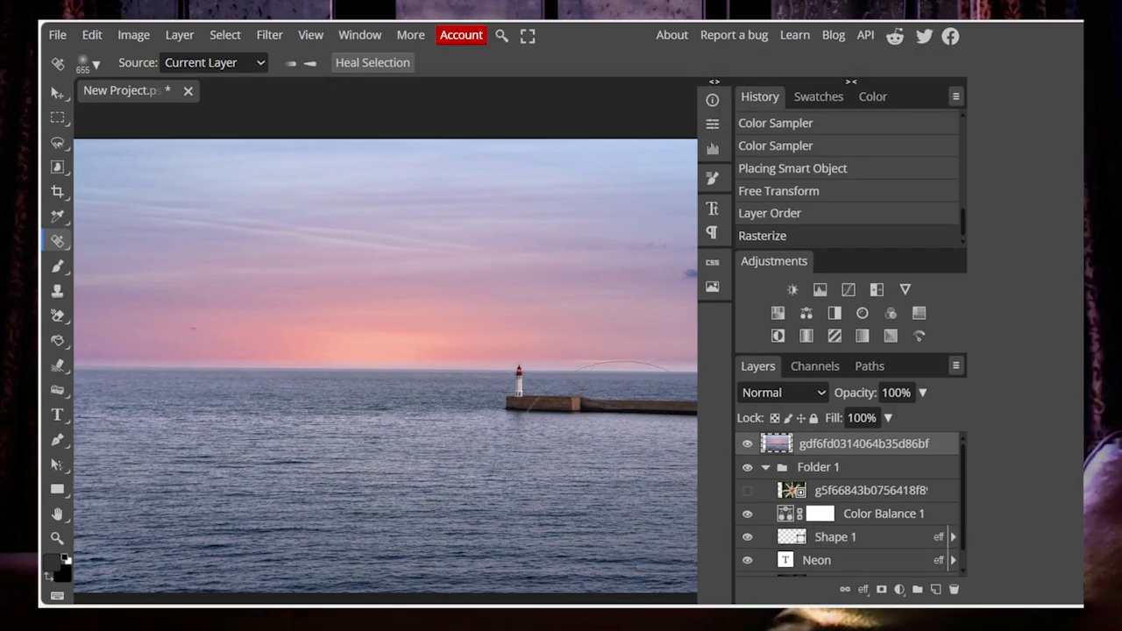
left_click_drag(874, 445, 934, 591)
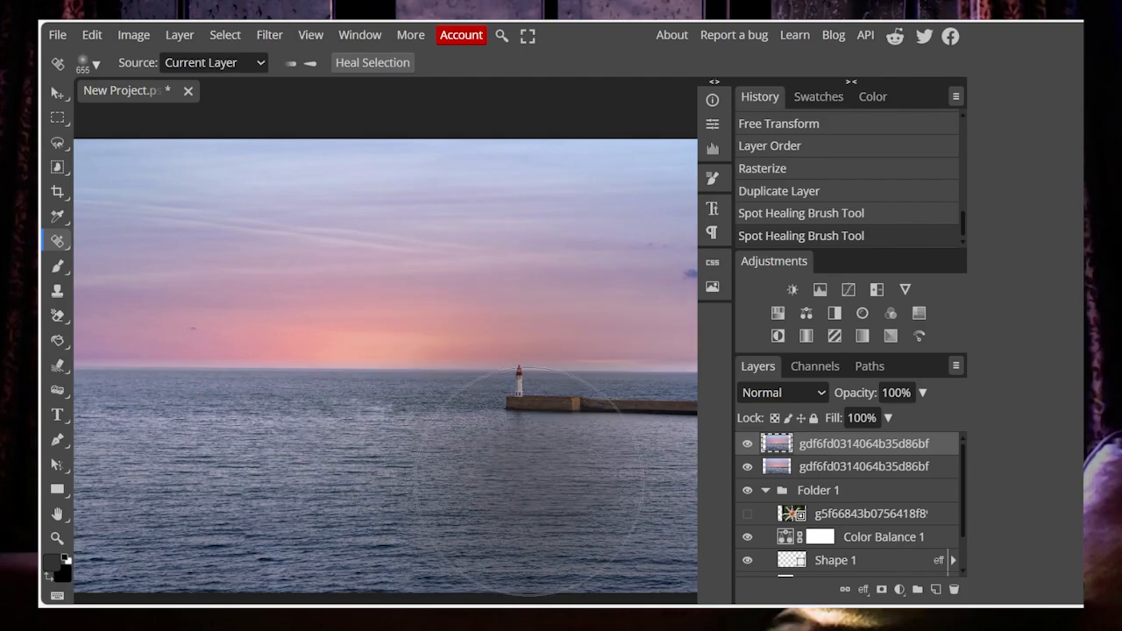
left_click(529, 480)
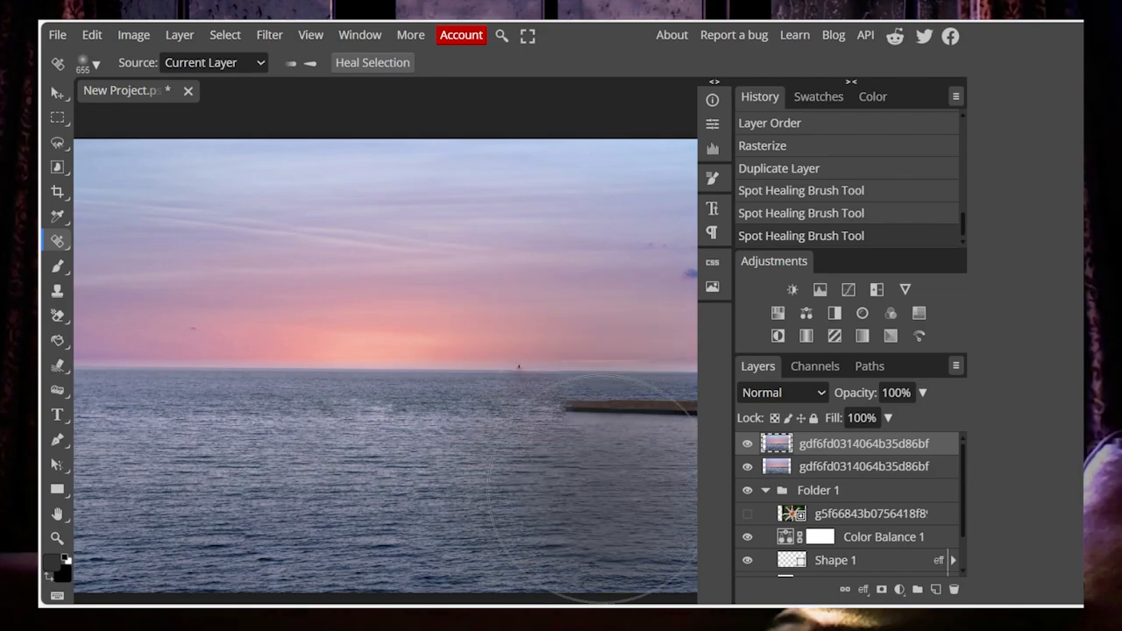
left_click(591, 488)
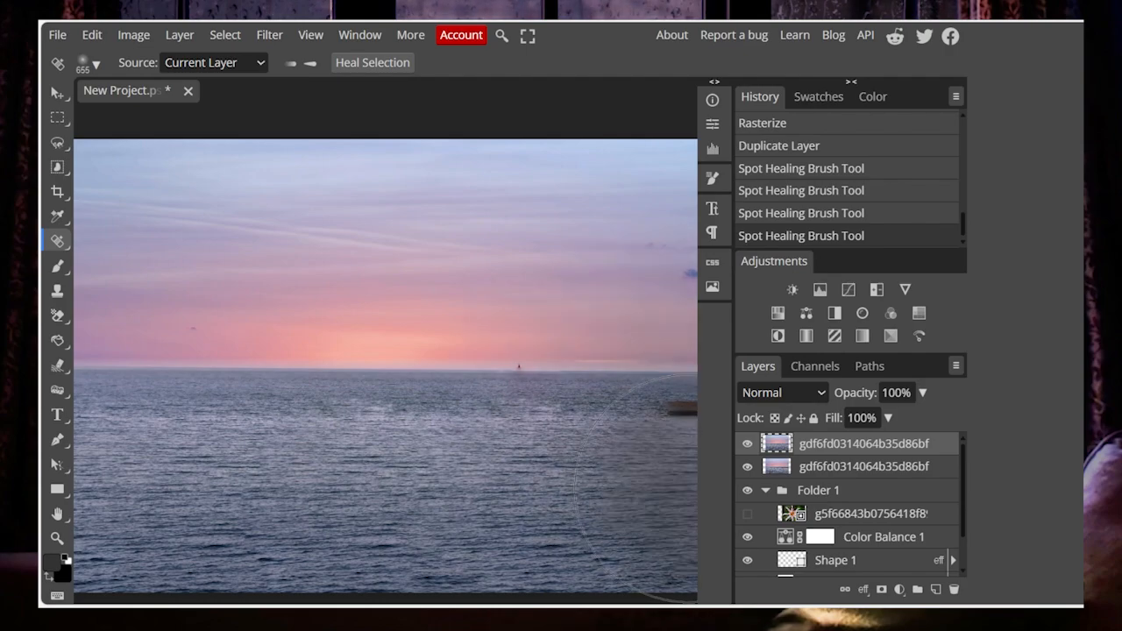
left_click(684, 485)
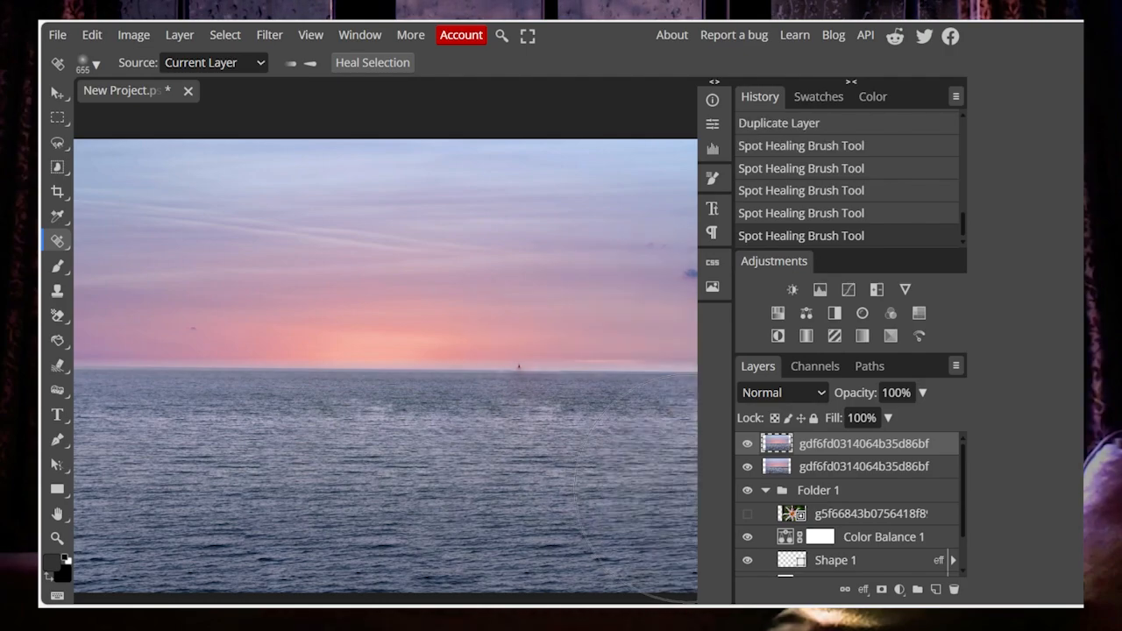
Switch to the Healing Brush Tool and sample a source point on the clean horizon beside the small boat.
key("v")
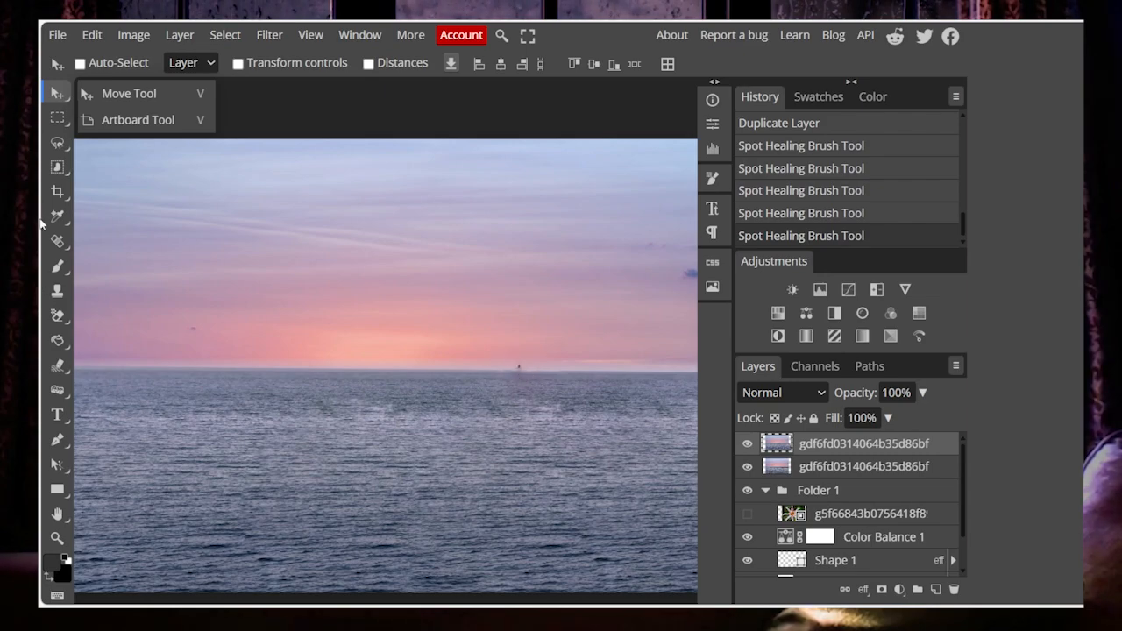
left_click(56, 242)
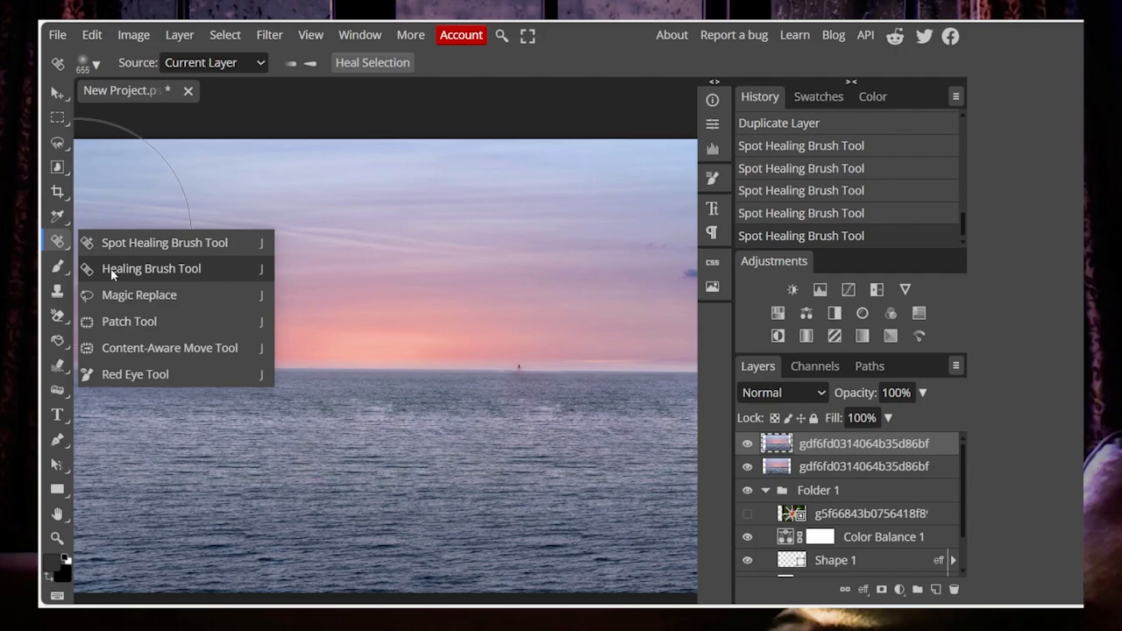
left_click(151, 268)
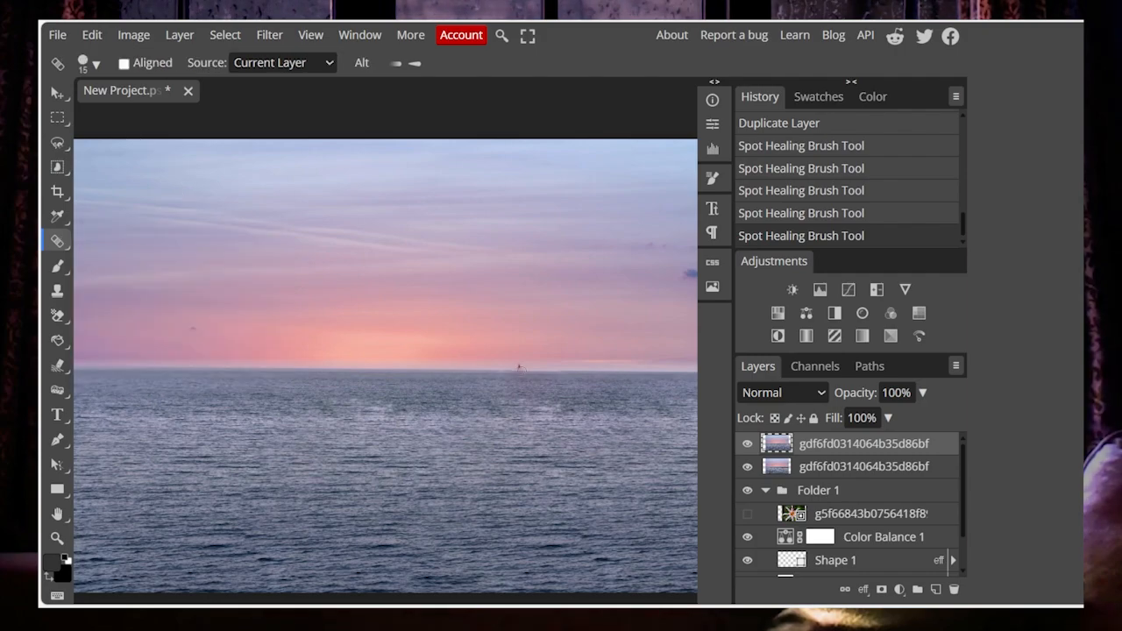
left_click(519, 367)
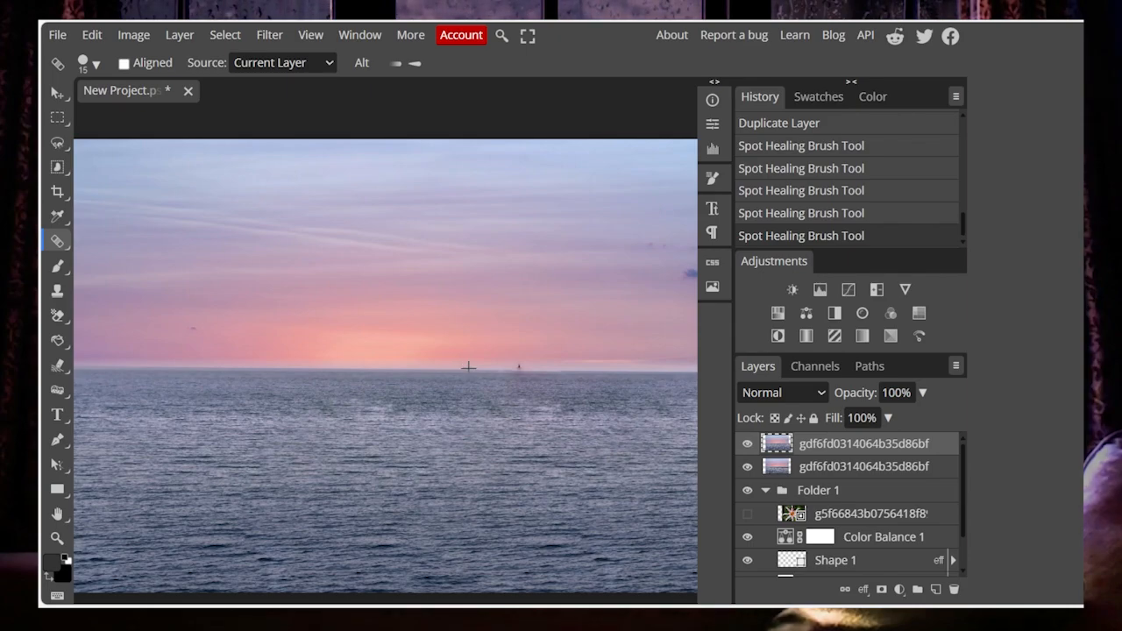
left_click(469, 369, "alt")
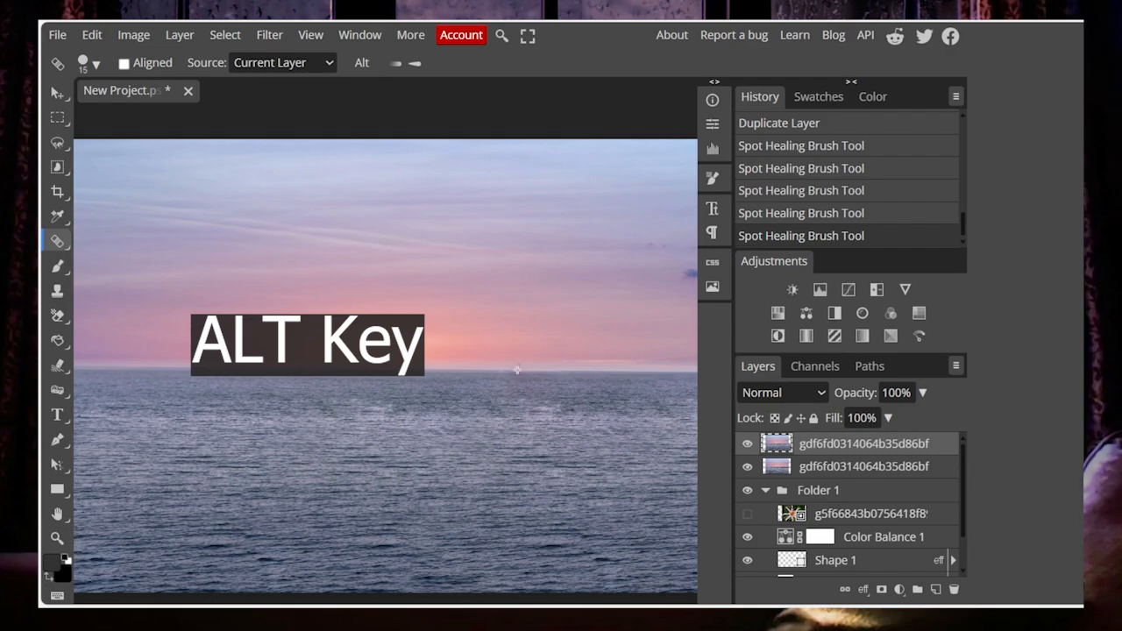
Set the healing brush to 59 px with 0% hardness and heal away the small boat on the horizon.
left_click(94, 63)
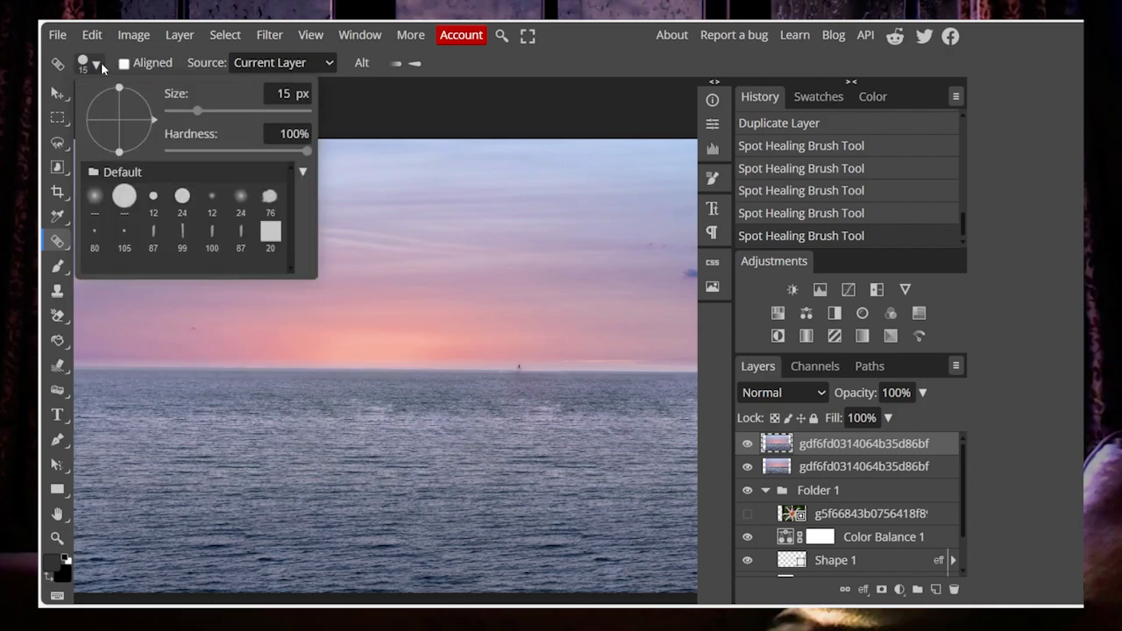
mouse_move(166, 112)
left_mouse_down()
mouse_move(218, 118)
mouse_move(228, 150)
mouse_move(165, 151)
left_mouse_up()
left_click(484, 361)
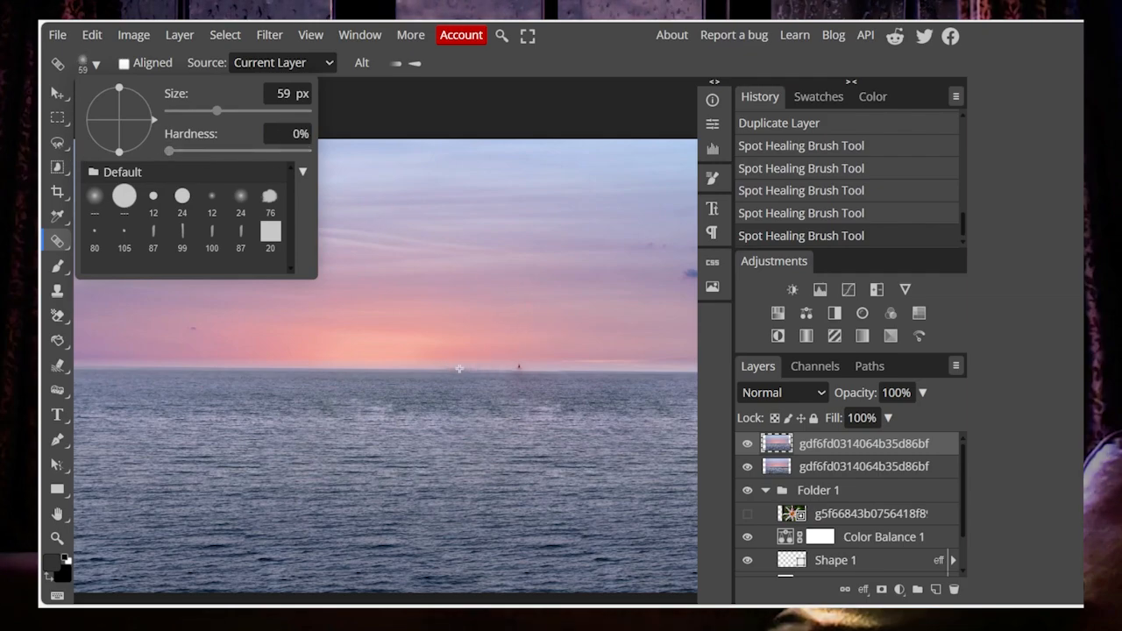
left_click(518, 371)
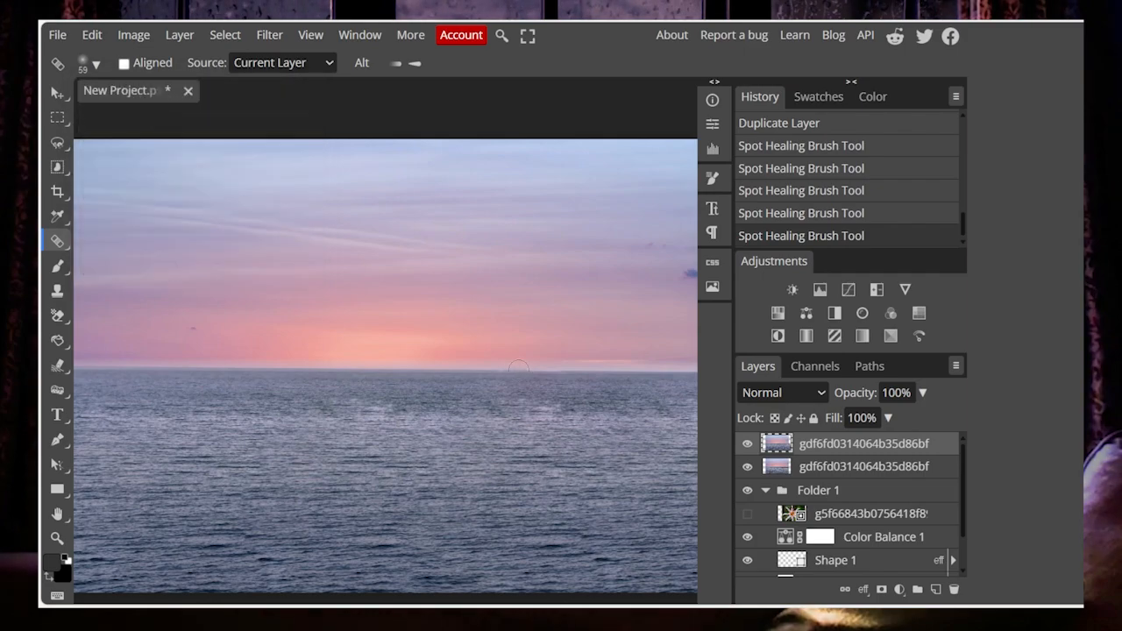
left_click(518, 370)
left_click(518, 368)
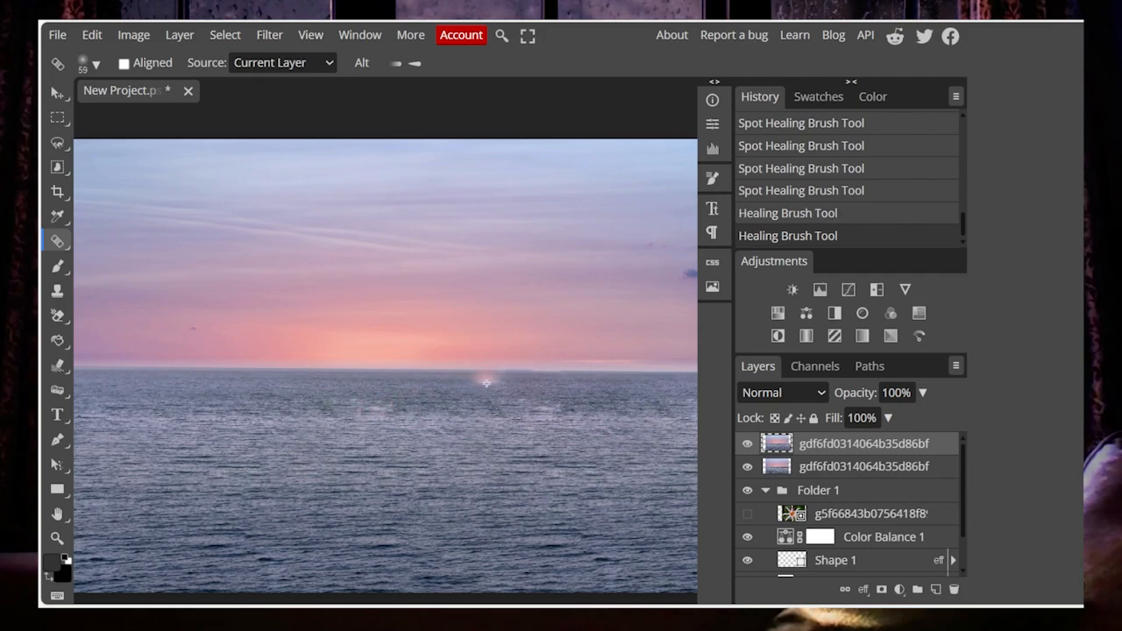
Enlarge the healing brush to 241 px, sample the horizon below the sun glow, and heal the horizon where the boat was.
left_click(95, 68)
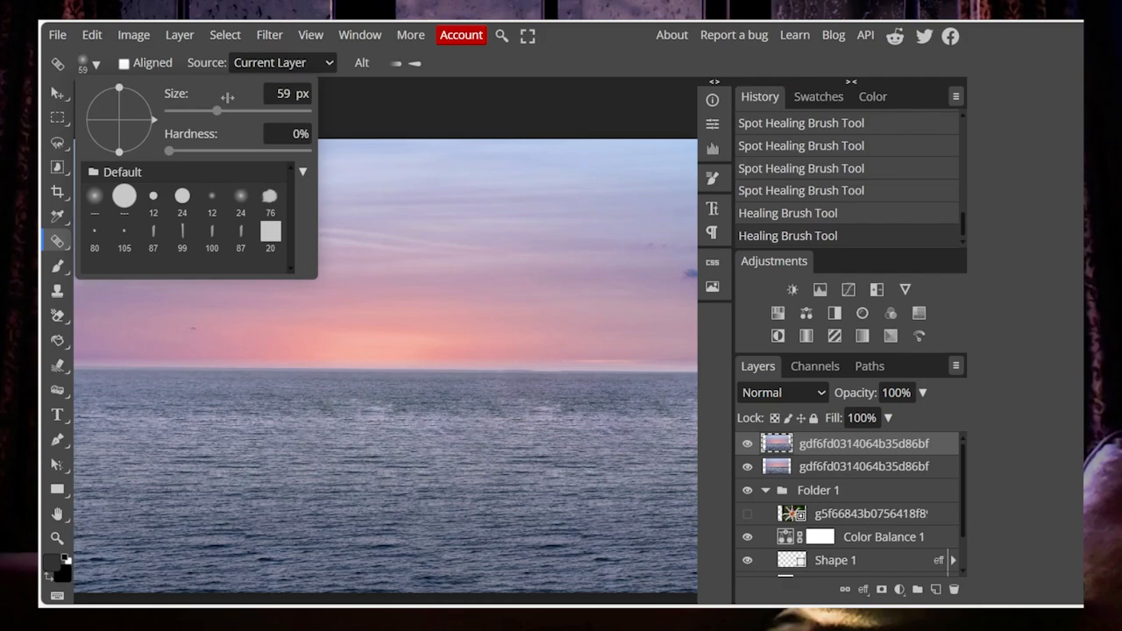
left_click(251, 110)
left_click(532, 340)
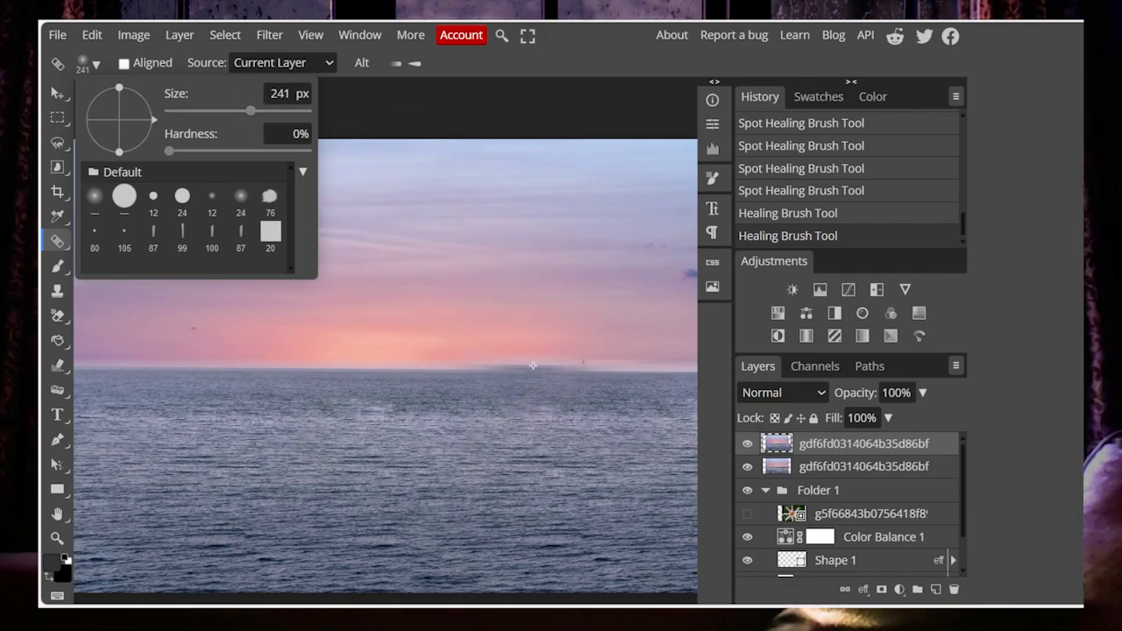
left_click_drag(533, 364, 365, 372)
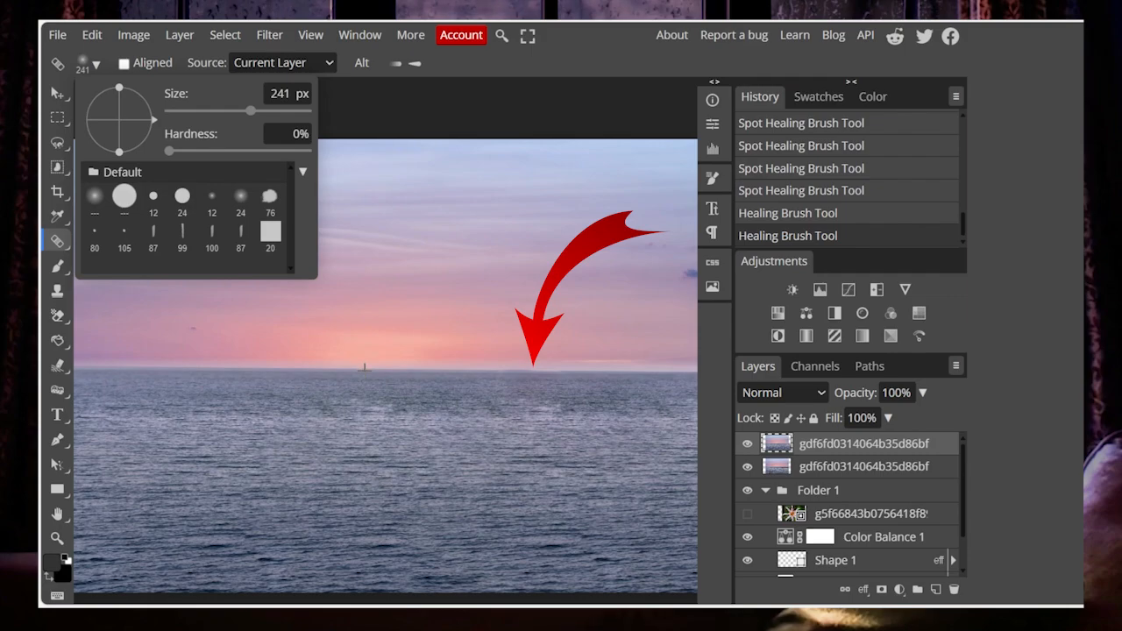
left_click(365, 369, "alt")
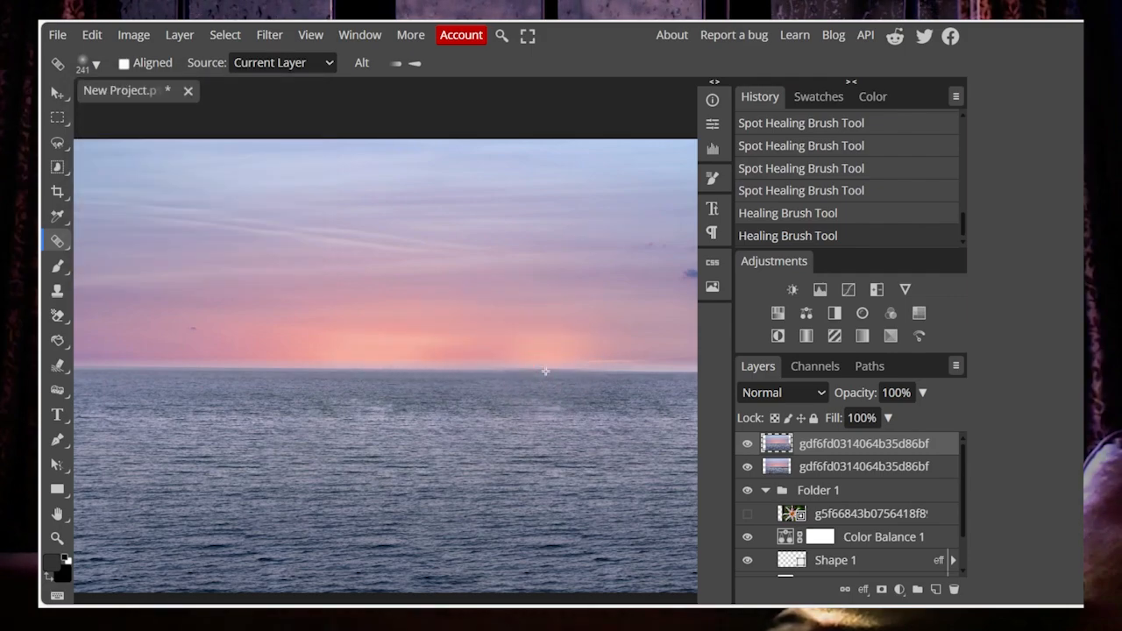
left_click(545, 372)
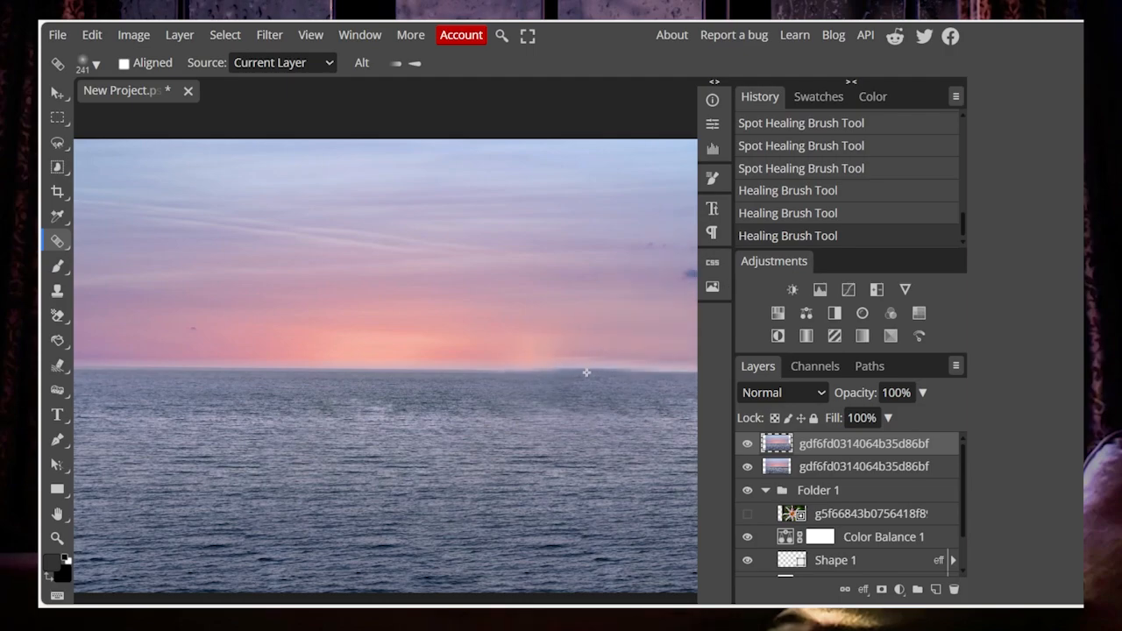
Heal more spots along the horizon and the nearby sea with the 241 px Healing Brush.
key("ctrl+plus")
left_click(632, 394)
key("ctrl+minus")
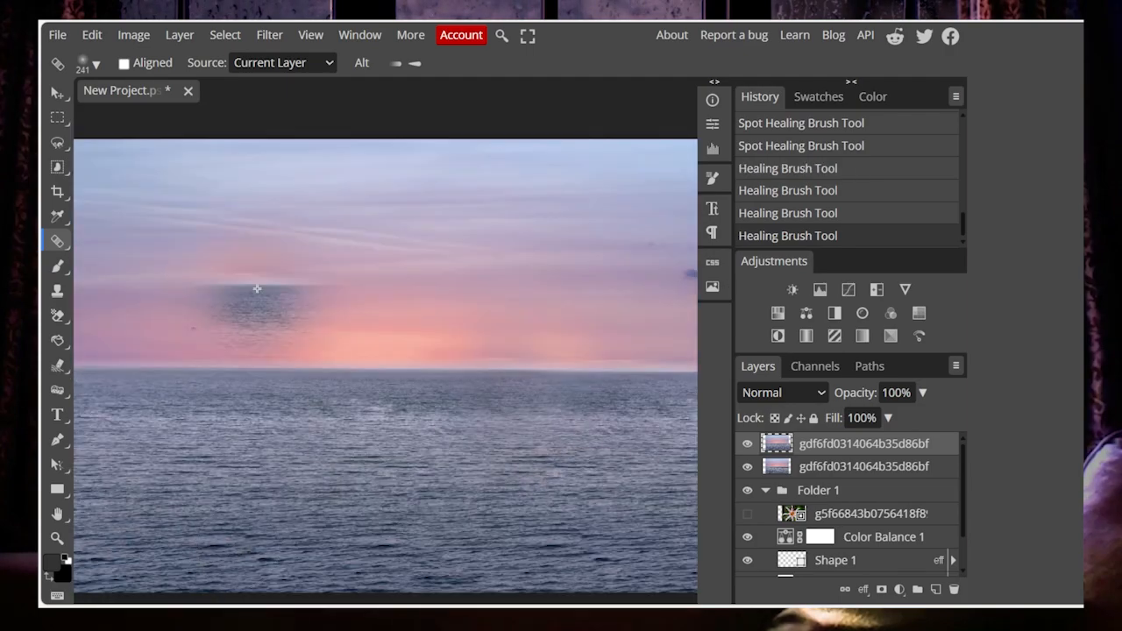
left_click(493, 372)
key("ctrl+z")
left_click(317, 382)
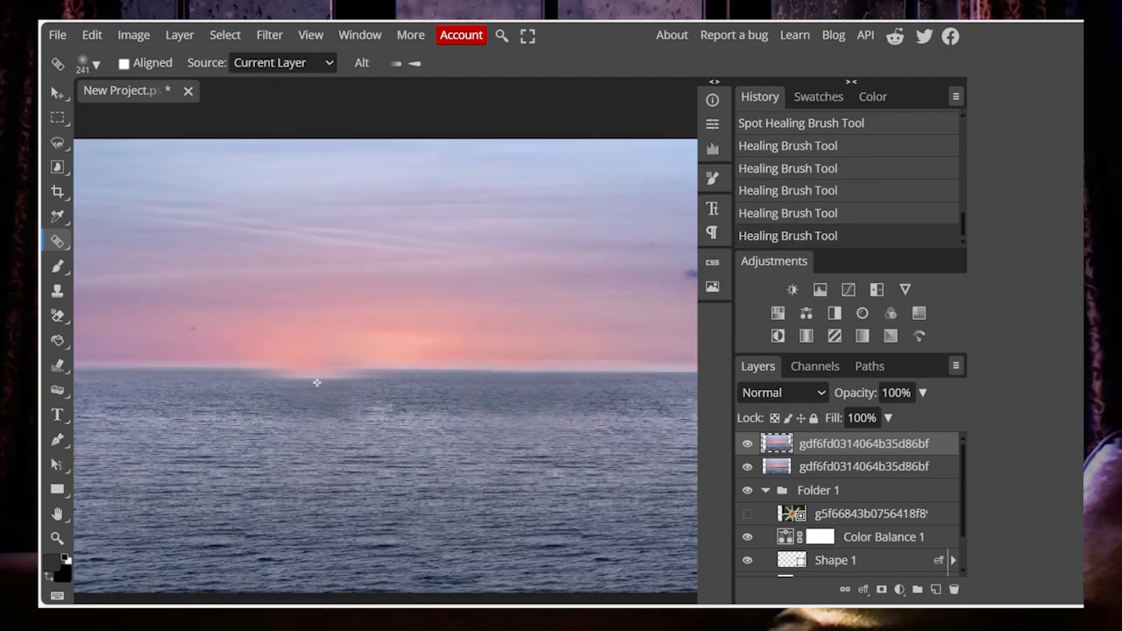
left_click(192, 357)
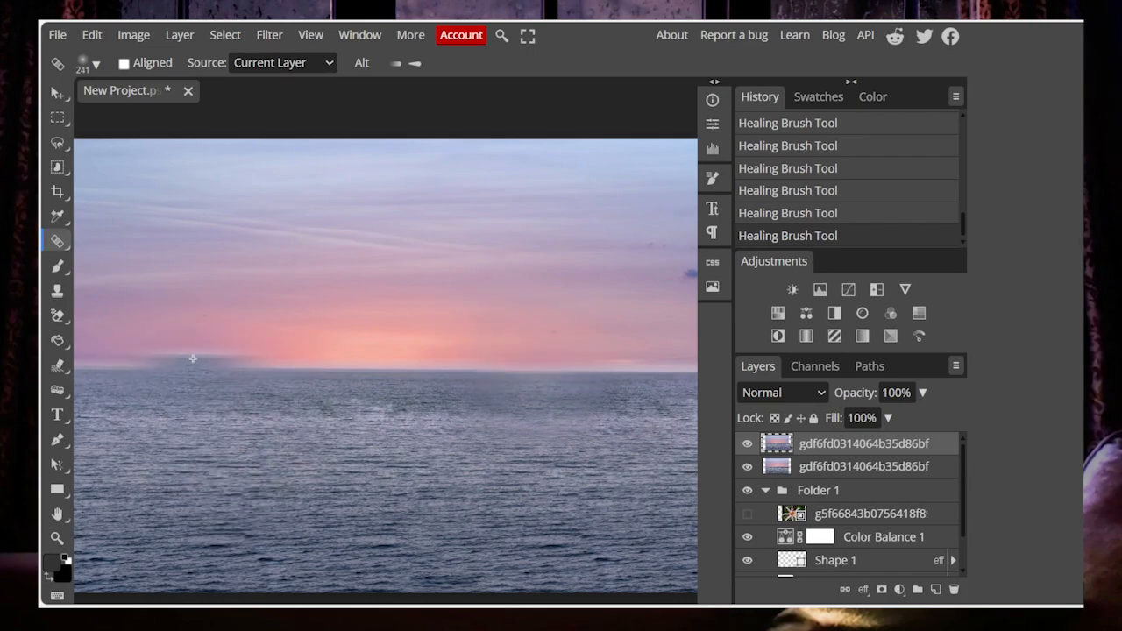
Crop the canvas to the edges of the seascape photo, cutting off the dark brick strips on both sides.
key("v")
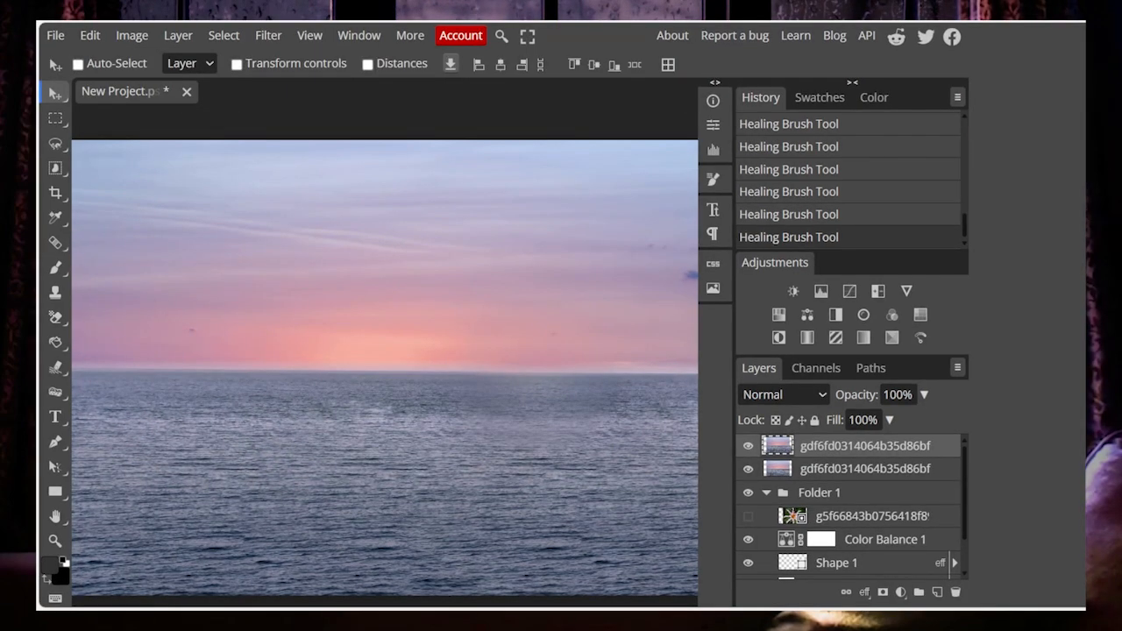
key("ctrl+minus")
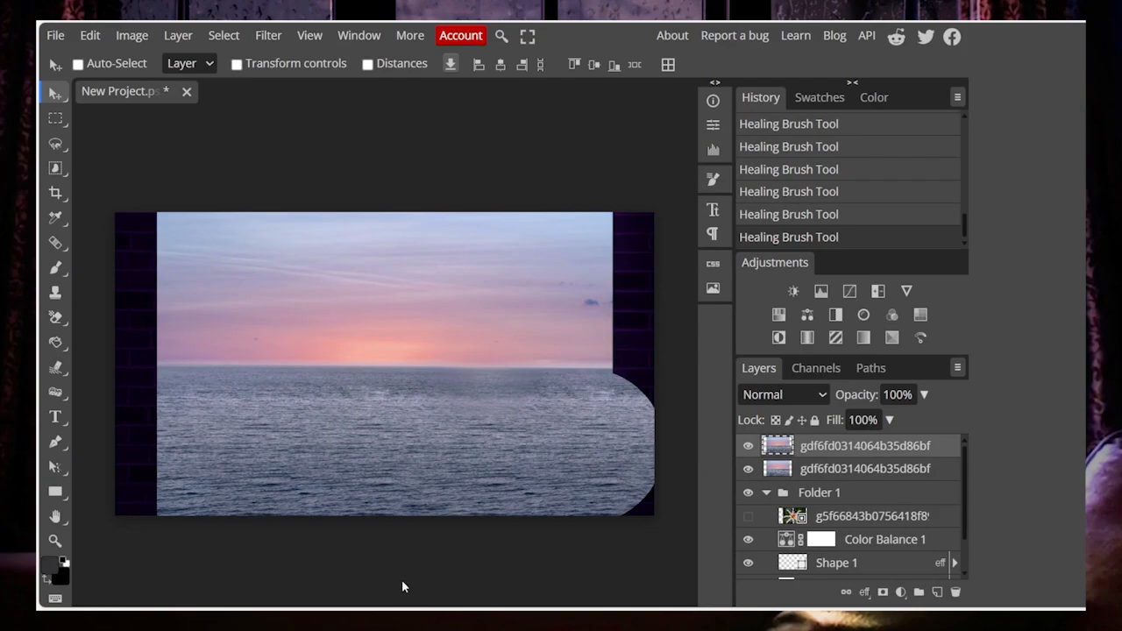
left_click(56, 192)
left_click(131, 193)
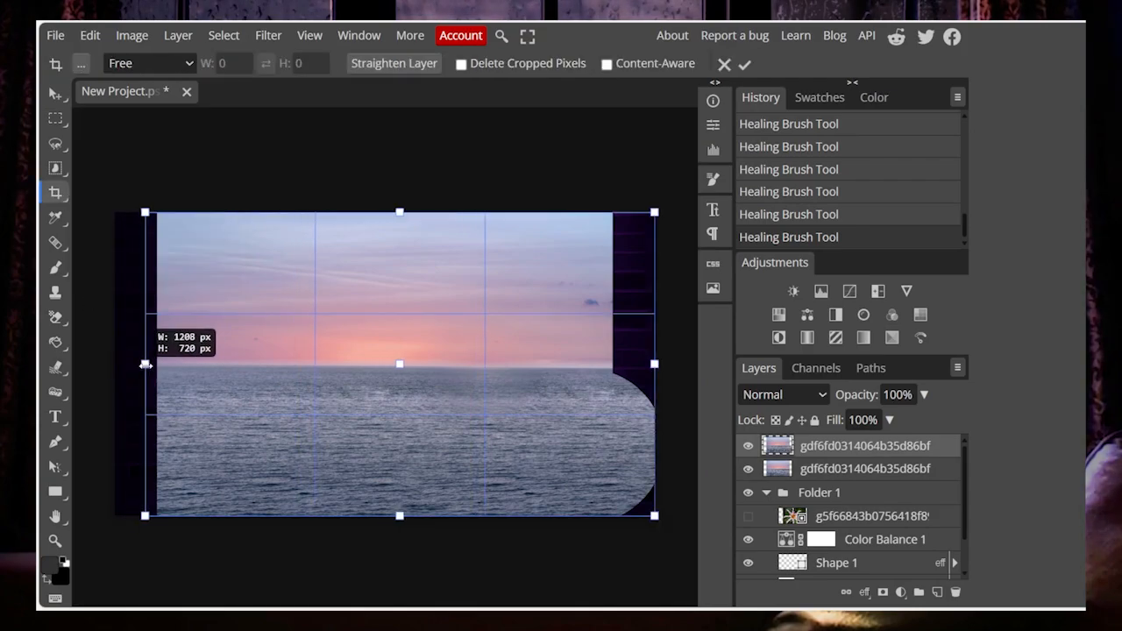
left_click_drag(145, 364, 157, 365)
left_click_drag(655, 363, 612, 363)
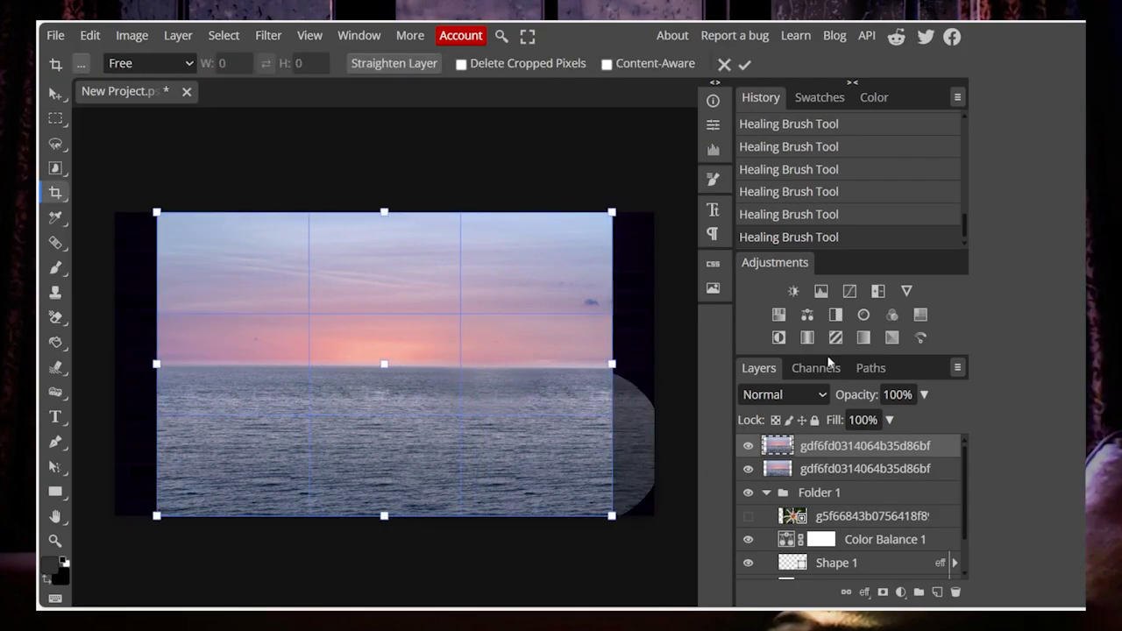
left_click(746, 62)
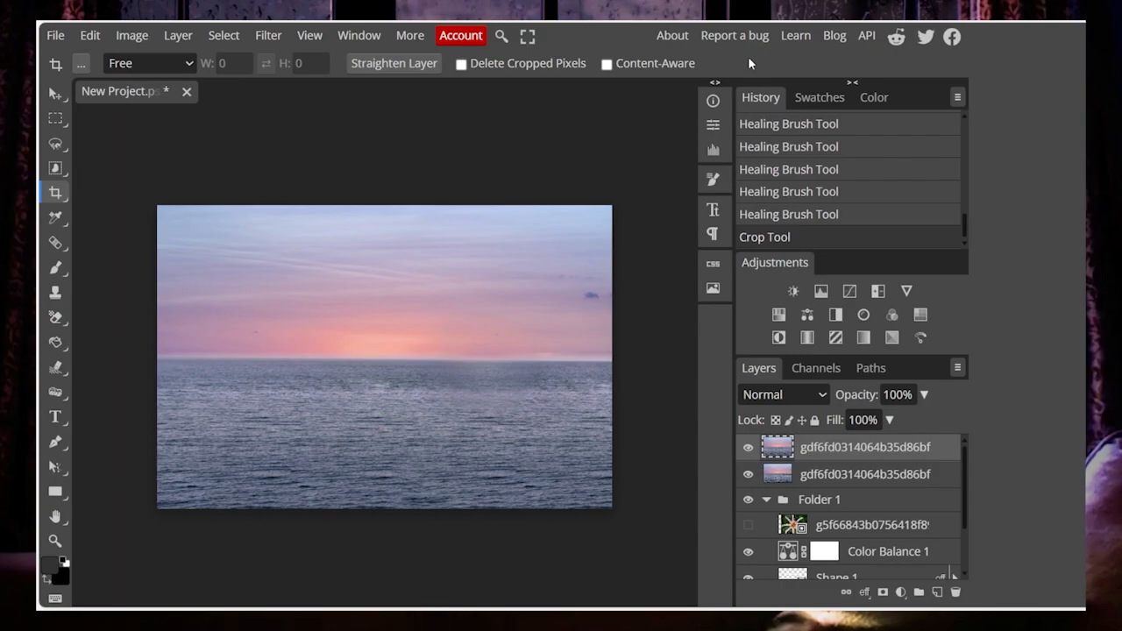
Try Magic Replace on a lassoed area around the sun glow and horizon, leaving the new content empty, and clear the selection.
key("l")
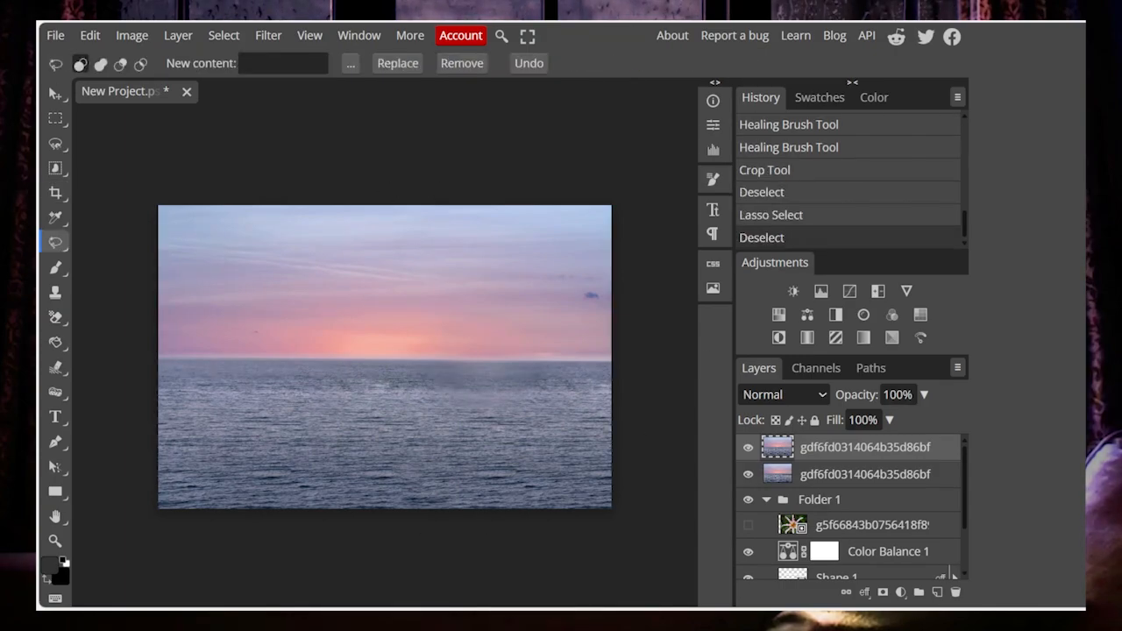
right_click(51, 247)
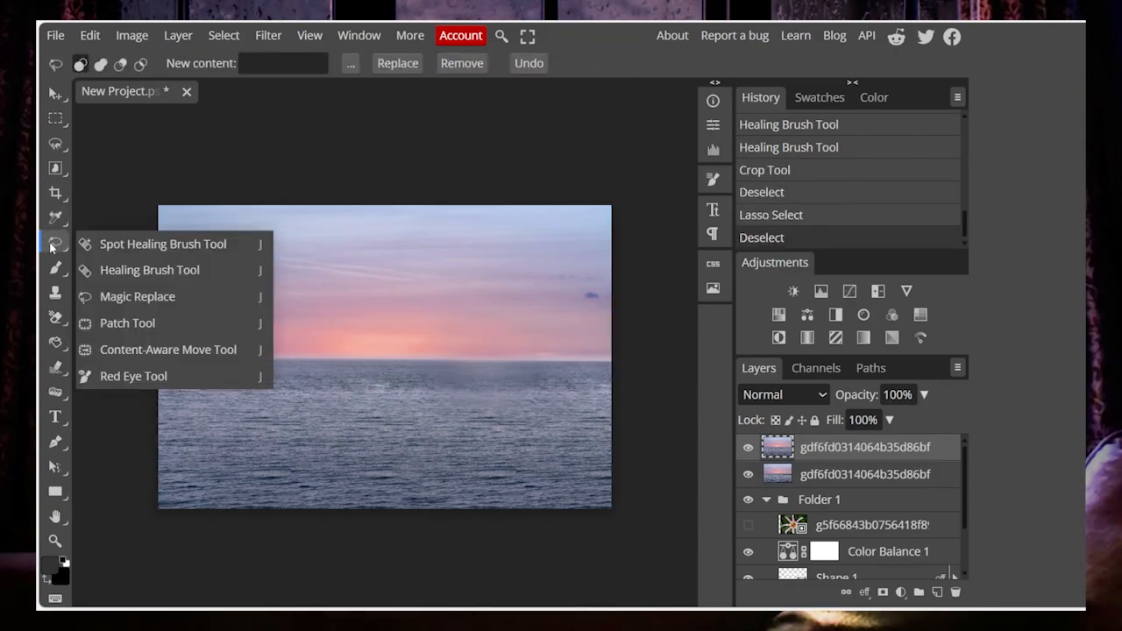
left_click(141, 304)
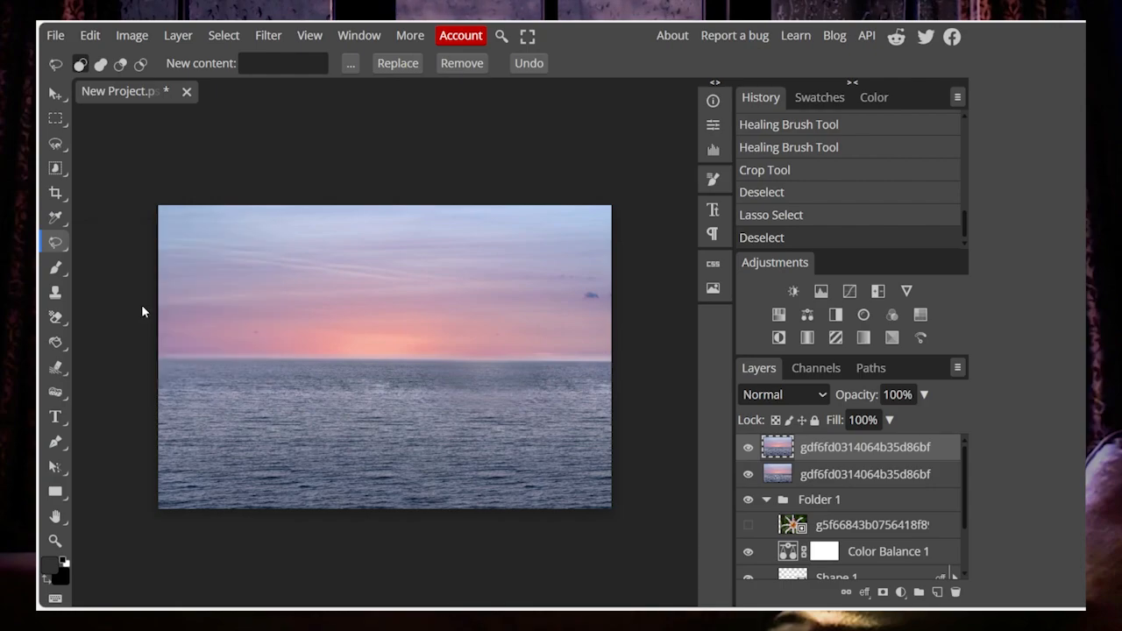
mouse_move(304, 323)
left_mouse_down()
mouse_move(296, 351)
mouse_move(328, 331)
mouse_move(268, 322)
left_mouse_up()
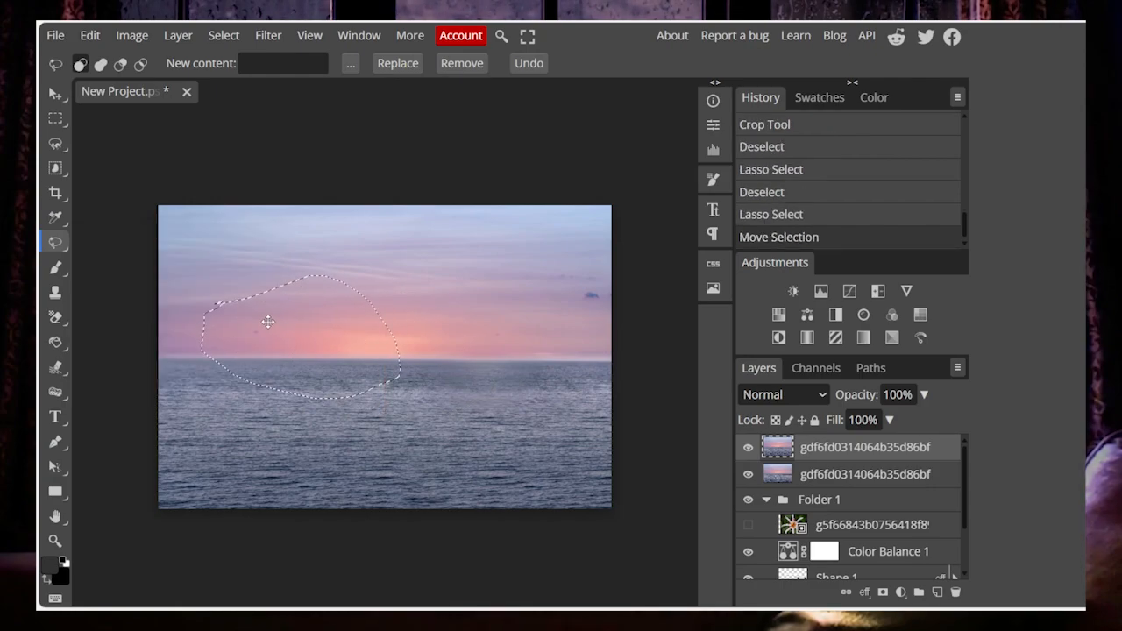
left_click(398, 63)
key("Return")
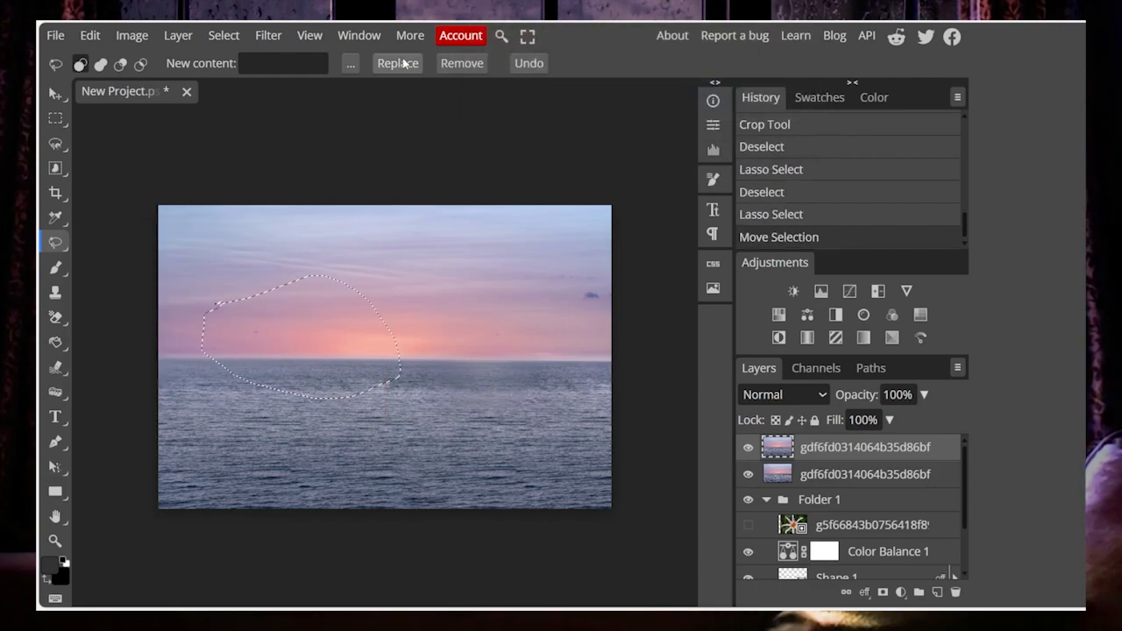
left_click(403, 63)
key("Return")
left_click(345, 391)
Use the Patch Tool in Source mode to patch a lassoed oval of water in the photo's lower left, and deselect.
right_click(55, 242)
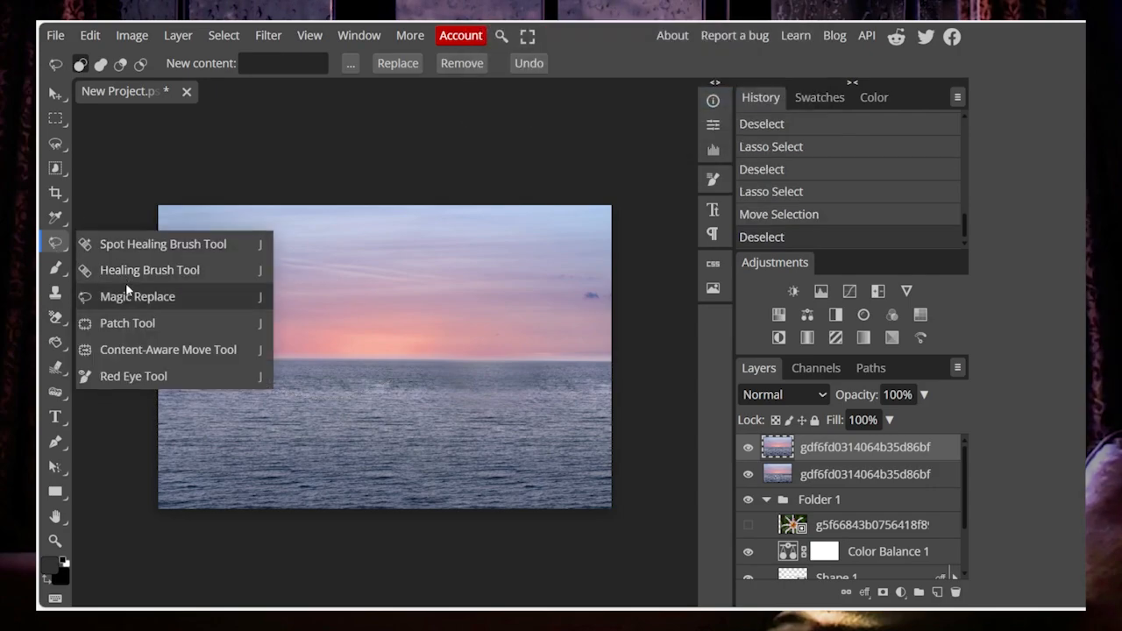
left_click(149, 324)
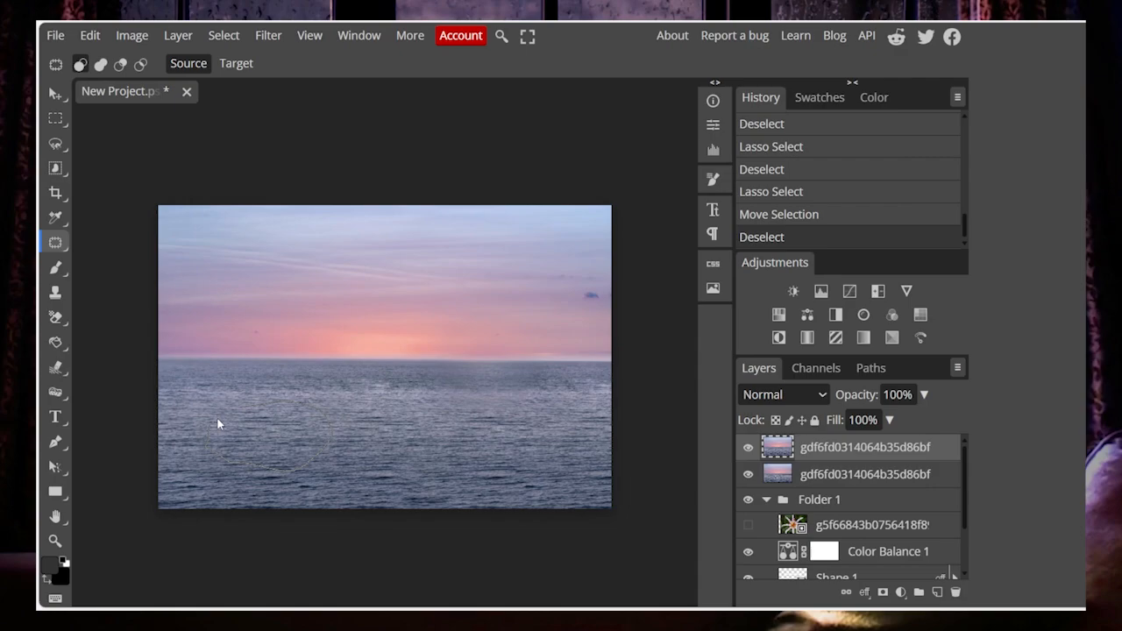
left_click_drag(233, 405, 245, 406)
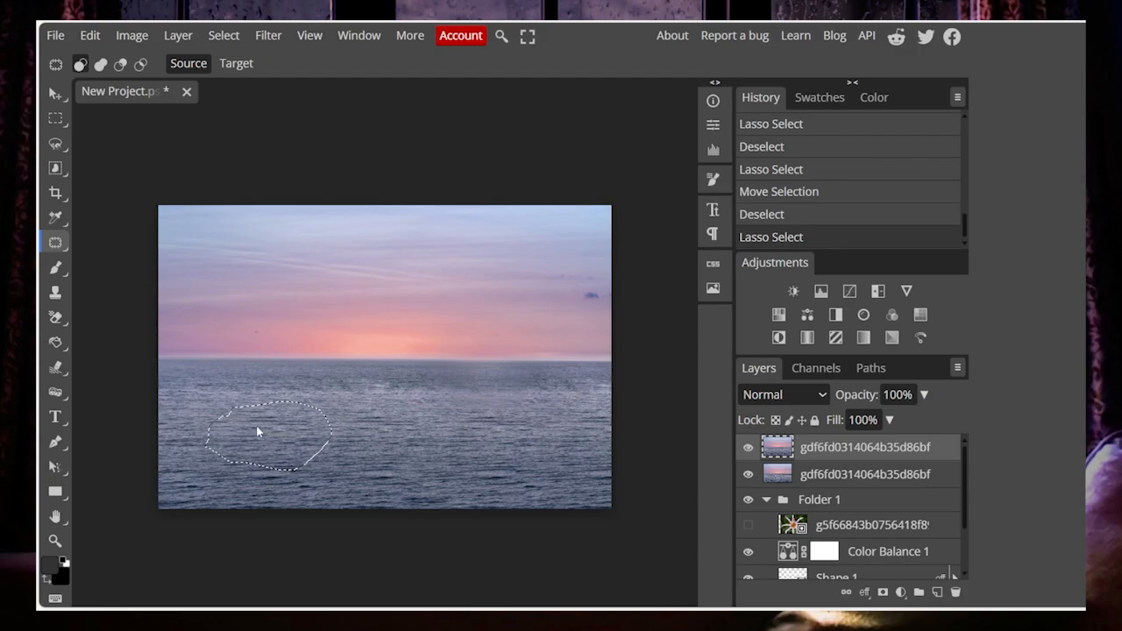
left_click_drag(249, 430, 244, 433)
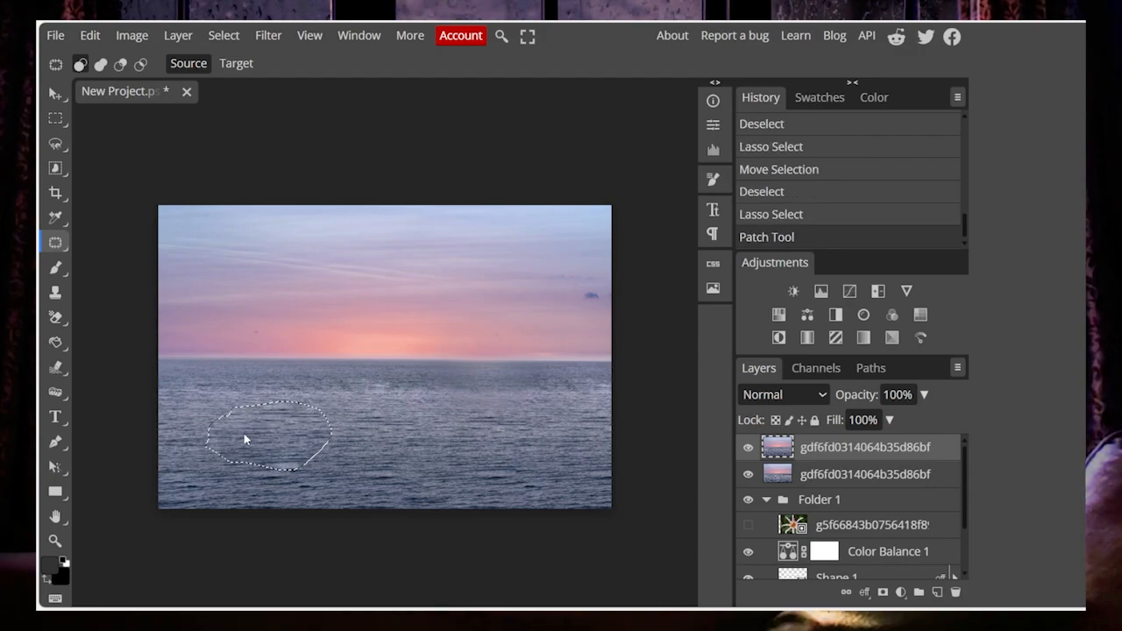
left_click(394, 433)
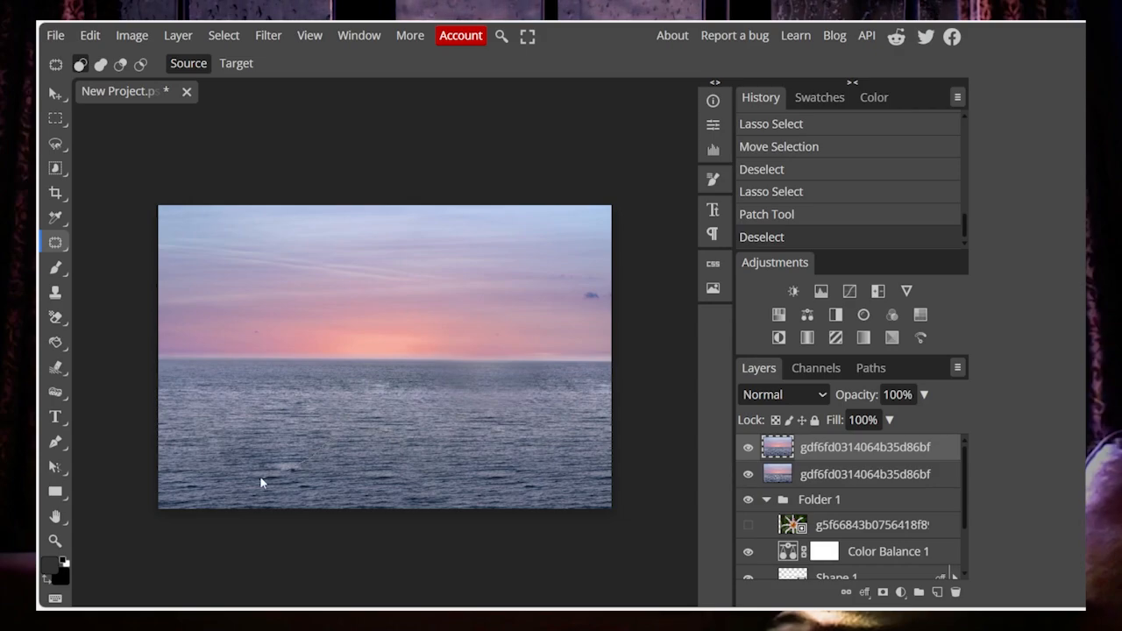
Patch a second lassoed area of water around the pale wave crest near the photo's lower edge, and deselect.
left_click_drag(261, 482, 263, 493)
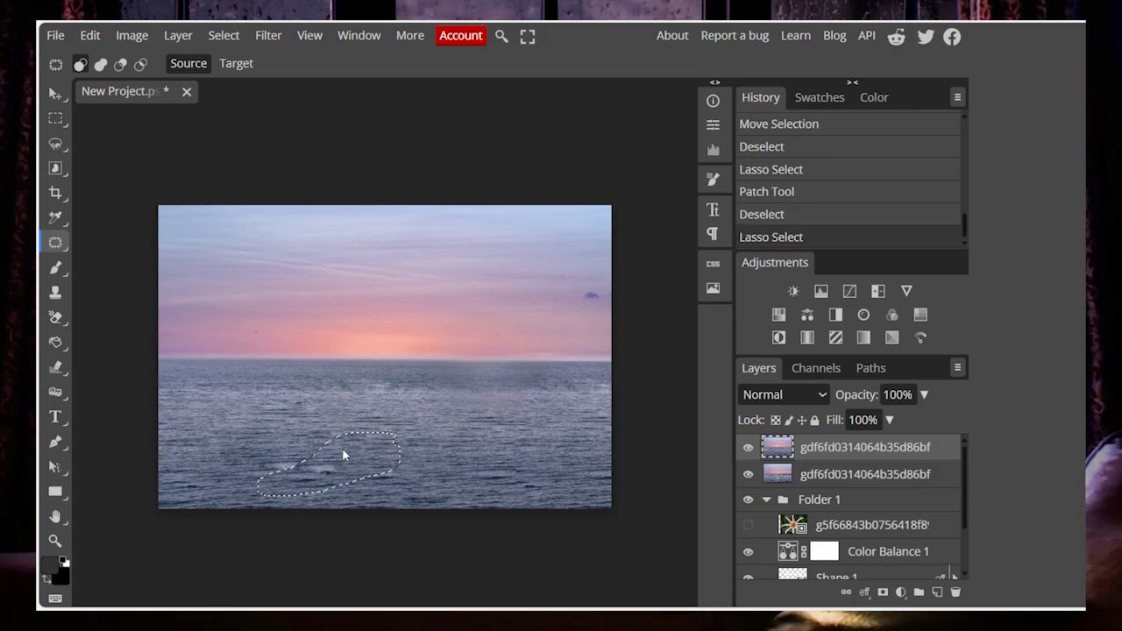
left_click_drag(343, 450, 342, 450)
key("ctrl+d")
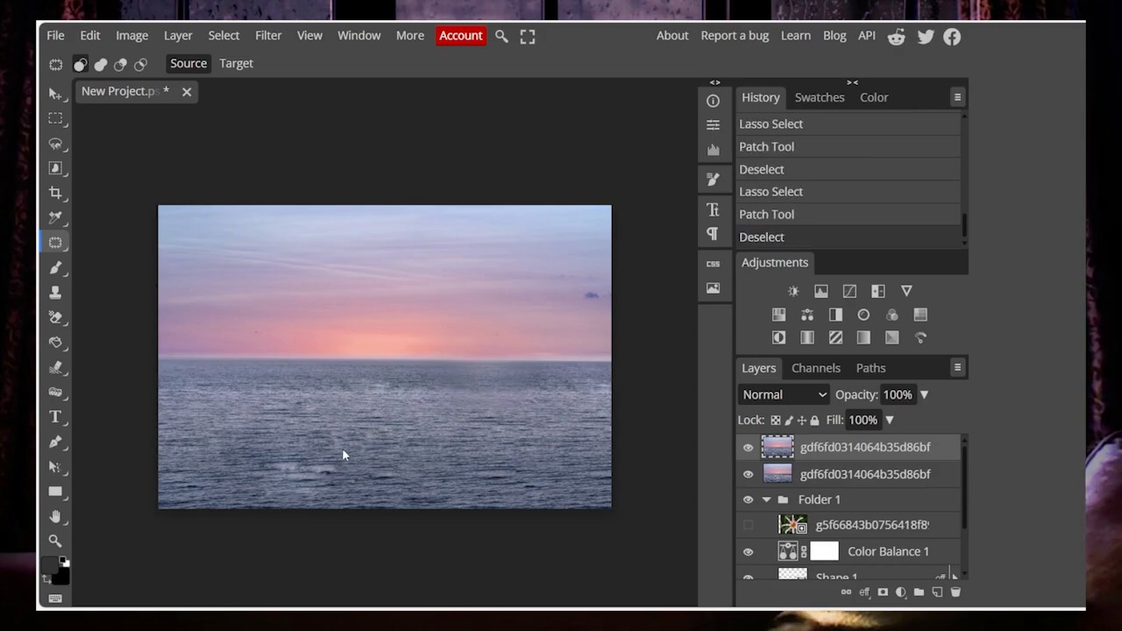
Use the Content-Aware Move Tool to lasso and move two patches of water in the middle of the sea.
left_click(46, 239)
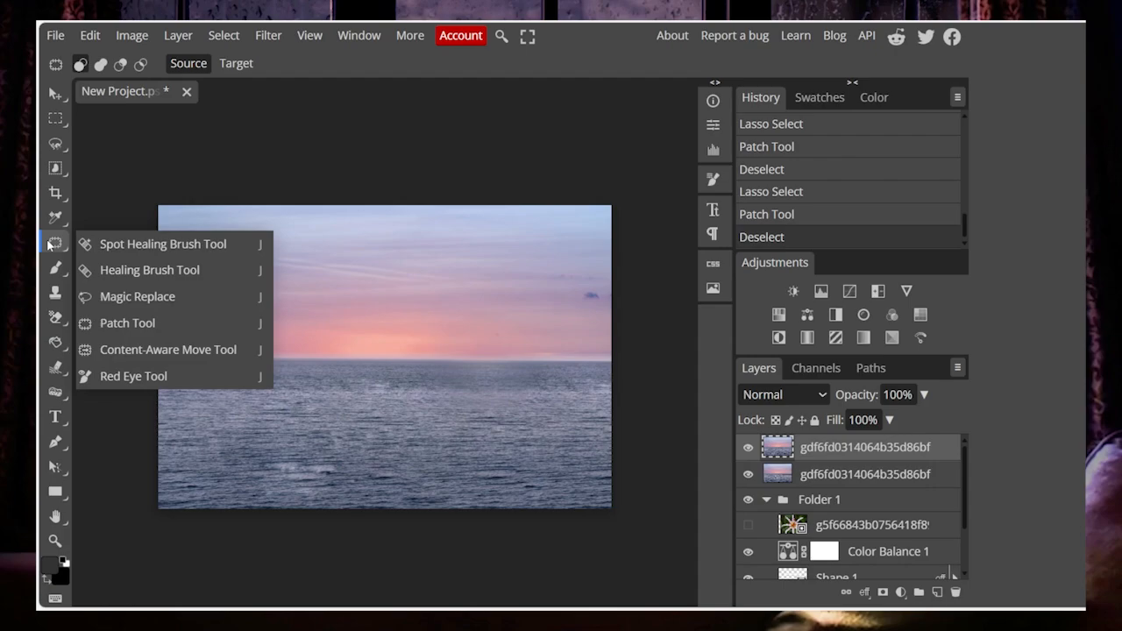
left_click(150, 350)
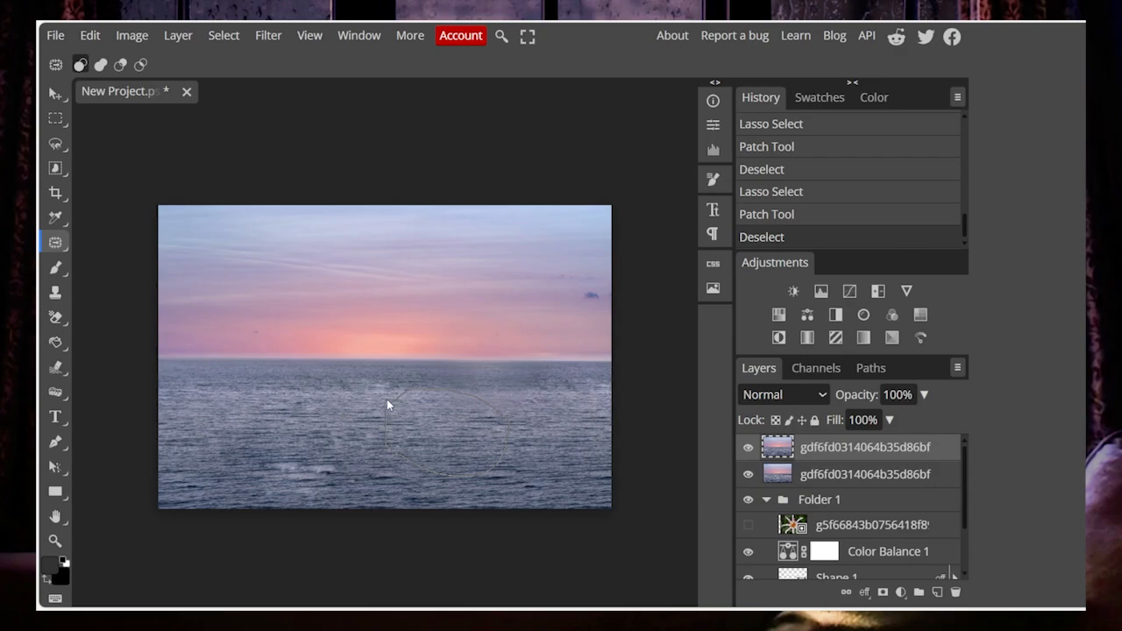
mouse_move(386, 399)
left_mouse_down()
mouse_move(385, 411)
mouse_move(312, 412)
left_mouse_up()
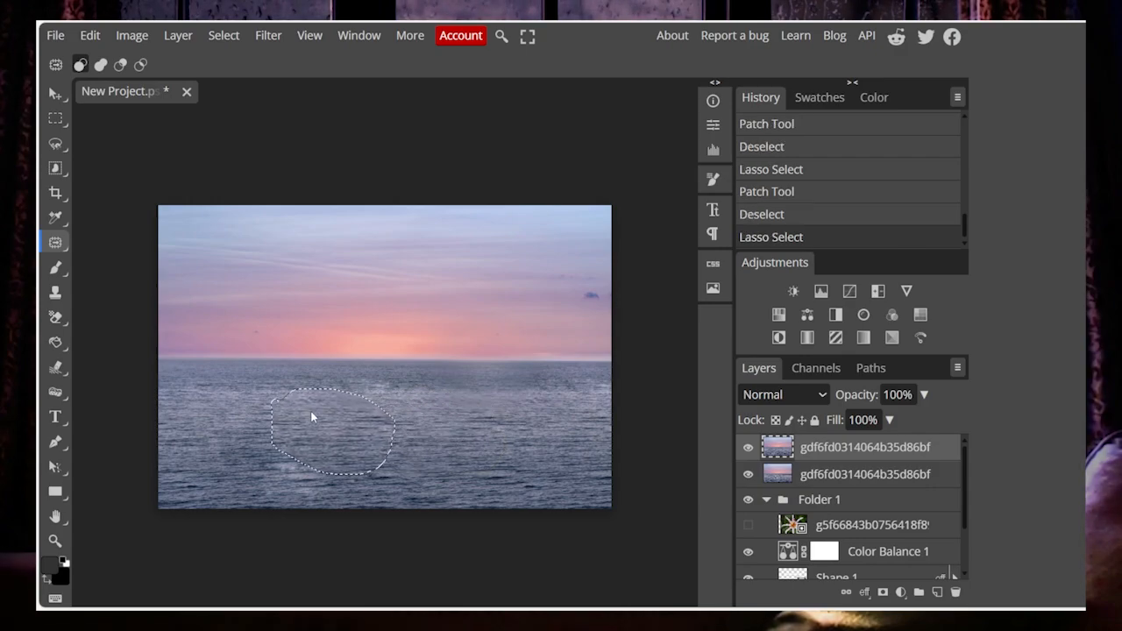
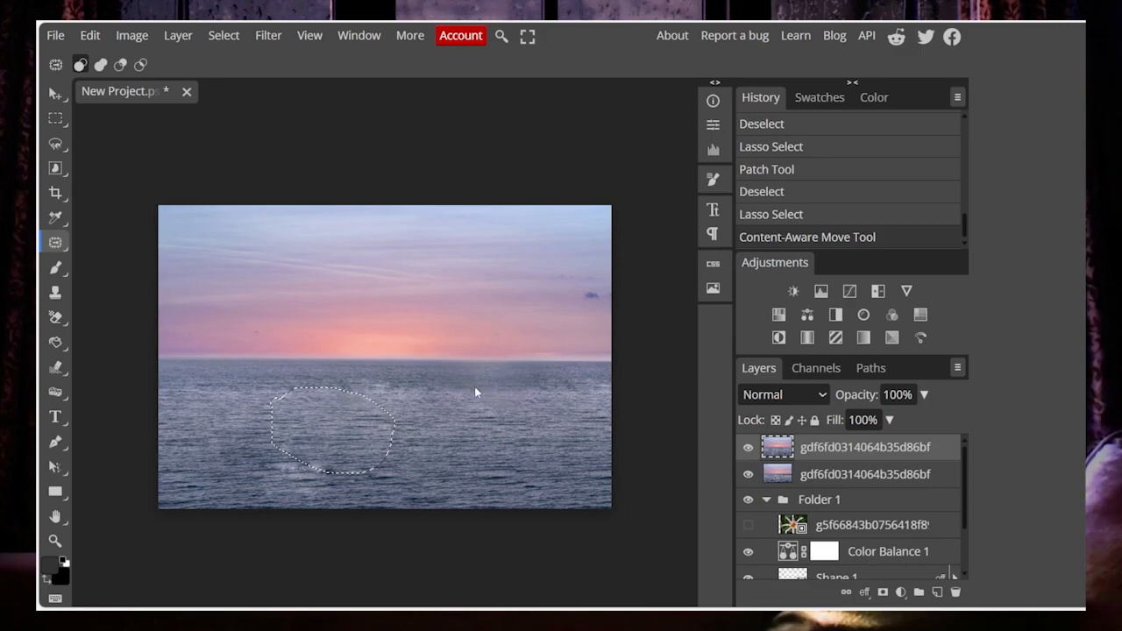
mouse_move(465, 414)
left_mouse_down()
mouse_move(476, 386)
mouse_move(416, 408)
left_mouse_up()
Use the Patch Tool in Source mode to patch lassoed water just below the horizon right of centre, and deselect.
right_click(55, 243)
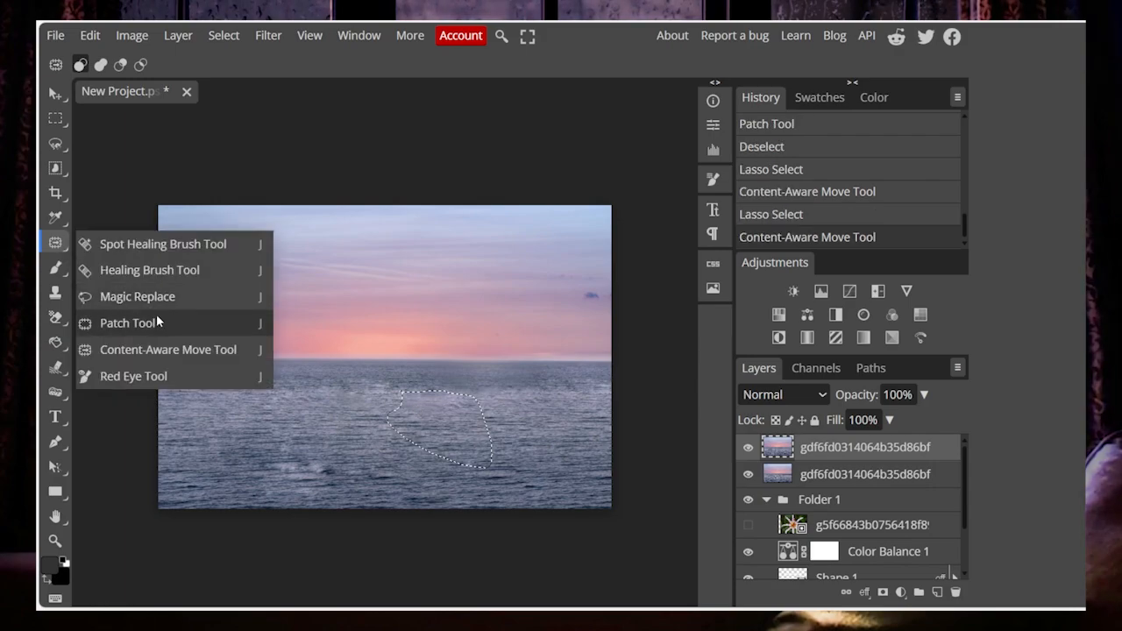
left_click(149, 321)
mouse_move(407, 376)
left_mouse_down()
mouse_move(546, 373)
mouse_move(451, 376)
mouse_move(483, 383)
left_mouse_up()
left_click_drag(361, 391, 358, 395)
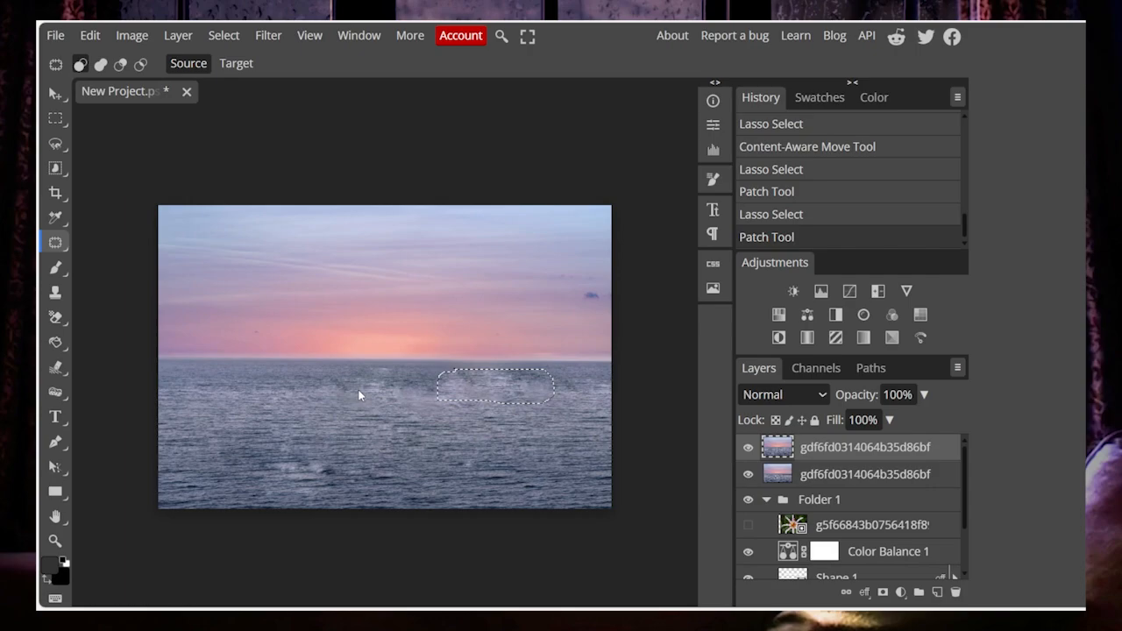
key("ctrl+d")
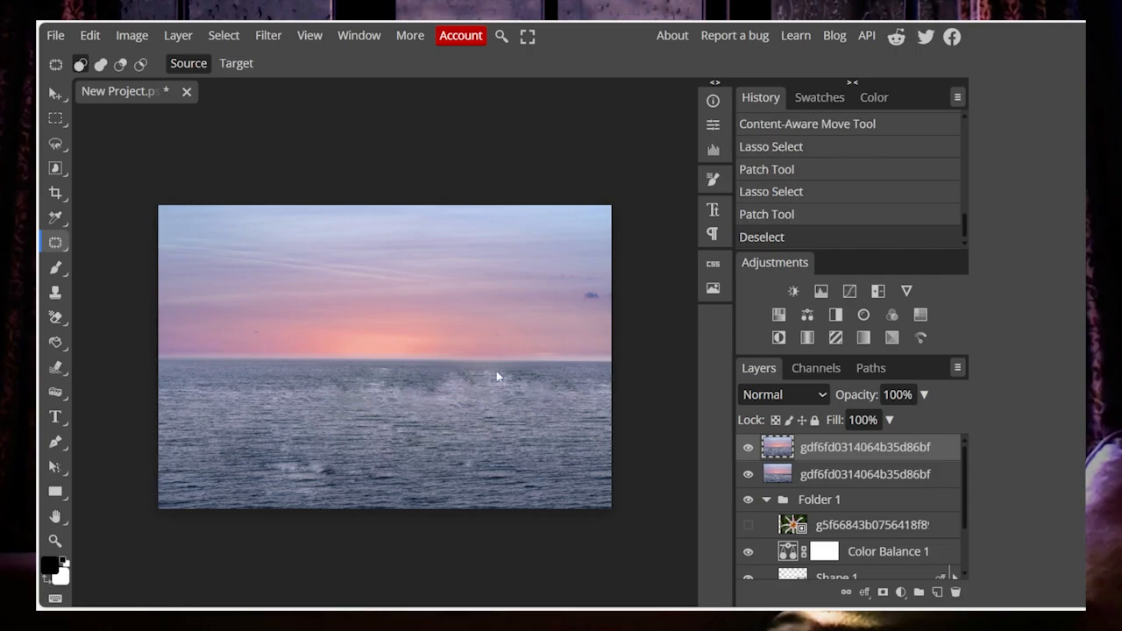
Lasso the wide stretch of water below the horizon in the photo's right half, patch it from water on the left, and deselect.
left_click_drag(428, 368, 485, 378)
key("ctrl+d")
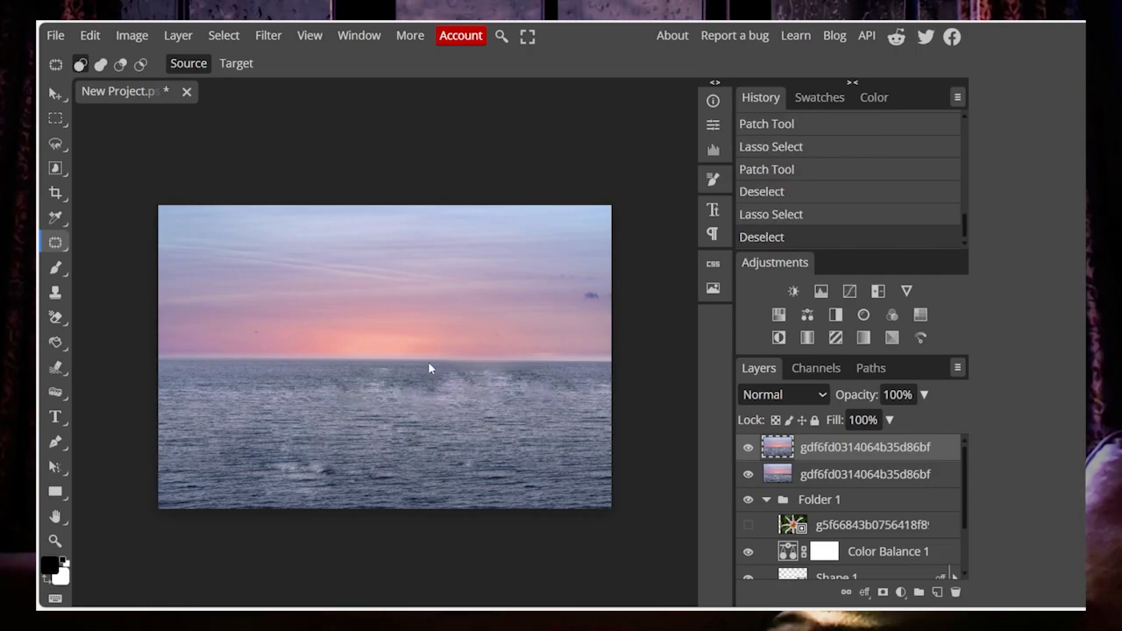
left_click_drag(592, 361, 431, 361)
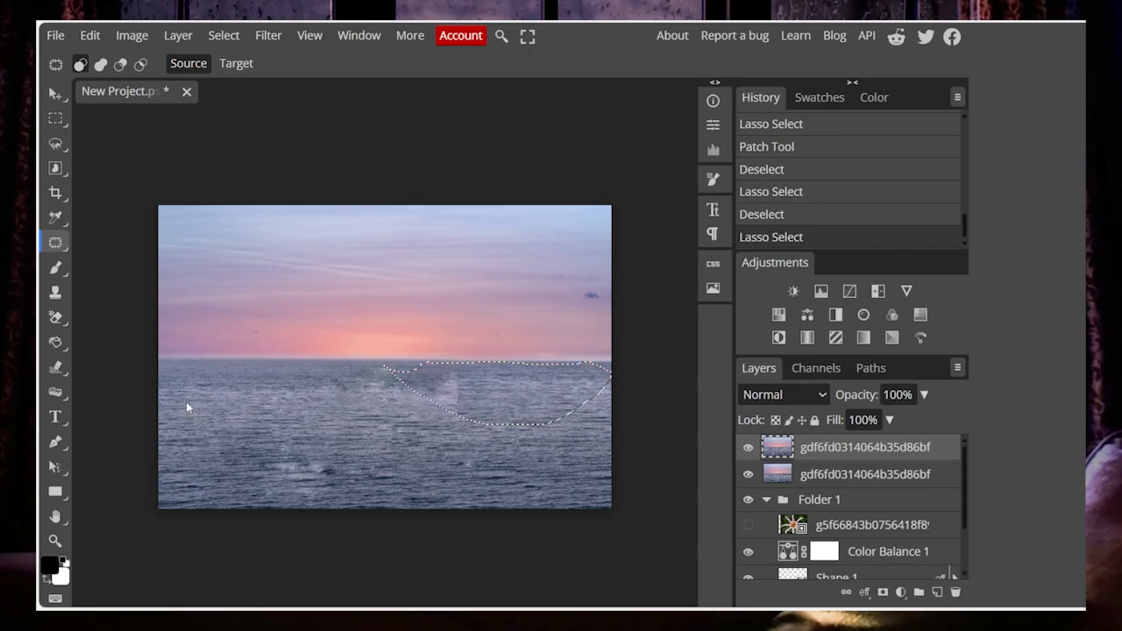
left_click_drag(225, 394, 231, 385)
key("ctrl+d")
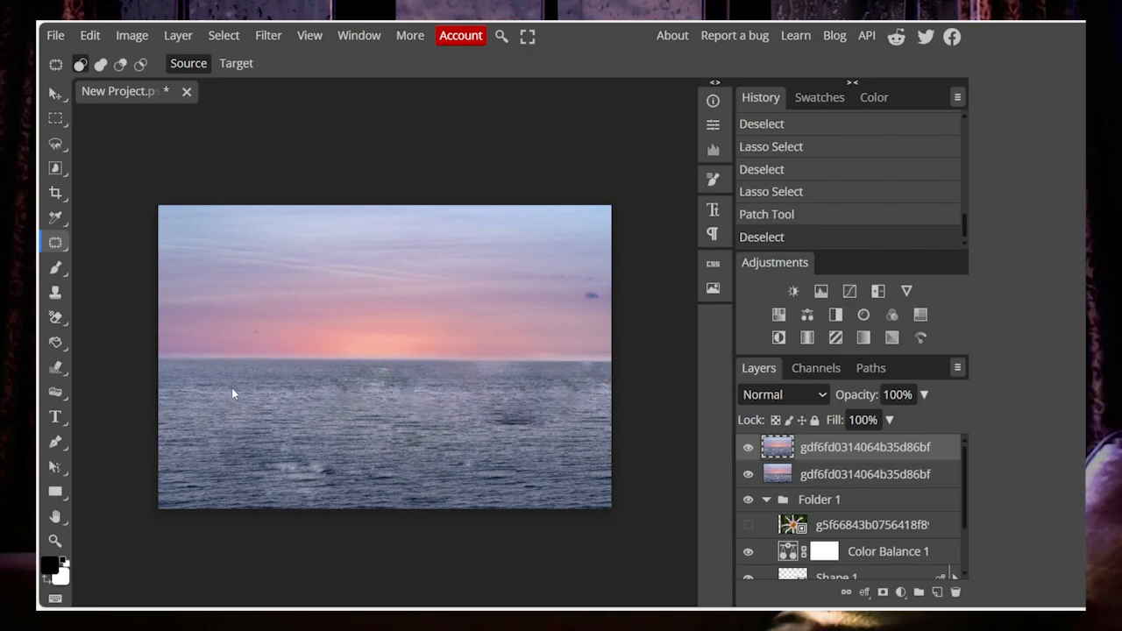
Try the Red Eye Tool with strokes across the sky and around the sun glow, and undo the last stroke.
left_click(61, 250)
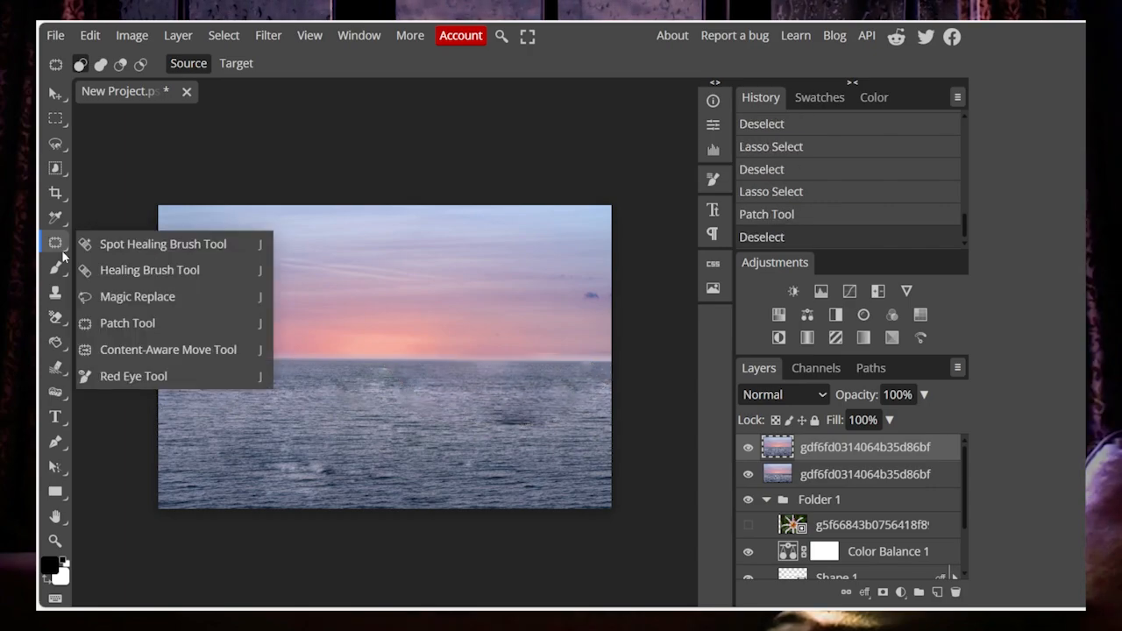
left_click(221, 375)
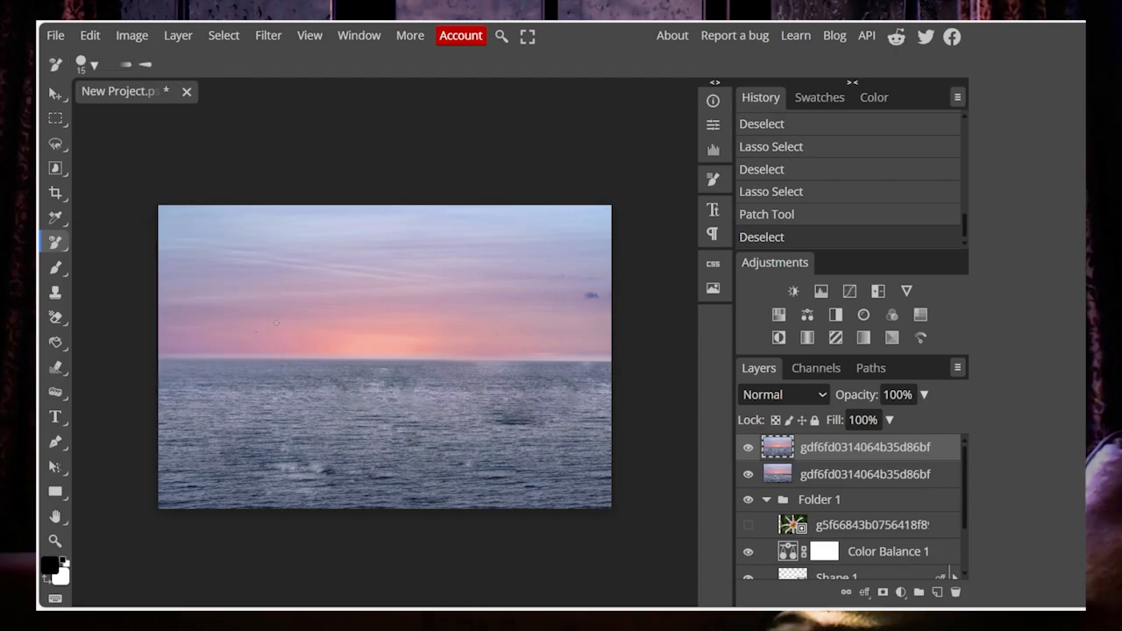
left_click(200, 358)
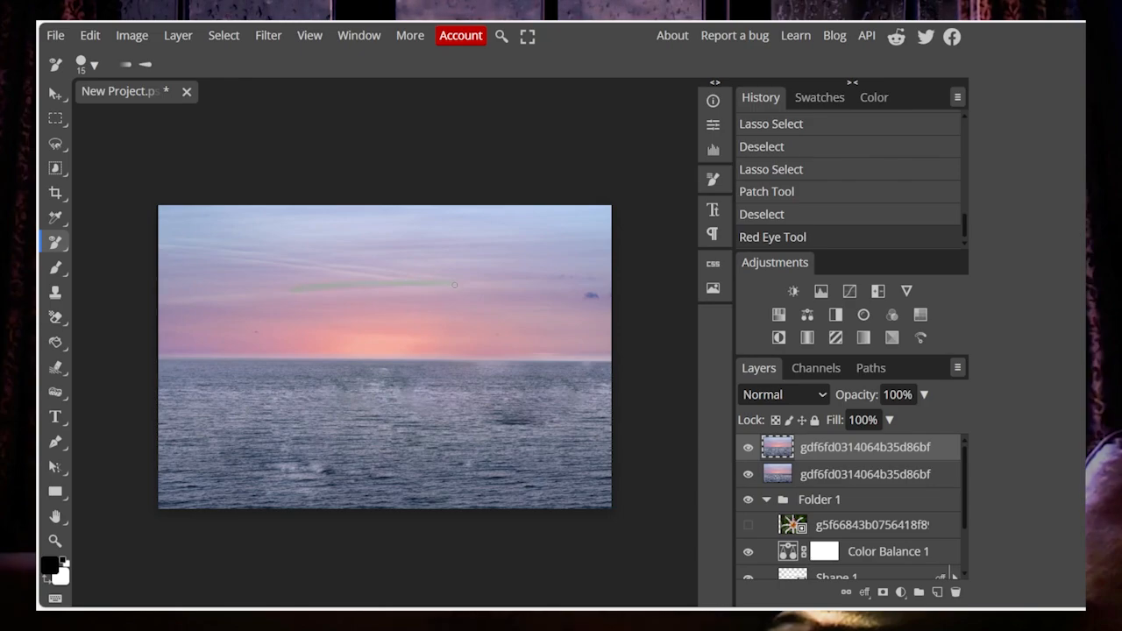
left_click(400, 357)
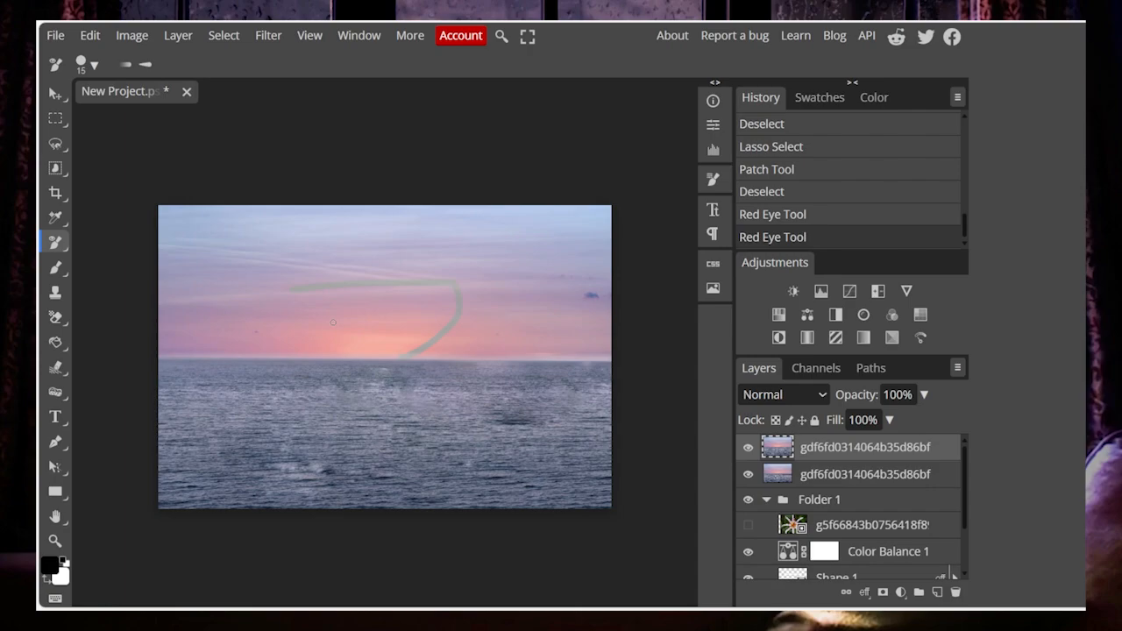
key("ctrl+z")
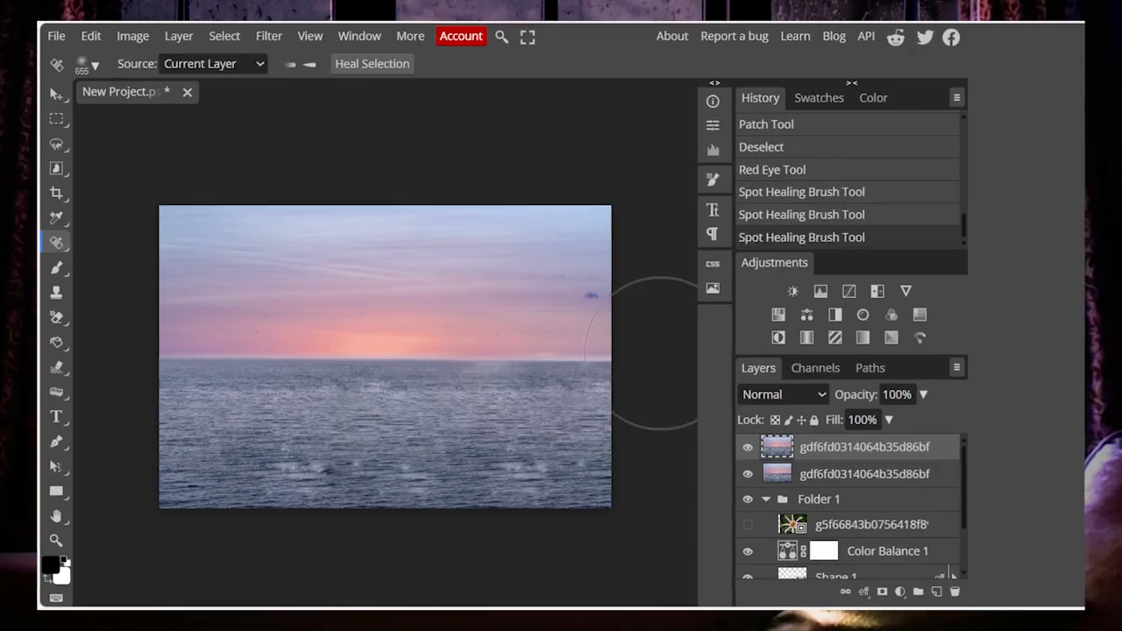
Add a new layer above the photo and scribble looping black lines across the horizon with the 15 px Pencil Tool.
left_click(58, 267)
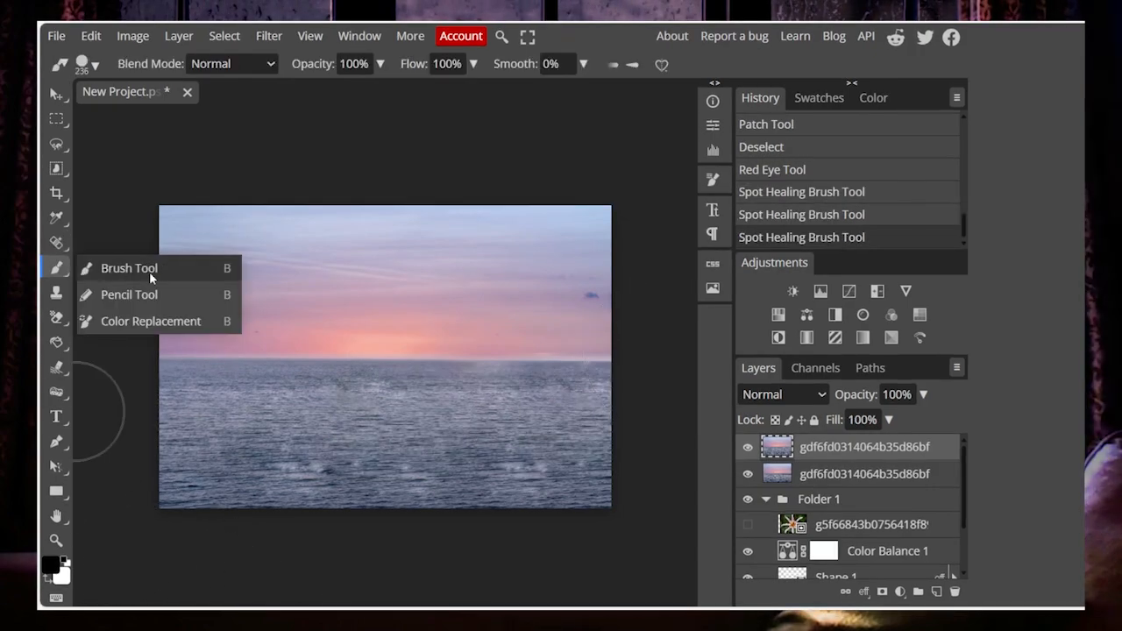
left_click(154, 295)
left_click_drag(239, 289, 393, 304)
key("ctrl+z")
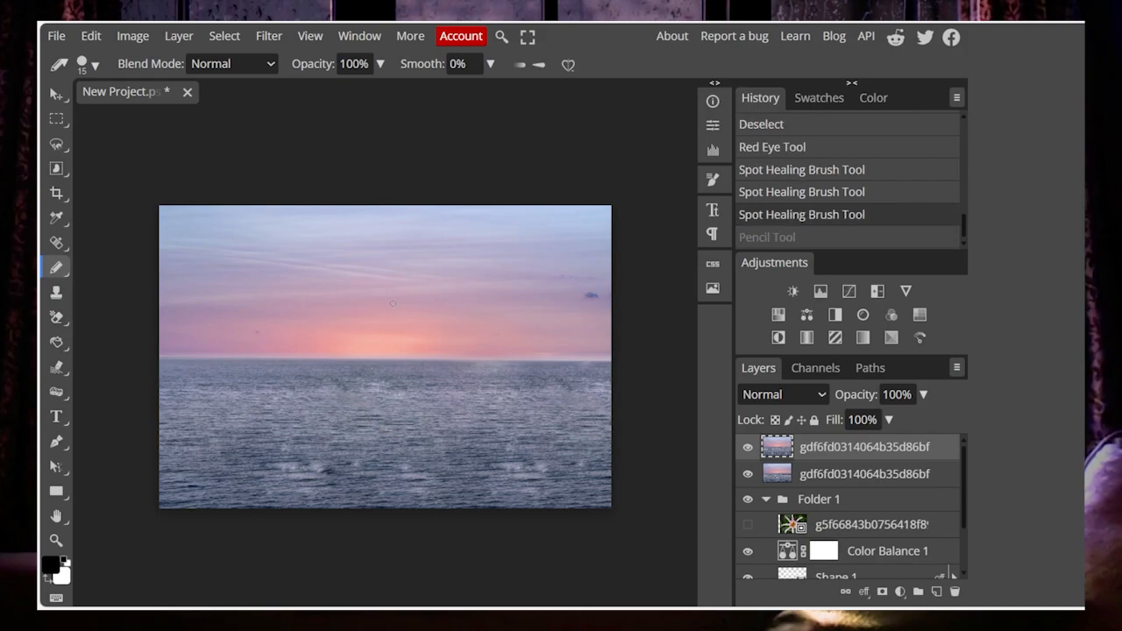
left_click(936, 592)
mouse_move(256, 349)
left_mouse_down()
mouse_move(316, 312)
mouse_move(336, 388)
mouse_move(463, 333)
left_mouse_up()
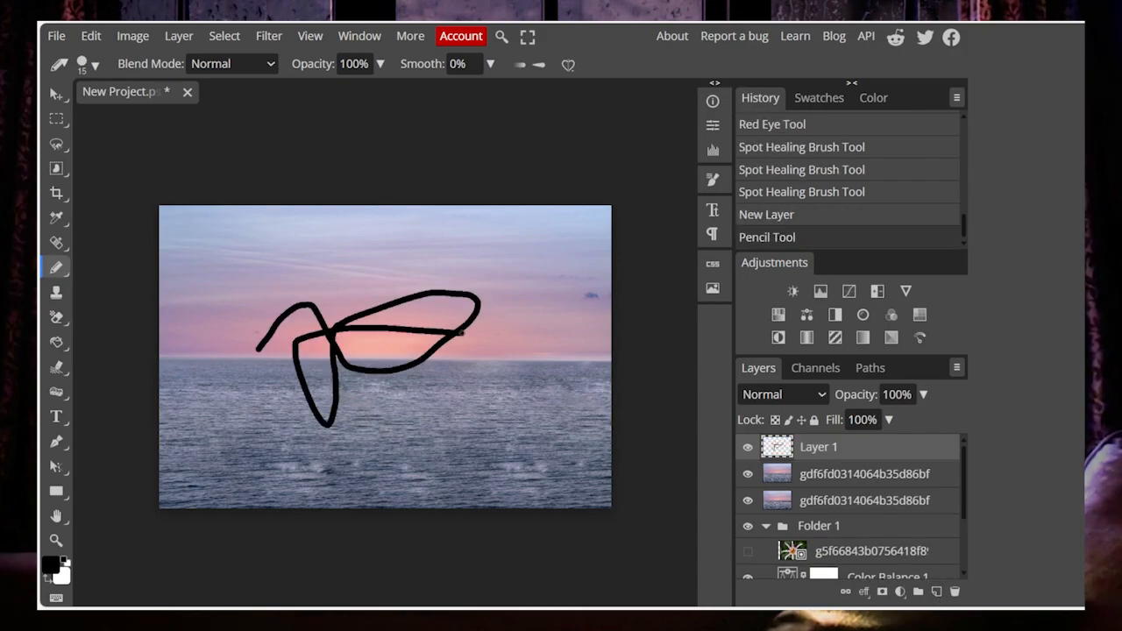
Choose the 100 px default brush tip for the Pencil and scribble thick black strokes over the thin loops.
left_click(94, 66)
left_click(207, 237)
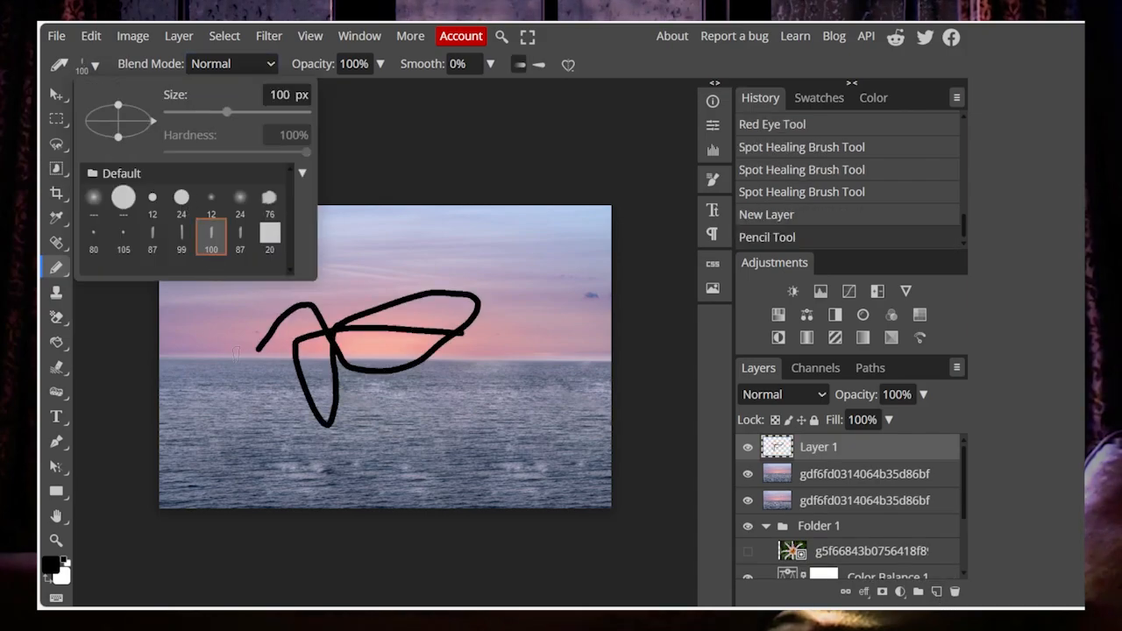
mouse_move(316, 344)
left_mouse_down()
mouse_move(327, 274)
mouse_move(512, 265)
mouse_move(513, 363)
mouse_move(378, 424)
left_mouse_up()
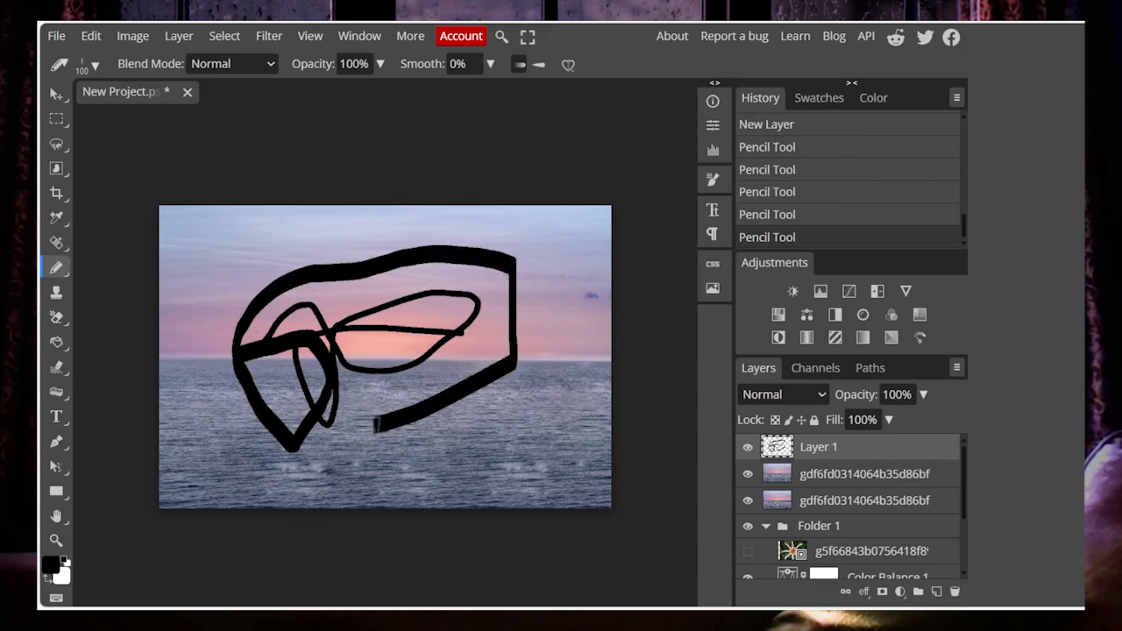
mouse_move(384, 469)
left_mouse_down()
mouse_move(356, 388)
mouse_move(498, 428)
mouse_move(303, 362)
mouse_move(543, 382)
left_mouse_up()
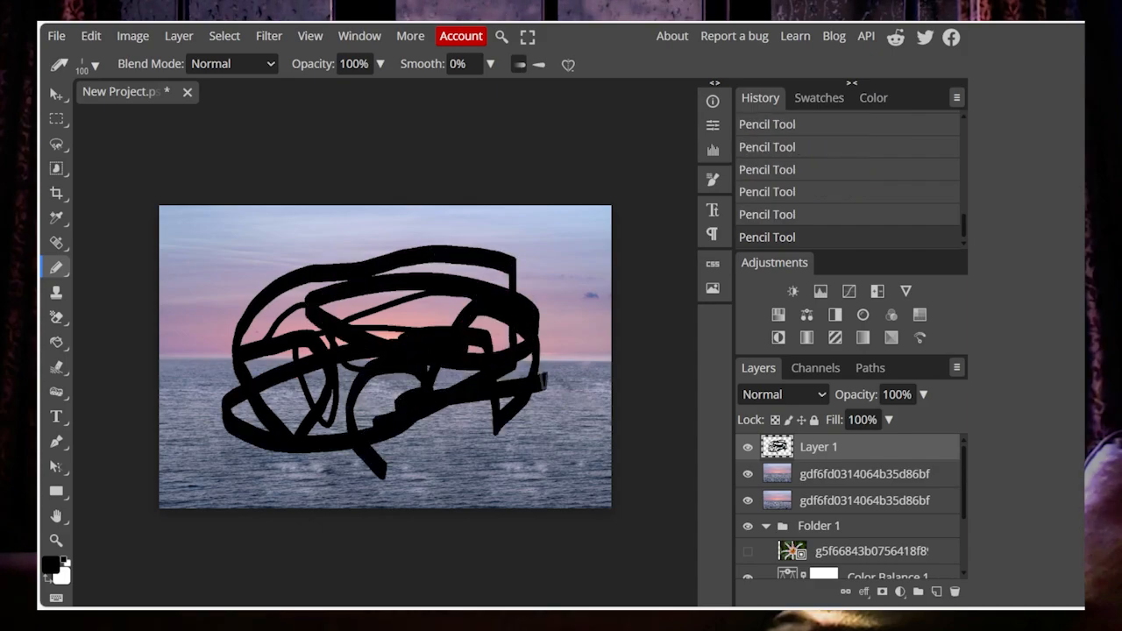
Try Color Replacement on the black scribble, first in Hue mode with black, then with white as foreground and Color as blend mode.
right_click(56, 268)
left_click(132, 321)
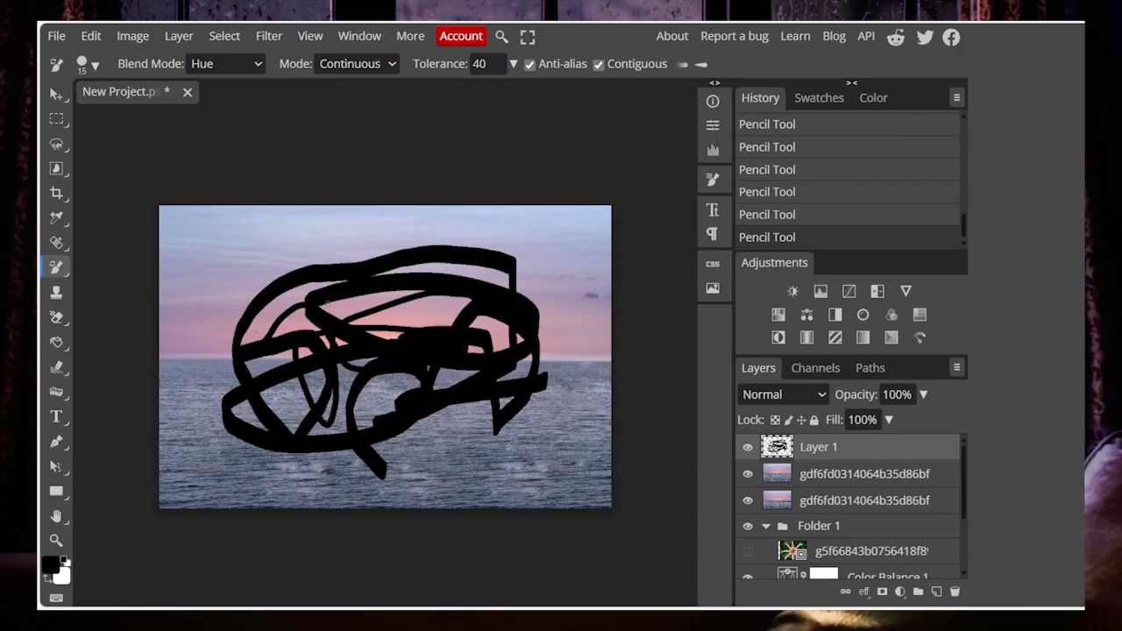
left_click_drag(328, 303, 404, 342)
left_click_drag(301, 274, 399, 255)
left_click(48, 578)
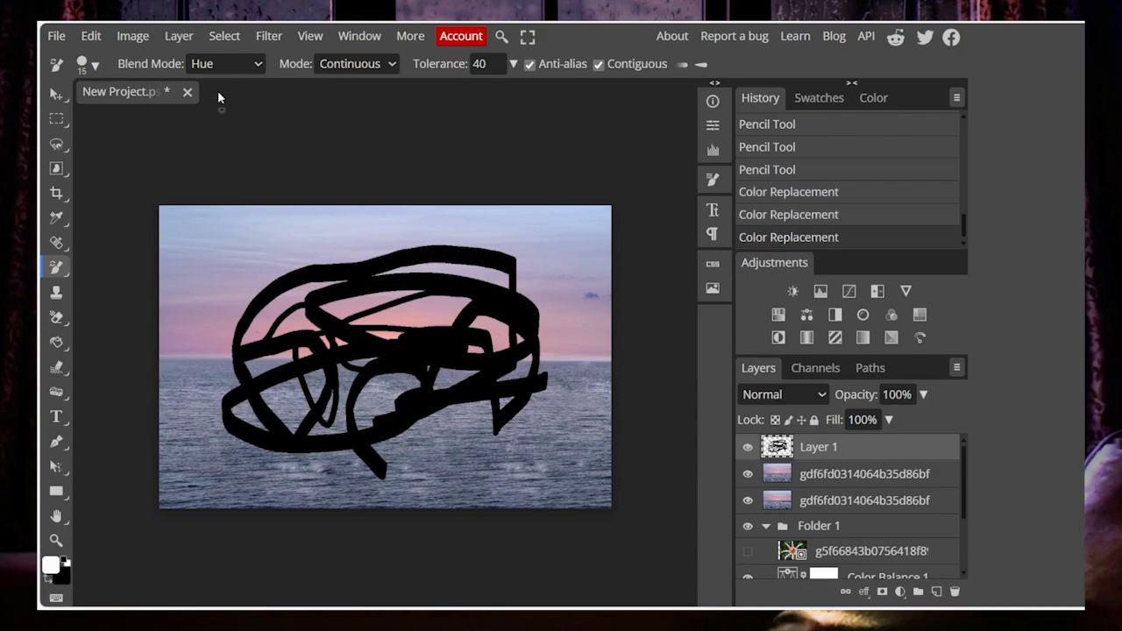
key("Down")
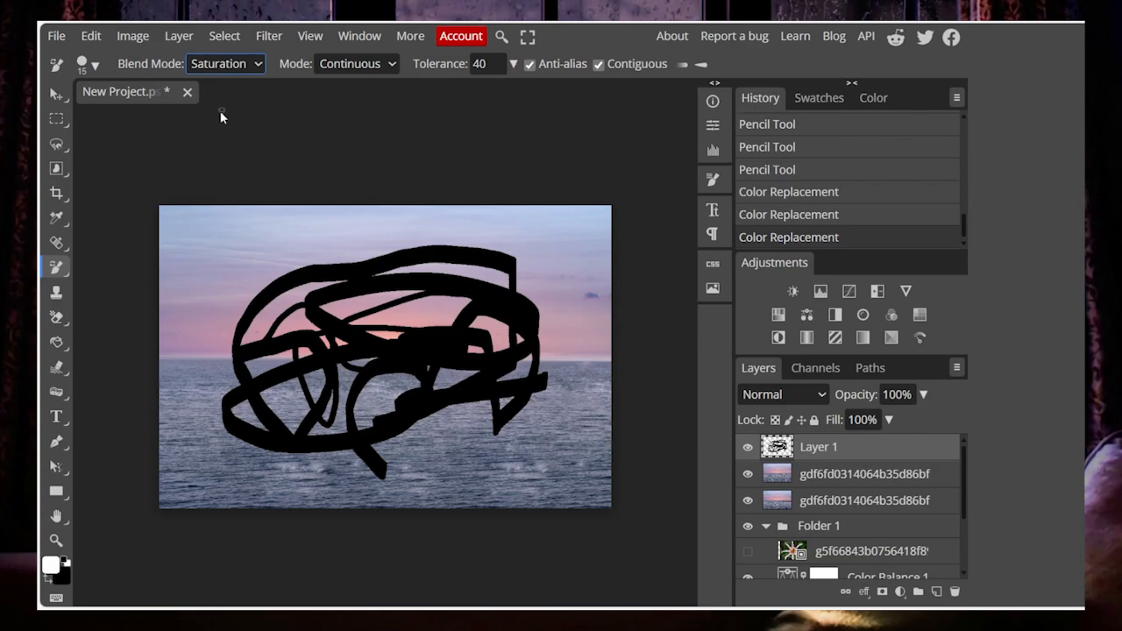
key("Down")
left_click_drag(411, 258, 335, 235)
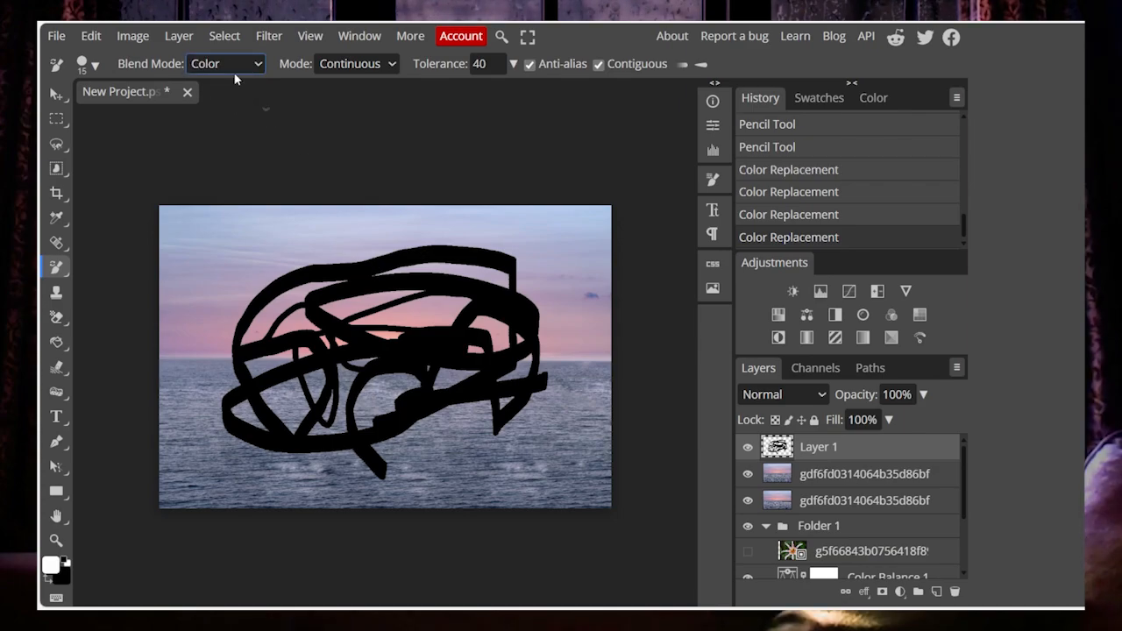
Delete the layer holding the black scribble.
left_click(326, 69)
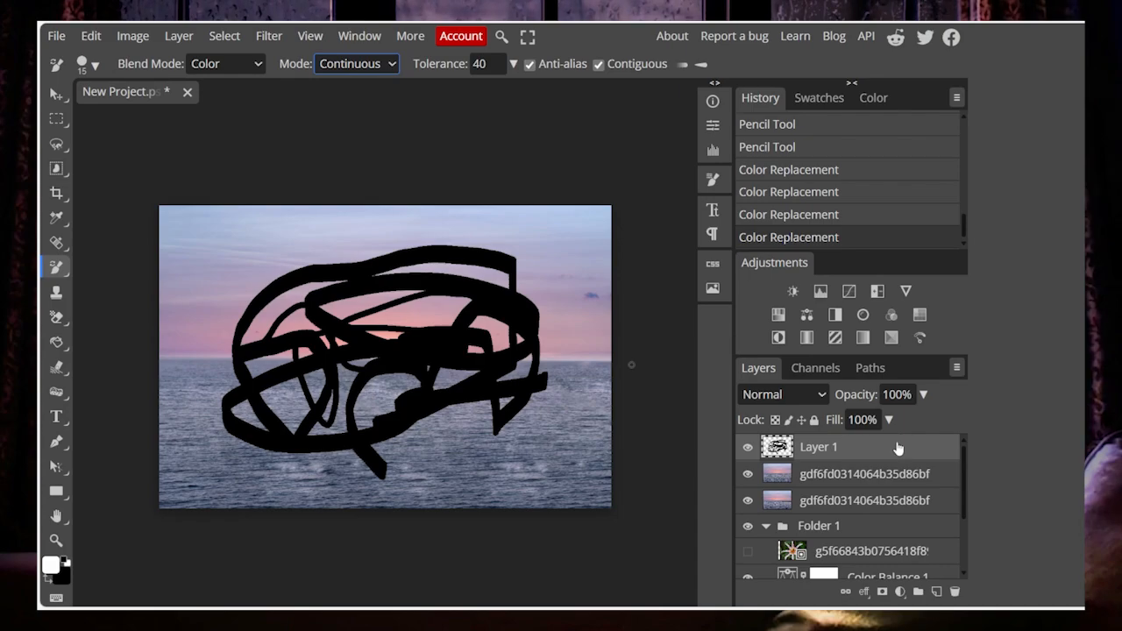
left_click_drag(893, 451, 956, 594)
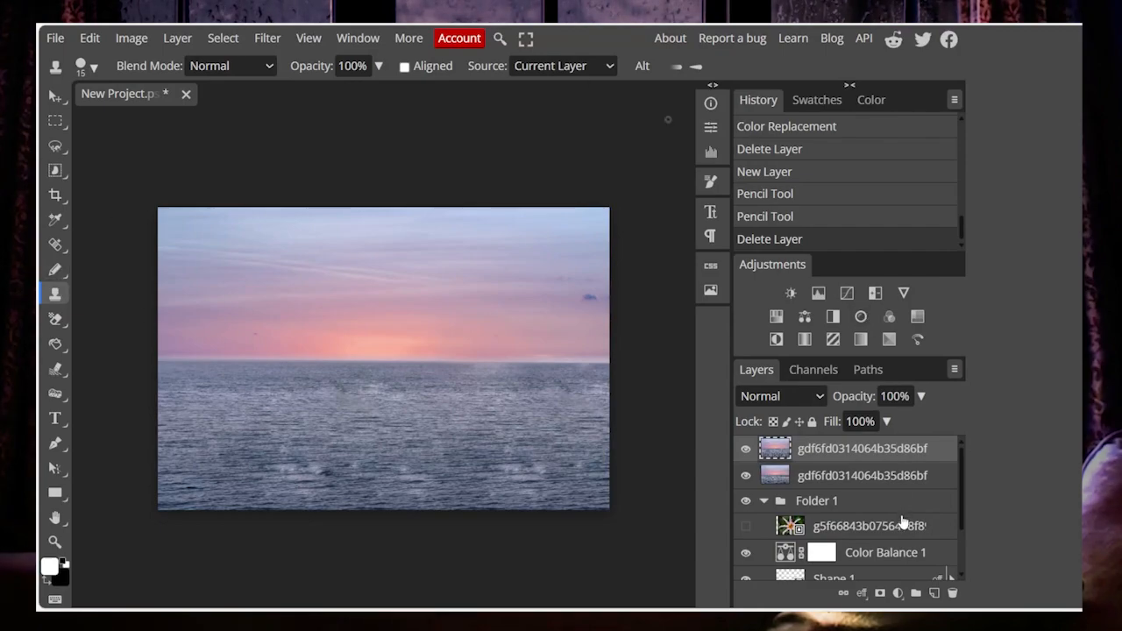
Add a new layer and set the Clone Tool to sample All Layers with a 74 px brush of reduced hardness.
left_click(935, 593)
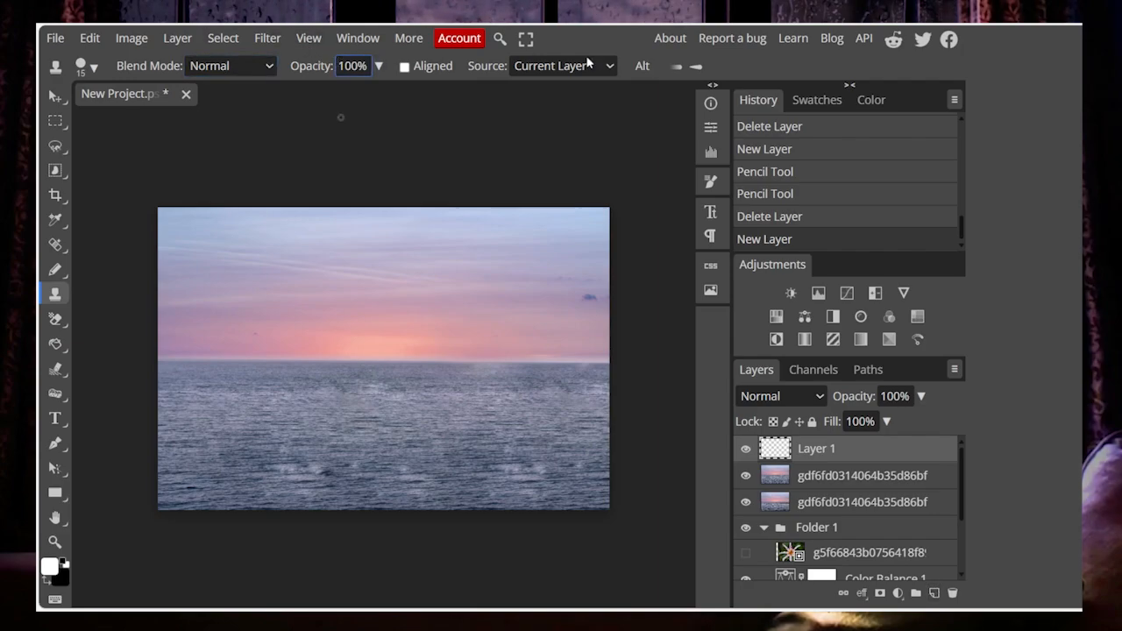
left_click(611, 68)
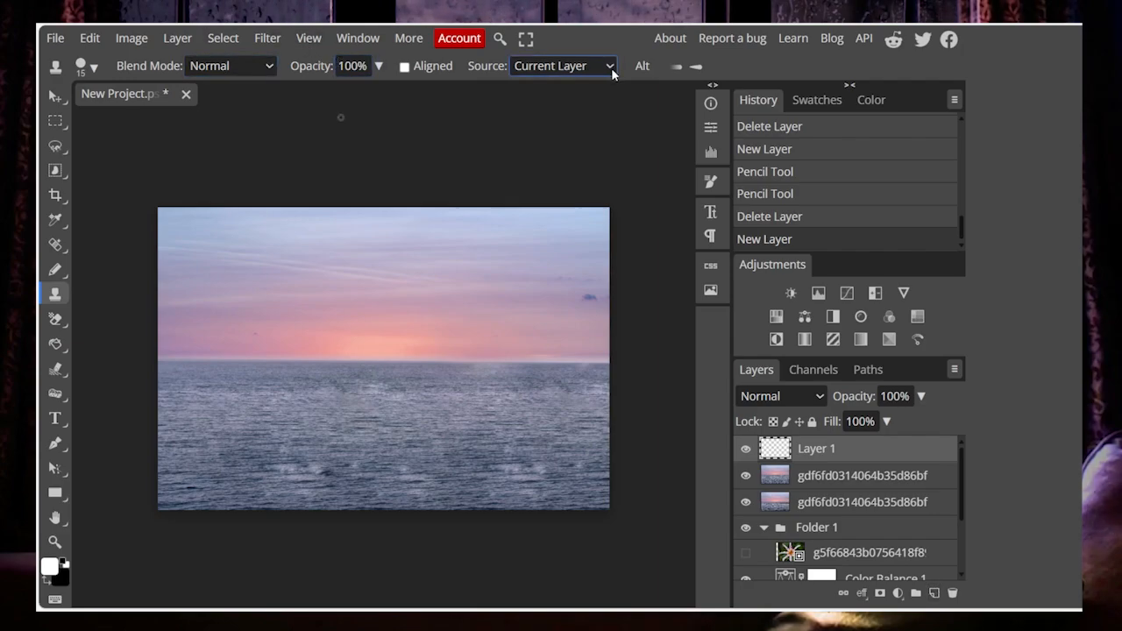
left_click(589, 124)
left_click(87, 66)
left_click_drag(167, 114, 219, 114)
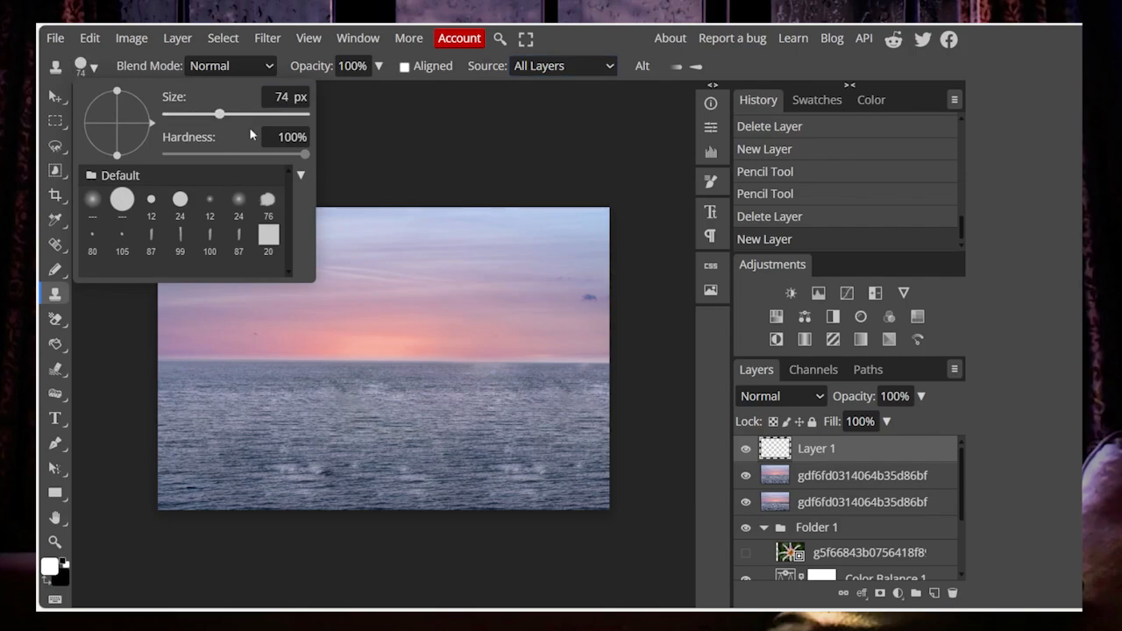
mouse_move(310, 155)
left_mouse_down()
mouse_move(163, 154)
mouse_move(259, 154)
left_mouse_up()
left_click(270, 349)
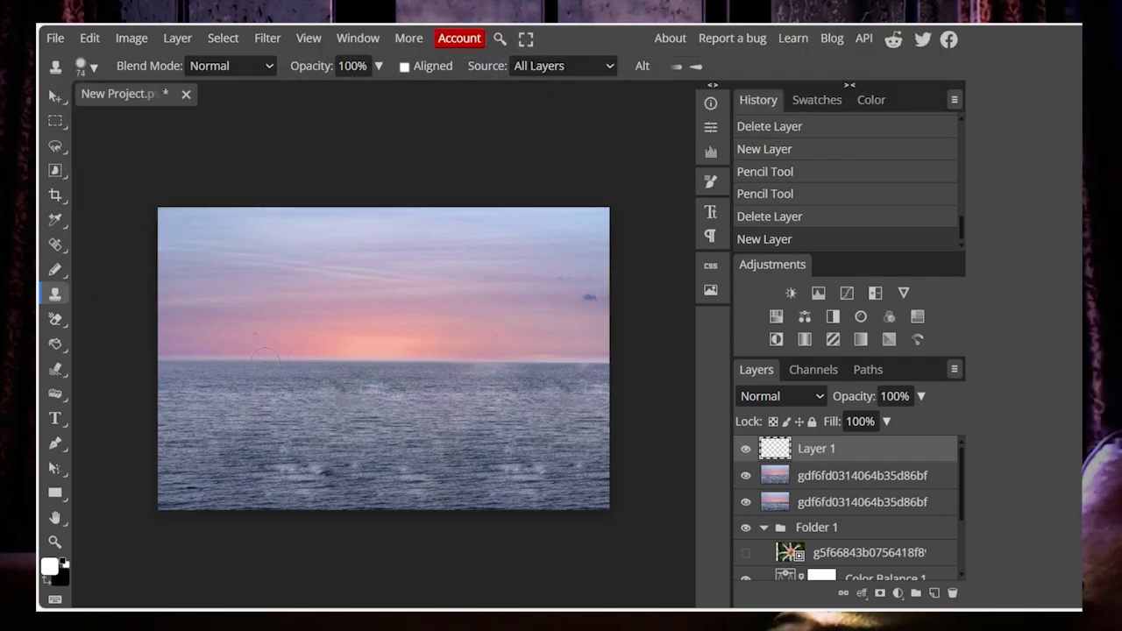
Sample the horizon left of the sun glow, clone sky and sea across the photo on the new layer, and shift that layer down-left.
left_click(265, 361, "alt")
mouse_move(408, 354)
left_mouse_down()
mouse_move(495, 367)
mouse_move(397, 352)
mouse_move(613, 357)
mouse_move(548, 351)
mouse_move(565, 285)
mouse_move(576, 345)
mouse_move(532, 241)
mouse_move(551, 348)
left_mouse_up()
mouse_move(394, 367)
left_mouse_down()
mouse_move(313, 356)
mouse_move(456, 245)
mouse_move(315, 294)
mouse_move(353, 309)
mouse_move(325, 232)
mouse_move(394, 225)
left_mouse_up()
mouse_move(283, 412)
left_mouse_down()
mouse_move(398, 506)
mouse_move(325, 478)
mouse_move(314, 491)
mouse_move(408, 500)
mouse_move(561, 477)
mouse_move(596, 456)
left_mouse_up()
left_click_drag(568, 319, 514, 135)
mouse_move(515, 307)
left_mouse_down()
mouse_move(544, 412)
mouse_move(619, 461)
mouse_move(538, 314)
mouse_move(544, 353)
mouse_move(451, 499)
mouse_move(548, 509)
left_mouse_up()
left_click(55, 96)
mouse_move(590, 301)
left_mouse_down()
mouse_move(552, 326)
mouse_move(596, 307)
mouse_move(333, 282)
mouse_move(243, 254)
mouse_move(529, 342)
left_mouse_up()
Paint over the cloned blocks with the Healing Brush Tool at 241 px to blend them into the seascape.
right_click(61, 248)
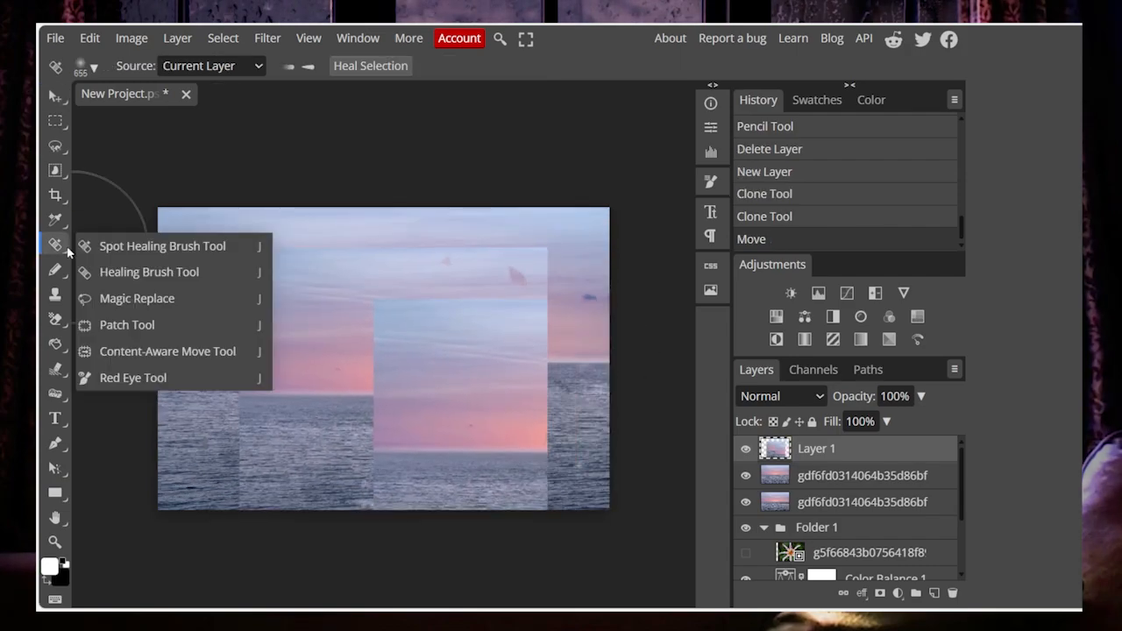
left_click(123, 275)
mouse_move(382, 355)
left_mouse_down()
mouse_move(288, 355)
mouse_move(518, 417)
mouse_move(203, 470)
mouse_move(606, 401)
mouse_move(204, 477)
left_mouse_up()
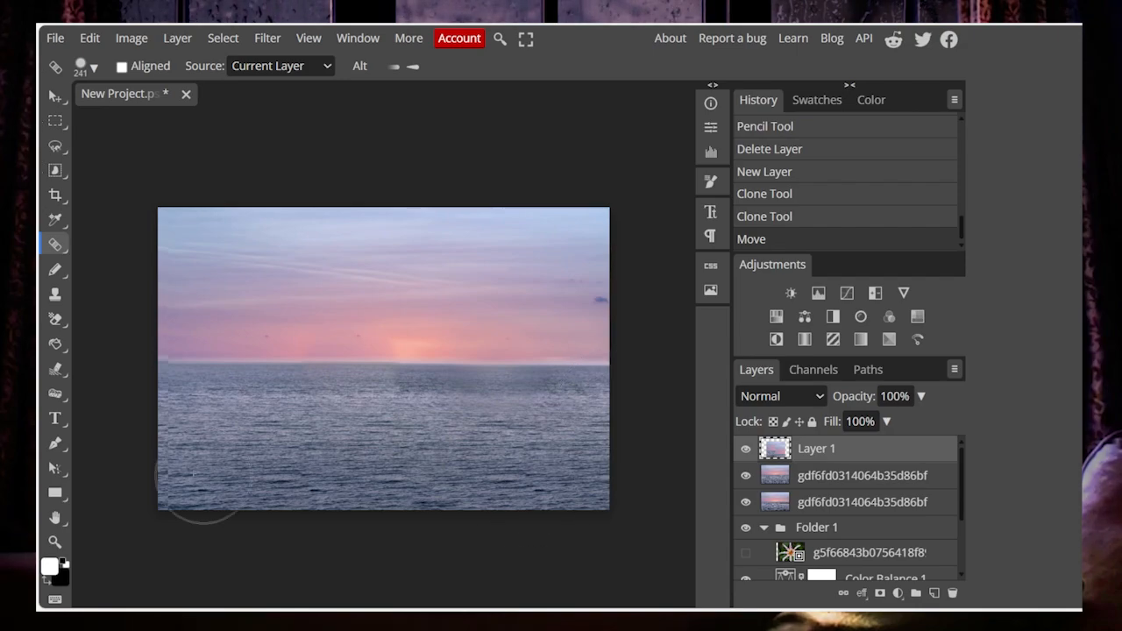
key("v")
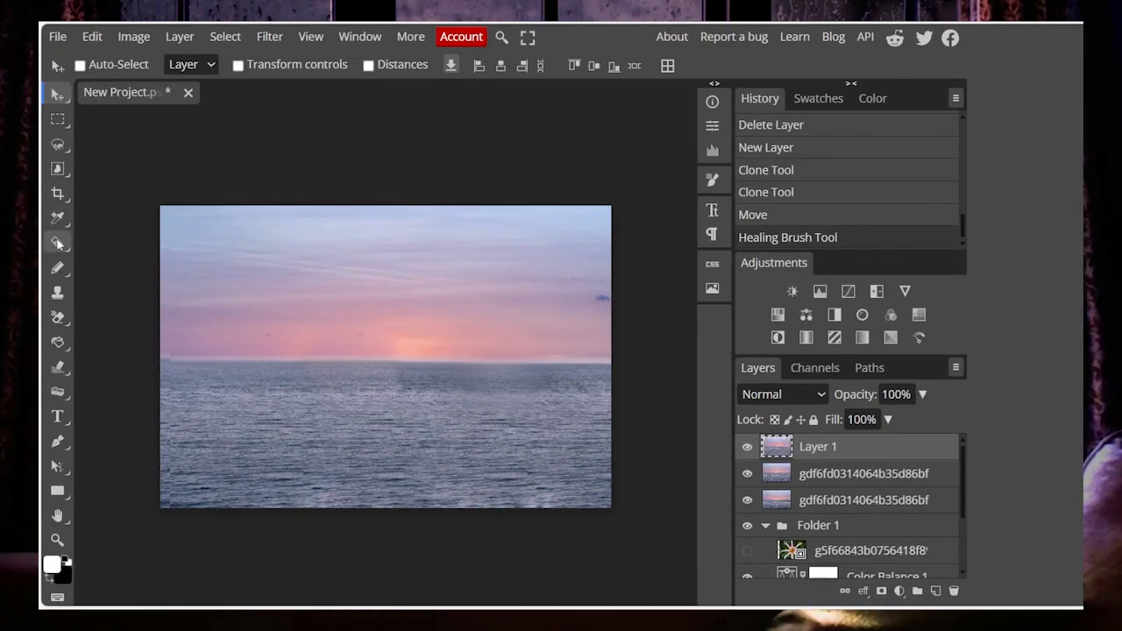
Erase the cloned sky and sea from Layer 1 with the Eraser Tool, using a 174 px brush.
left_click(57, 317)
left_click(106, 315)
left_click(97, 67)
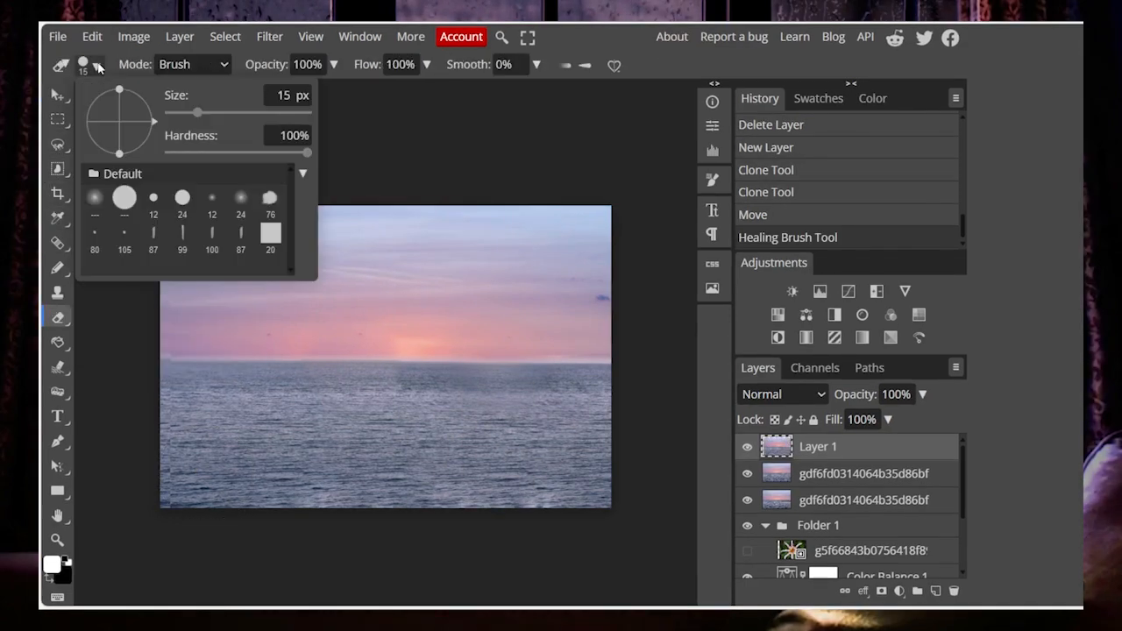
left_click(243, 113)
mouse_move(427, 289)
left_mouse_down()
mouse_move(328, 386)
mouse_move(399, 361)
mouse_move(638, 375)
mouse_move(494, 452)
mouse_move(347, 489)
mouse_move(235, 303)
mouse_move(269, 260)
mouse_move(399, 178)
mouse_move(555, 379)
mouse_move(569, 507)
mouse_move(499, 495)
mouse_move(451, 297)
mouse_move(216, 144)
left_mouse_up()
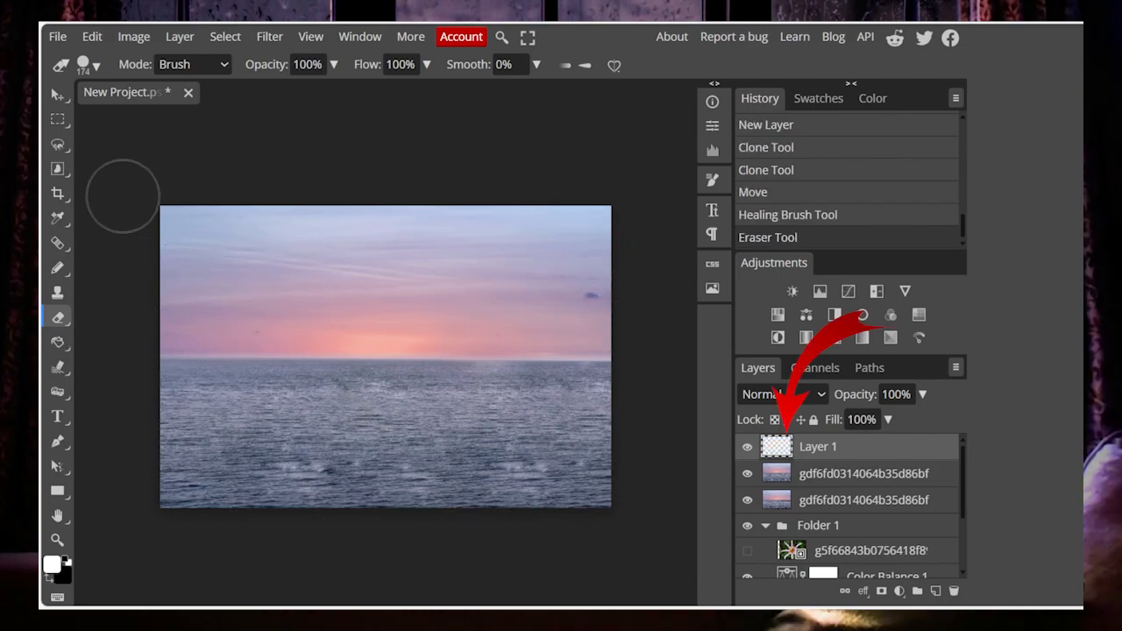
Select the photo layer beneath Layer 1 and erase the sea just below the horizon on its right side with the Background Eraser.
right_click(64, 311)
left_click(96, 345)
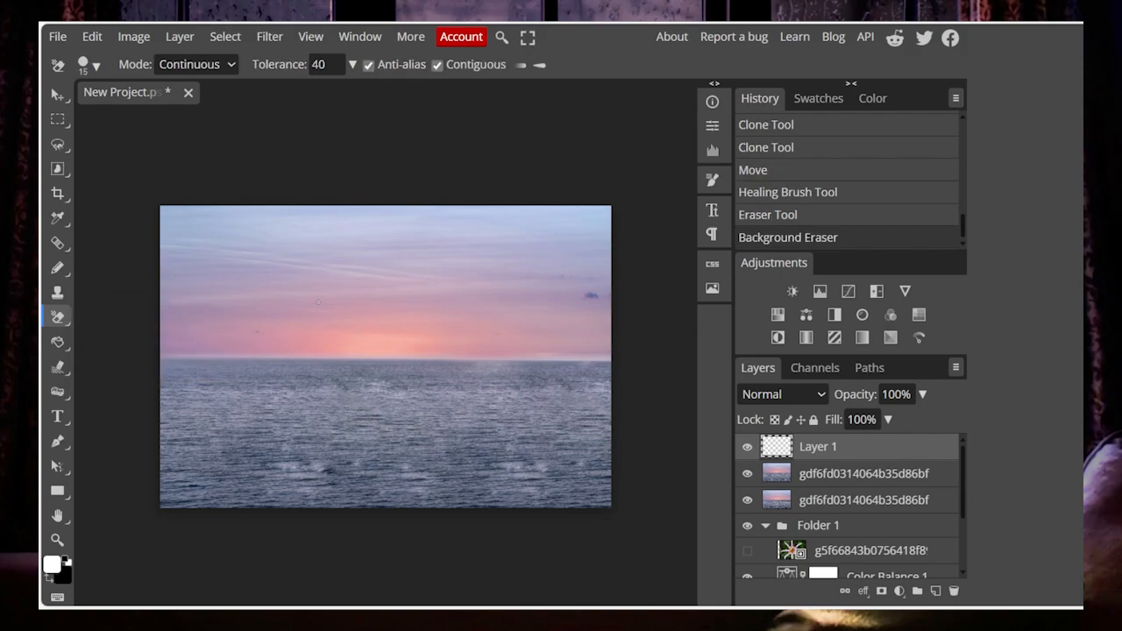
left_click(877, 473)
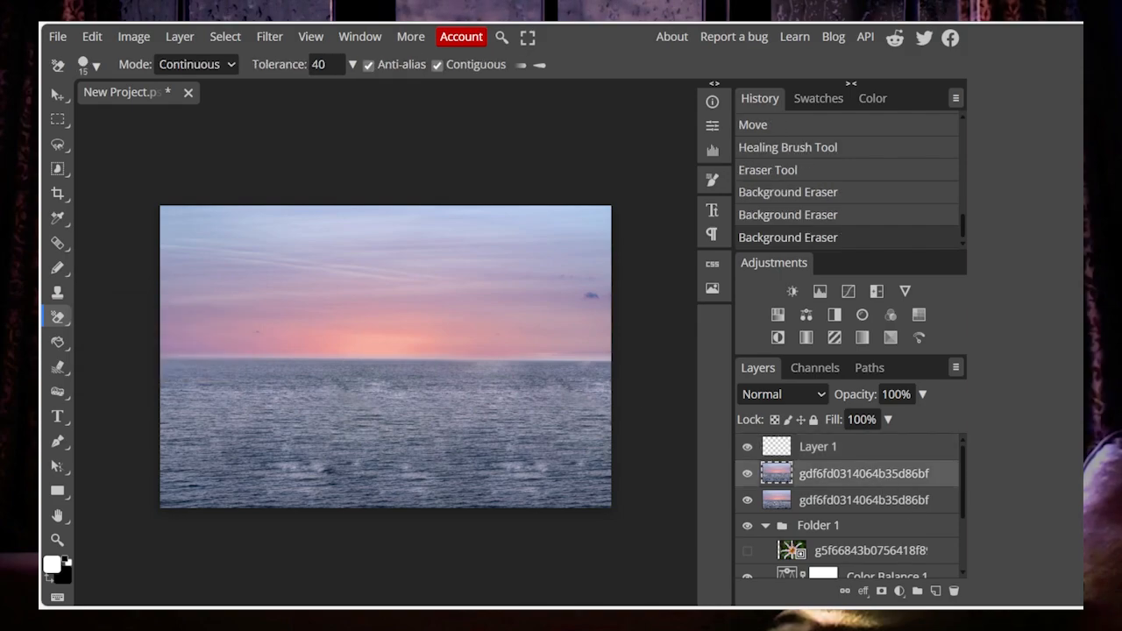
mouse_move(513, 373)
left_mouse_down()
mouse_move(585, 327)
mouse_move(575, 292)
mouse_move(519, 349)
mouse_move(552, 383)
mouse_move(574, 344)
mouse_move(605, 386)
left_mouse_up()
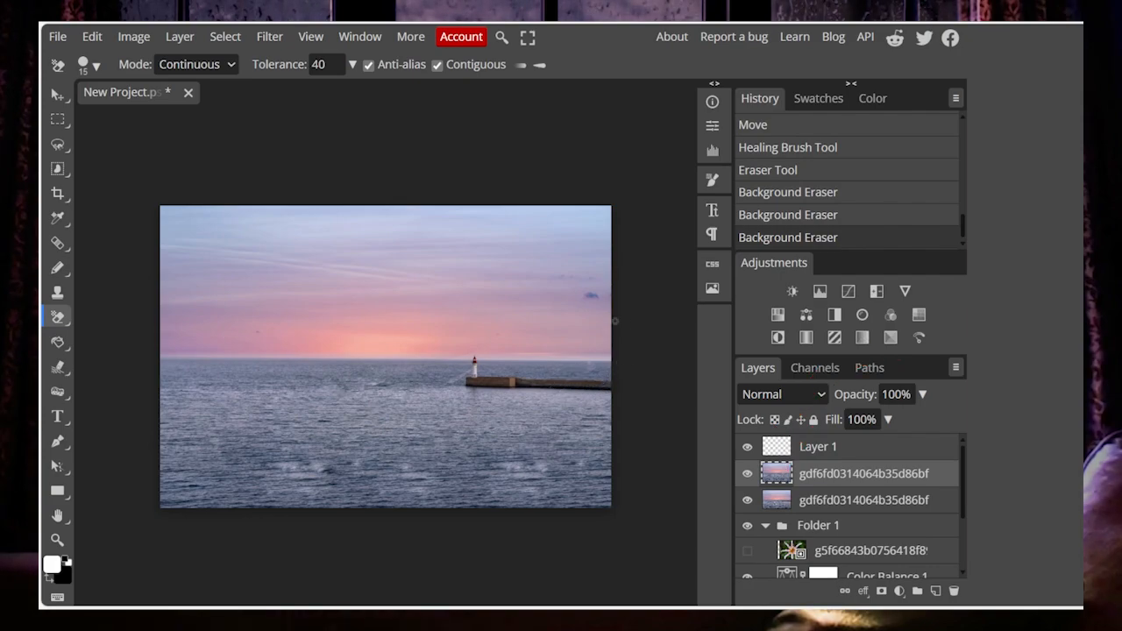
left_click(503, 364)
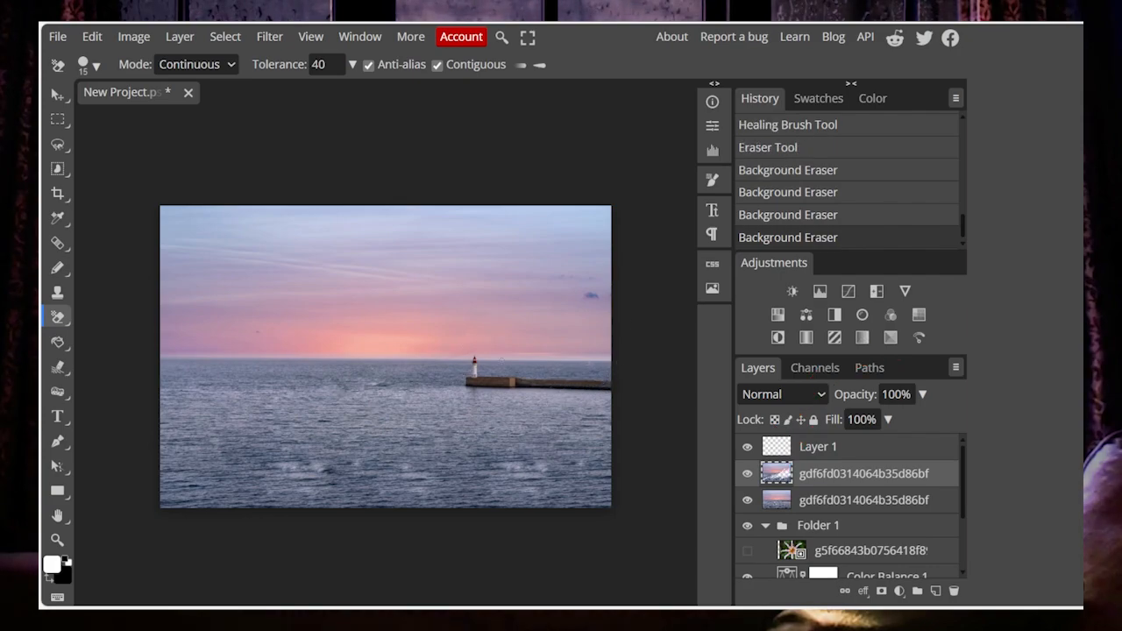
Undo all the Background Eraser strokes and the Eraser Tool stroke.
key("ctrl+z")
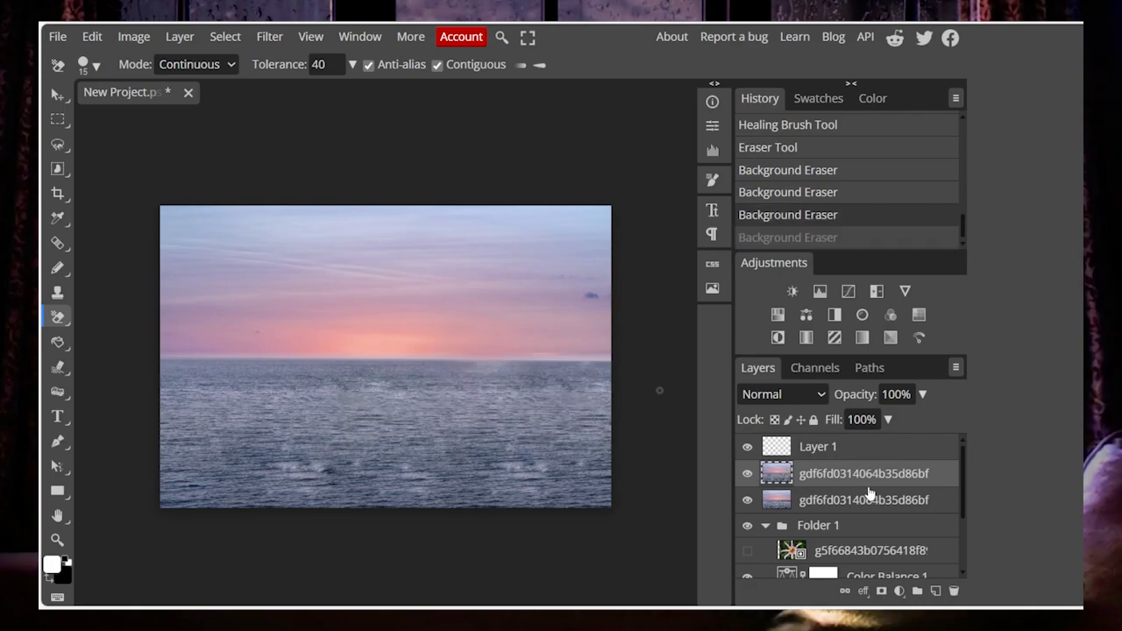
key("ctrl+z")
key("ctrl+z")
key("ctrl+z")
key("ctrl+z")
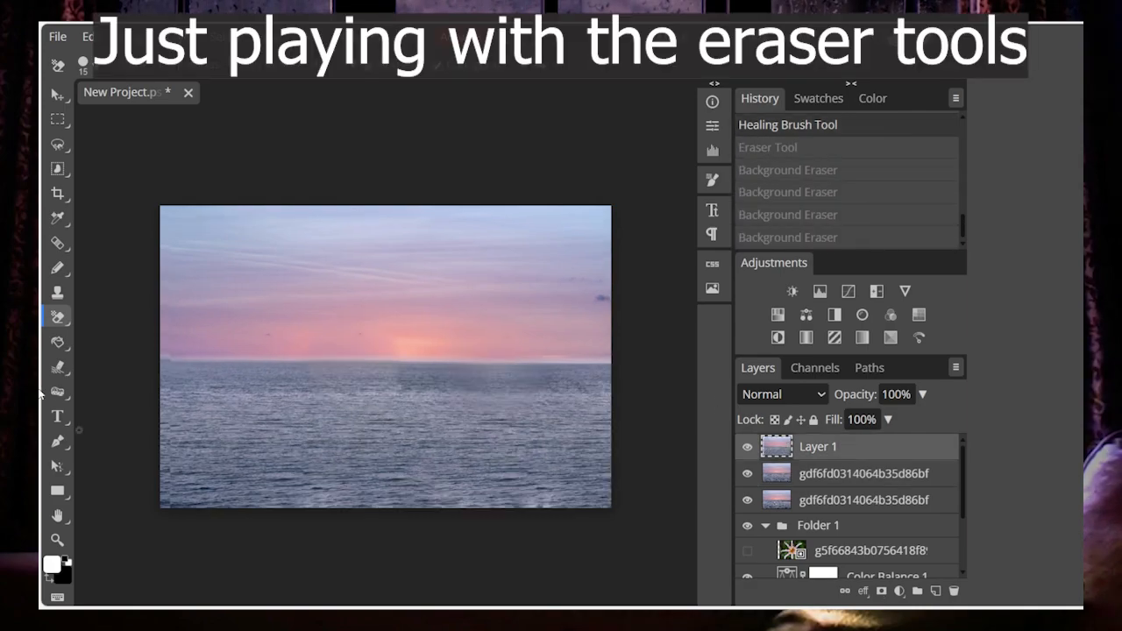
Erase sky and sea areas of Layer 1 with the Magic Eraser and delete that layer.
right_click(58, 316)
left_click(170, 375)
left_click(496, 347)
left_click(397, 408)
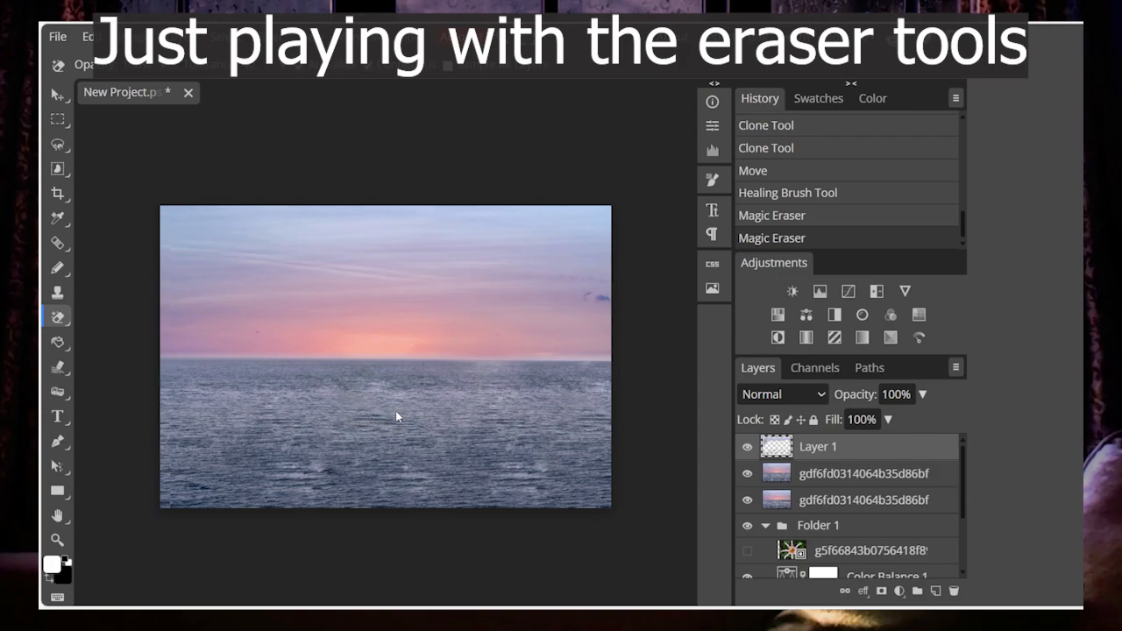
mouse_move(819, 447)
left_mouse_down()
mouse_move(955, 550)
mouse_move(954, 591)
left_mouse_up()
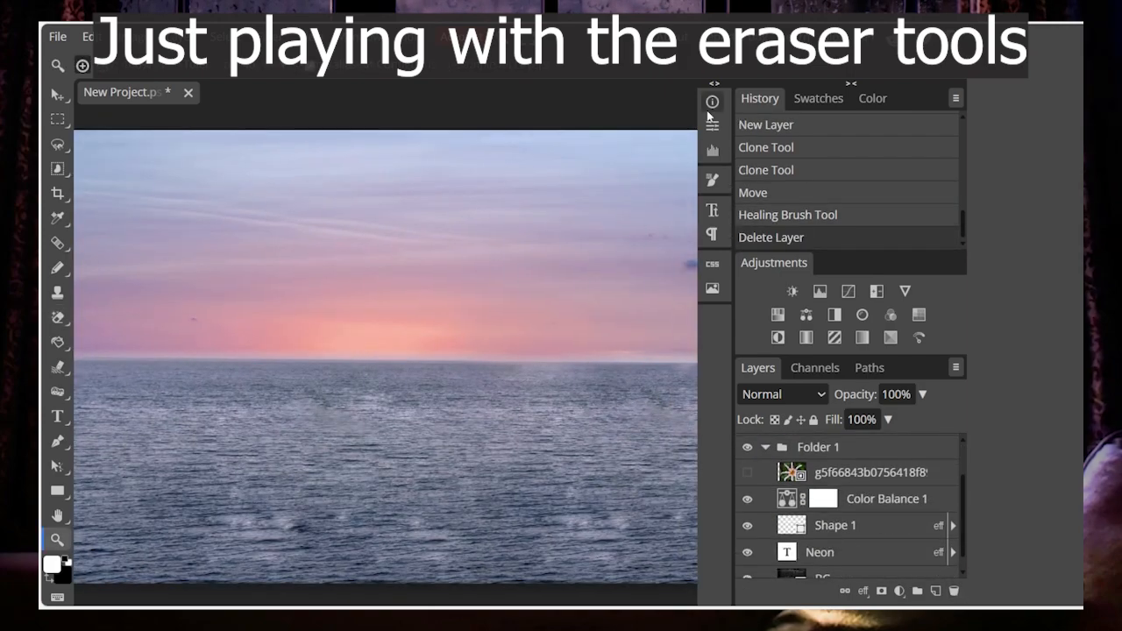
Place the pink dahlia photo from the image gallery above the seascape and switch to the Magic Eraser.
left_click(714, 291)
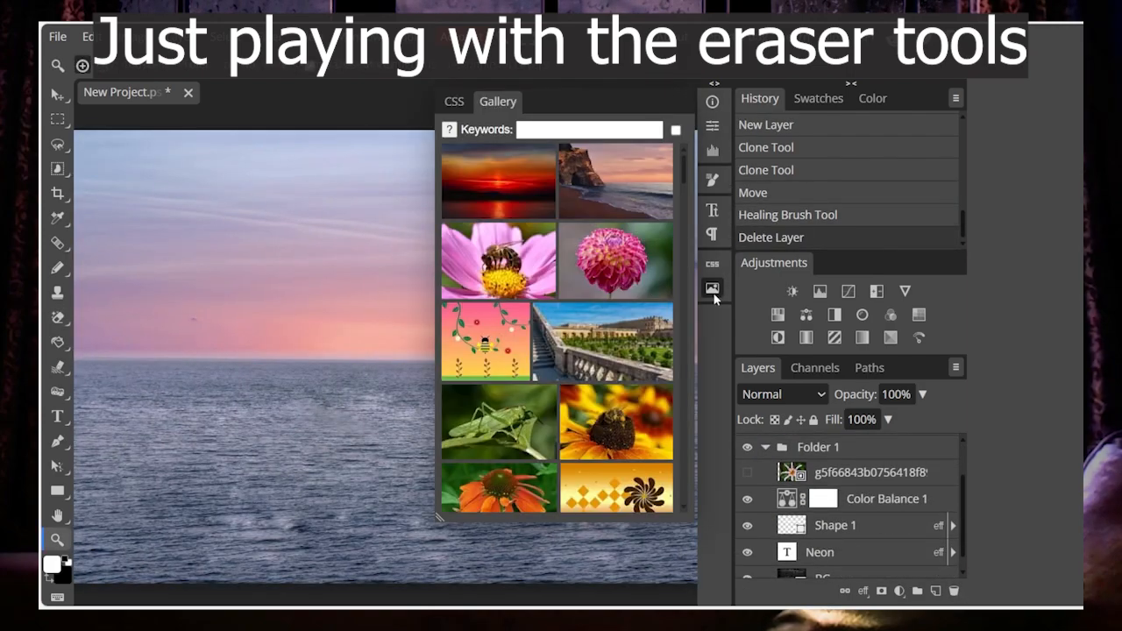
left_click(628, 274)
left_click(713, 289)
right_click(58, 318)
left_click(170, 374)
left_click_drag(963, 489, 964, 443)
Rasterize the dahlia smart object layer so that it can be erased.
left_click(418, 369)
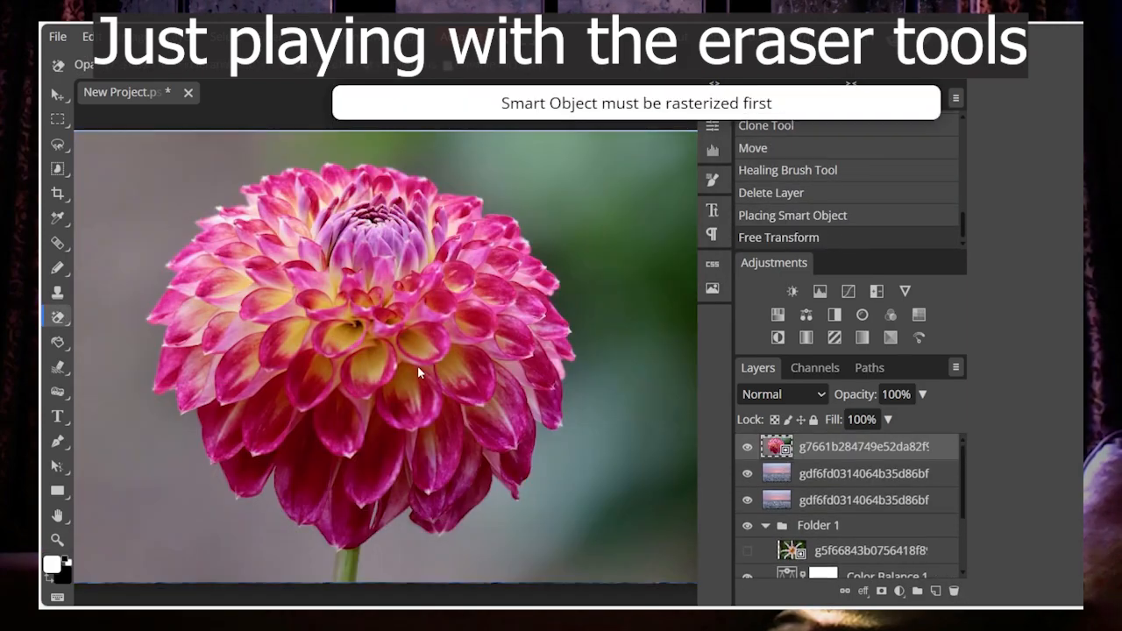
double_click(902, 451)
left_click(491, 412)
right_click(880, 449)
left_click(735, 388)
Try the Magic Eraser on the dahlia's central and upper-left petals and undo the last erasure.
left_click(348, 343)
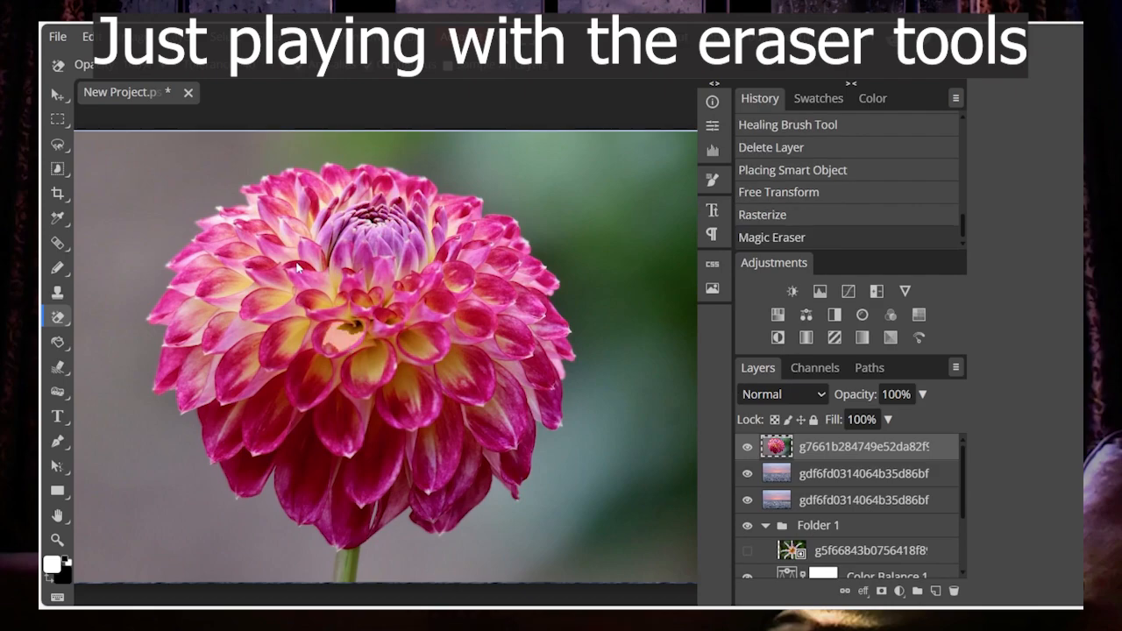
left_click(298, 267)
left_click(310, 182)
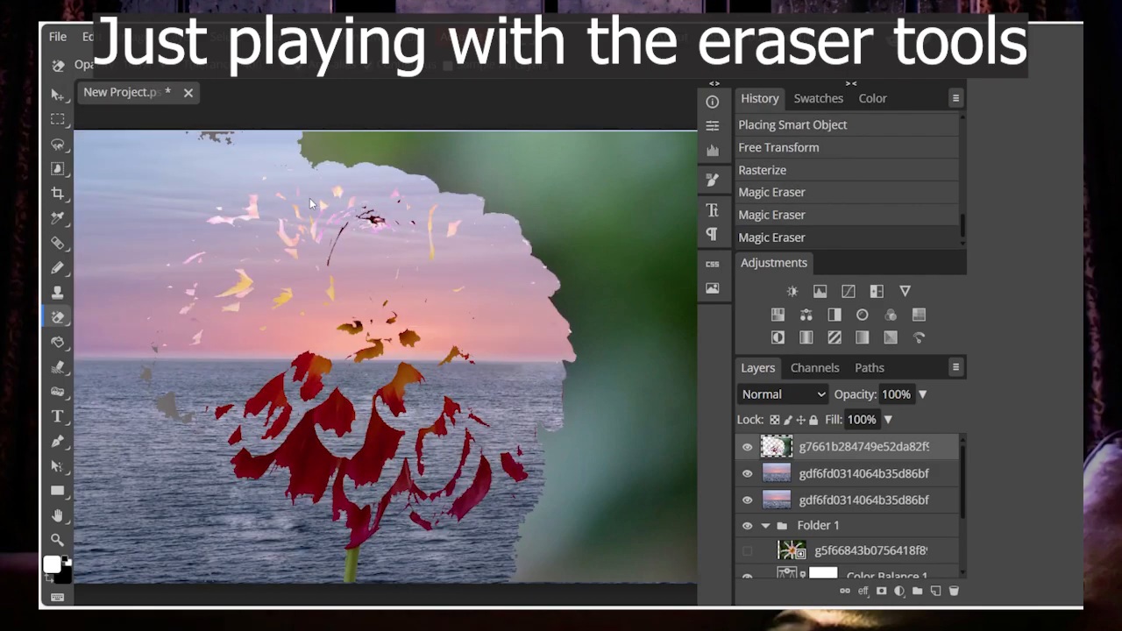
key("ctrl+z")
Remove petal colours across the dahlia's right side, centre and lower half with the Magic Eraser.
left_click(508, 254)
left_click(499, 307)
left_click(430, 280)
left_click(378, 241)
left_click(395, 461)
left_click(463, 367)
left_click(519, 405)
left_click(267, 412)
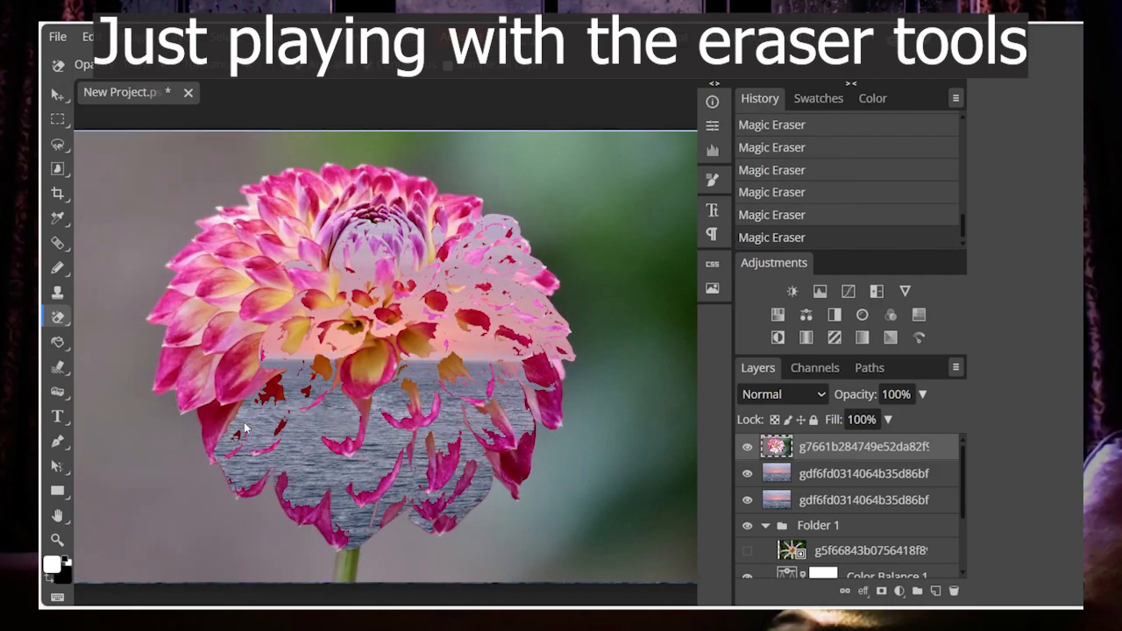
Magic-erase the dahlia's left petals, its central petal and the petals around its crown.
left_click(235, 364)
left_click(293, 329)
left_click(230, 285)
left_click(186, 373)
left_click(370, 361)
left_click(333, 186)
left_click(374, 193)
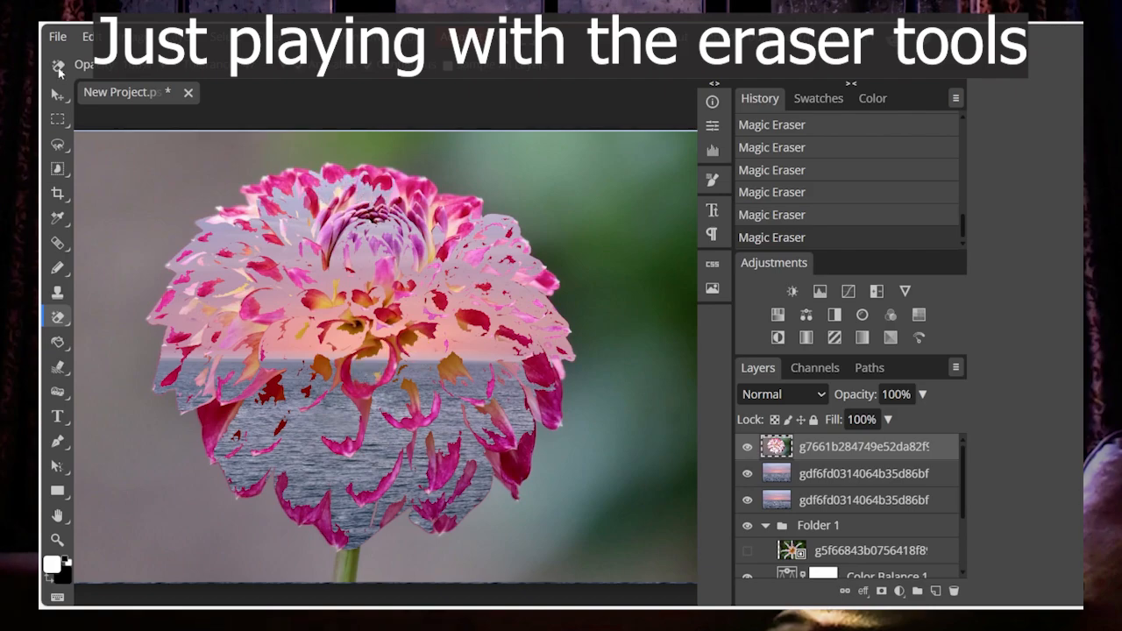
Brush the Background Eraser from the dahlia's lower-left petals up to its centre.
right_click(58, 318)
left_click(104, 321)
left_click(82, 64)
right_click(58, 317)
left_click(110, 345)
left_click(214, 431)
mouse_move(214, 430)
left_mouse_down()
mouse_move(326, 330)
mouse_move(384, 246)
left_mouse_up()
Magic-erase more petals on the dahlia's right side and crown, and delete the dahlia layer.
right_click(58, 317)
left_click(136, 371)
left_click(517, 461)
left_click(545, 393)
left_click(503, 331)
left_click(504, 332)
left_click(399, 185)
left_click(266, 188)
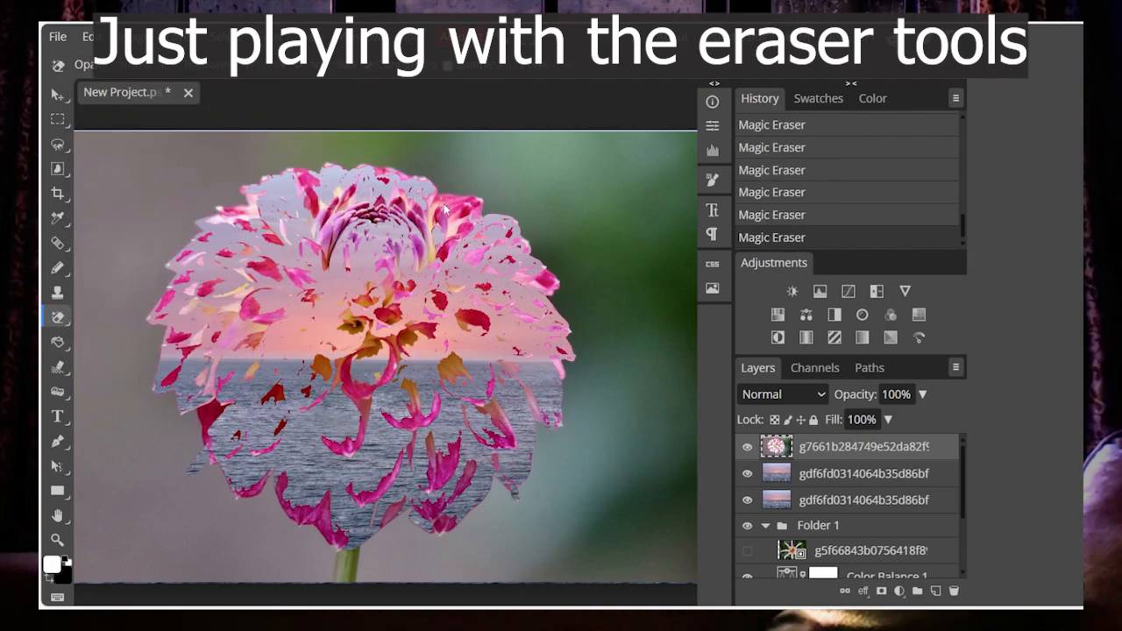
left_click(465, 206)
left_click(332, 244)
key("Delete")
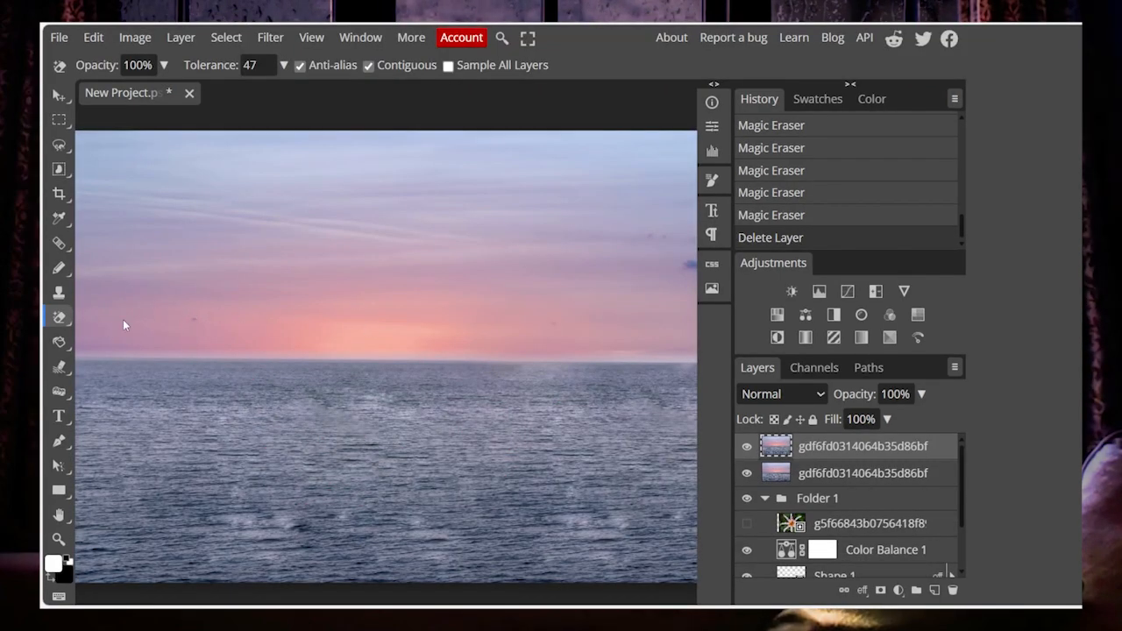
Switch to the Gradient Tool, place the dahlia photo from the gallery as a rasterized layer and add a raster mask to it.
left_click(59, 342)
left_click(109, 341)
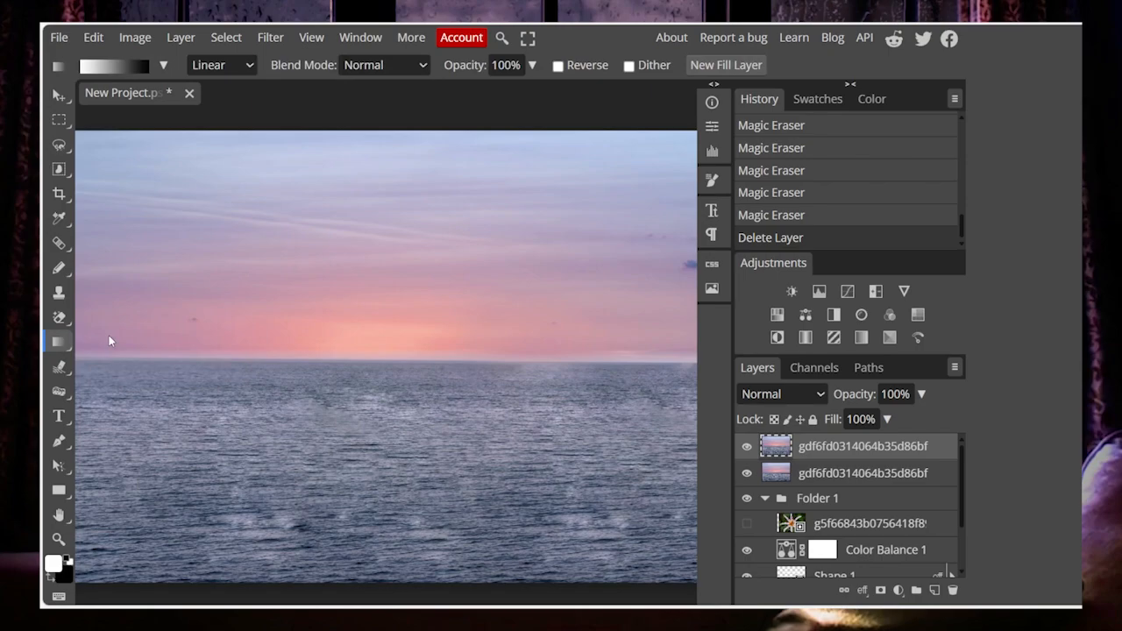
left_click(59, 342)
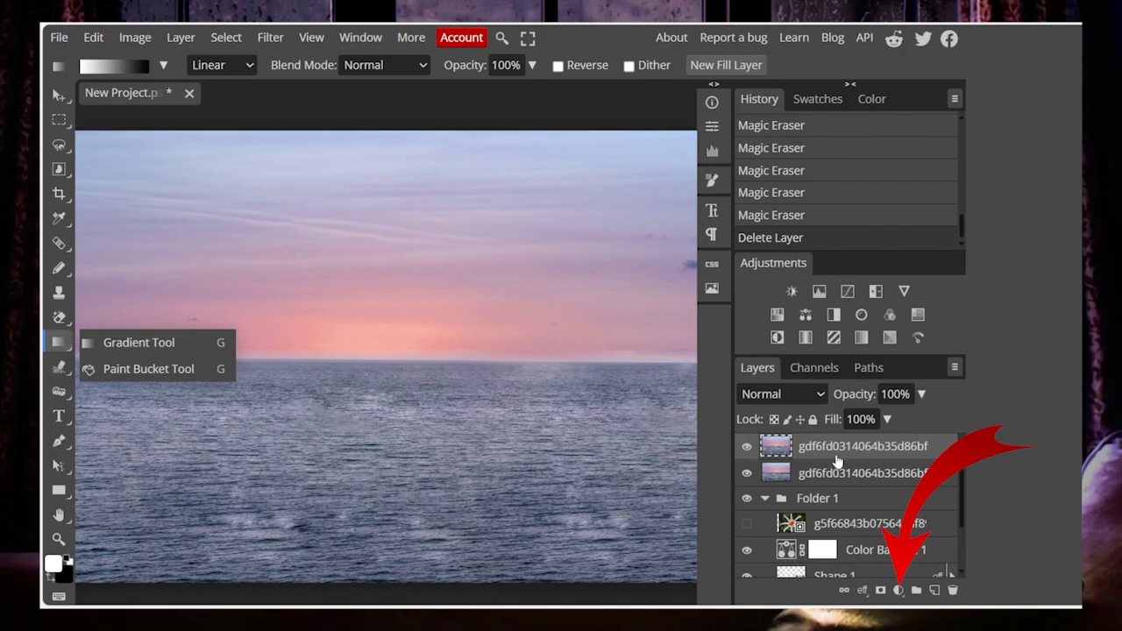
left_click(712, 288)
left_click(635, 279)
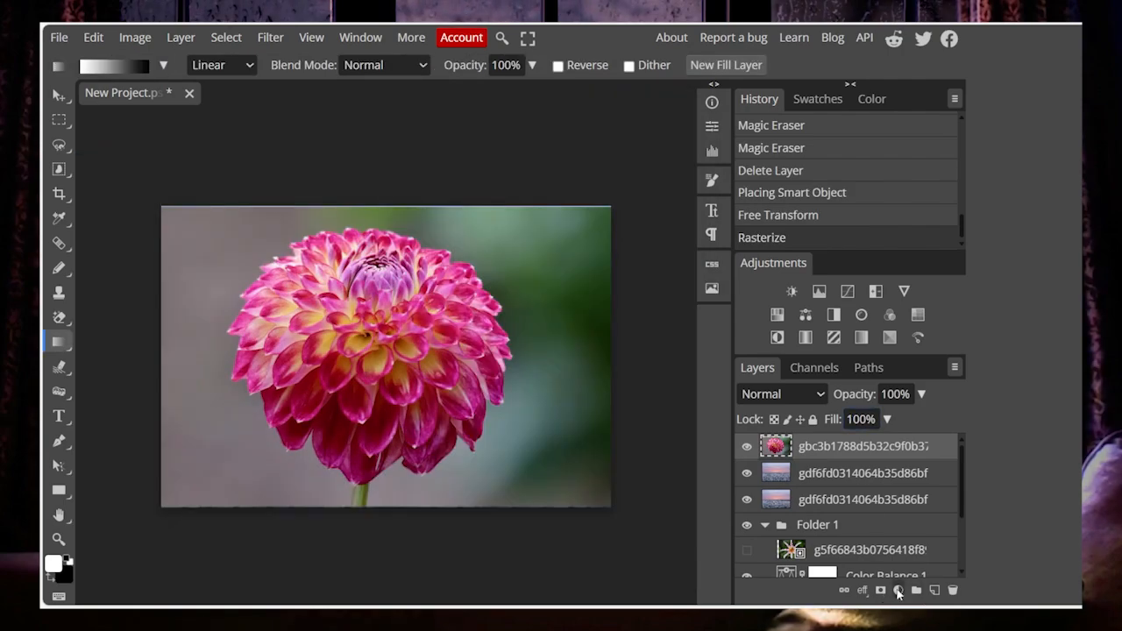
left_click(881, 591)
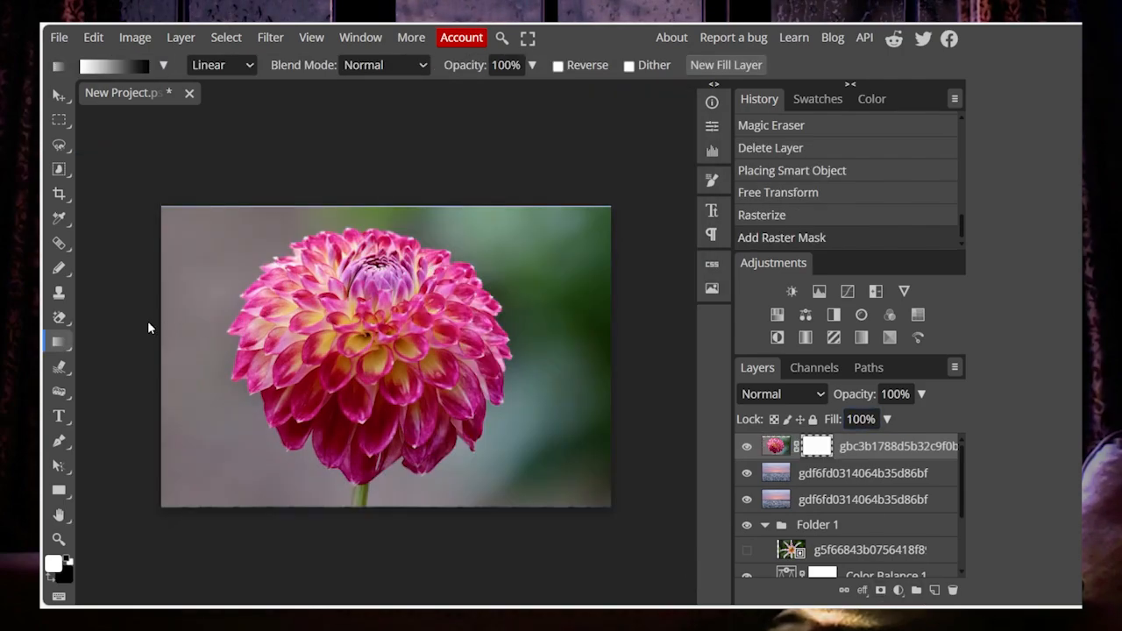
Choose the last default gradient preset, the grey one fading to transparency, for the Gradient Tool.
left_click(137, 72)
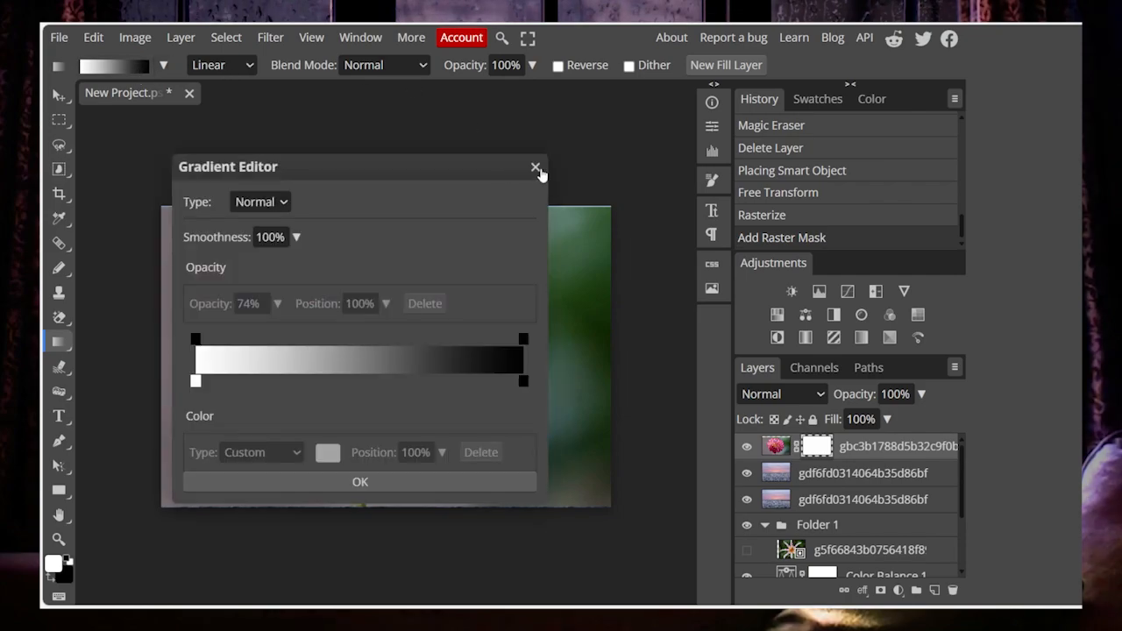
left_click(535, 168)
left_click(161, 66)
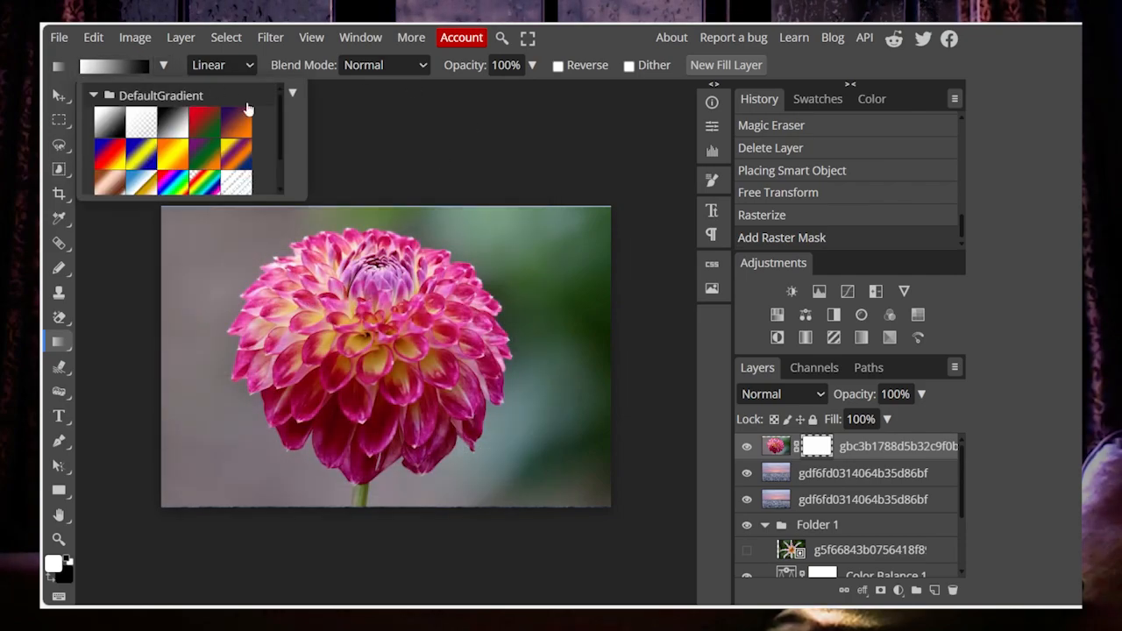
left_click_drag(281, 118, 280, 171)
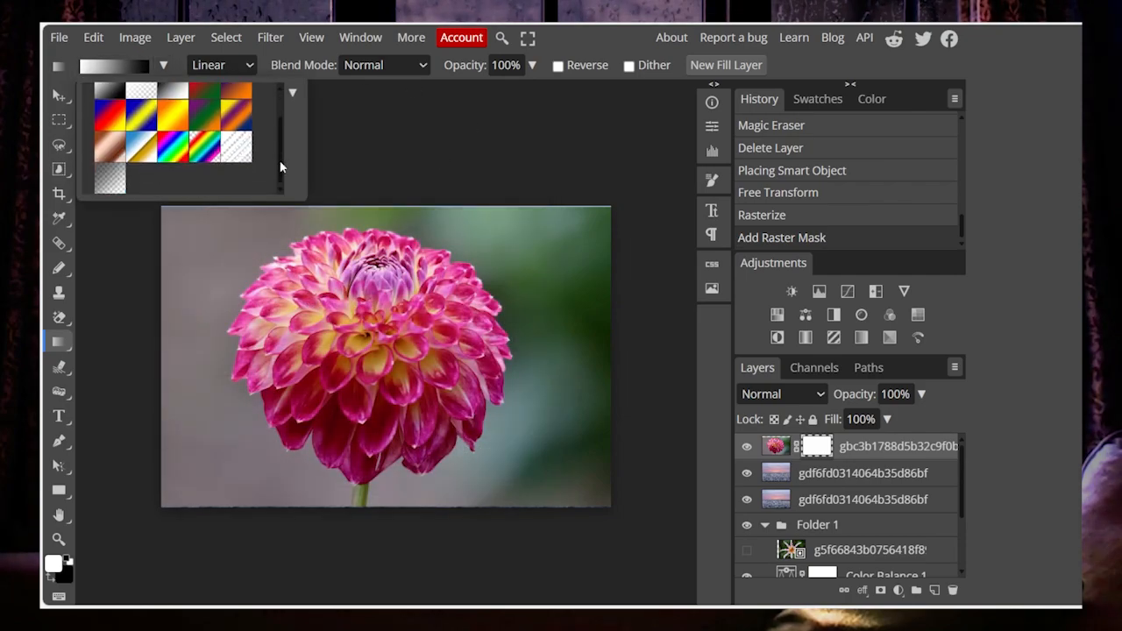
left_click(115, 181)
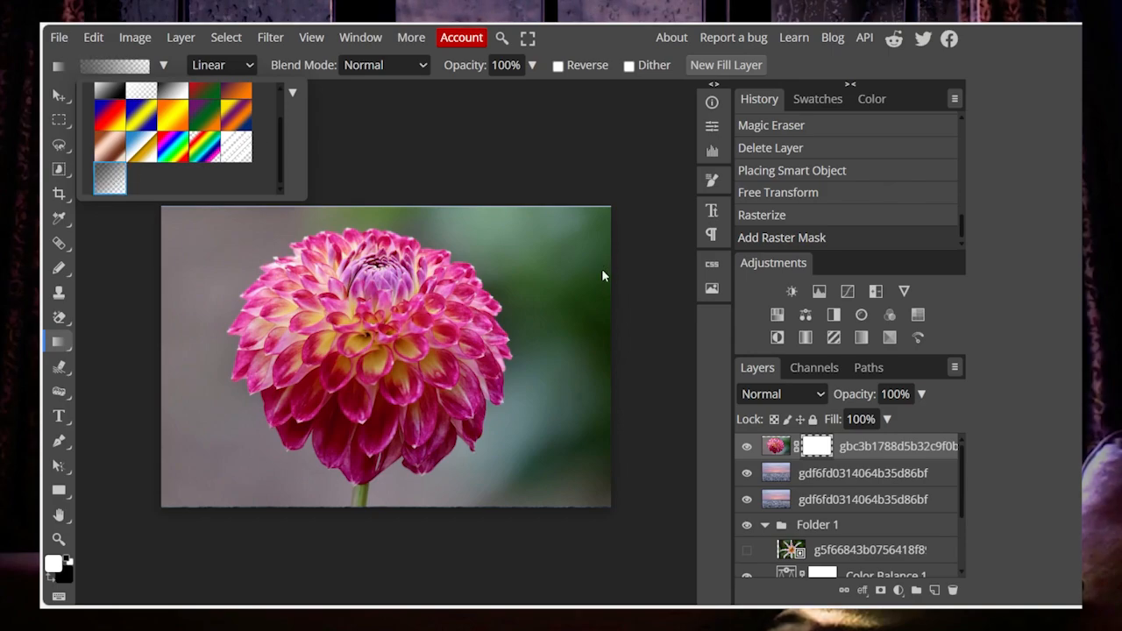
Apply linear gradients on the dahlia's mask from its right side inward to fade the flower into the seascape.
left_click_drag(610, 286, 436, 292)
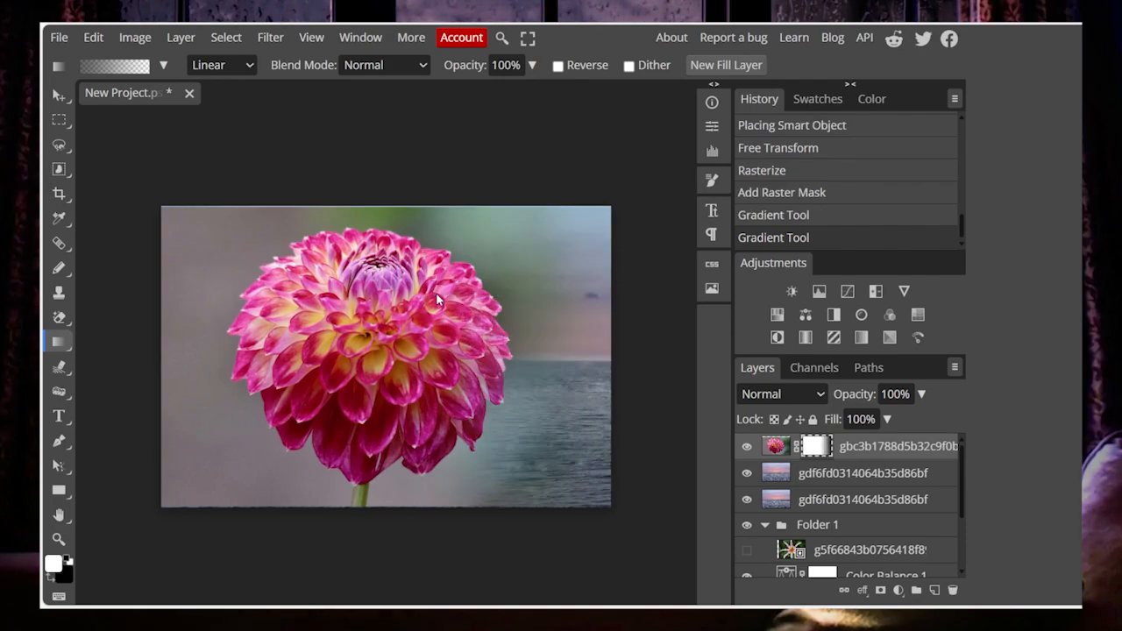
mouse_move(529, 288)
left_mouse_down()
mouse_move(431, 295)
mouse_move(371, 326)
left_mouse_up()
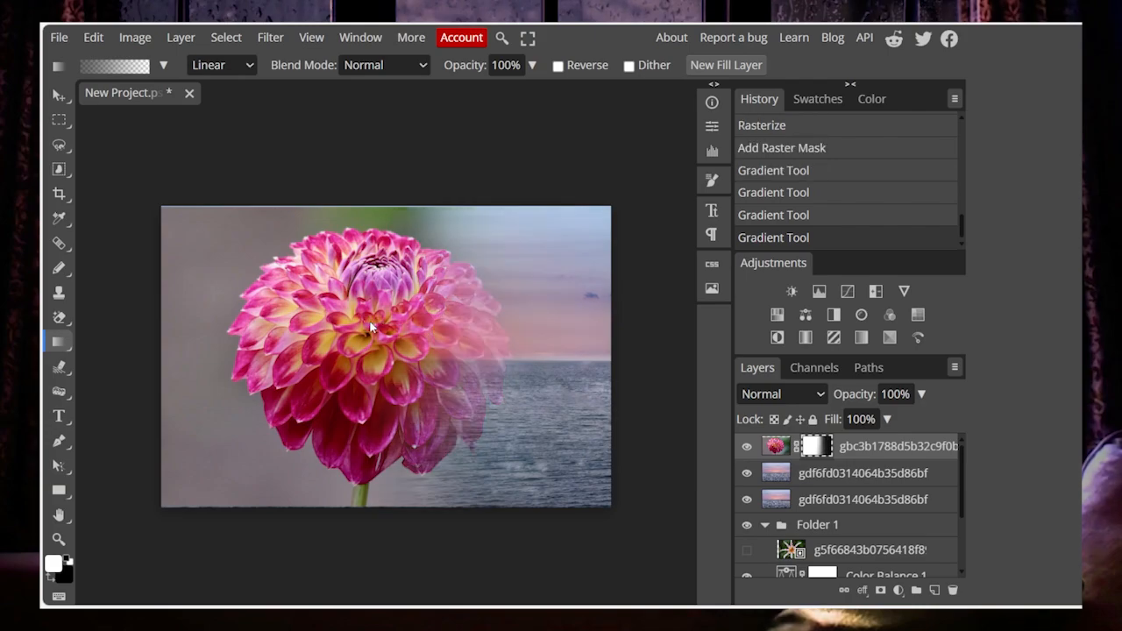
left_click_drag(488, 342, 391, 346)
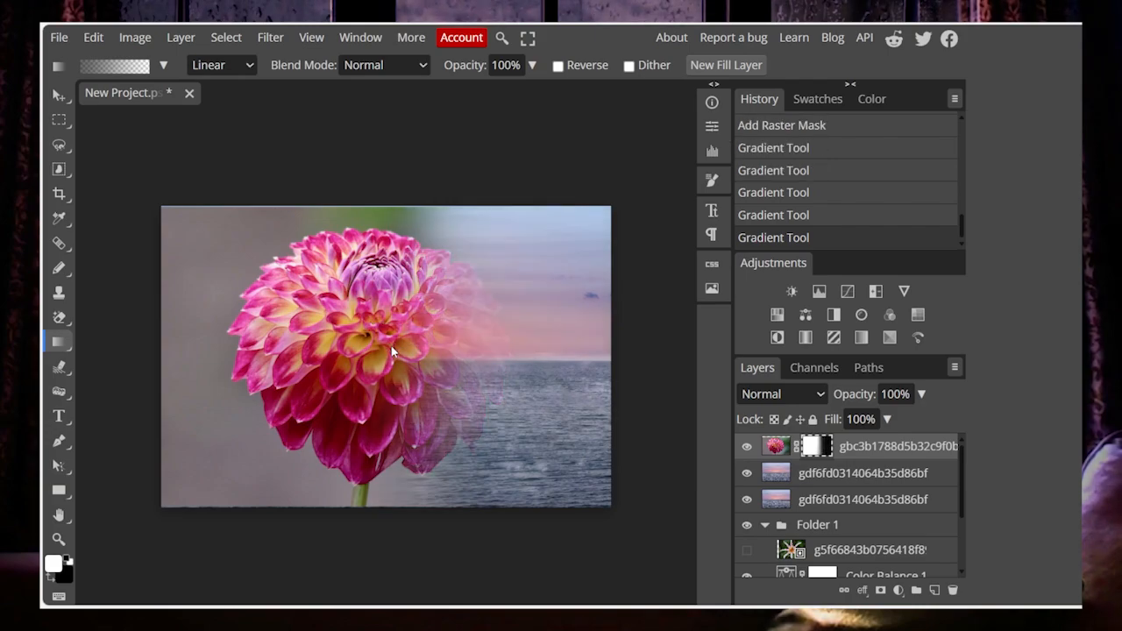
left_click_drag(544, 357, 290, 348)
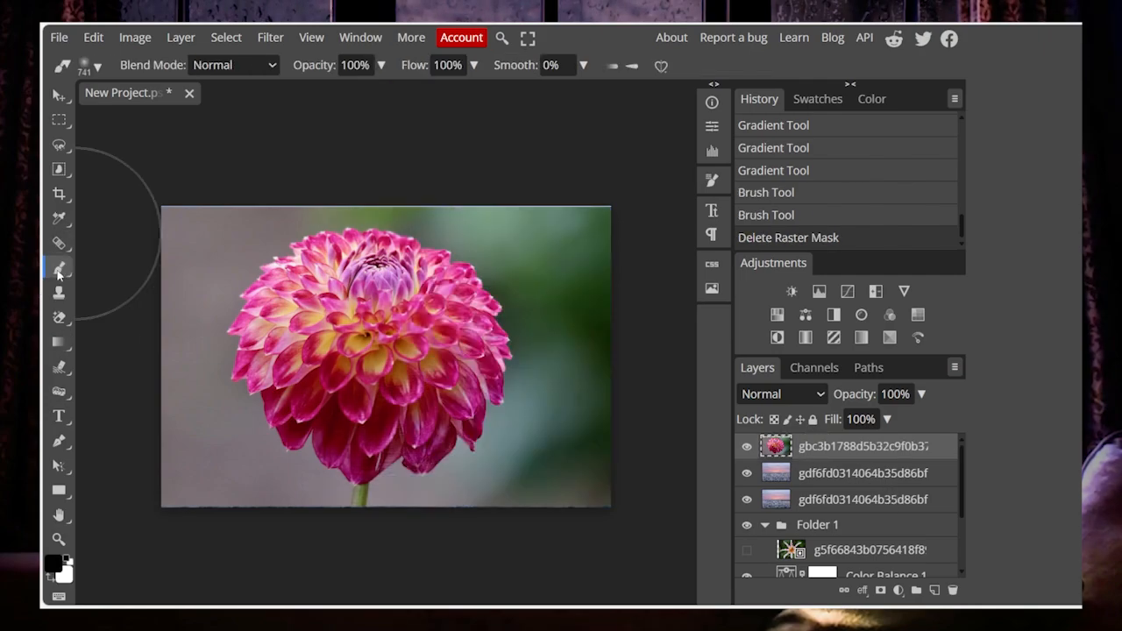
Fill the blurred background around the dahlia with black using the Paint Bucket Tool, including the leftover green and grey patches.
right_click(59, 269)
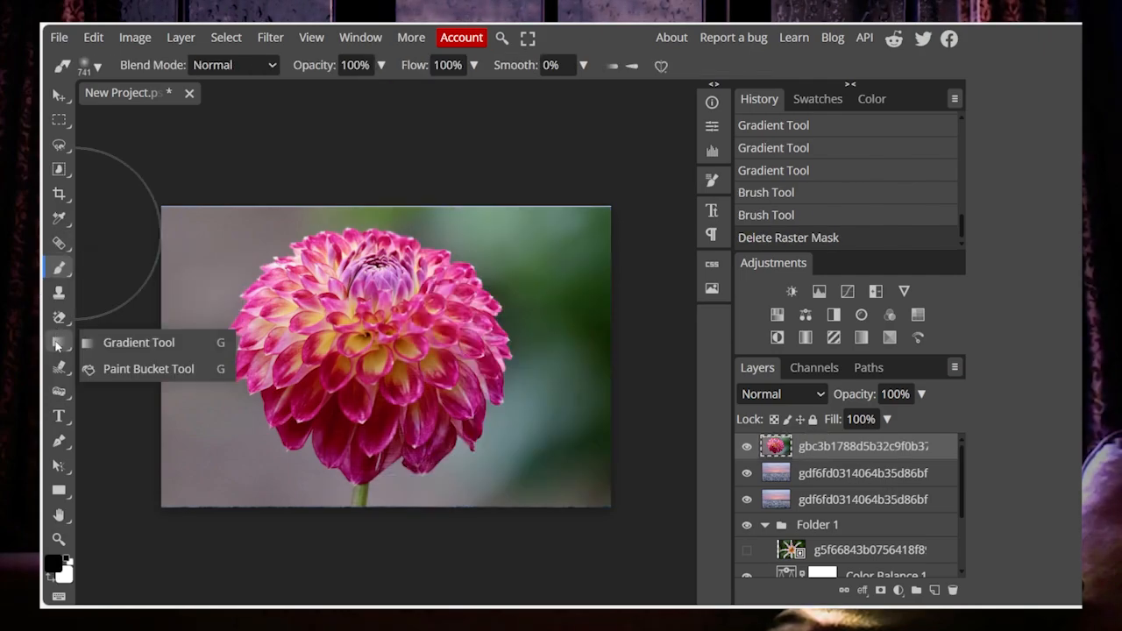
left_click(58, 341)
left_click(141, 367)
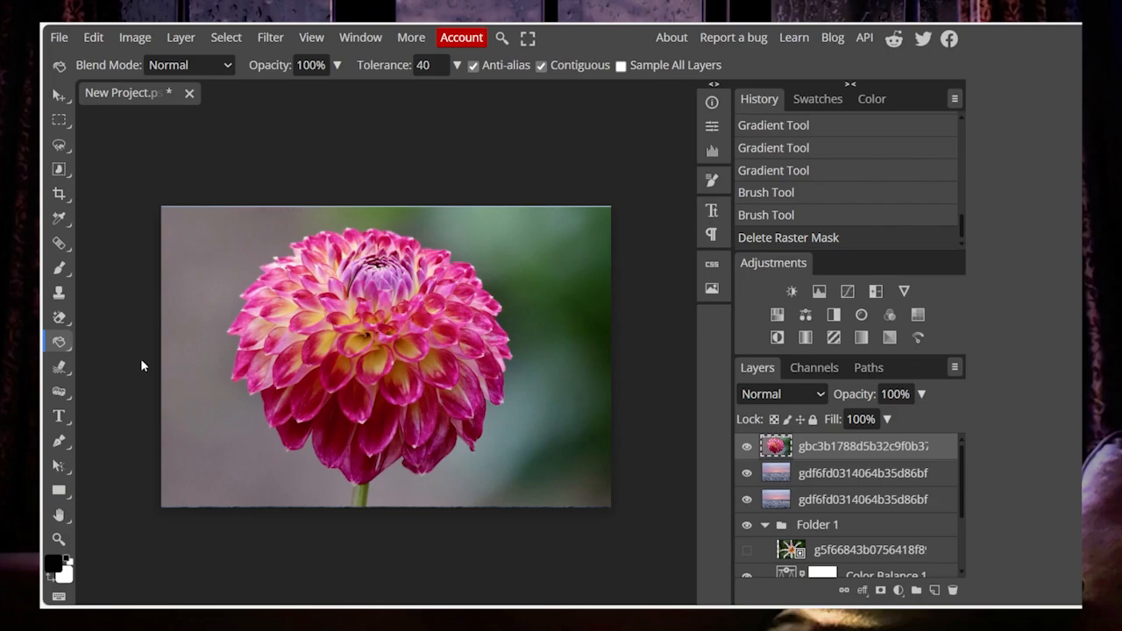
left_click(206, 426)
left_click(597, 471)
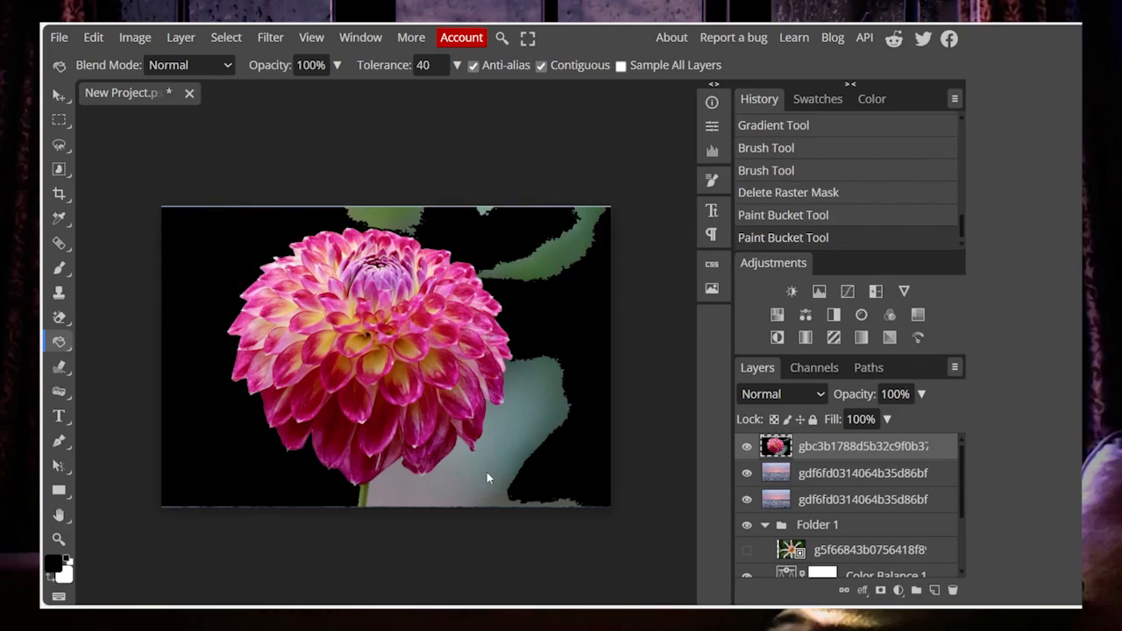
left_click(489, 474)
left_click(543, 226)
left_click(468, 223)
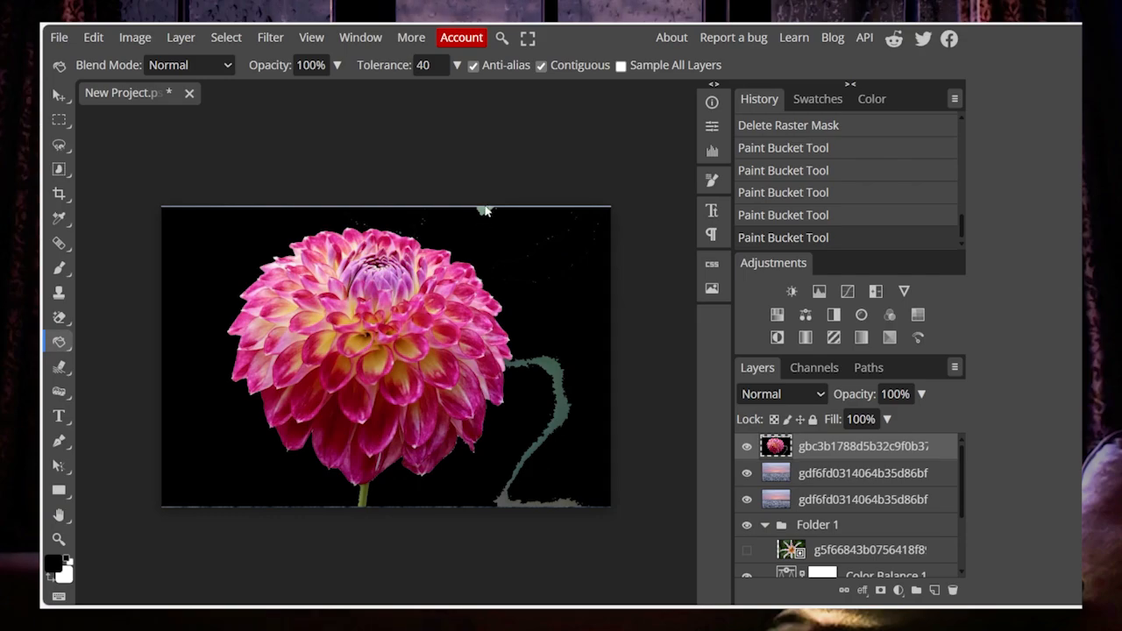
left_click(484, 212)
left_click(562, 416)
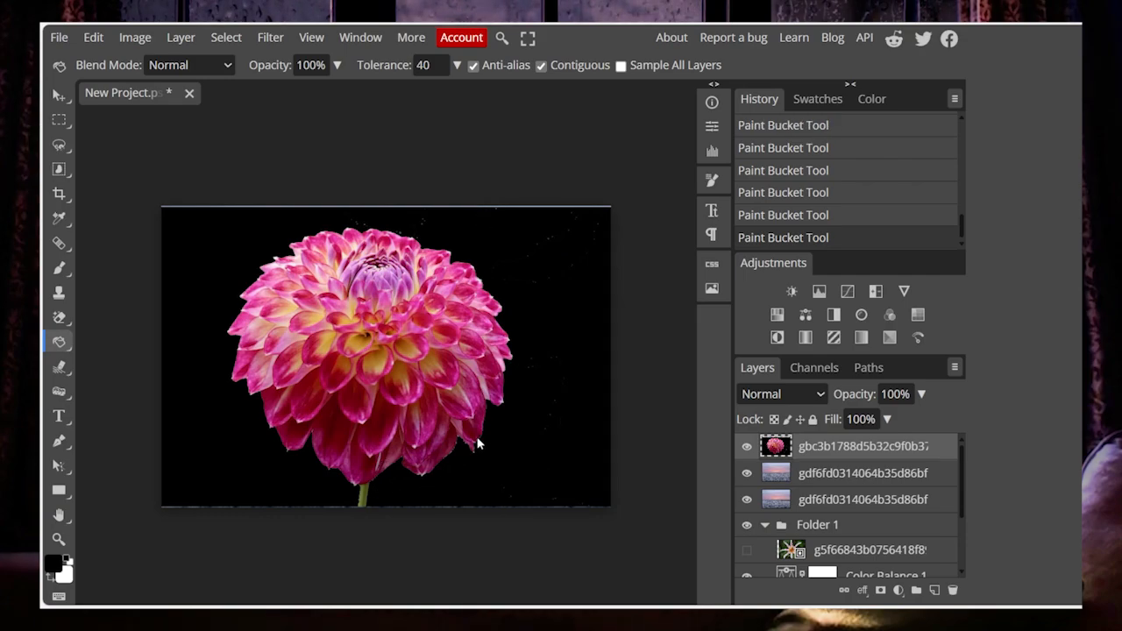
Try filling patches of the dahlia's petals with black using the Paint Bucket Tool.
left_click(496, 389)
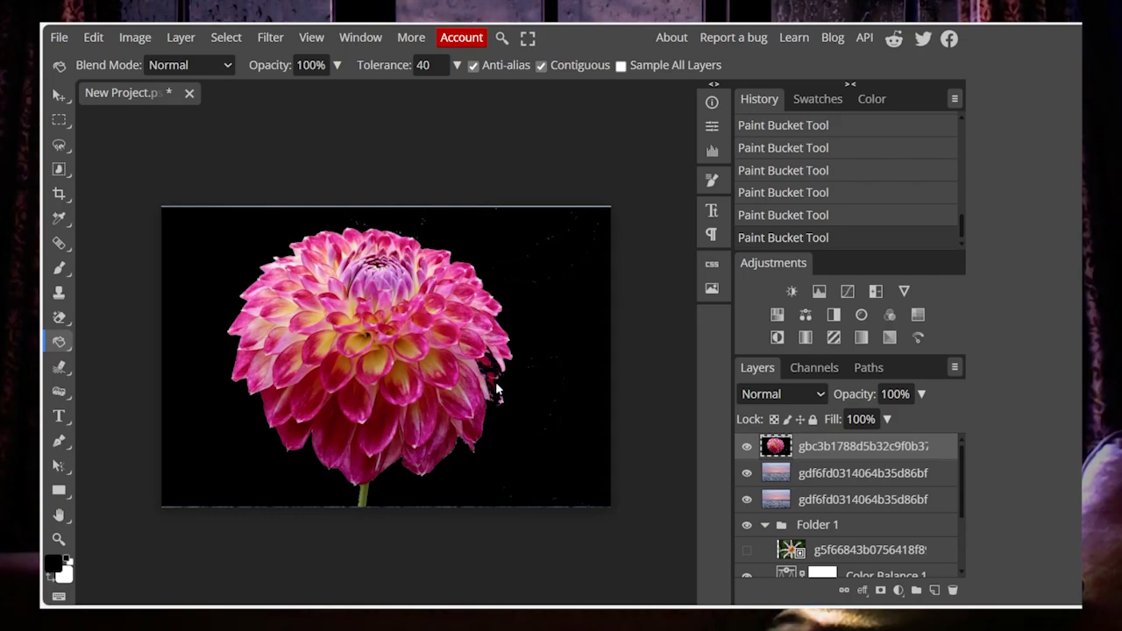
left_click(434, 457)
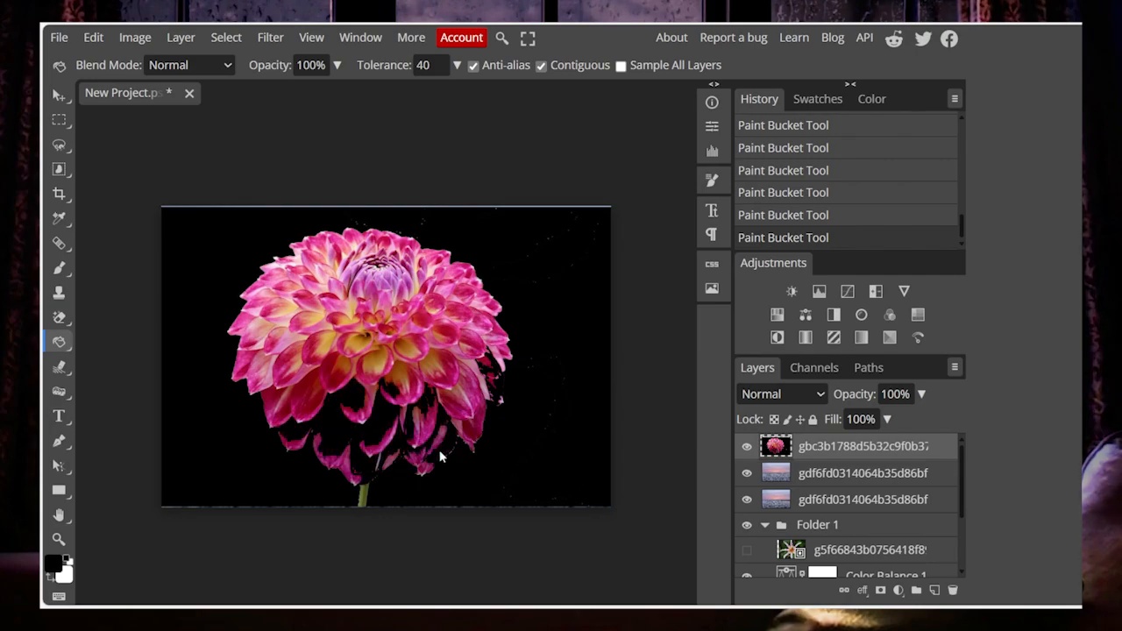
left_click(279, 339)
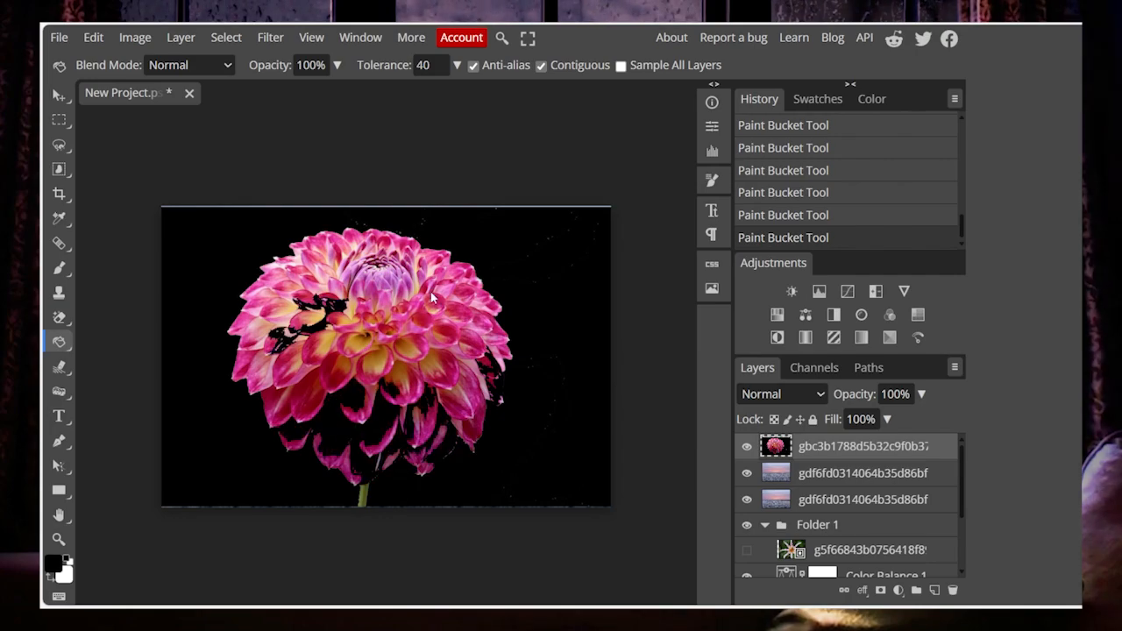
left_click(431, 292)
left_click(312, 382)
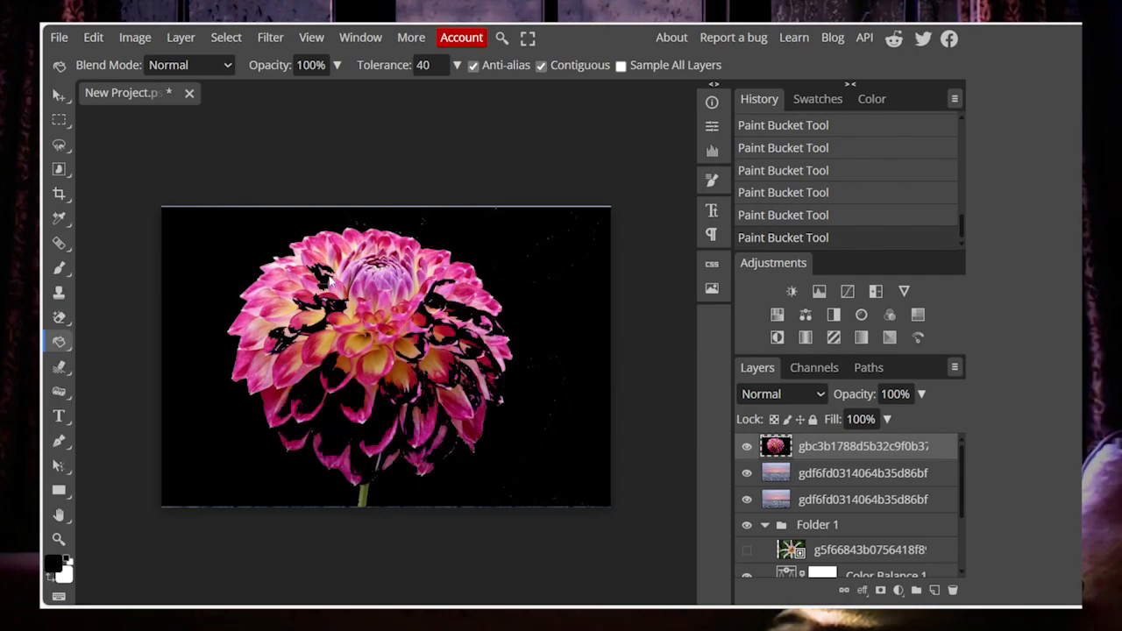
Undo the black fills back to the dahlia's gradient-masked state, then return to the Paint Bucket Tool.
key("ctrl+z")
key("ctrl+z")
key("ctrl+z")
key("ctrl+z")
key("ctrl+z")
key("ctrl+z")
key("ctrl+z")
key("ctrl+z")
key("ctrl+z")
key("ctrl+z")
key("z")
key("ctrl+z")
key("ctrl+z")
key("ctrl+z")
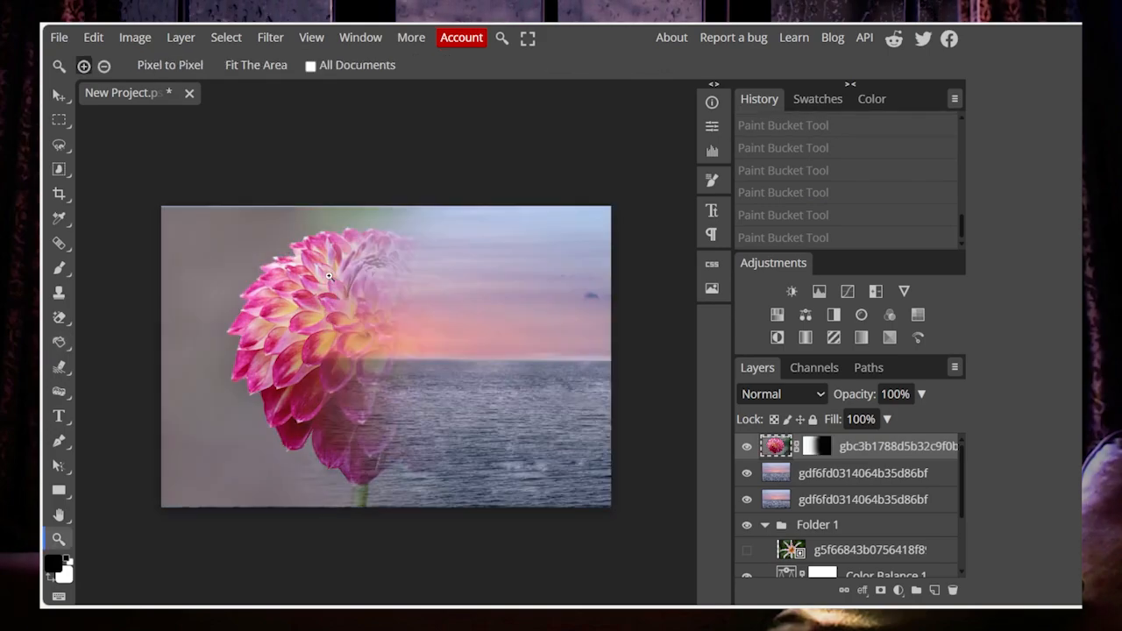
key("ctrl+shift+z")
right_click(59, 342)
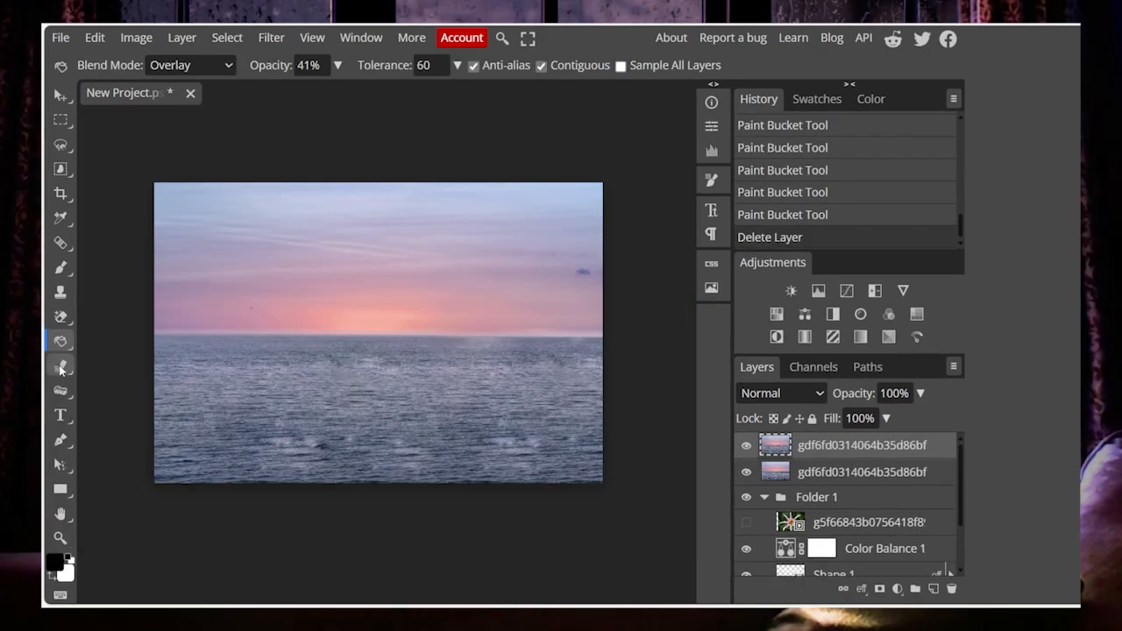
Switch to the Blur Tool and place the dahlia photo from the gallery as a rasterized layer.
right_click(60, 369)
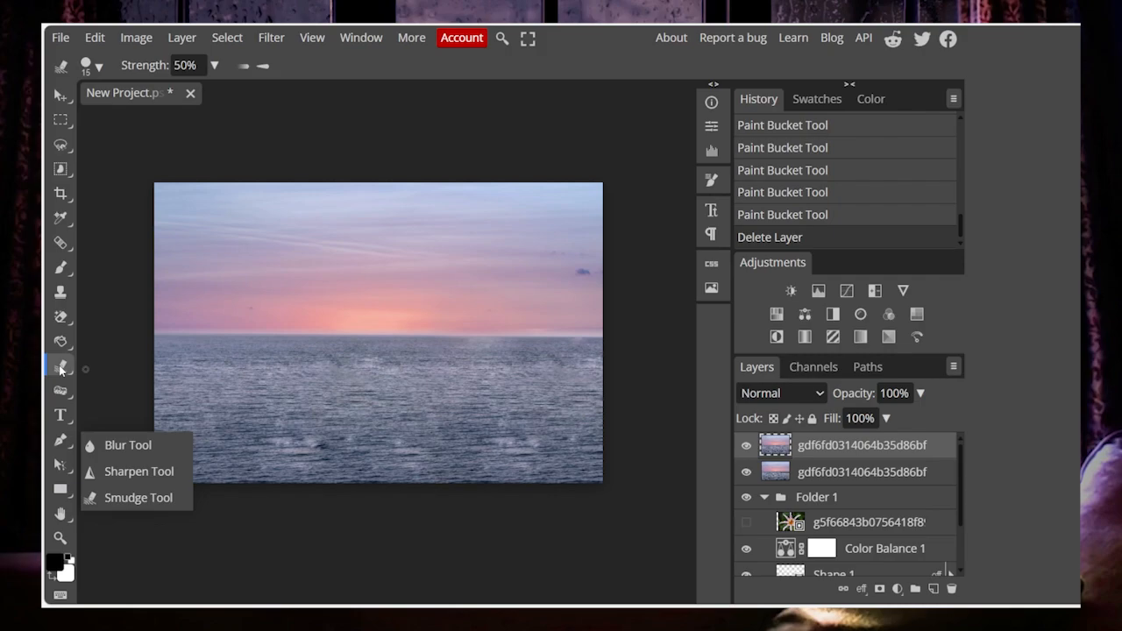
left_click(110, 447)
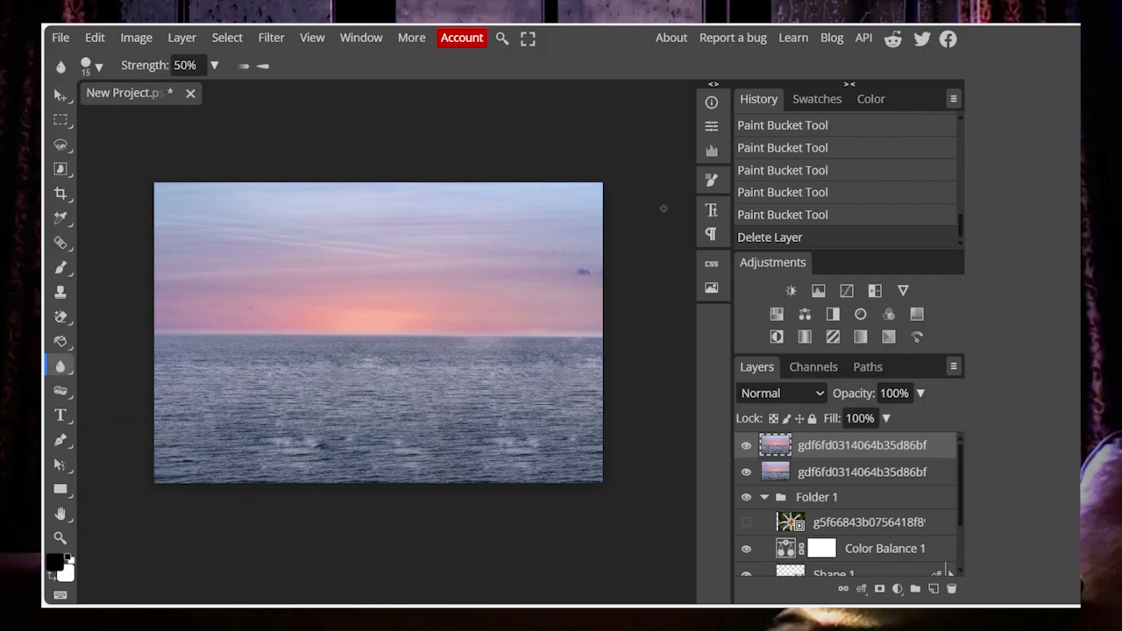
left_click(711, 288)
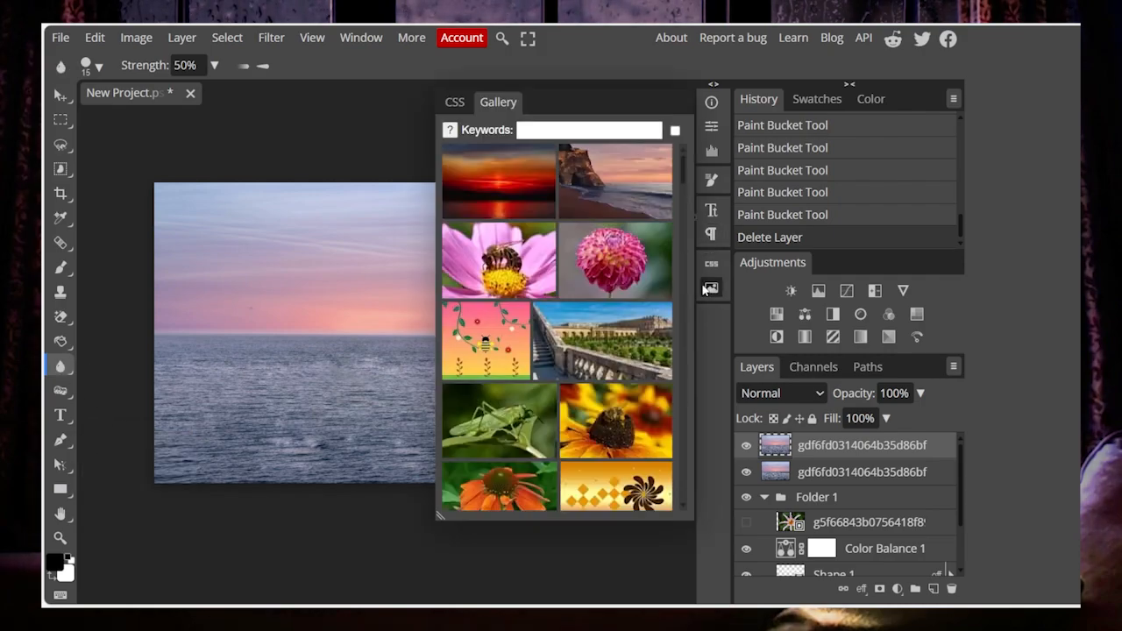
left_click(641, 282)
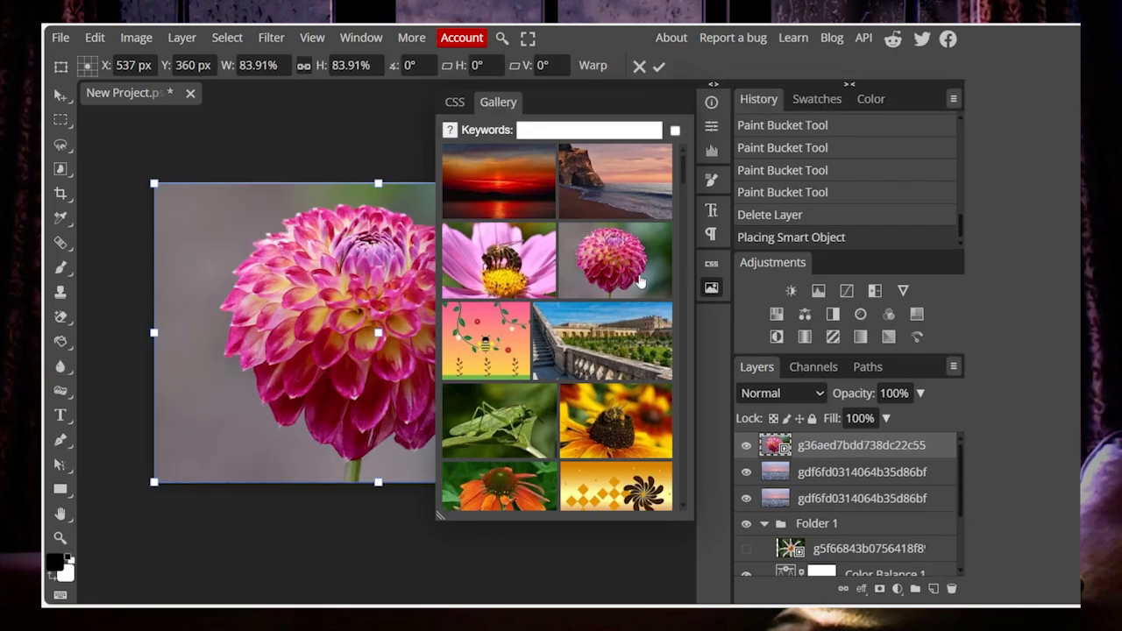
left_click(659, 67)
right_click(857, 447)
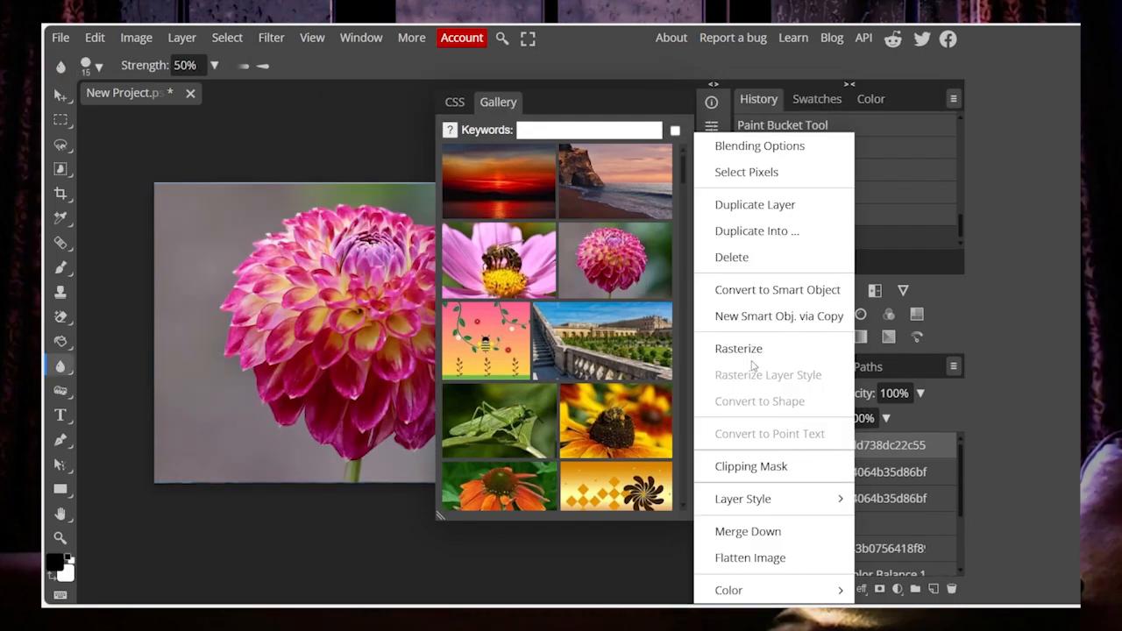
left_click(716, 353)
left_click(713, 286)
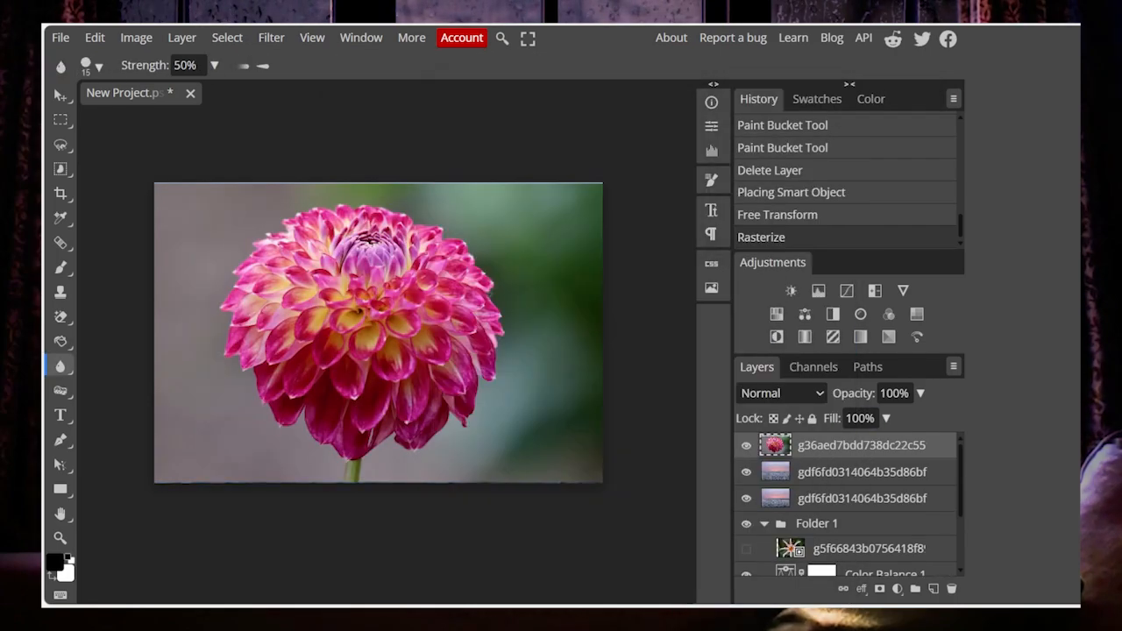
Set the Blur Tool's brush size to 72 px and blur the dahlia's outer petals along its right edge.
left_click(491, 303)
left_click(98, 66)
left_click(222, 317)
left_click(478, 425)
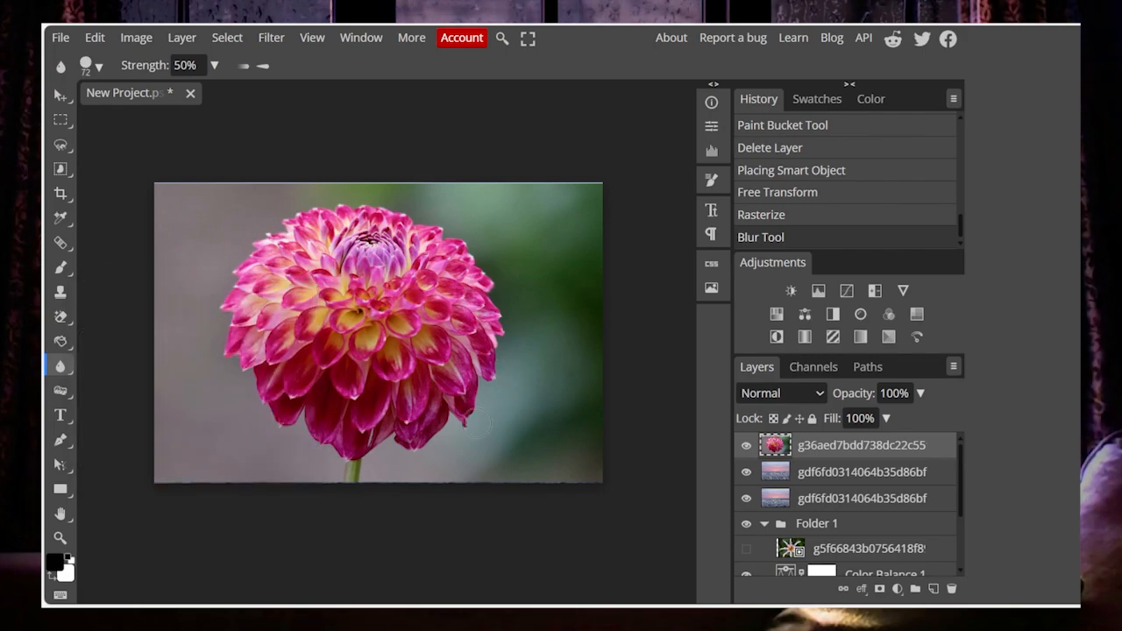
left_click(508, 342)
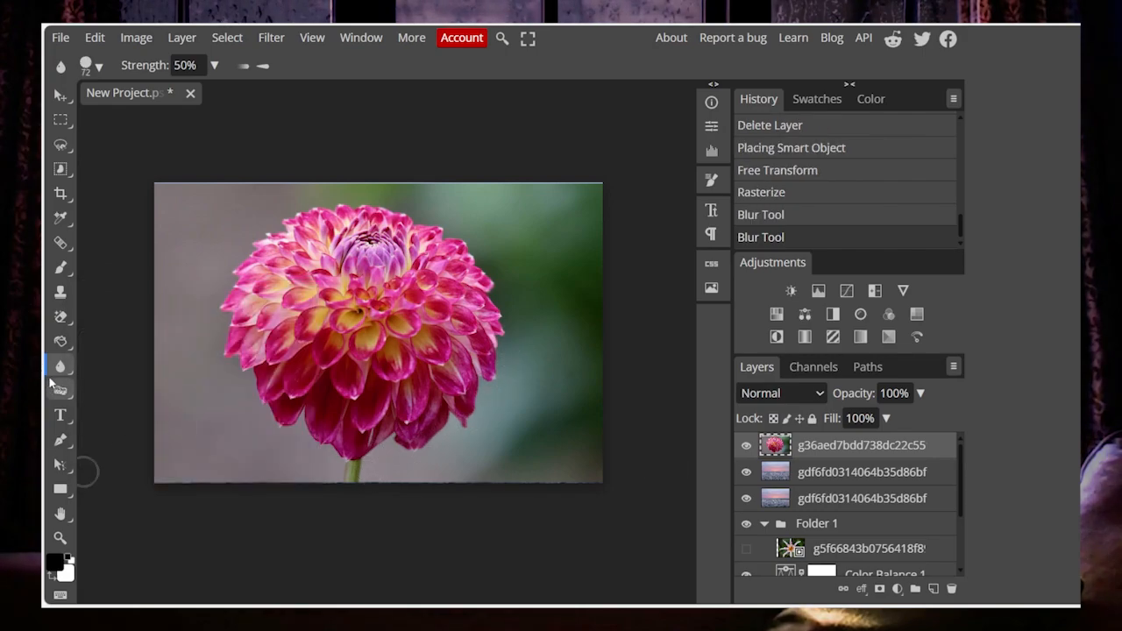
Switch to the Sharpen Tool and sharpen the petals at the dahlia's centre.
right_click(54, 369)
left_click(122, 474)
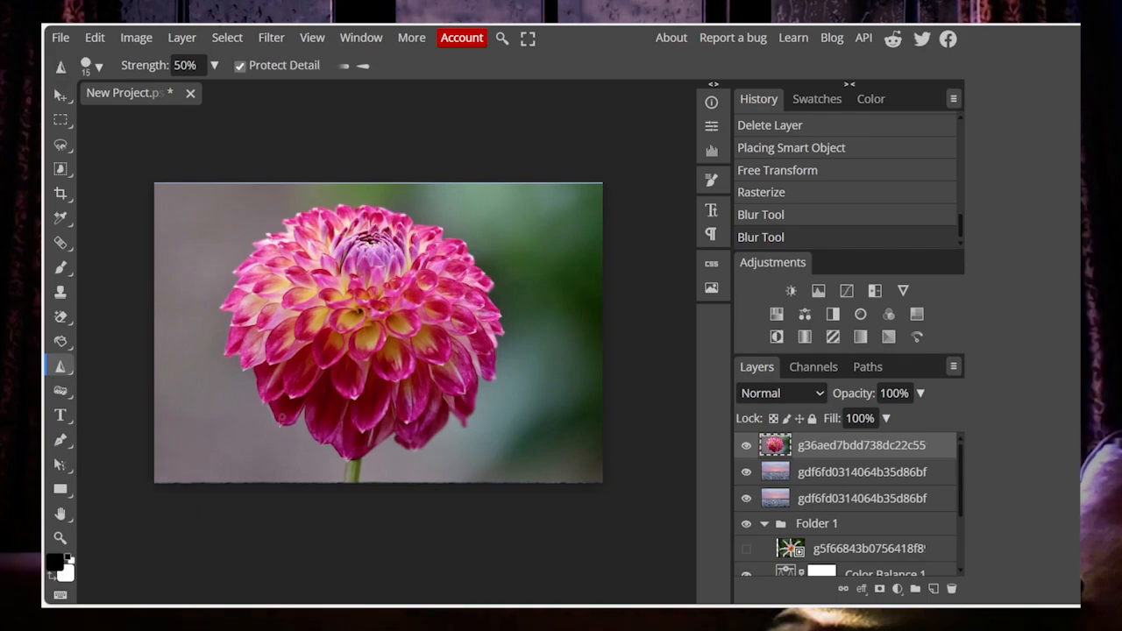
left_click_drag(359, 289, 377, 324)
Set the Sharpen Tool's brush size to 87 px and sharpen the petals along the dahlia's lower-left edge.
left_click(99, 67)
left_click(228, 317)
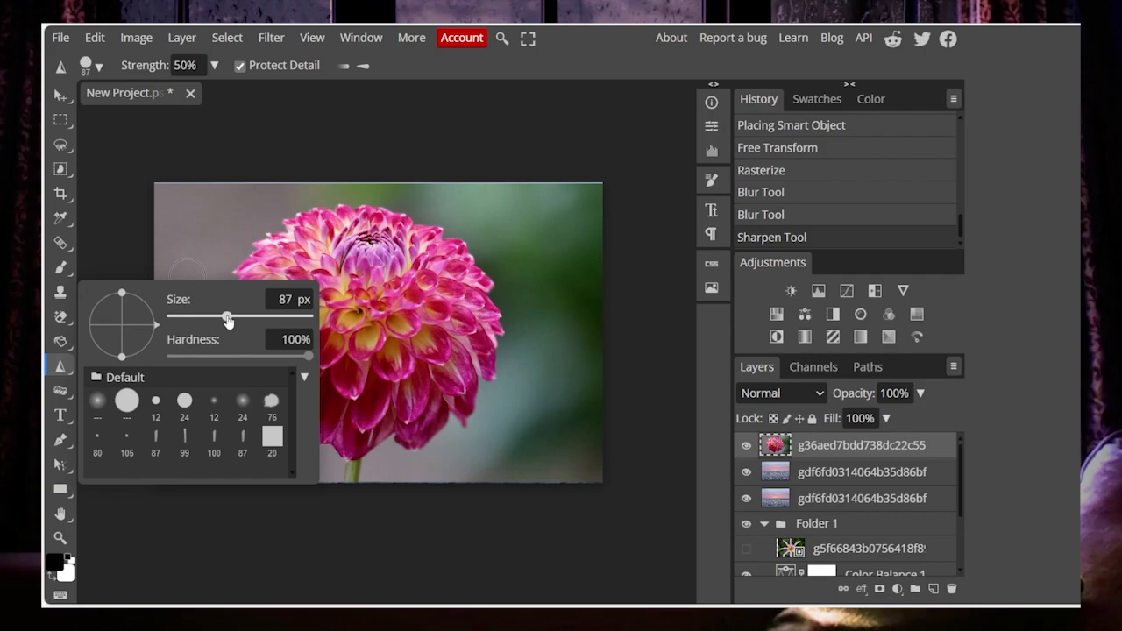
left_click(99, 67)
left_click(249, 373)
left_click(247, 388)
left_click(275, 392)
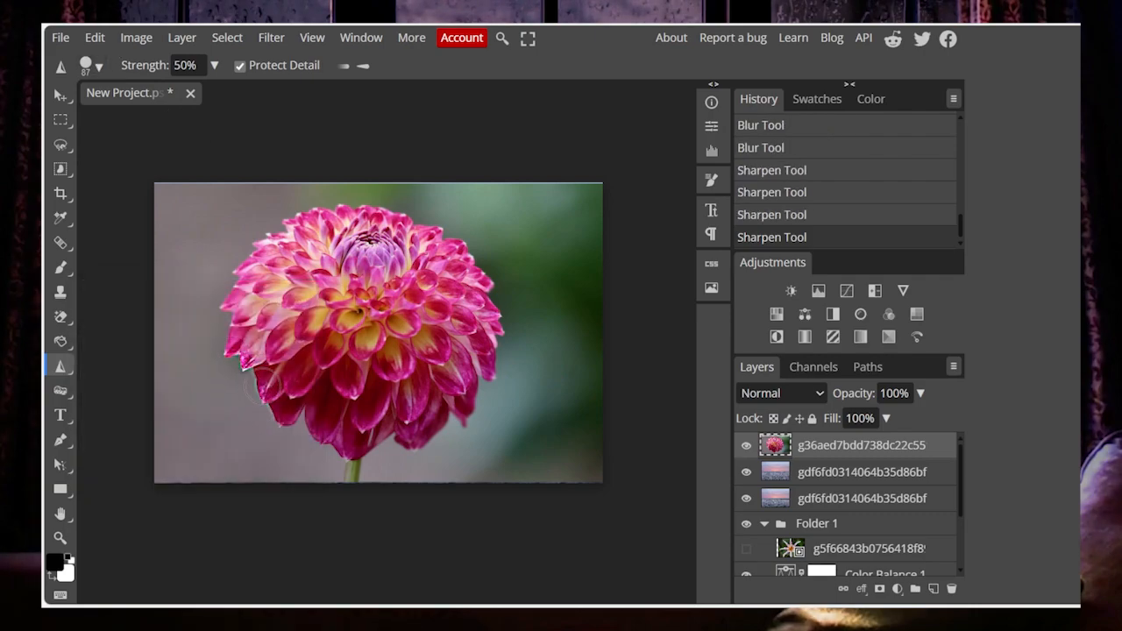
left_click(302, 421)
left_click(325, 437)
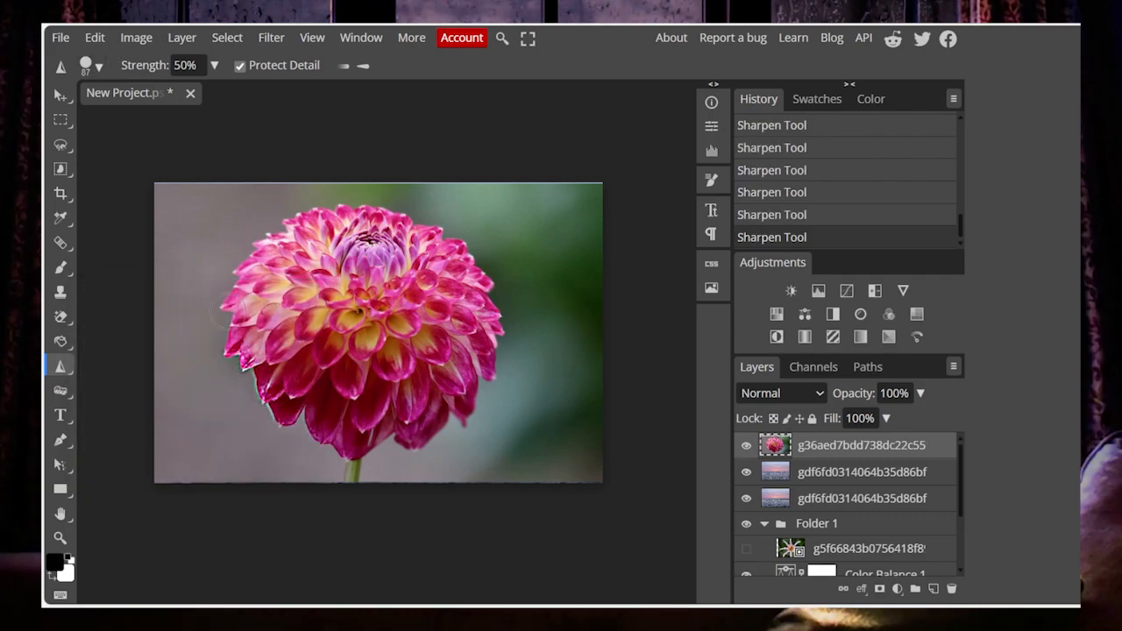
Switch to the Smudge Tool and smudge the dahlia's lower-left edge.
right_click(60, 366)
left_click(127, 494)
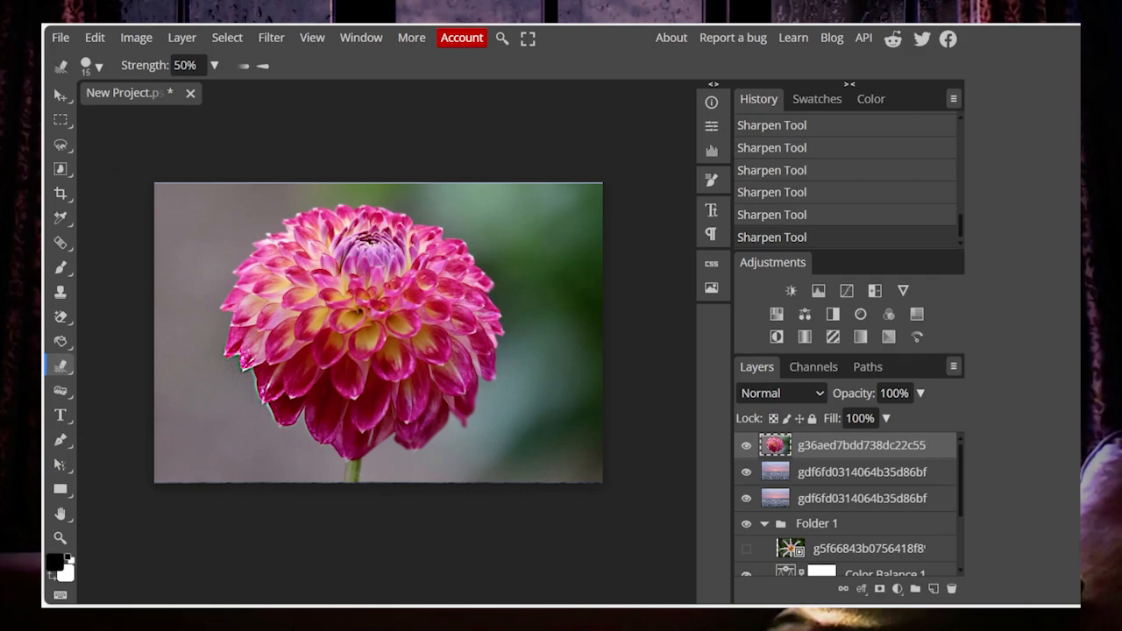
left_click(263, 396)
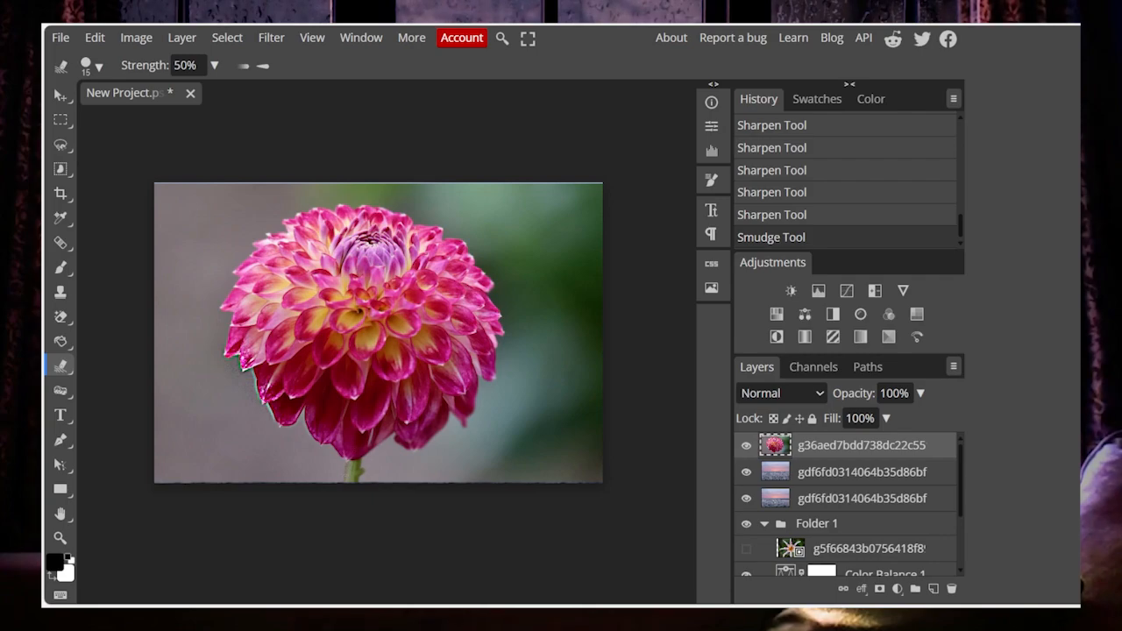
Set the smudge strength to 73% and pull the stem and outer petal tips outward into the background.
left_click(97, 65)
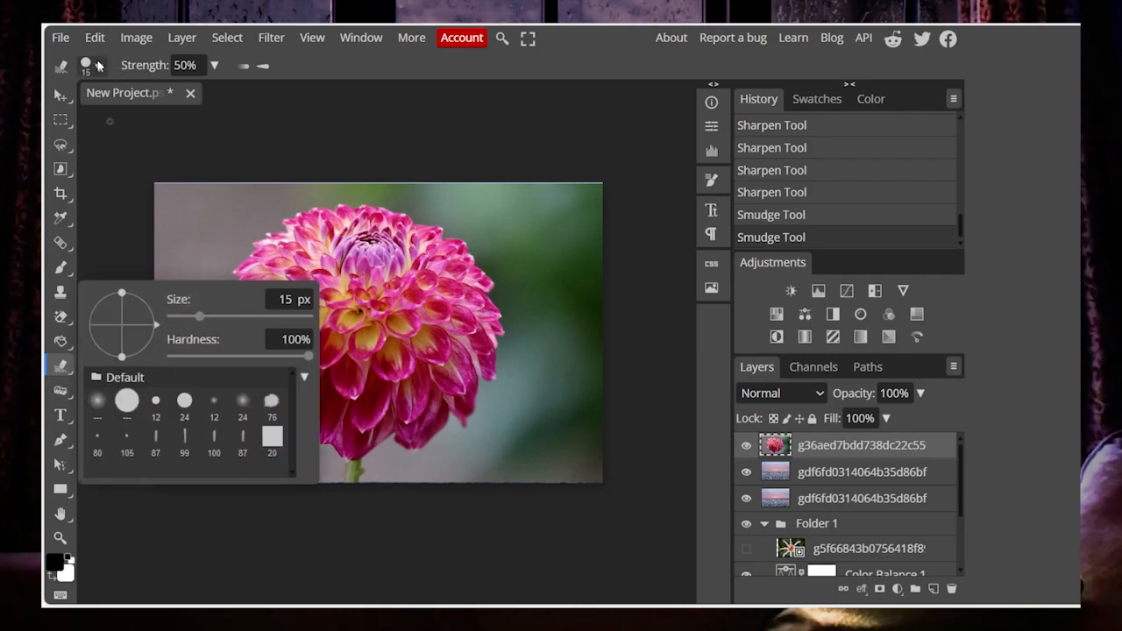
left_click(211, 67)
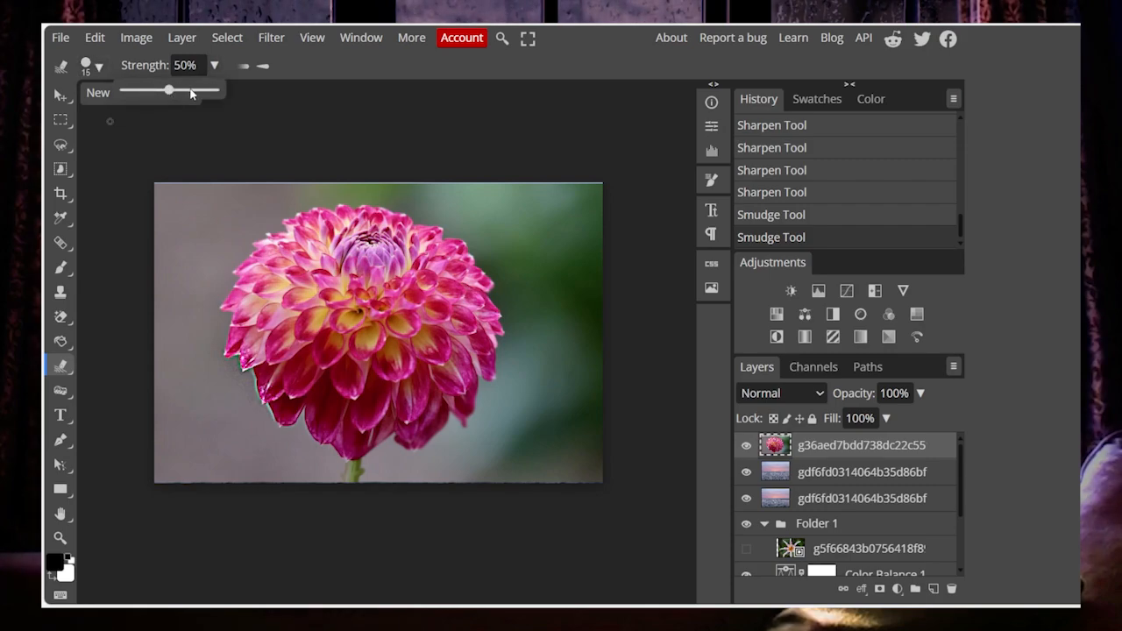
left_click_drag(298, 438, 385, 469)
left_click_drag(498, 329, 519, 348)
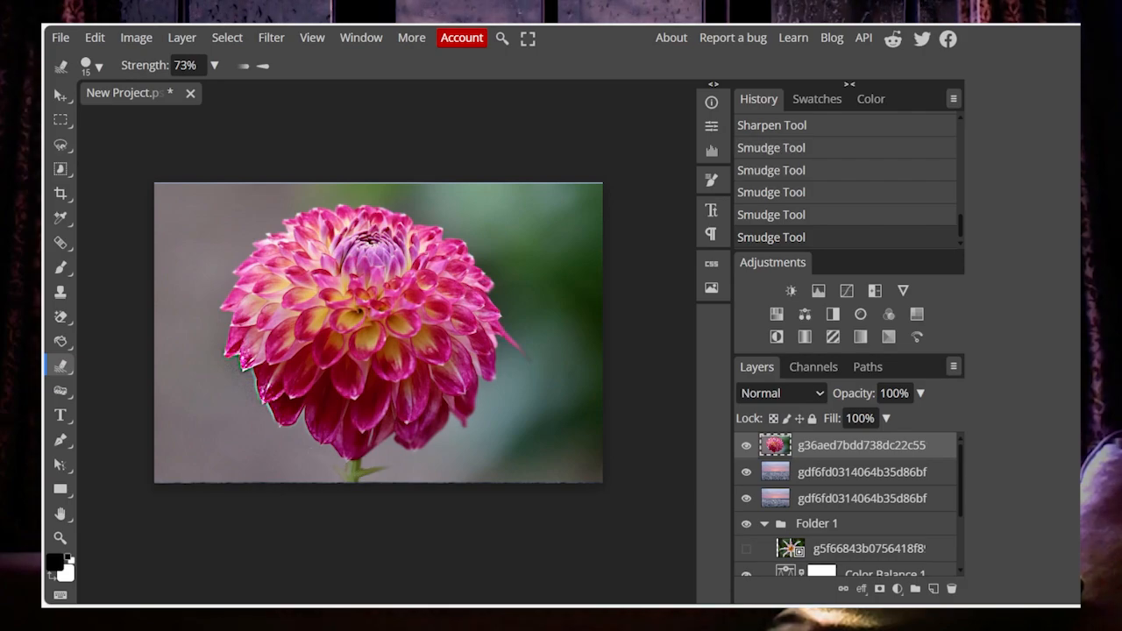
left_click_drag(230, 354, 217, 366)
left_click_drag(265, 400, 256, 418)
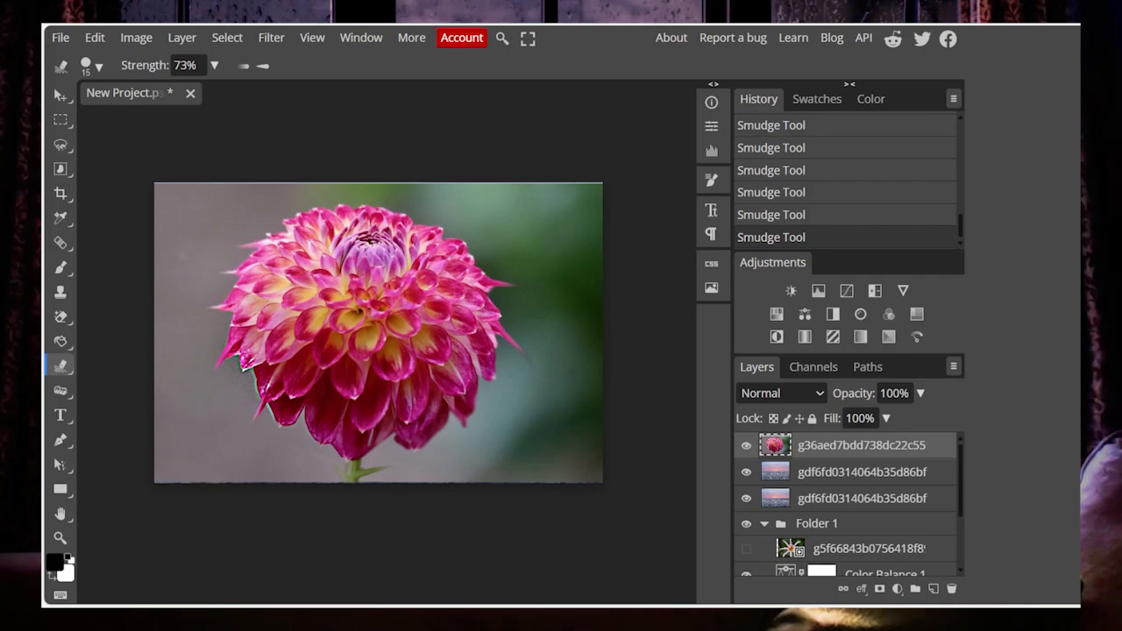
left_click_drag(501, 318, 540, 331)
left_click_drag(493, 378, 543, 411)
Set the Smudge Tool's strength to 12%.
left_click(215, 66)
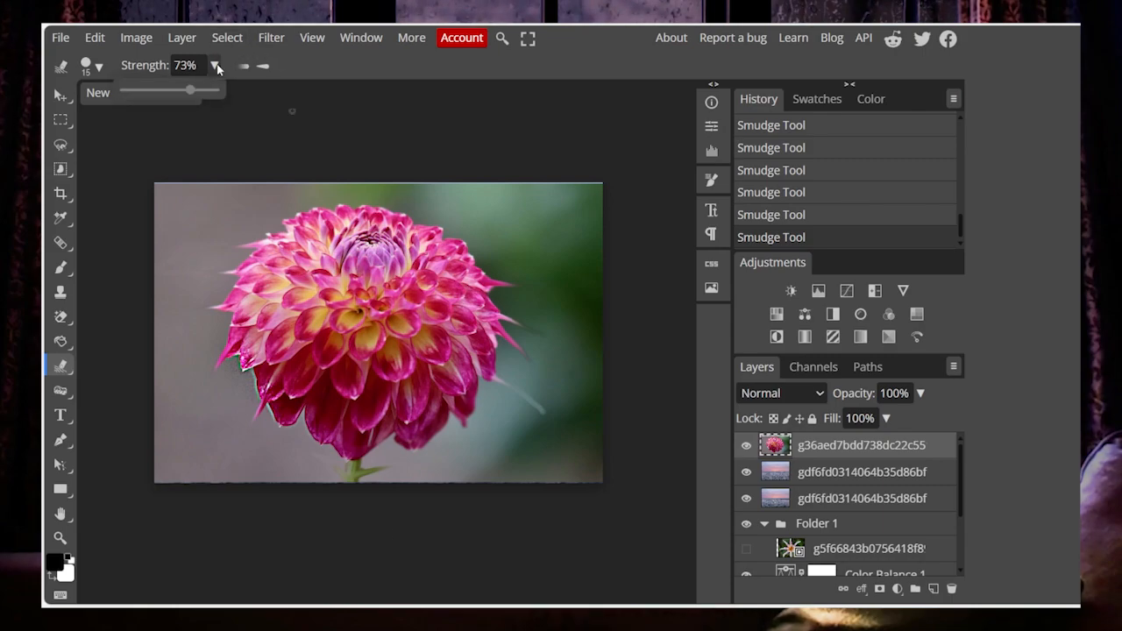
left_click(217, 68)
left_click(216, 67)
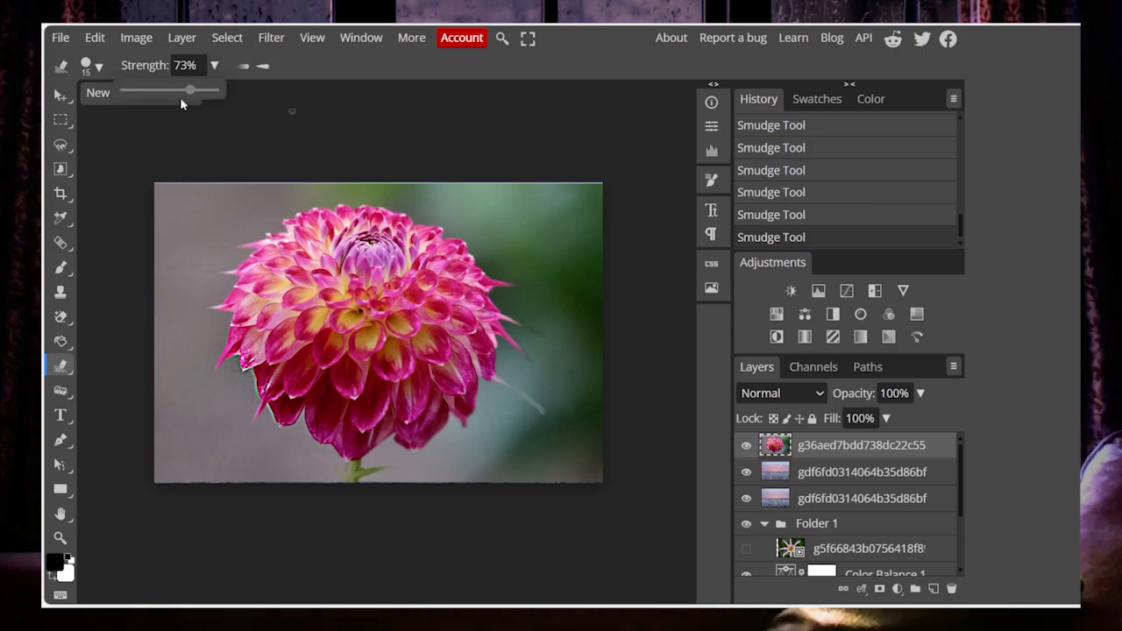
left_click(132, 89)
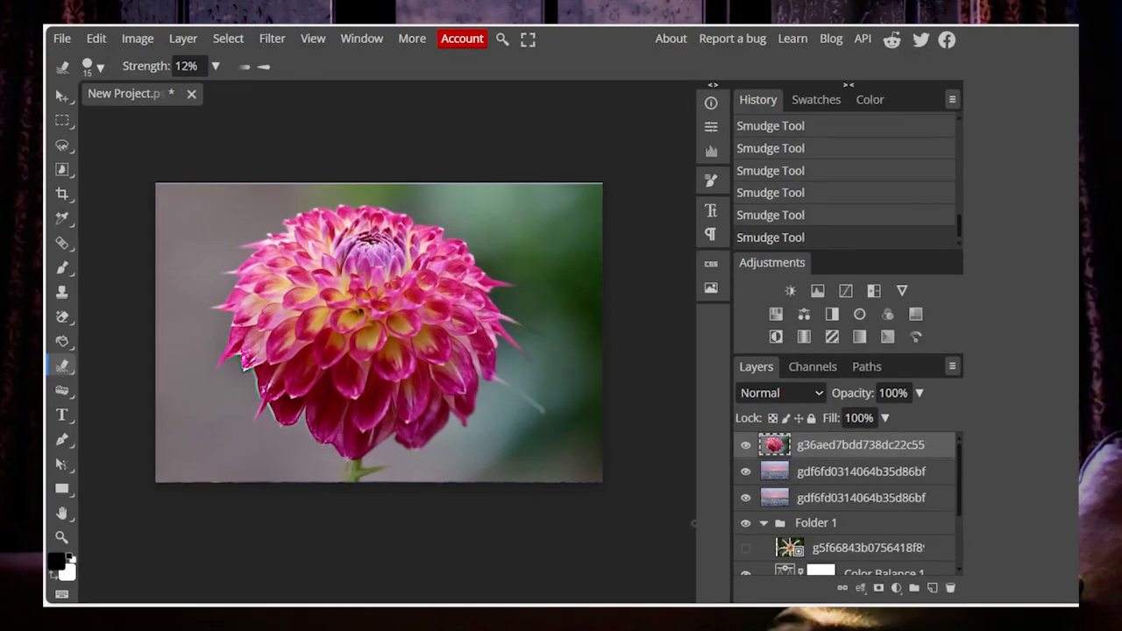
Switch to the Dodge Tool and set its brush size to 153 px.
left_click(61, 390)
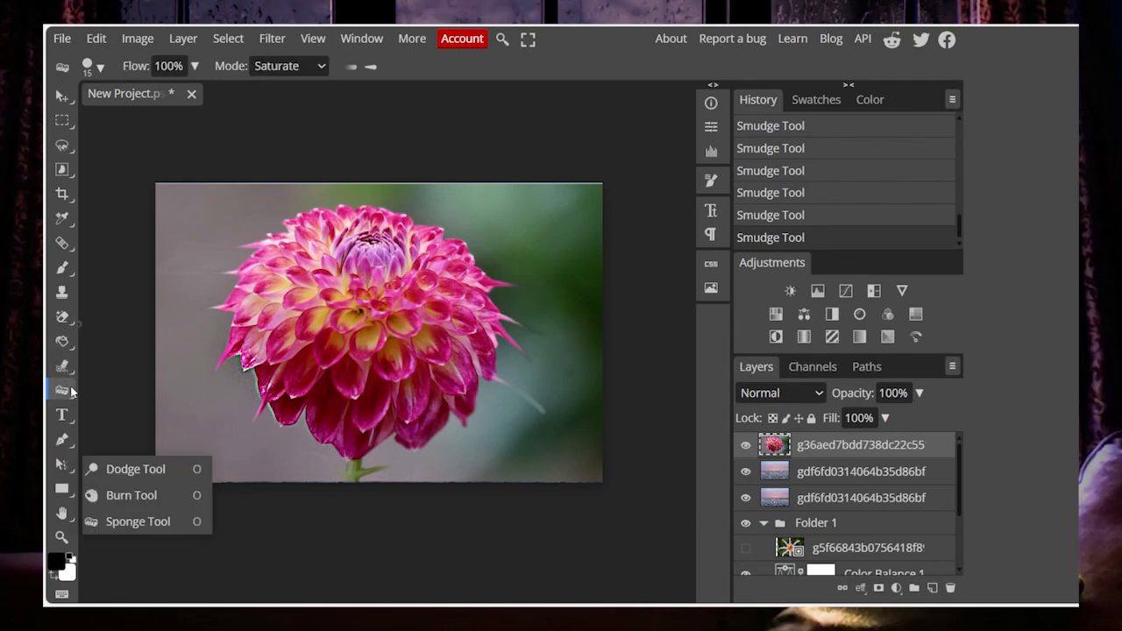
left_click(132, 470)
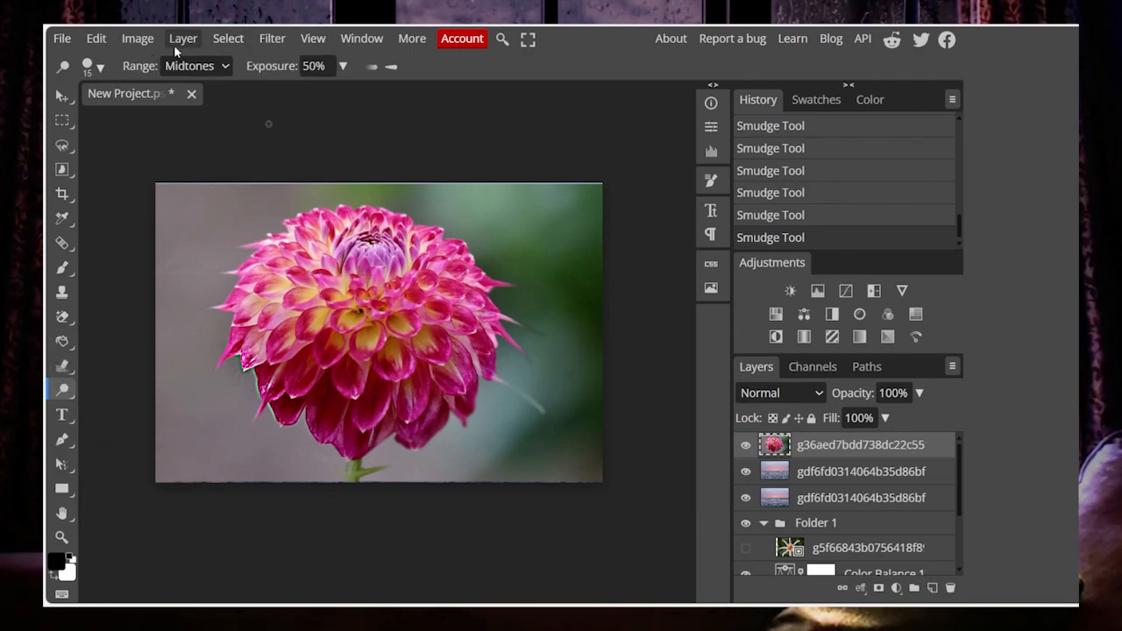
left_click(91, 66)
left_click(243, 316)
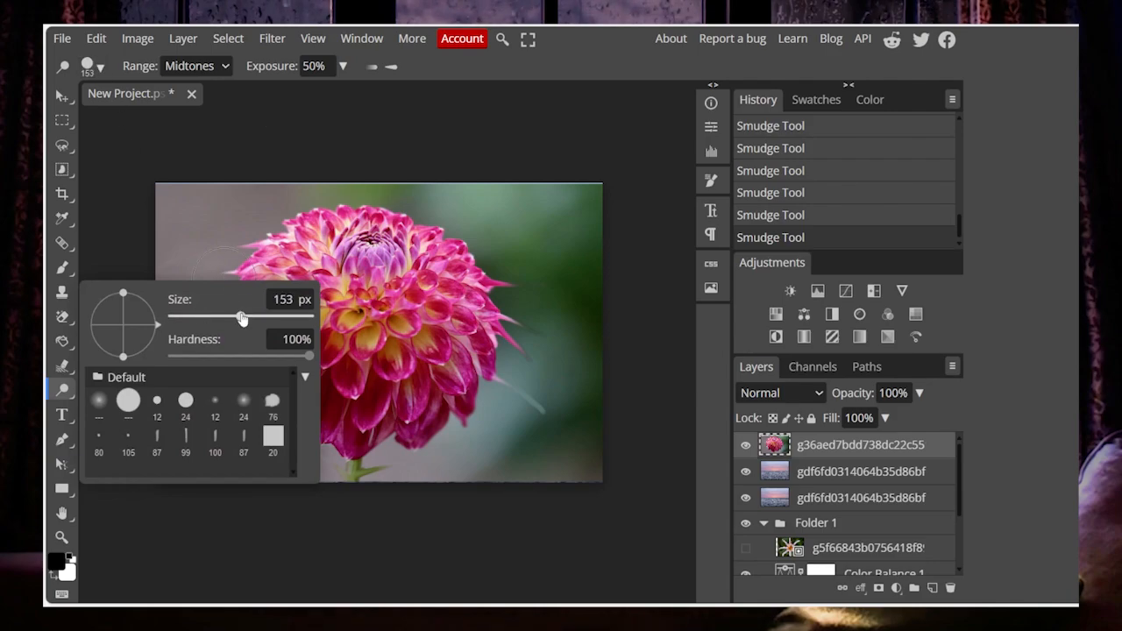
Lighten the dahlia's lower petals, the area at its right edge and its upper-left petals with the Dodge Tool.
left_click(398, 369)
left_click(397, 381)
left_click(397, 381)
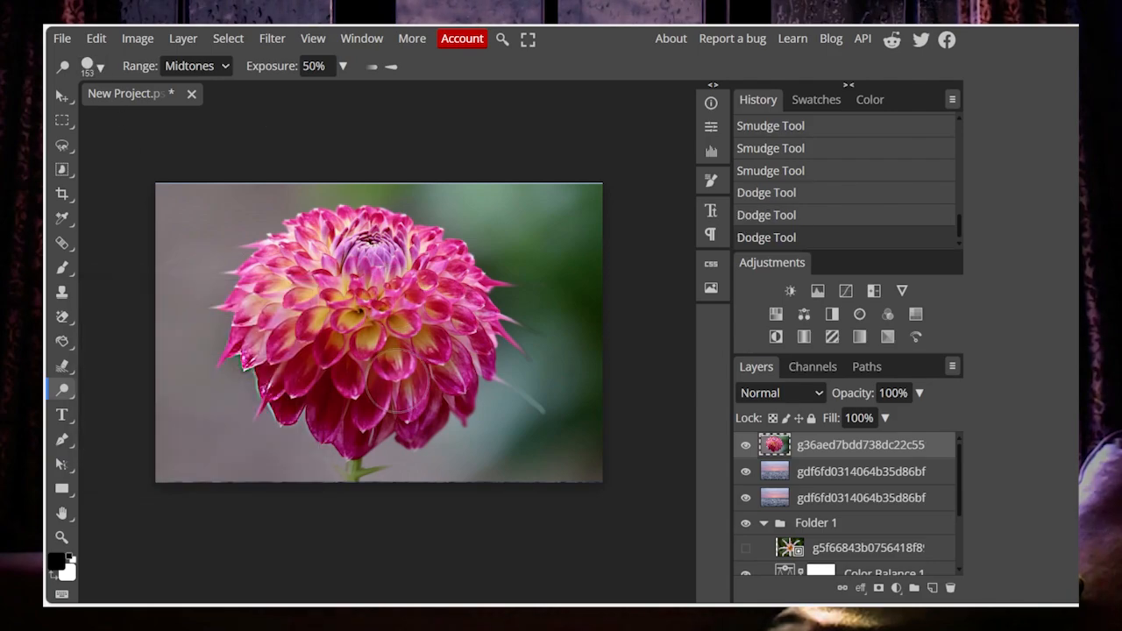
left_click(397, 380)
left_click(397, 381)
left_click(397, 381)
left_click(417, 360)
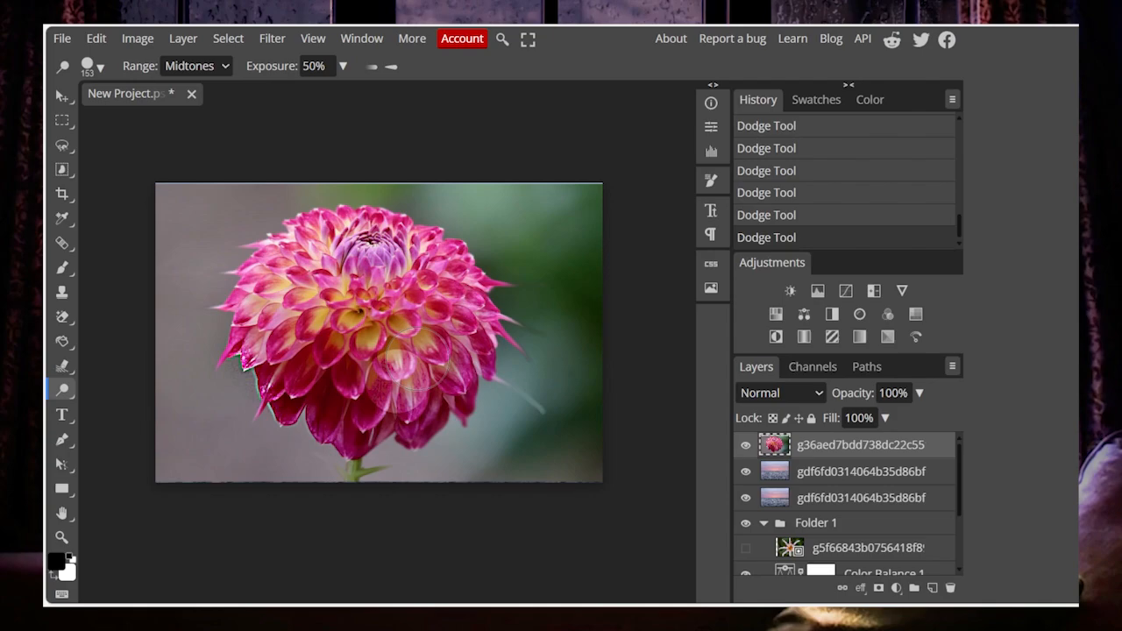
left_click(483, 375)
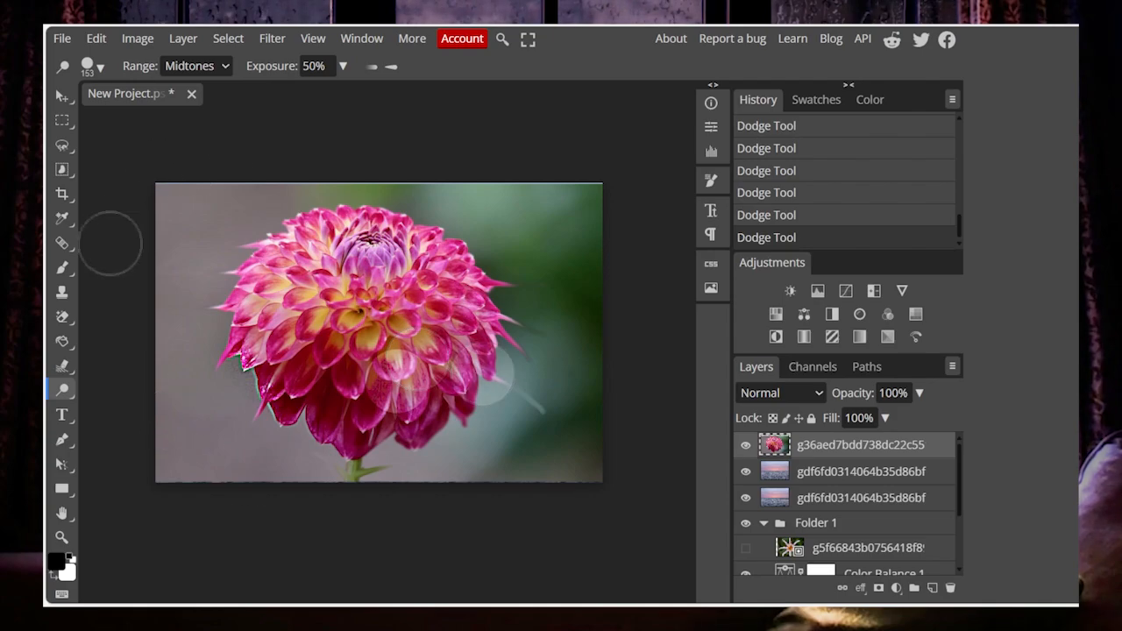
left_click(267, 291)
left_click(267, 291)
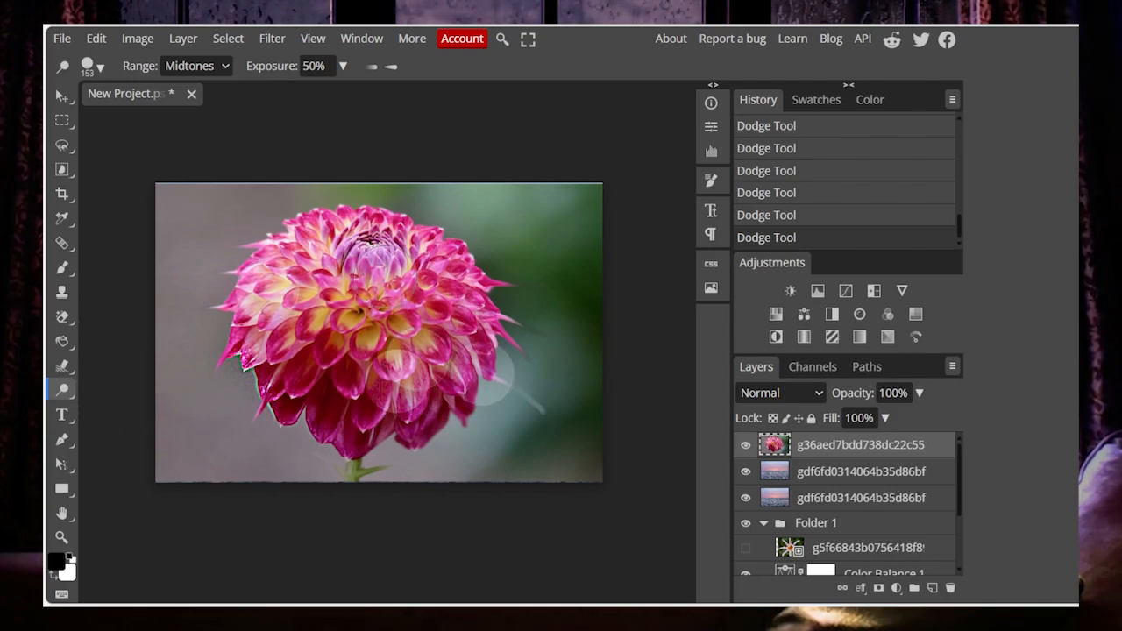
Switch to the Burn Tool and set its brush size to 217 px.
right_click(62, 390)
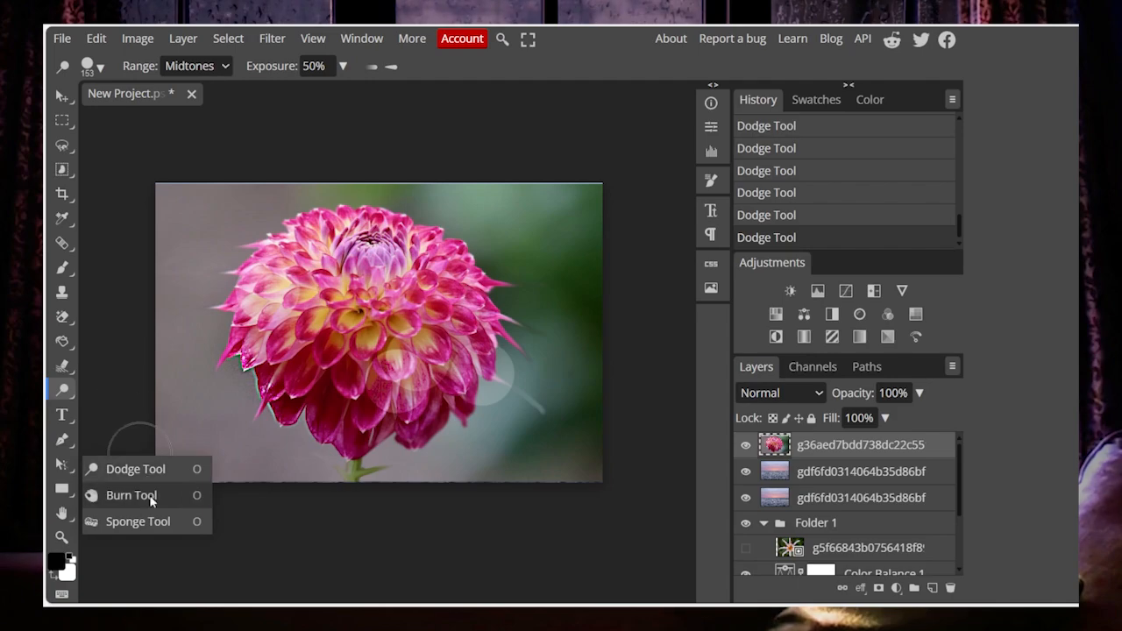
left_click(132, 495)
left_click(92, 67)
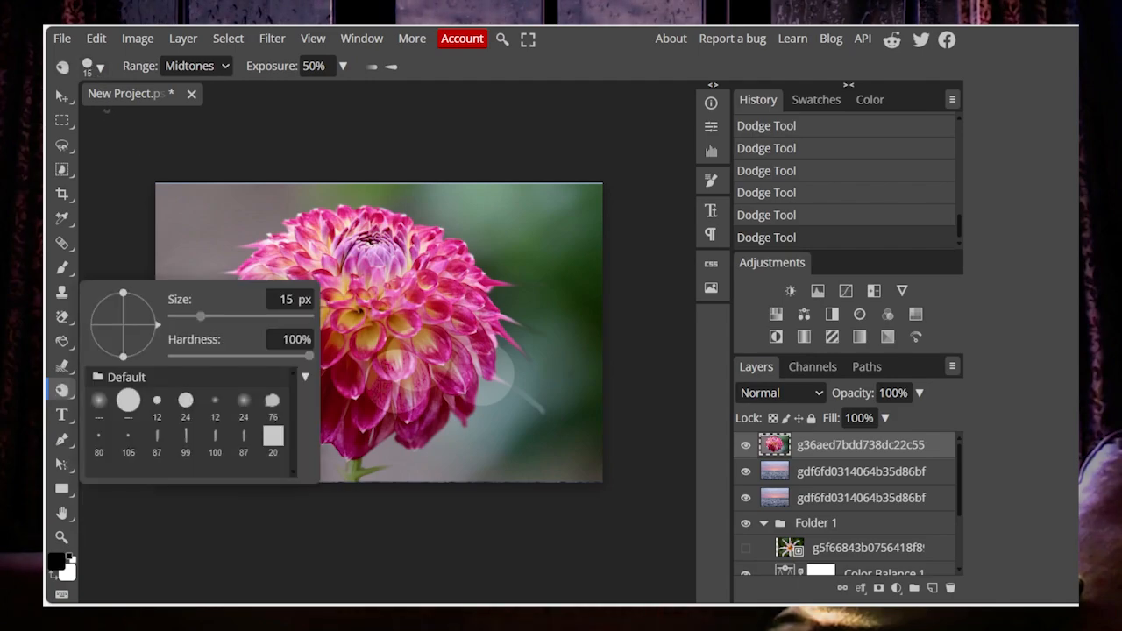
left_click_drag(233, 316, 260, 316)
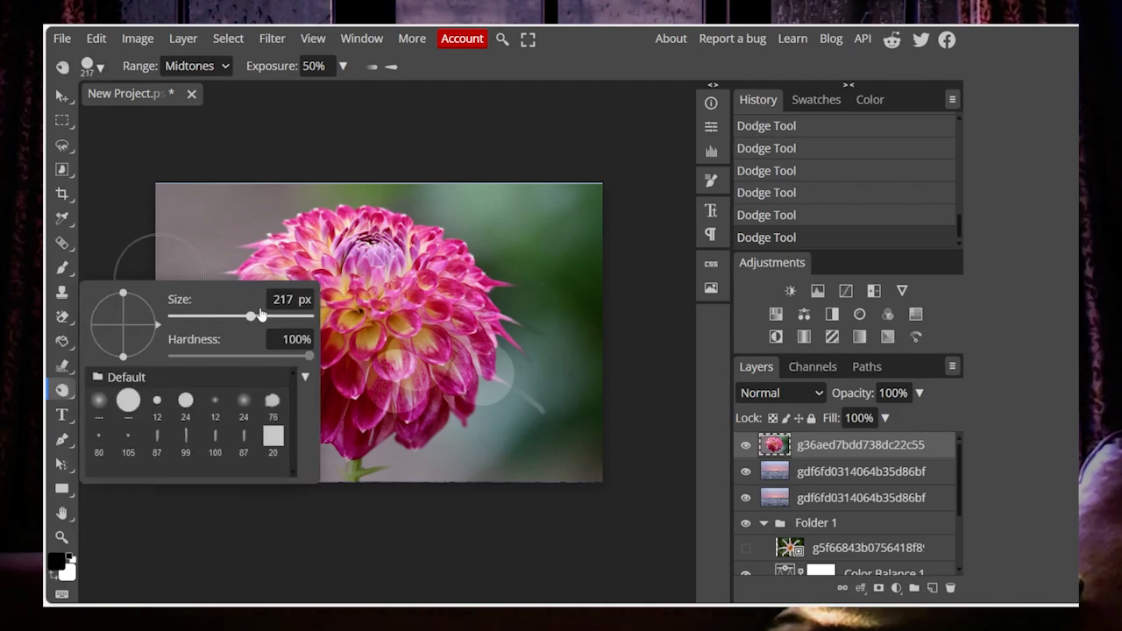
Darken the dahlia's upper-right edge, lower-left petals, bottom petals and the background beside them with the Burn Tool.
left_click(427, 201)
left_click(418, 246)
left_click(418, 246)
left_click(419, 246)
left_click(418, 246)
left_click(418, 247)
left_click(311, 375)
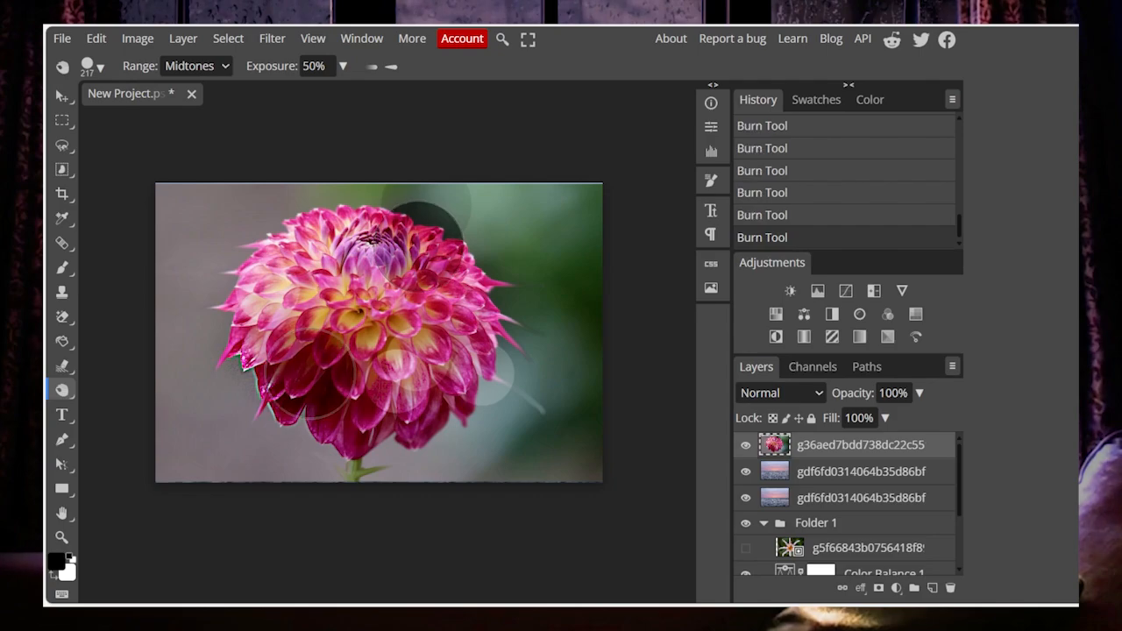
left_click(310, 374)
left_click(371, 428)
left_click(371, 428)
left_click(371, 428)
left_click(371, 428)
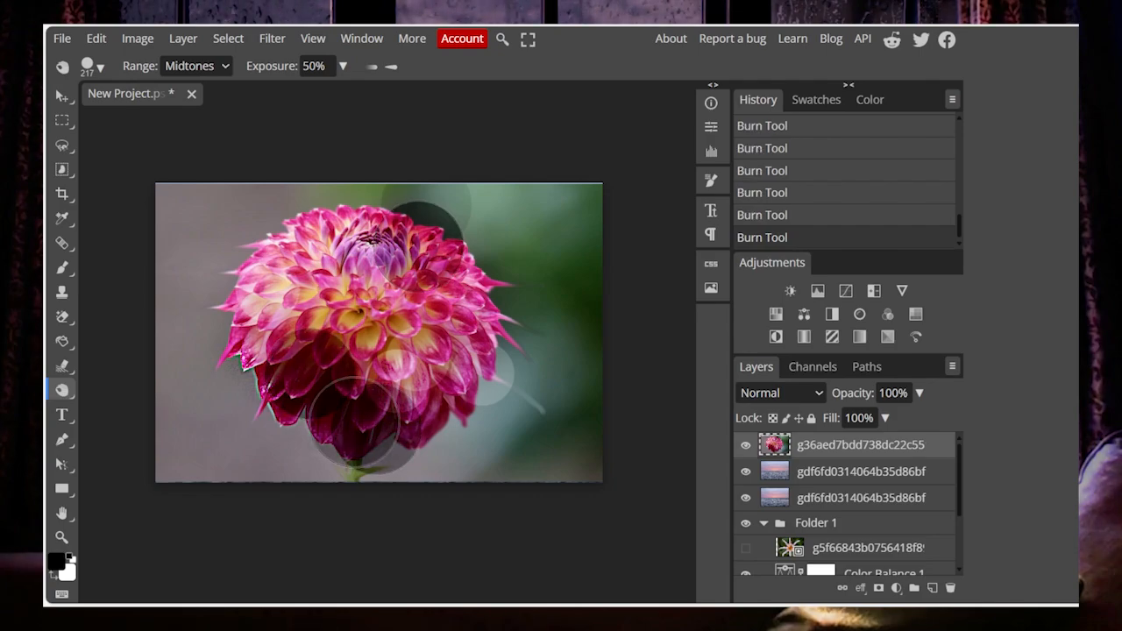
left_click(289, 425)
left_click(289, 425)
left_click(290, 425)
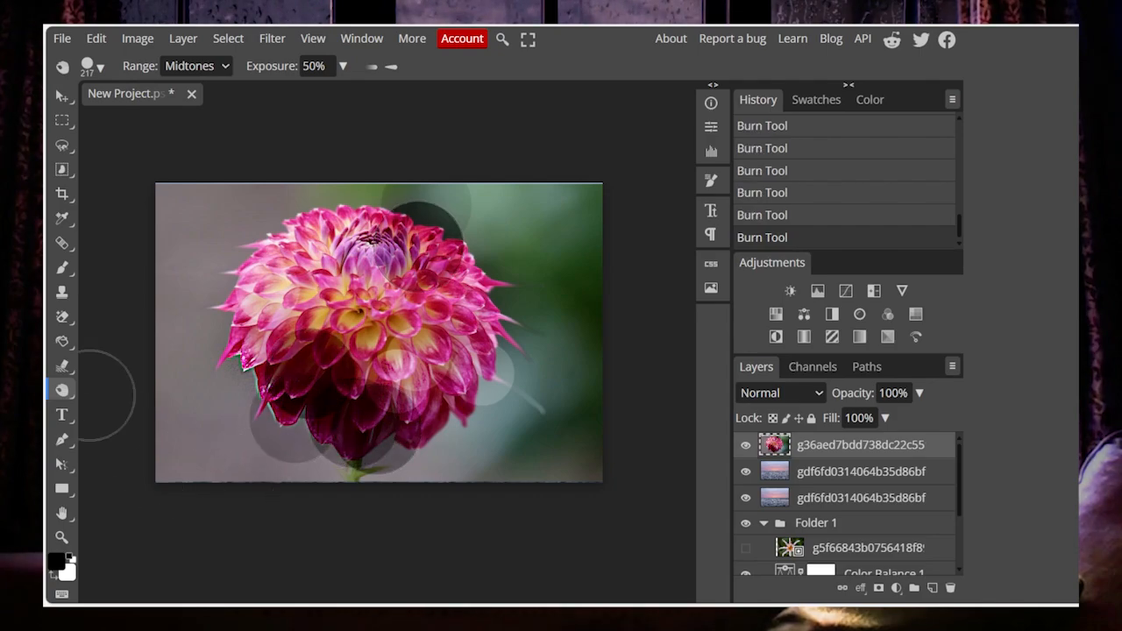
Use the Sponge Tool in Saturate mode with a 212 px brush to intensify the dahlia's central and right-hand petals.
right_click(62, 391)
left_click(127, 521)
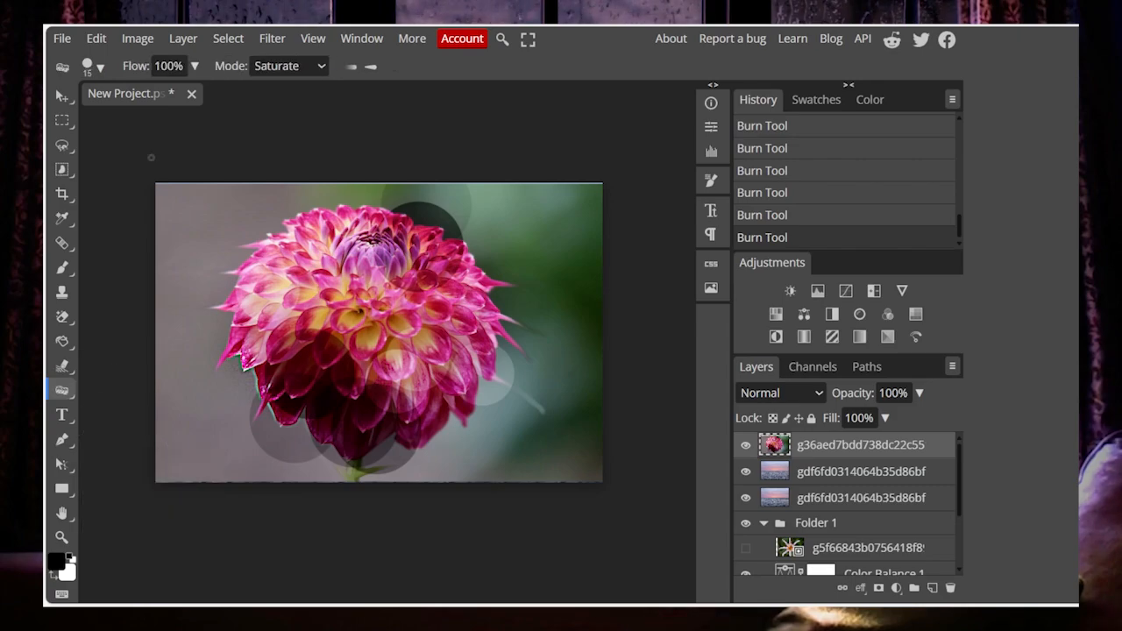
left_click(103, 70)
left_click(250, 316)
left_click(312, 65)
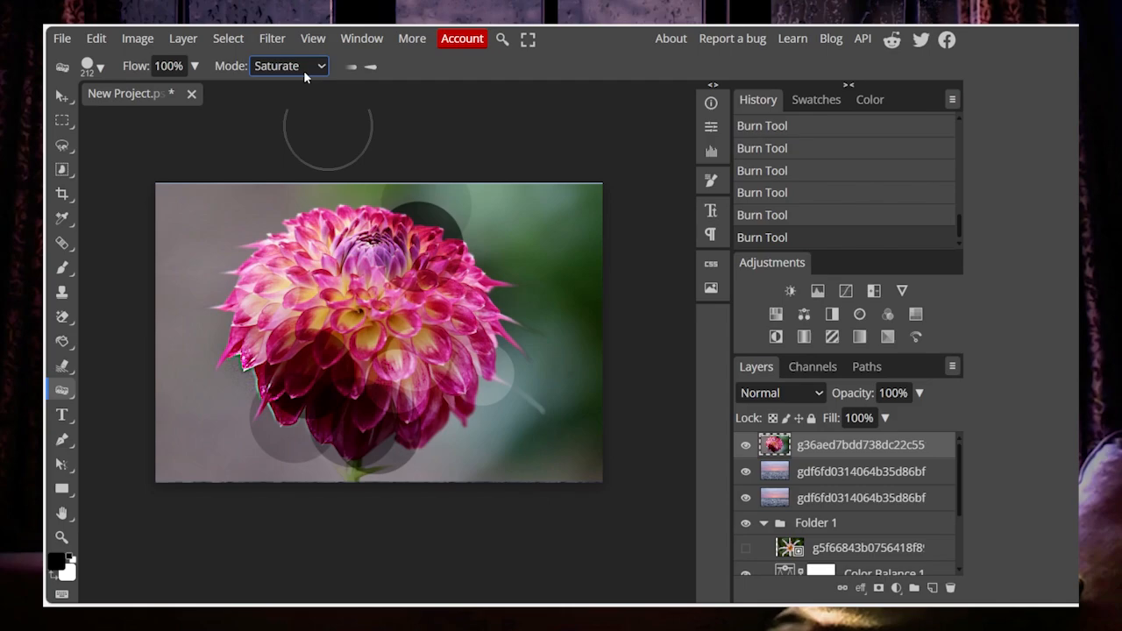
left_click(377, 294)
left_click(370, 318)
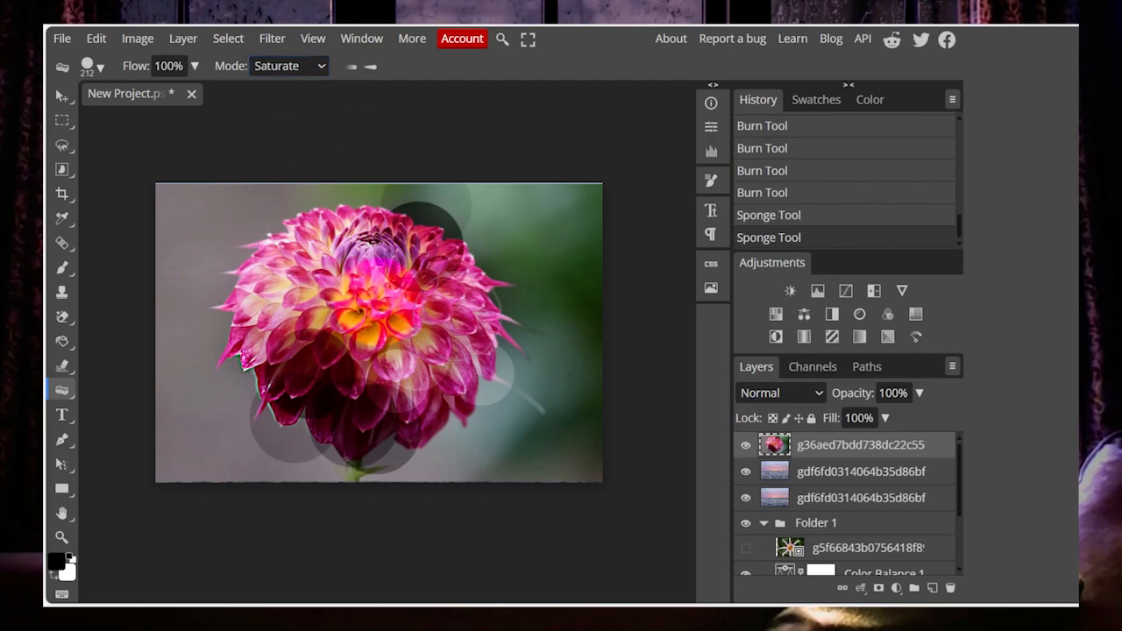
left_click(460, 327)
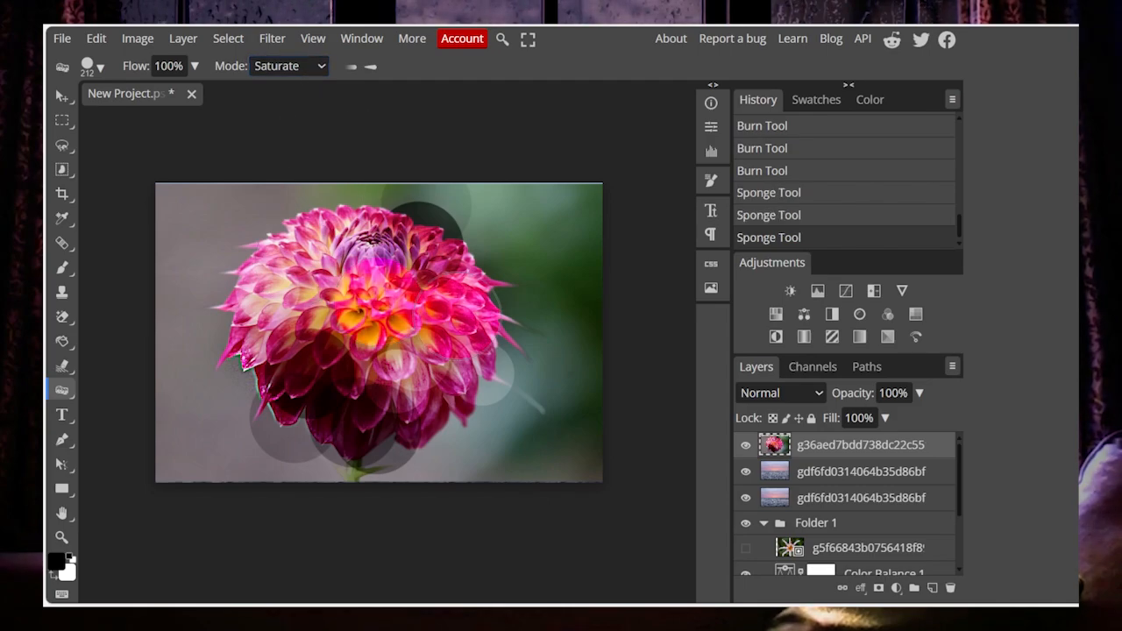
Change the Sponge Tool's mode and apply it to the dahlia's upper-left petals.
left_click(291, 87)
left_click(305, 227)
left_click(305, 227)
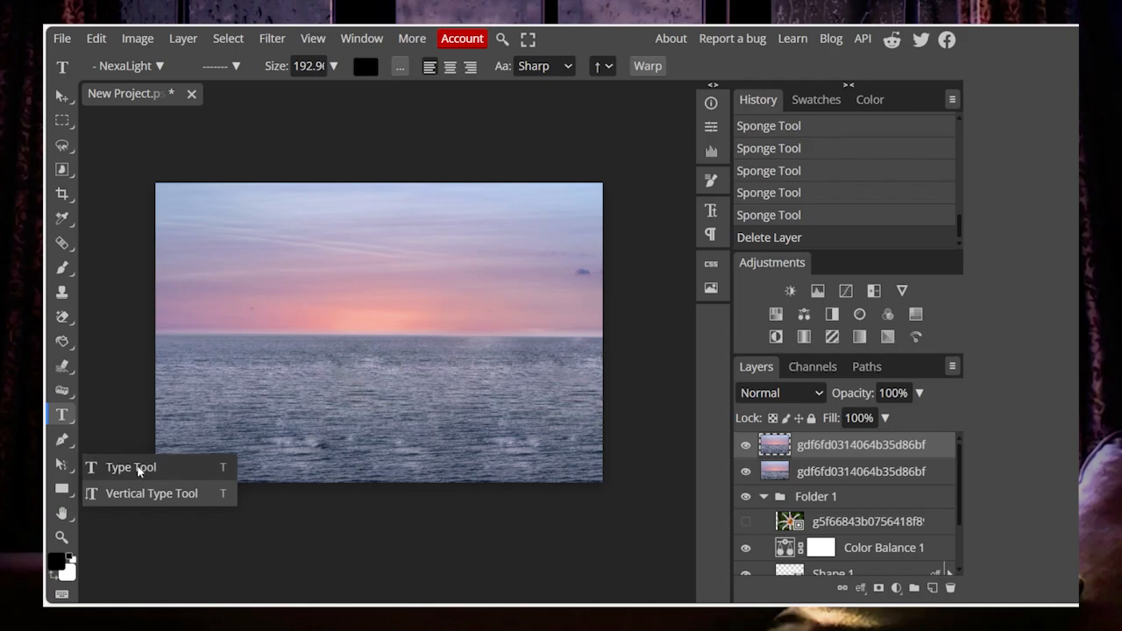
Add the horizontal text "TEXT" over the seascape and move it down across the horizon near the image centre.
left_click(137, 471)
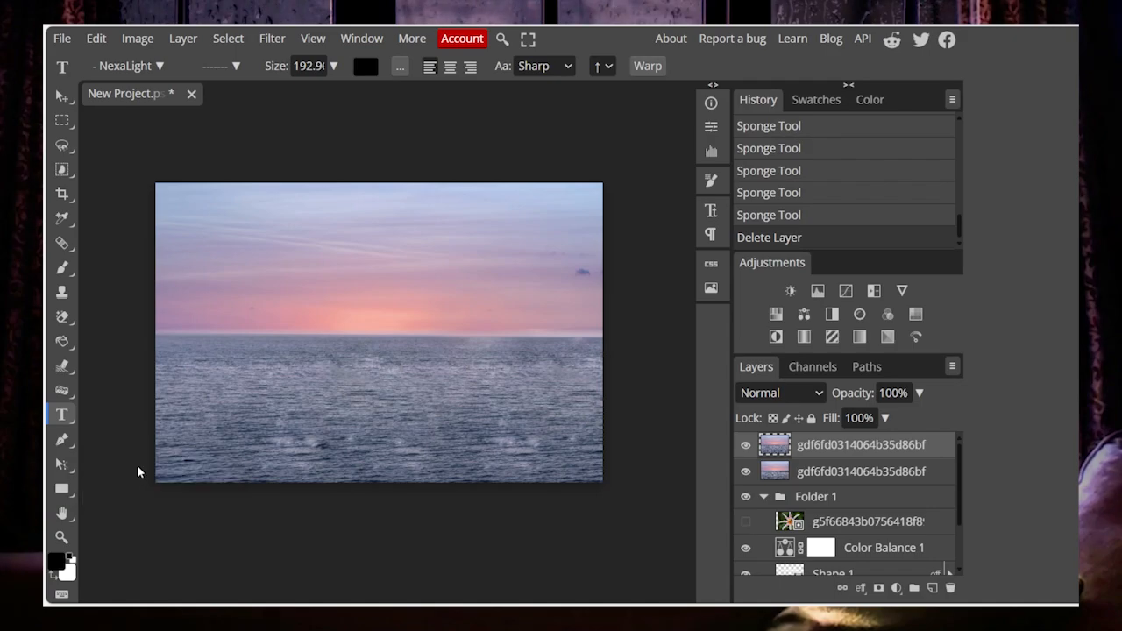
left_click(256, 341)
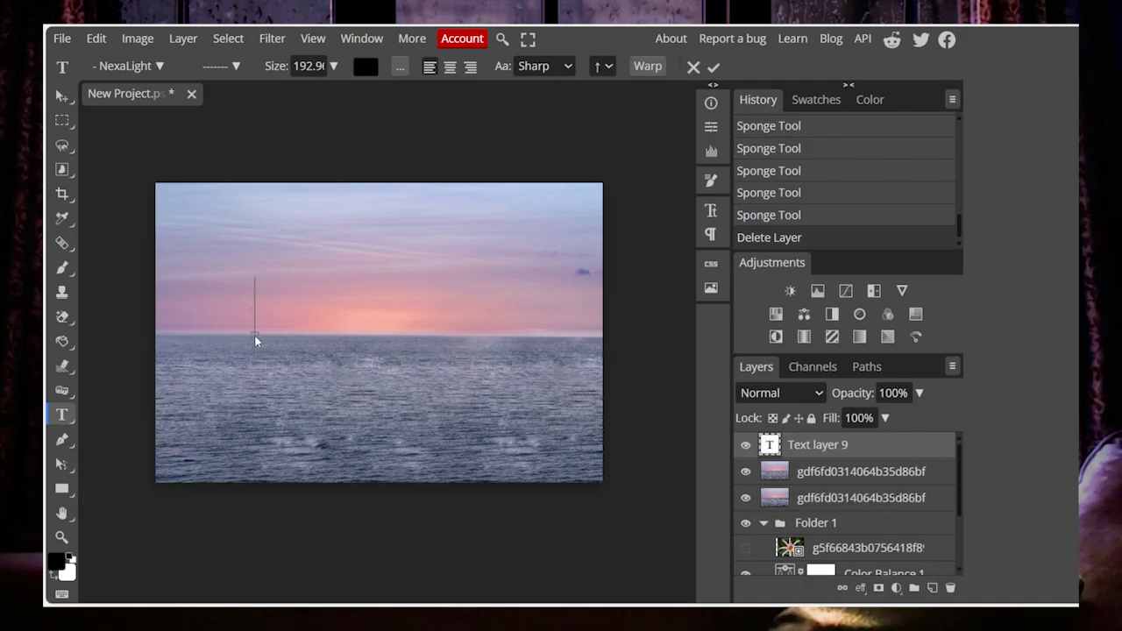
type("TEXT")
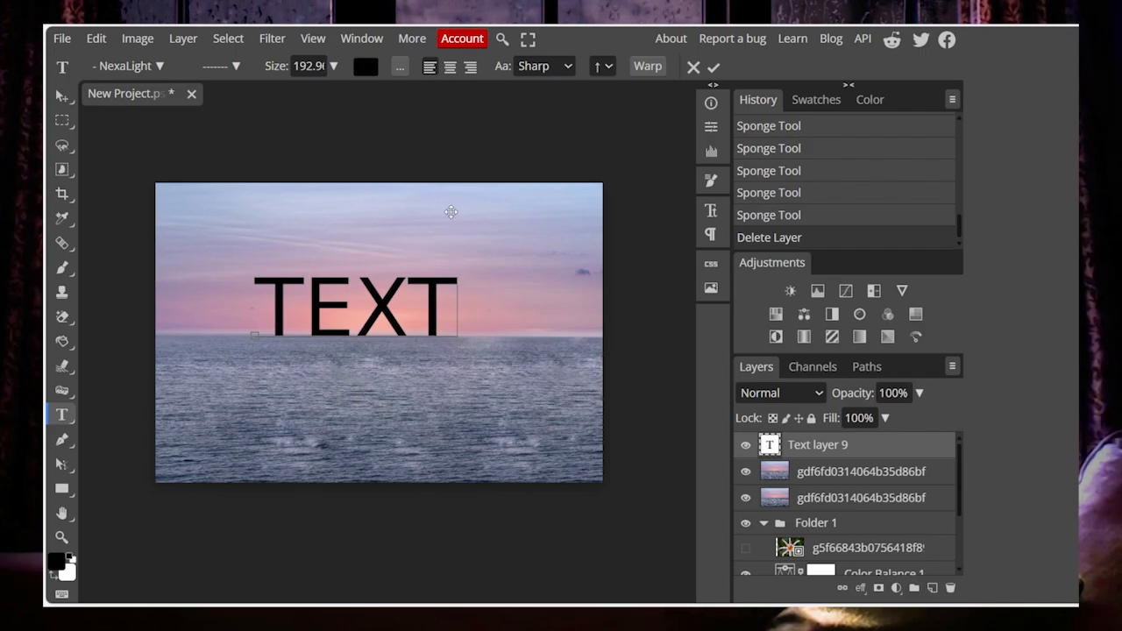
left_click_drag(451, 211, 492, 244)
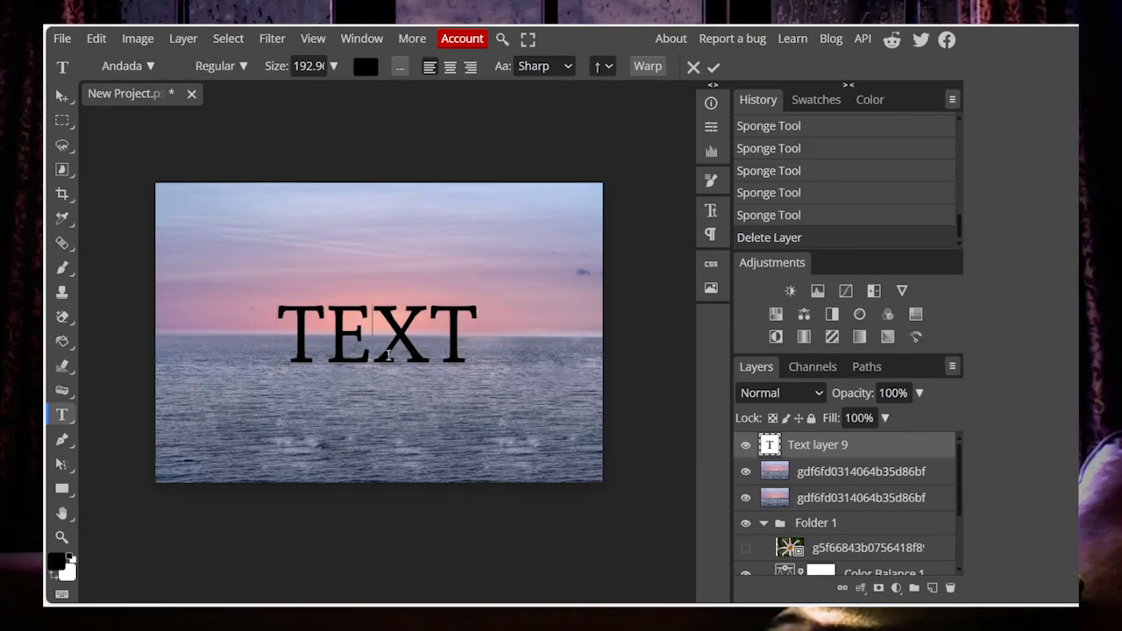
Try the Anaheim font on the whole word TEXT, and settle on the Andika font.
key("ctrl+a")
left_click(146, 63)
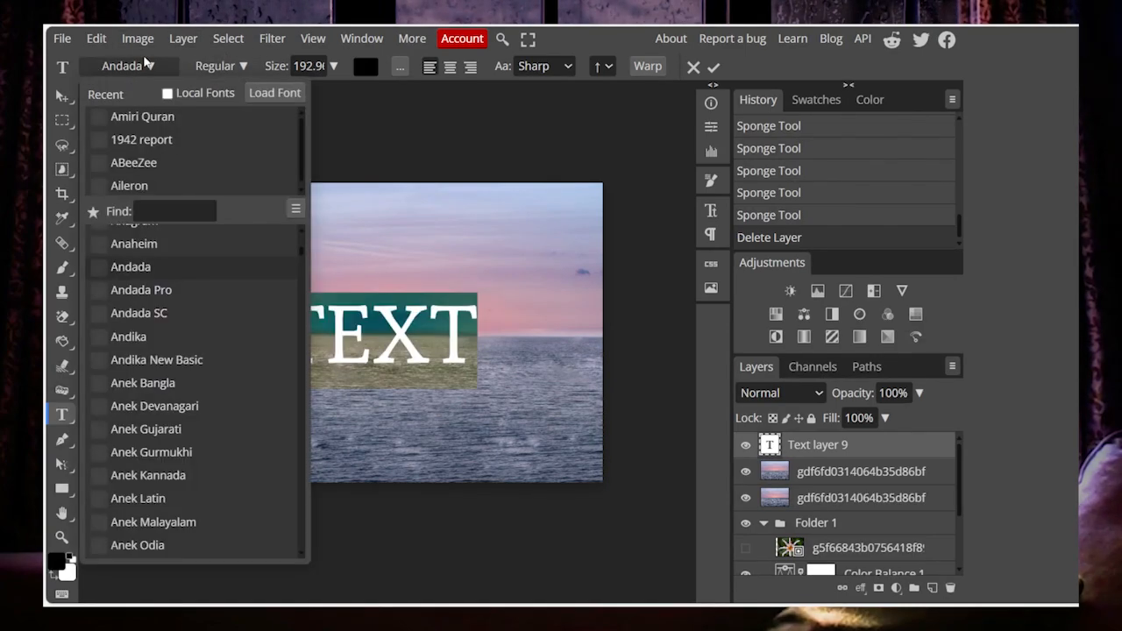
left_click(156, 245)
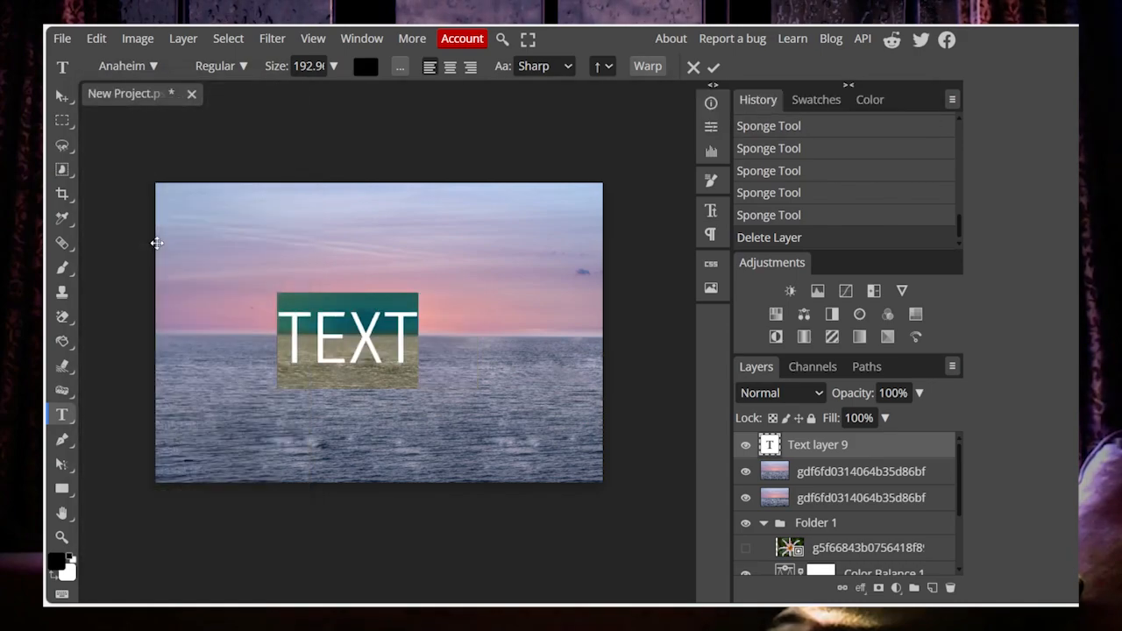
left_click(127, 65)
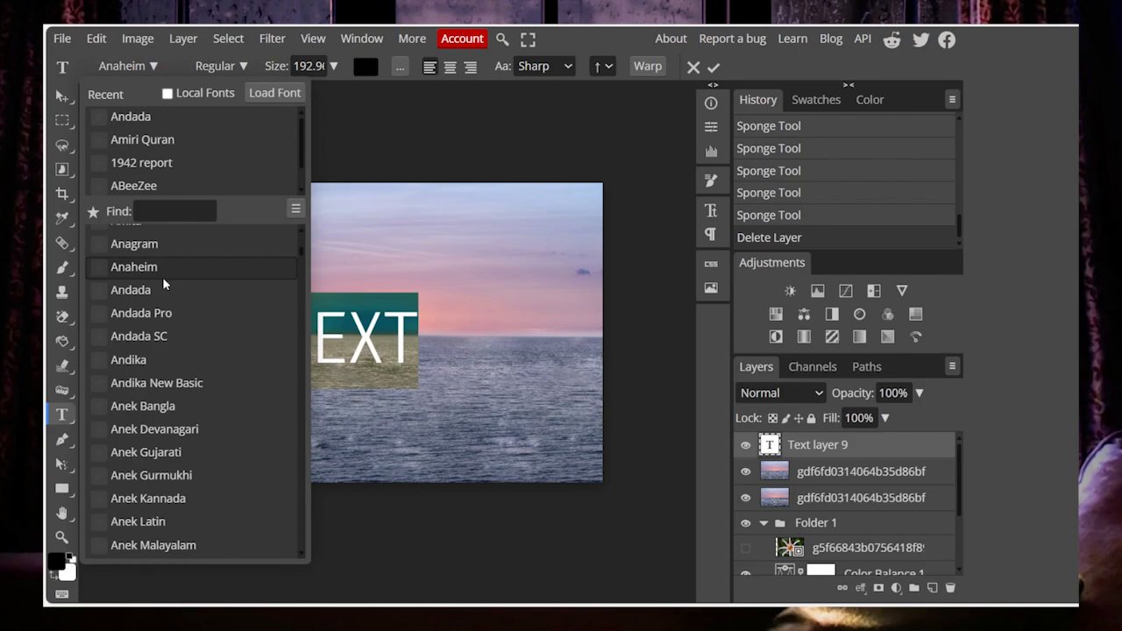
left_click(158, 359)
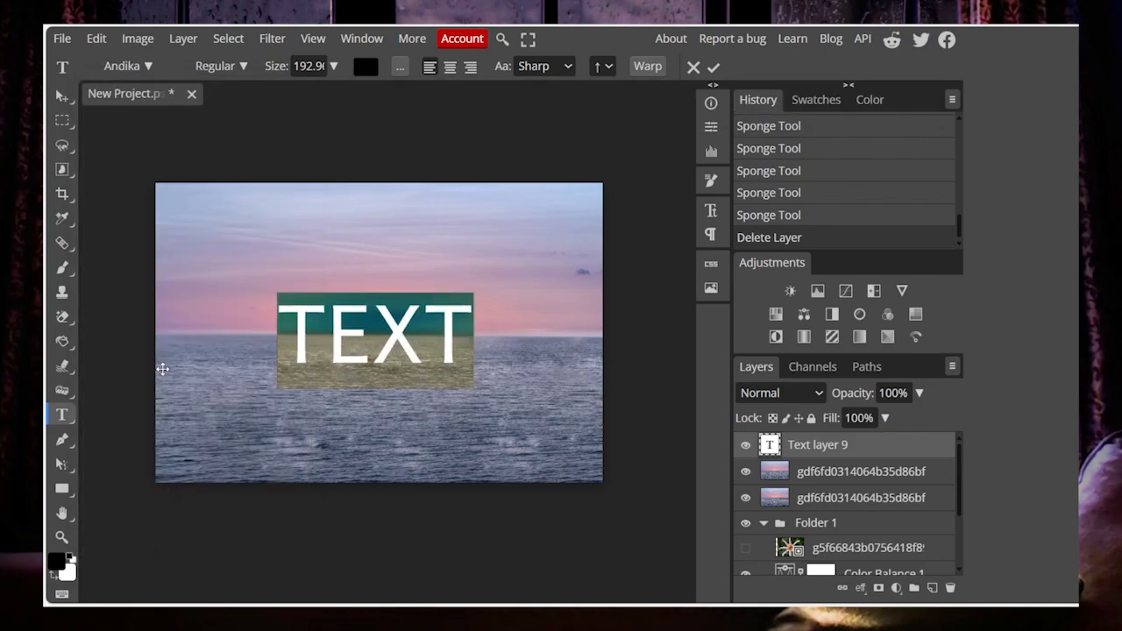
Try the Italic, Bold and Bold Italic styles on the text, and return it to Regular.
left_click(211, 70)
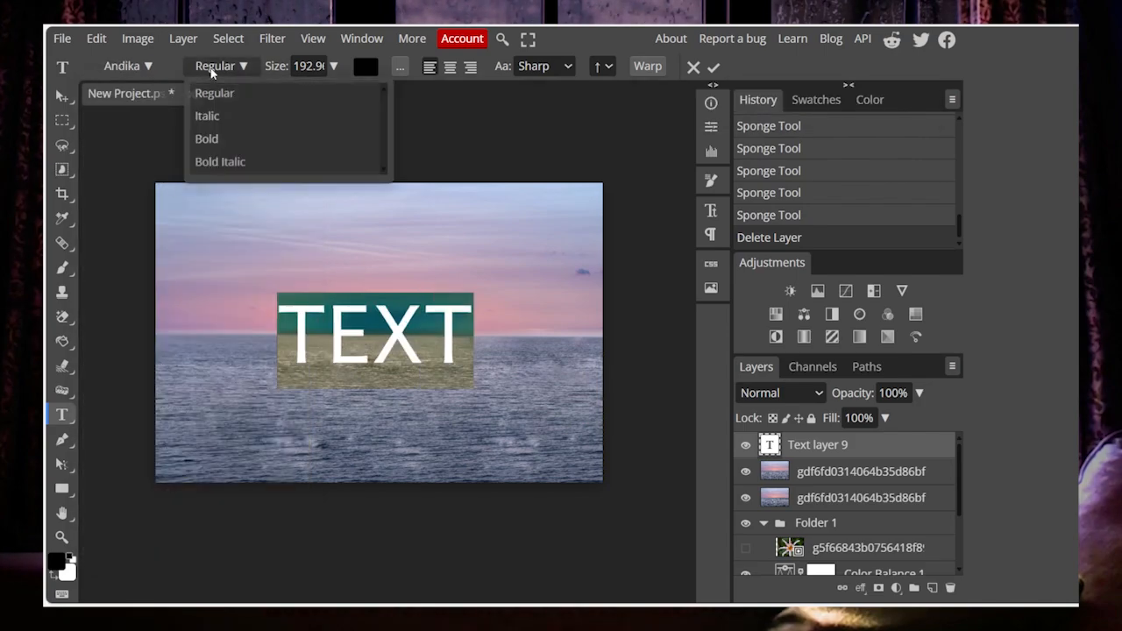
left_click(217, 117)
left_click(249, 66)
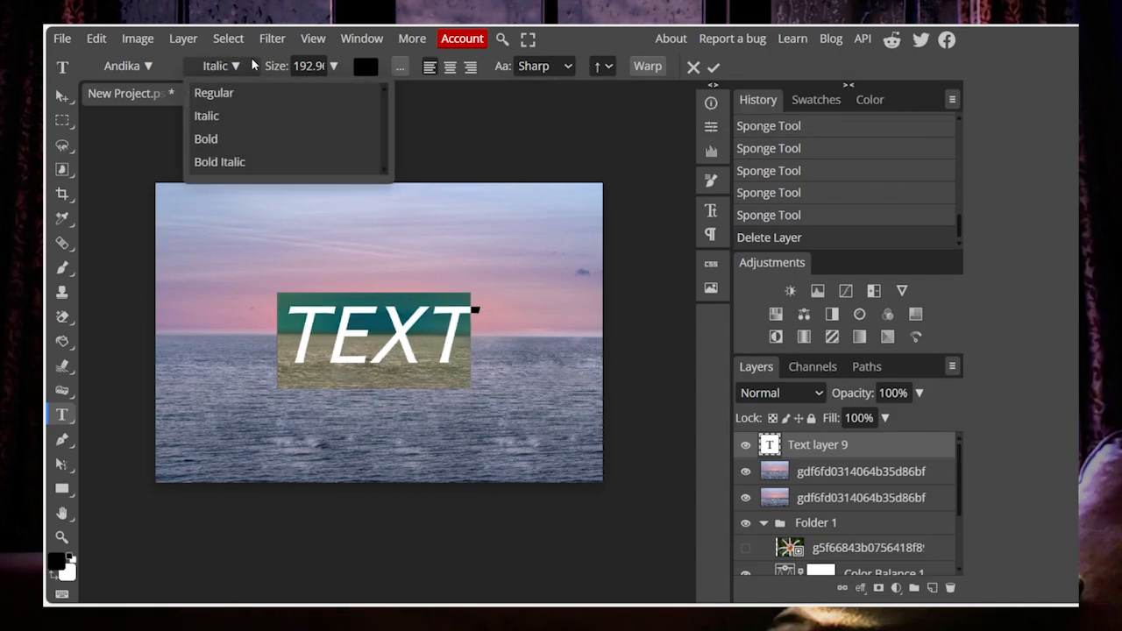
left_click(244, 137)
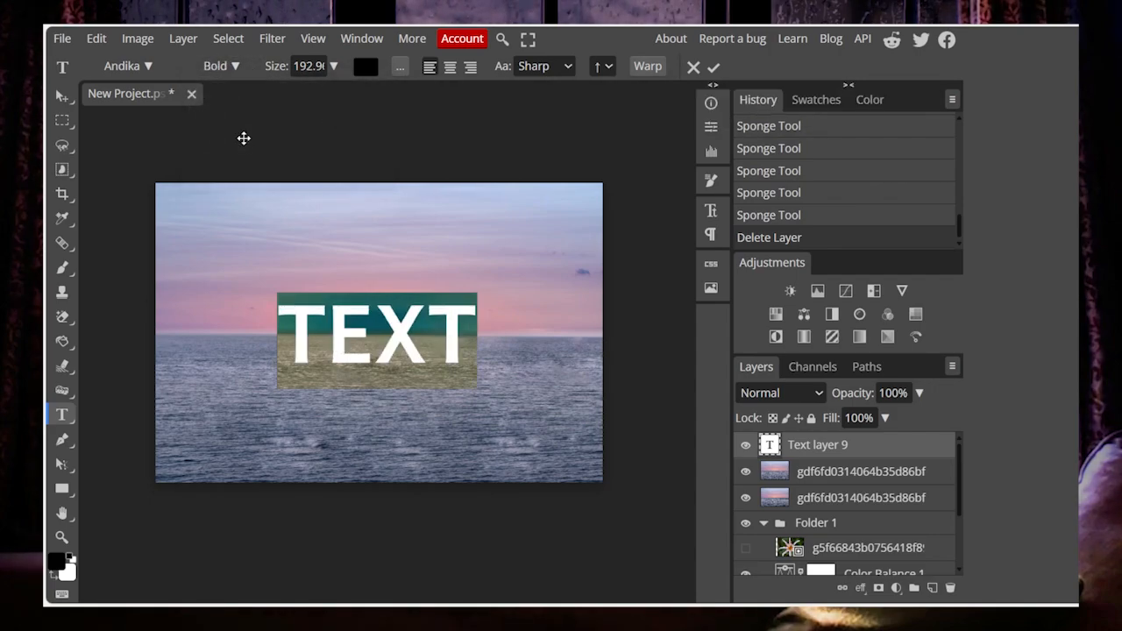
left_click(230, 65)
left_click(248, 162)
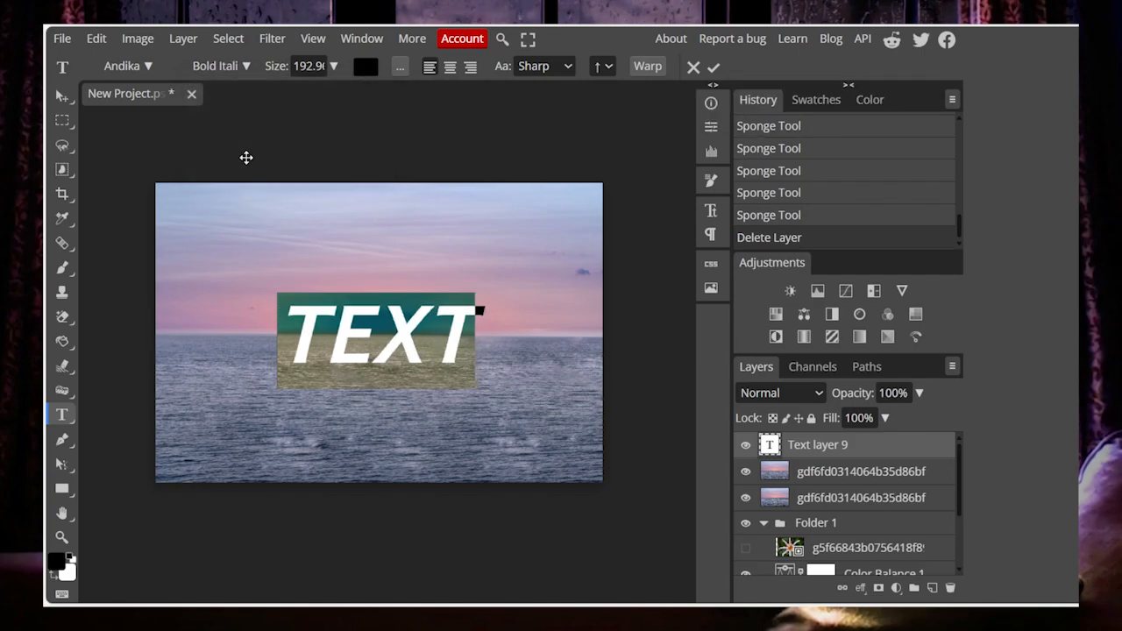
left_click(230, 66)
left_click(226, 93)
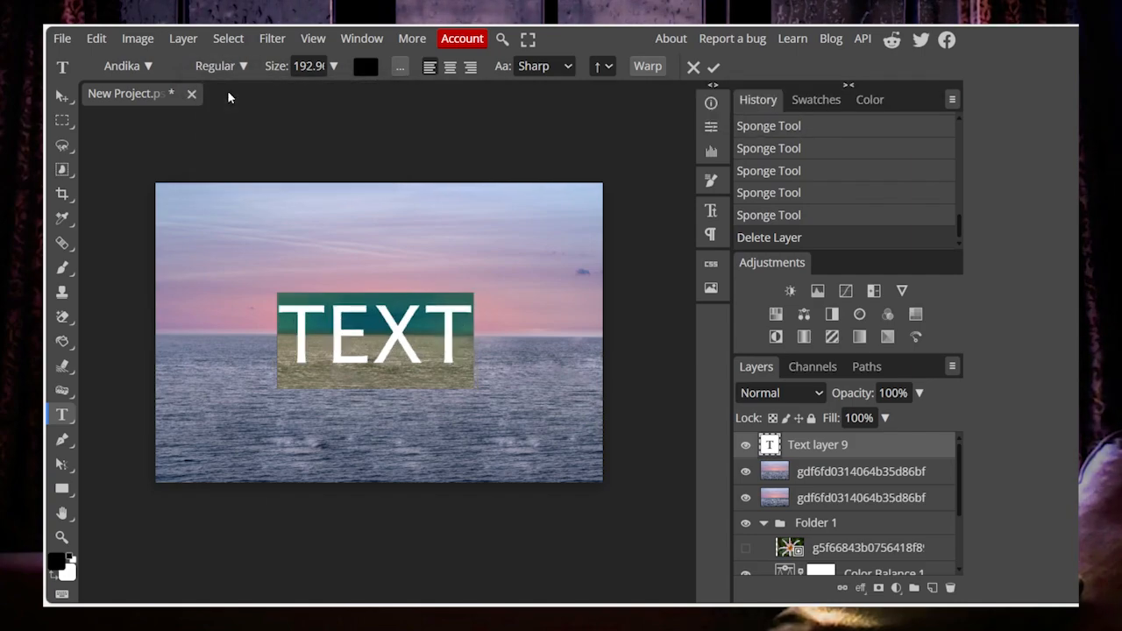
Set the text size to 150 and its colour to the muted red a04242.
left_click(331, 67)
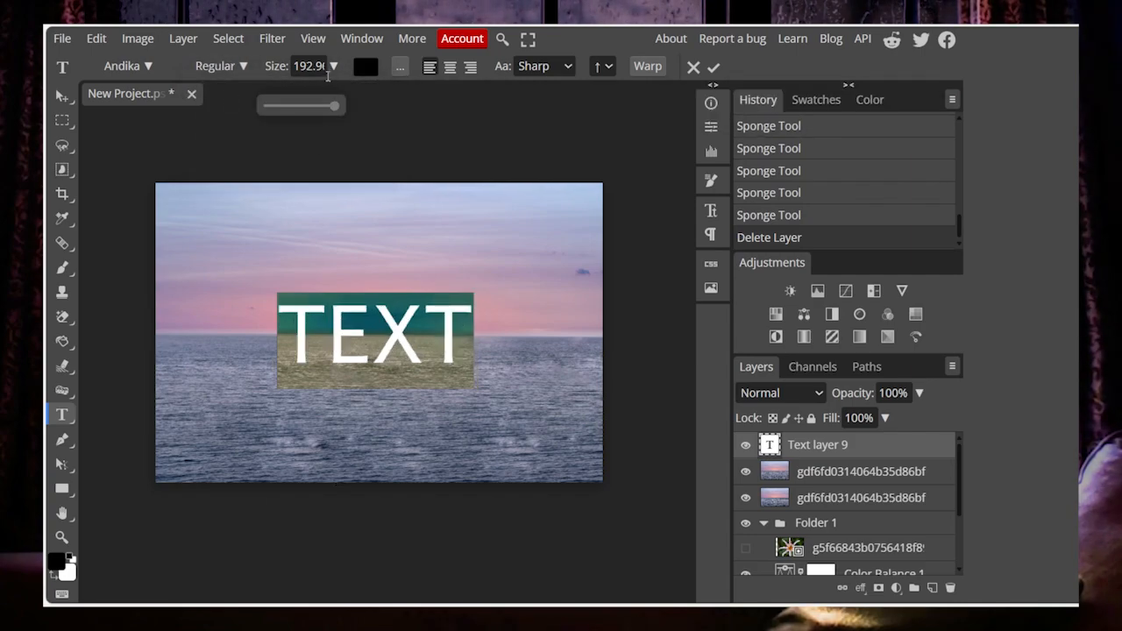
left_click_drag(335, 109, 373, 106)
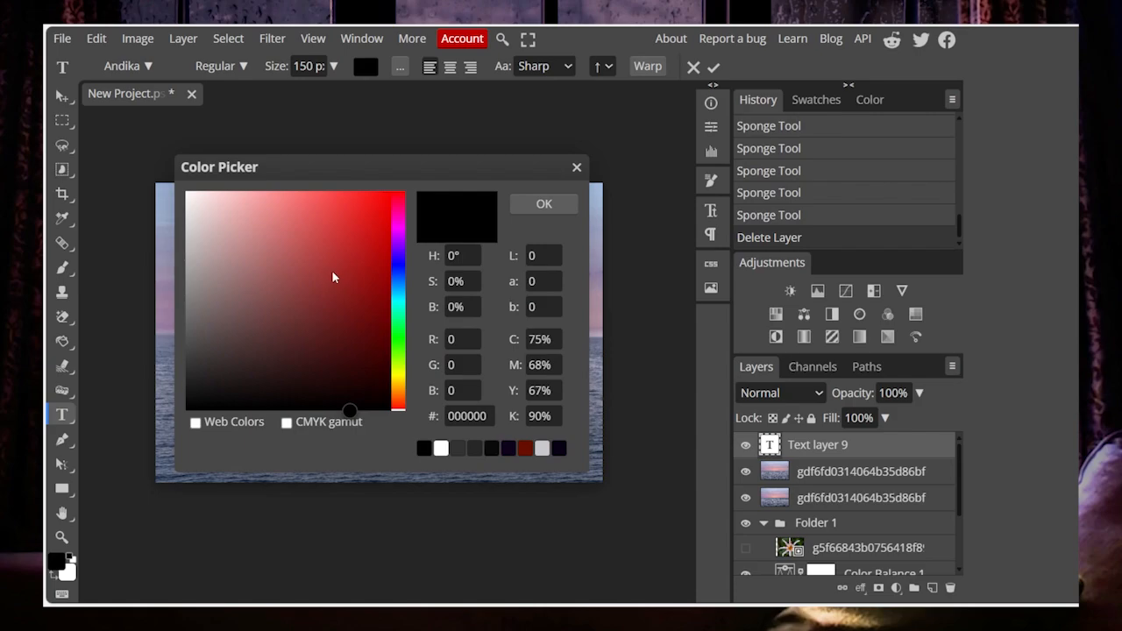
left_click(298, 311)
mouse_move(298, 311)
left_mouse_down()
mouse_move(290, 237)
mouse_move(259, 239)
mouse_move(305, 275)
left_mouse_up()
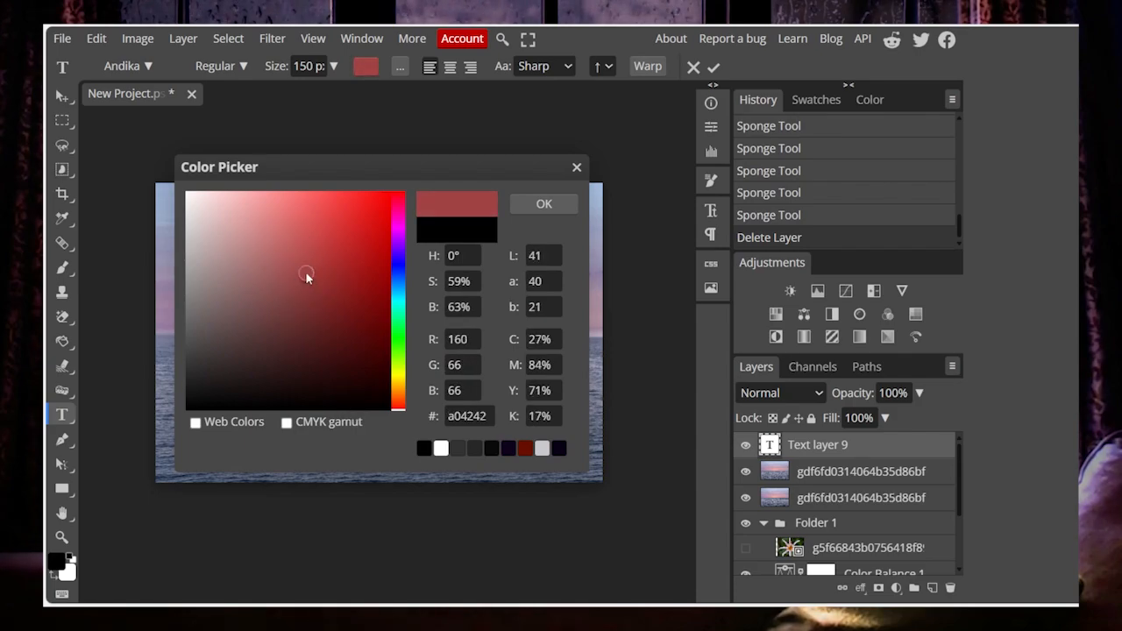
left_click(535, 200)
left_click(384, 326)
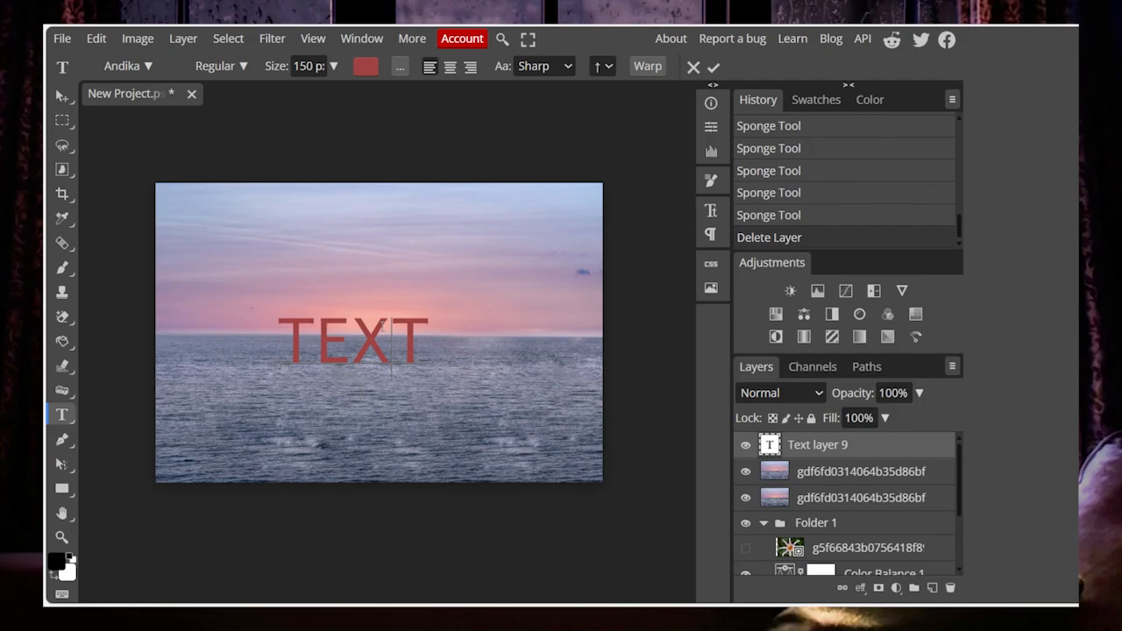
Enable a black stroke on the word TEXT and set the stroke width to 3 px.
double_click(384, 329)
left_click(399, 67)
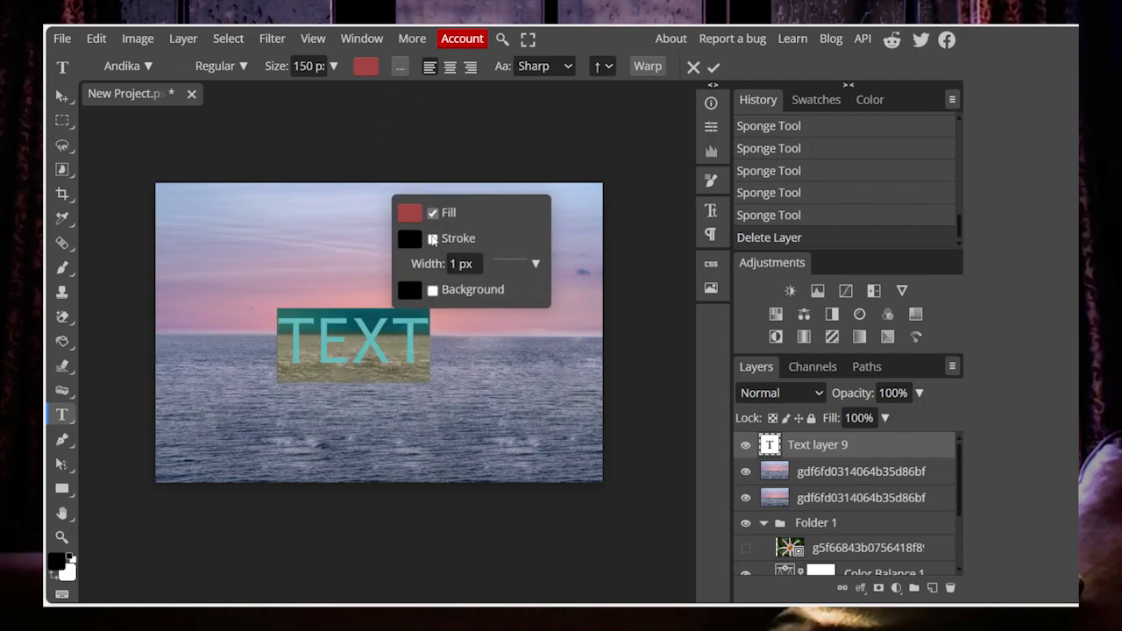
left_click(433, 238)
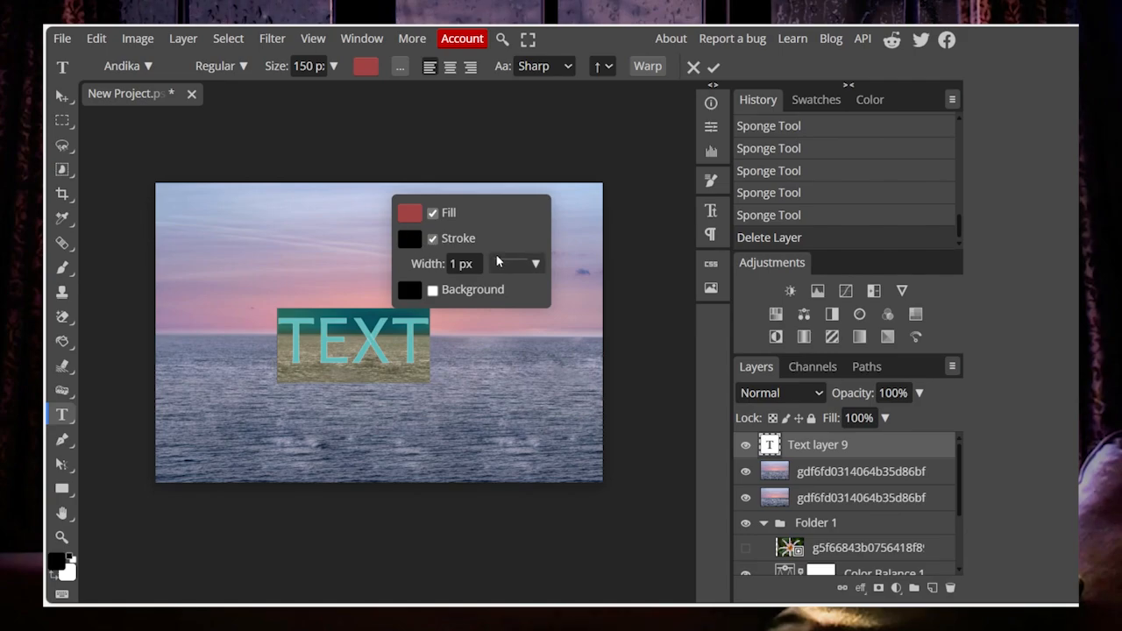
left_click(452, 263)
triple_click(453, 264)
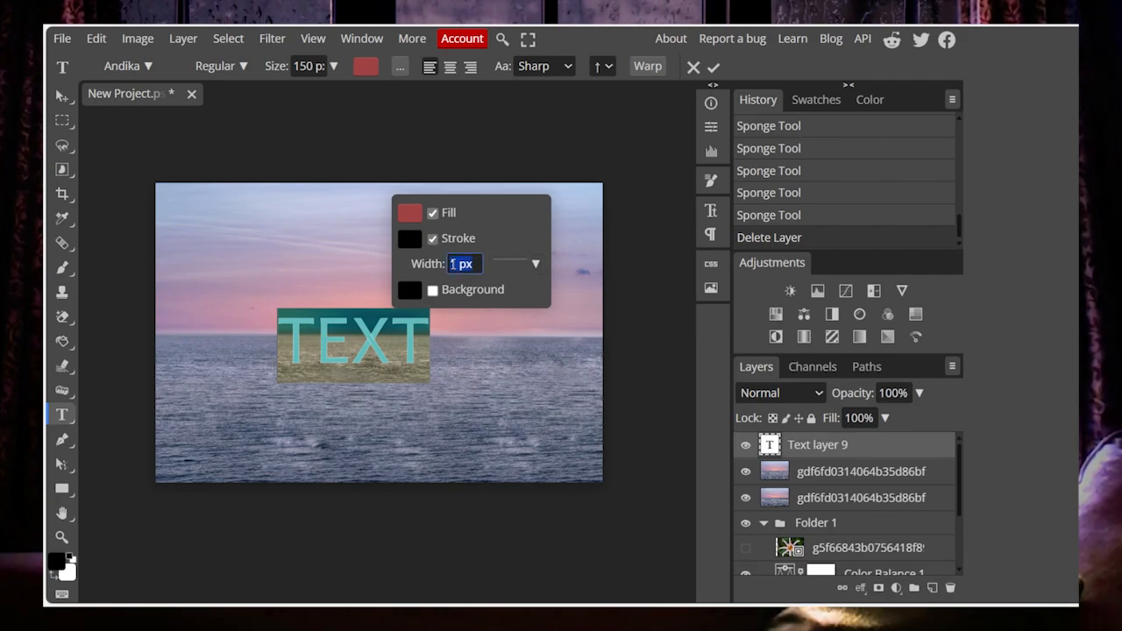
key("Up")
key("Up")
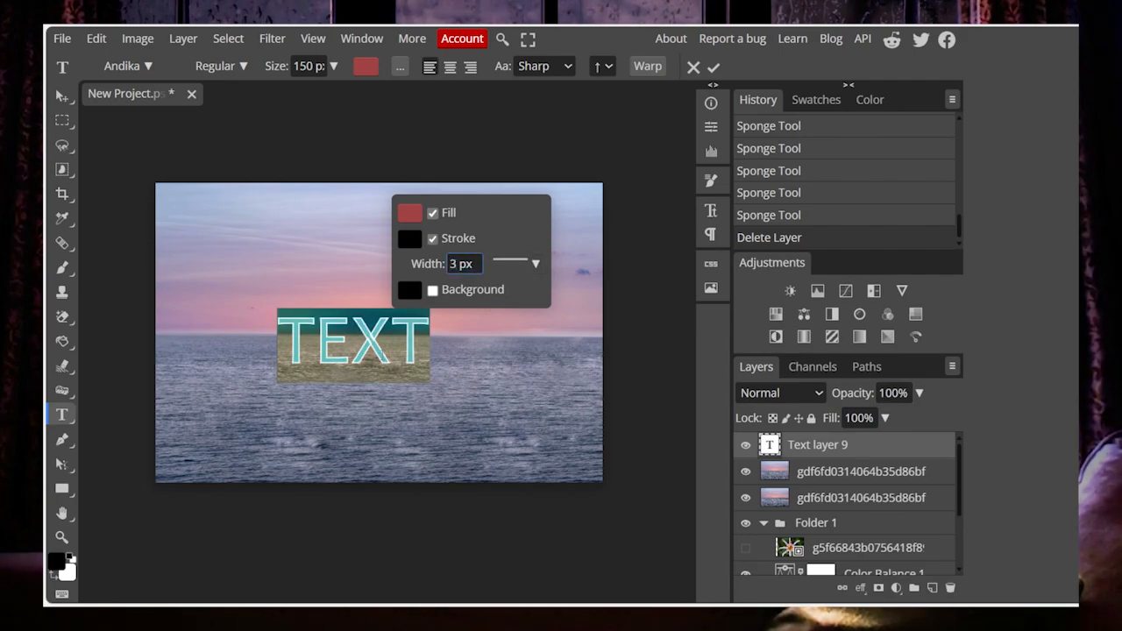
Change the stroke around the word TEXT to the dashed line style.
double_click(383, 355)
left_click(383, 355)
scroll(384, 355, "up", 1)
double_click(384, 355)
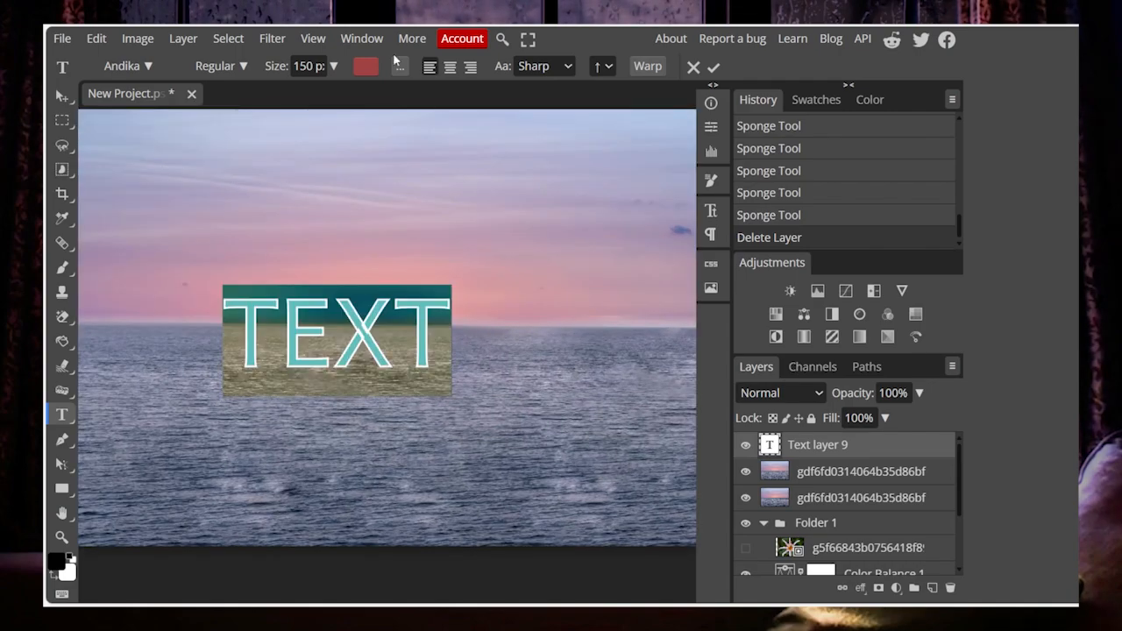
left_click(400, 67)
left_click(536, 149)
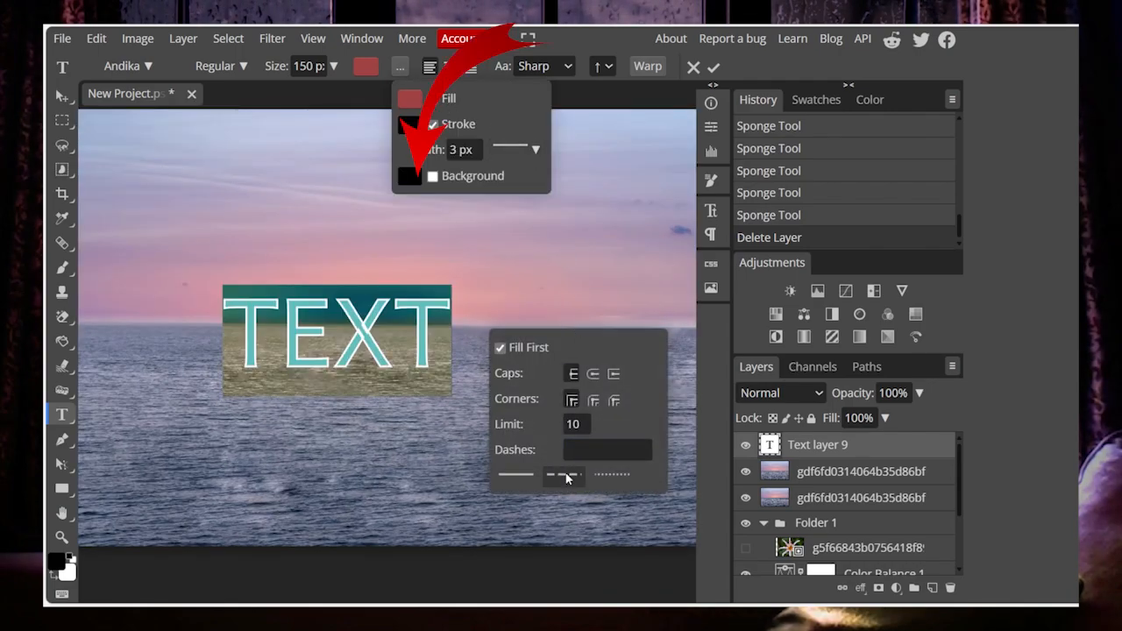
left_click(337, 350)
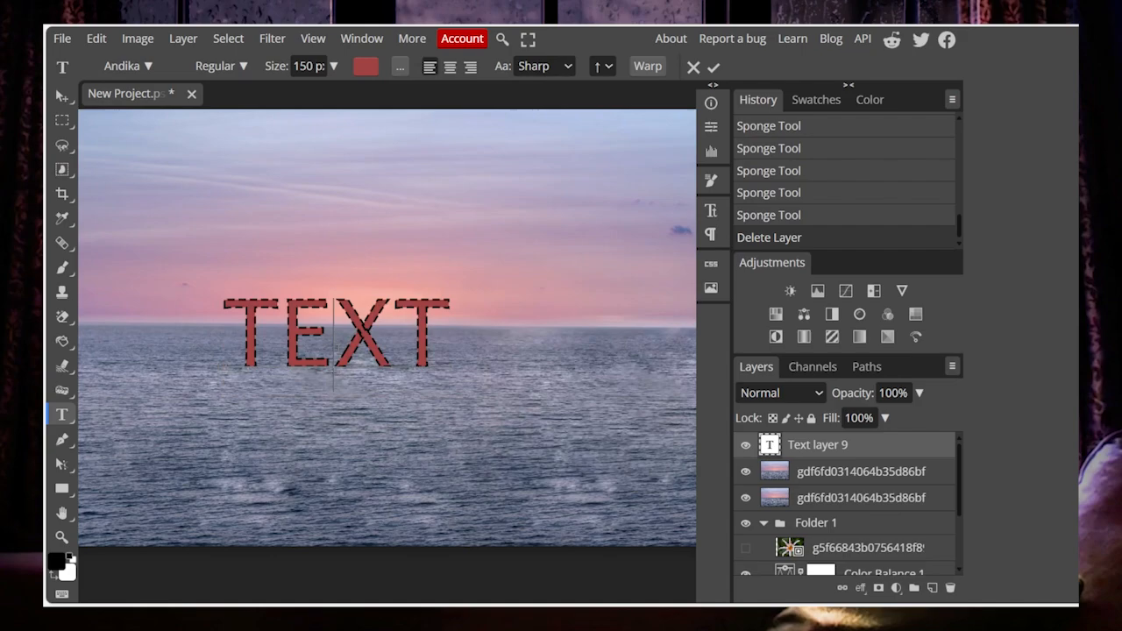
Try centre and right alignment on the word TEXT, and return it to left alignment.
key("ctrl+a")
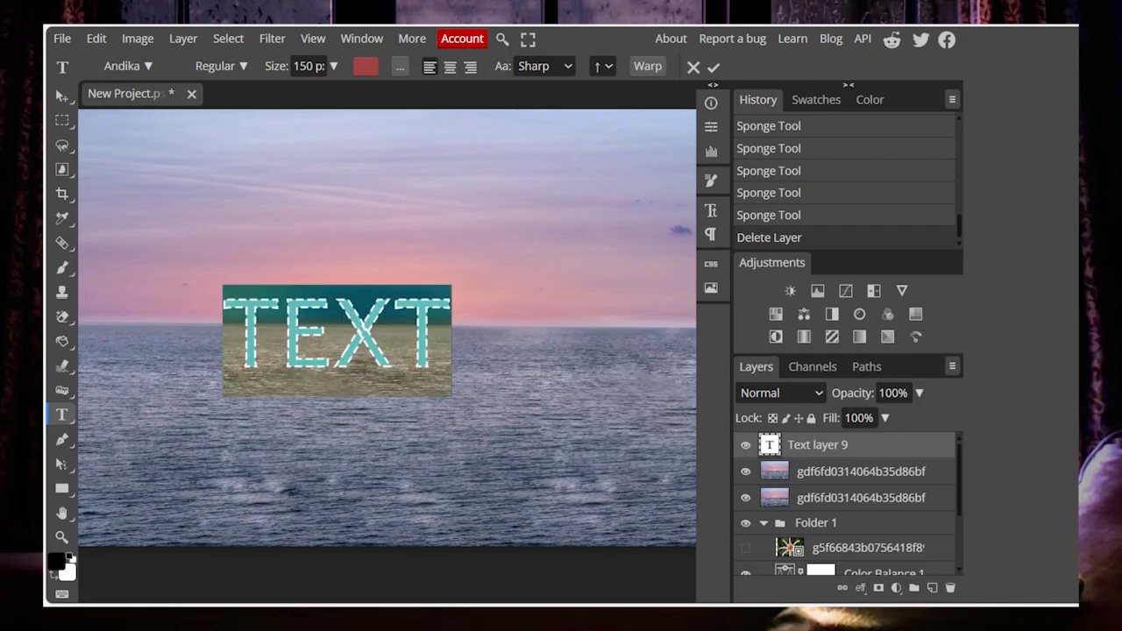
left_click(455, 70)
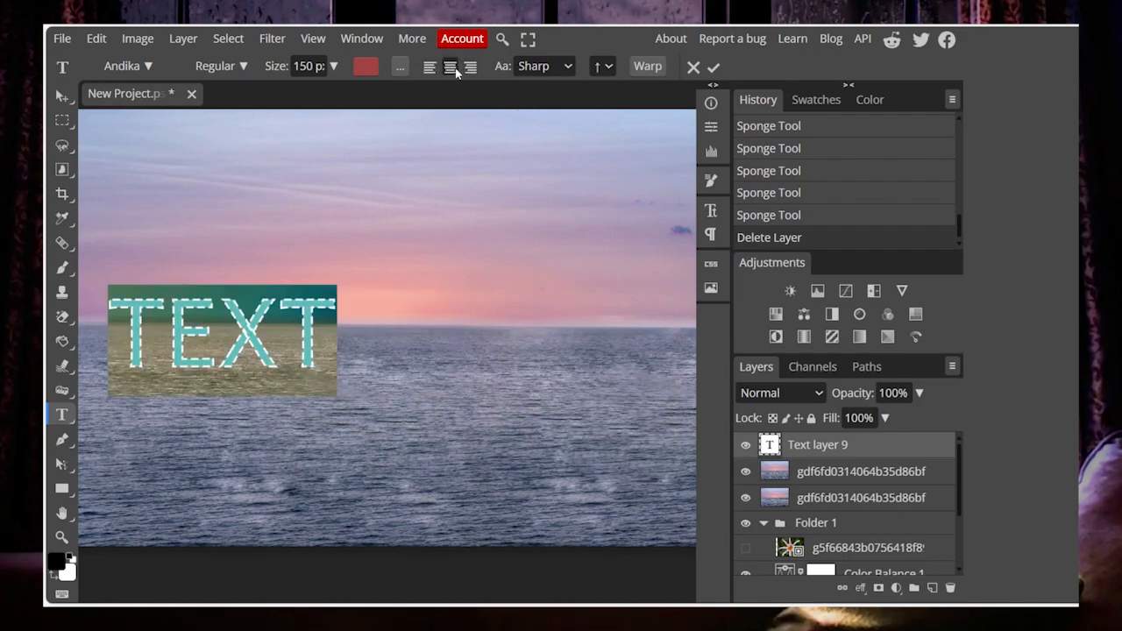
left_click(467, 68)
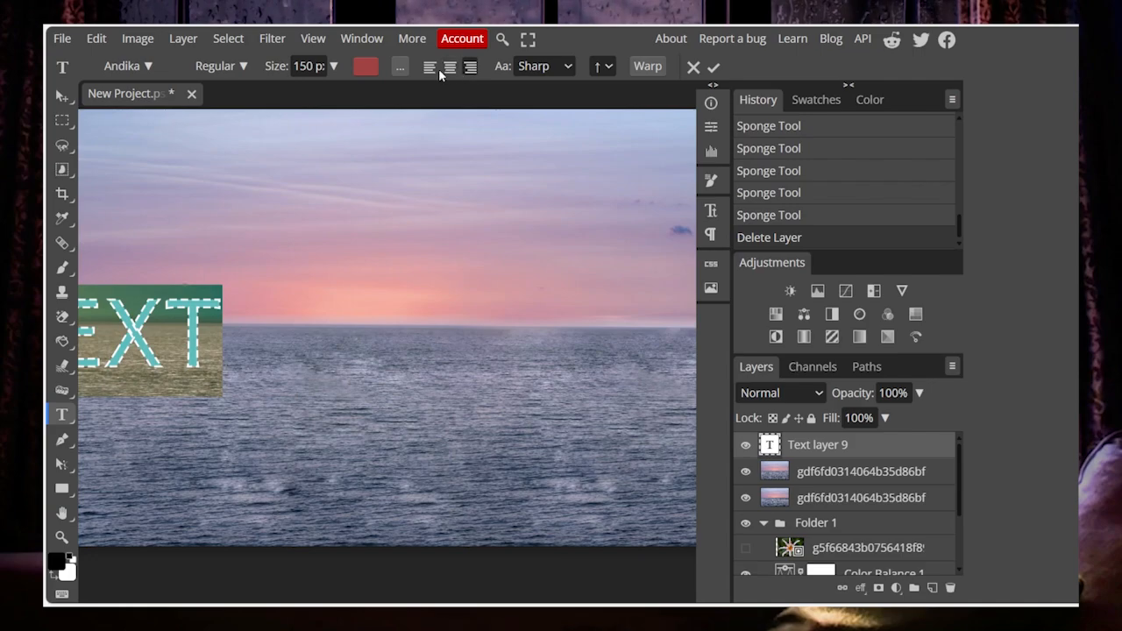
left_click(439, 68)
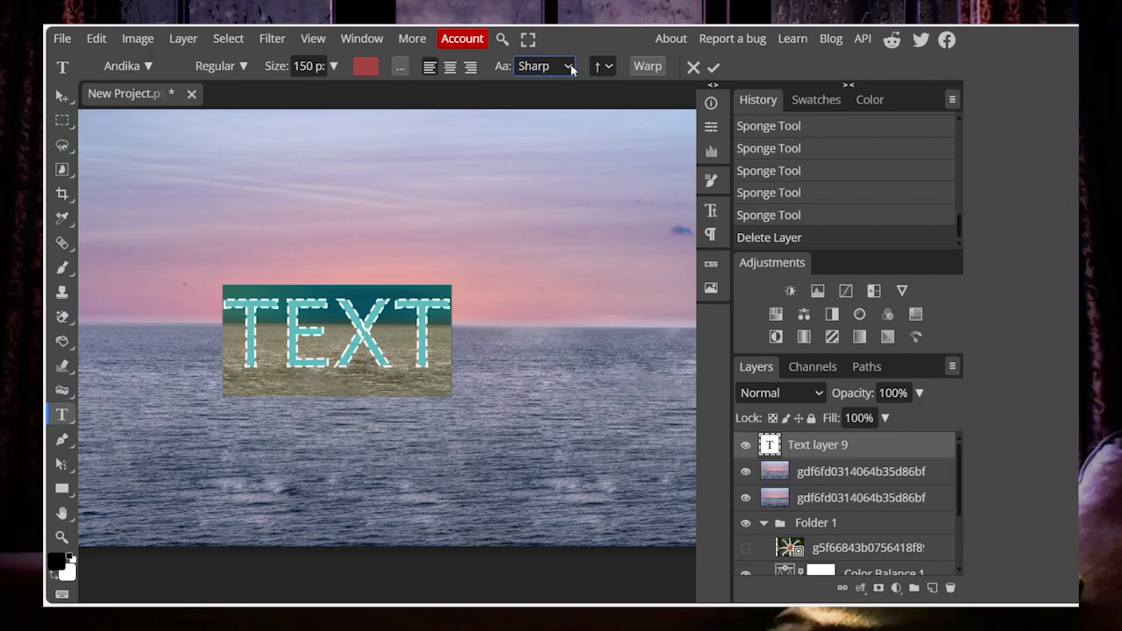
Try the None, Crisp and Smooth anti-aliasing modes on the text's edges, and return to Sharp.
key("ctrl+plus")
key("ctrl+plus")
key("ctrl+plus")
key("ctrl+plus")
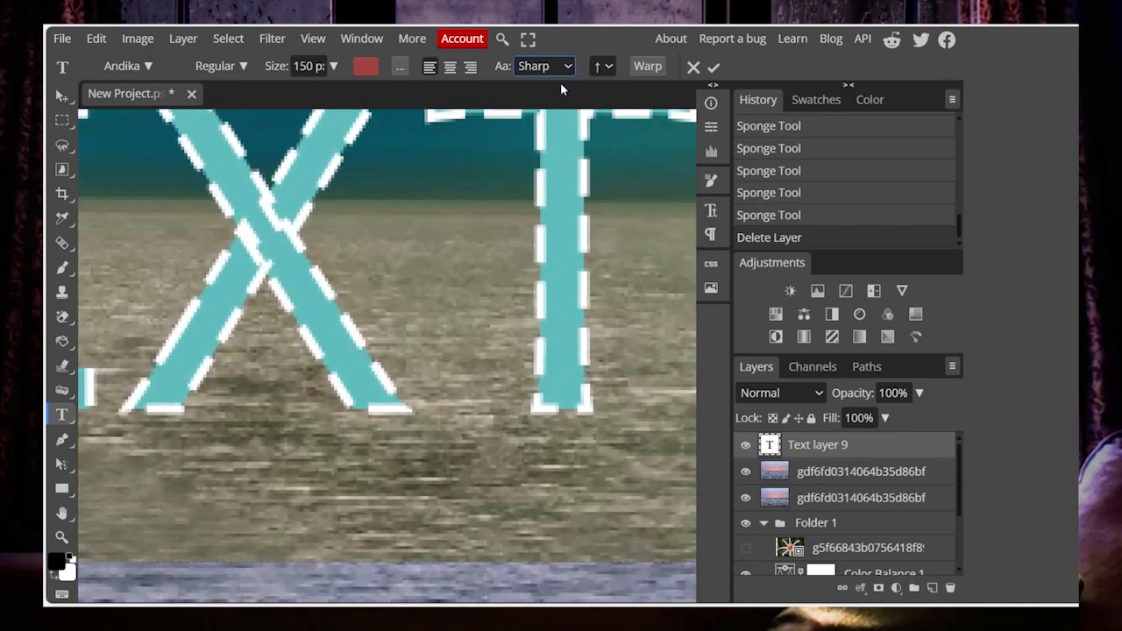
left_click(562, 89)
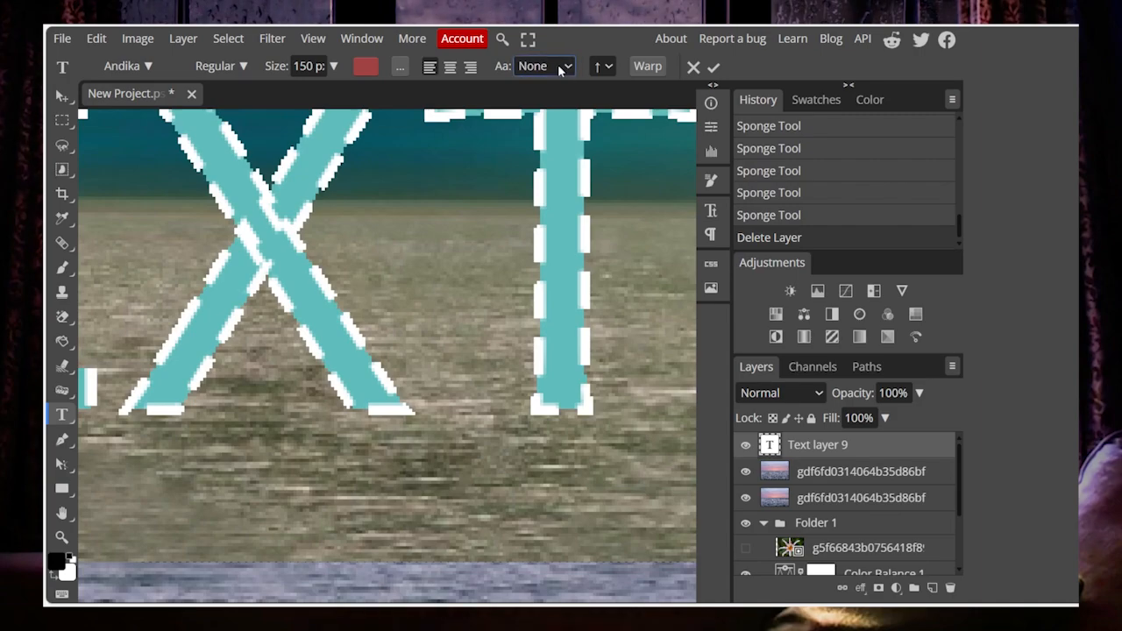
left_click(550, 119)
left_click(553, 69)
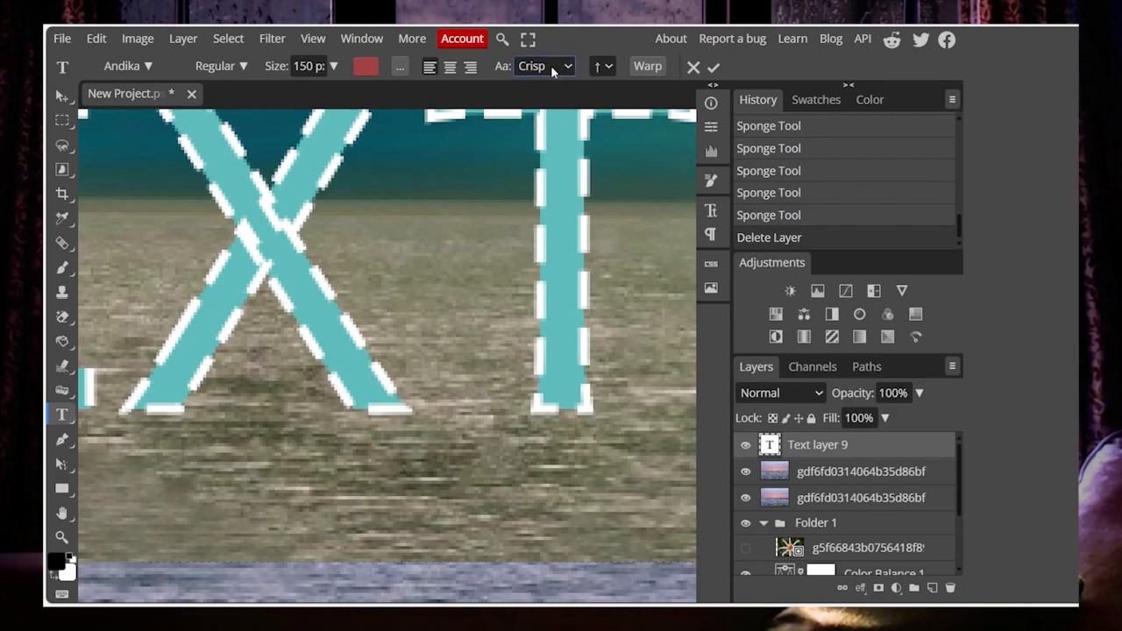
left_click(562, 143)
left_click(563, 157)
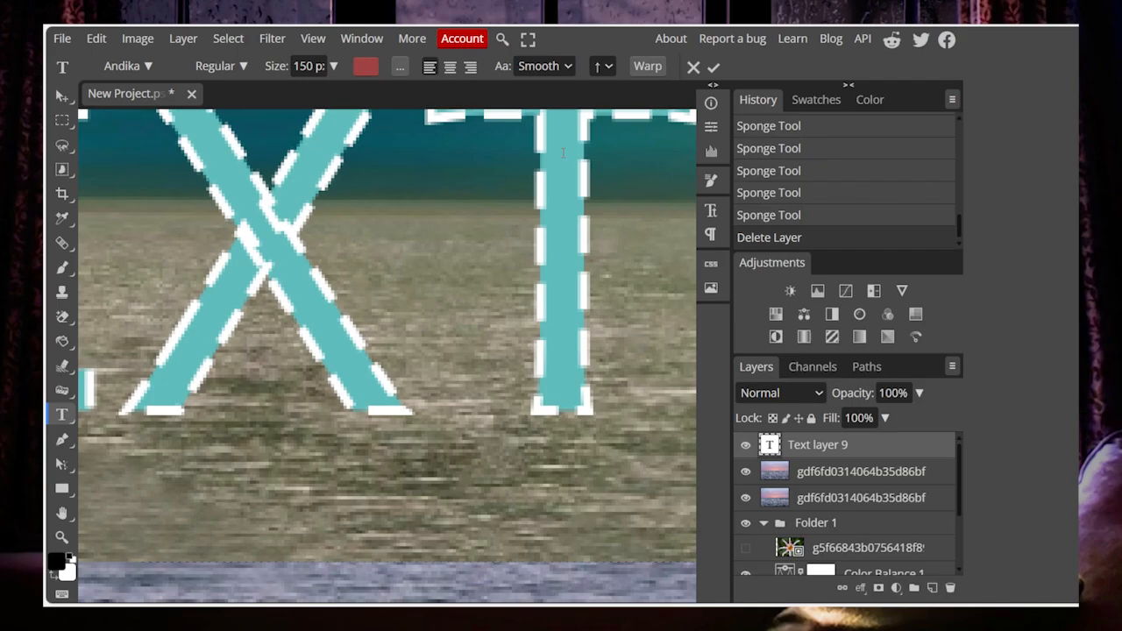
left_click(545, 66)
left_click(546, 104)
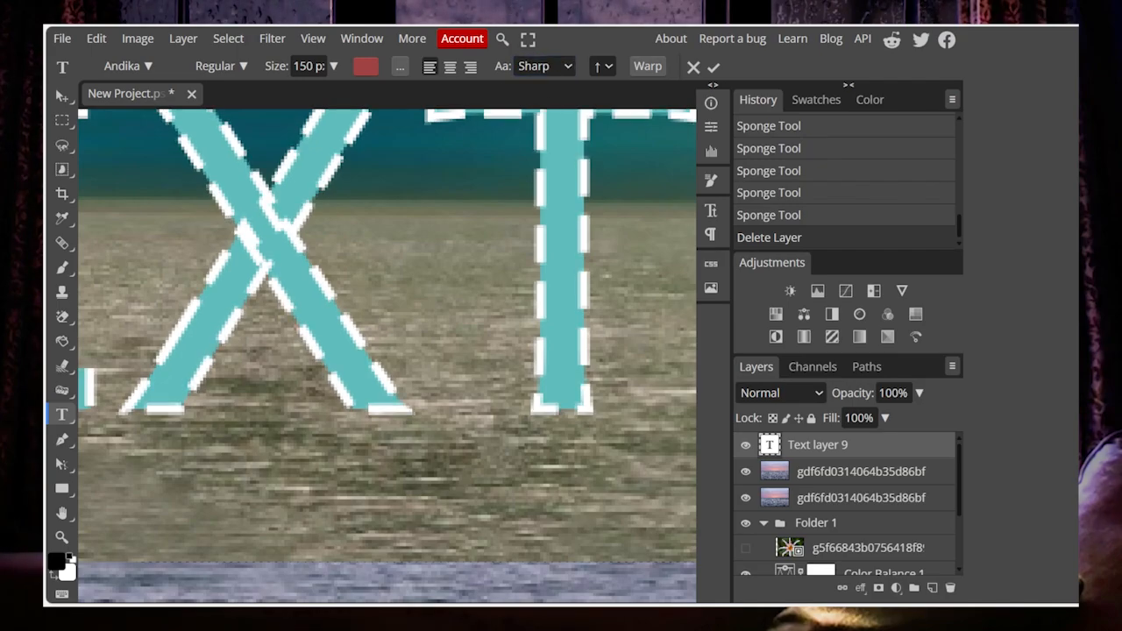
scroll(458, 291, "down", 5)
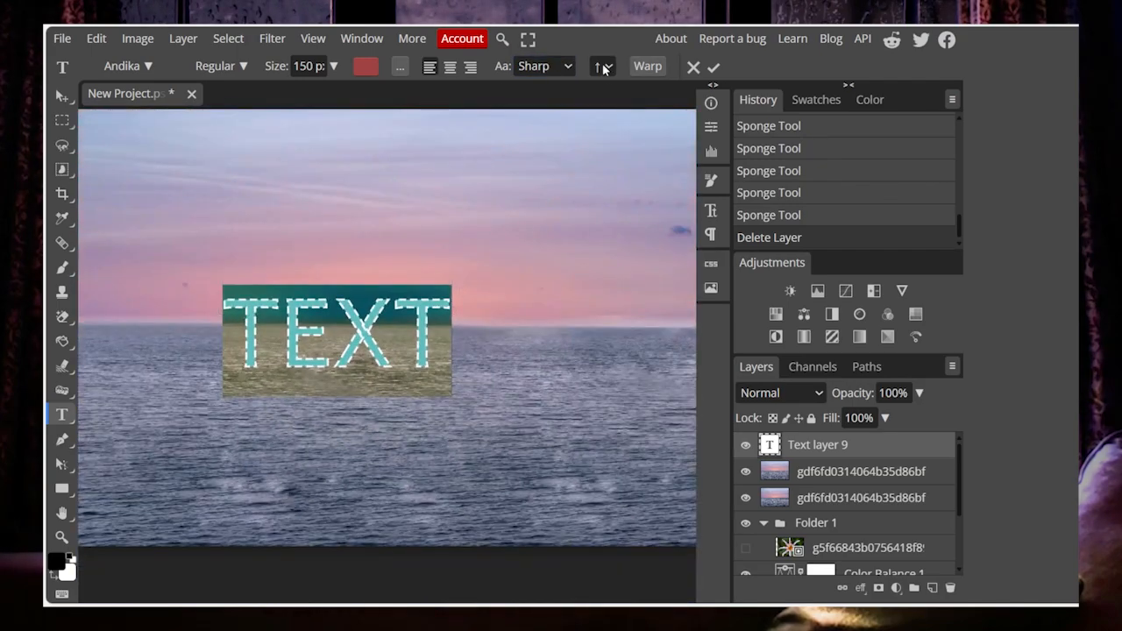
left_click(568, 68)
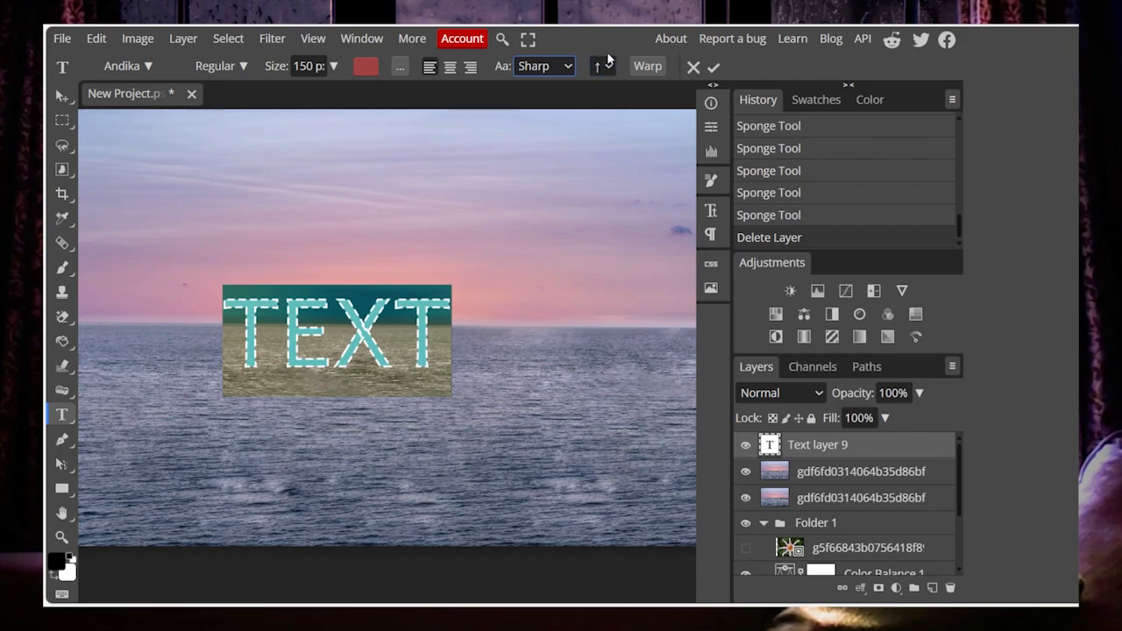
Warp the word TEXT with the Arch style in horizontal orientation.
left_click(647, 65)
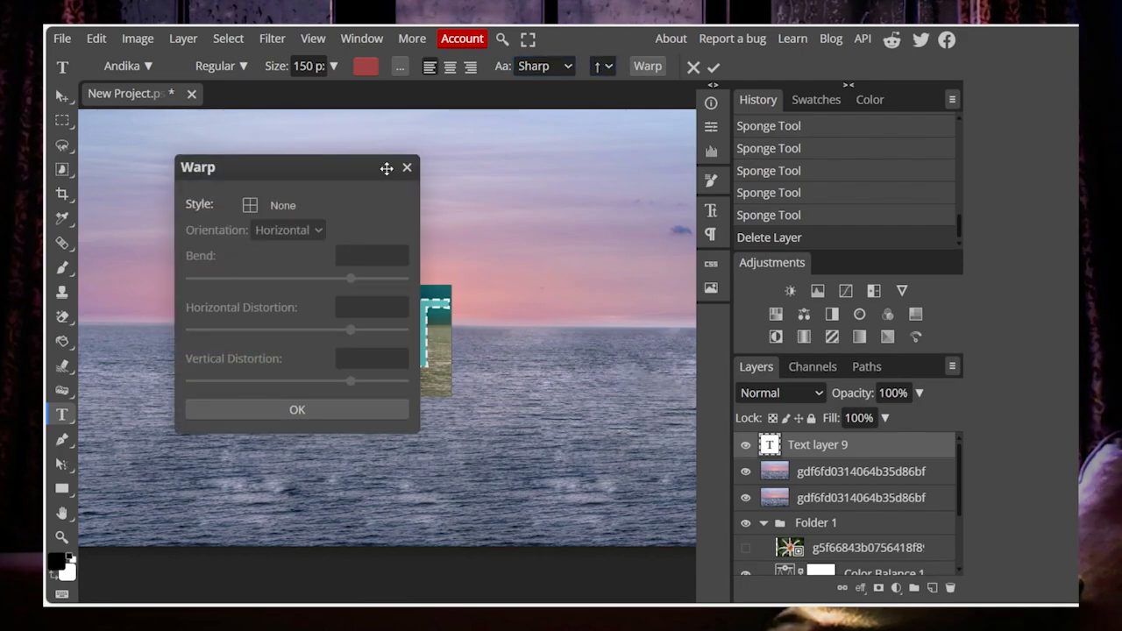
left_click_drag(271, 172, 691, 126)
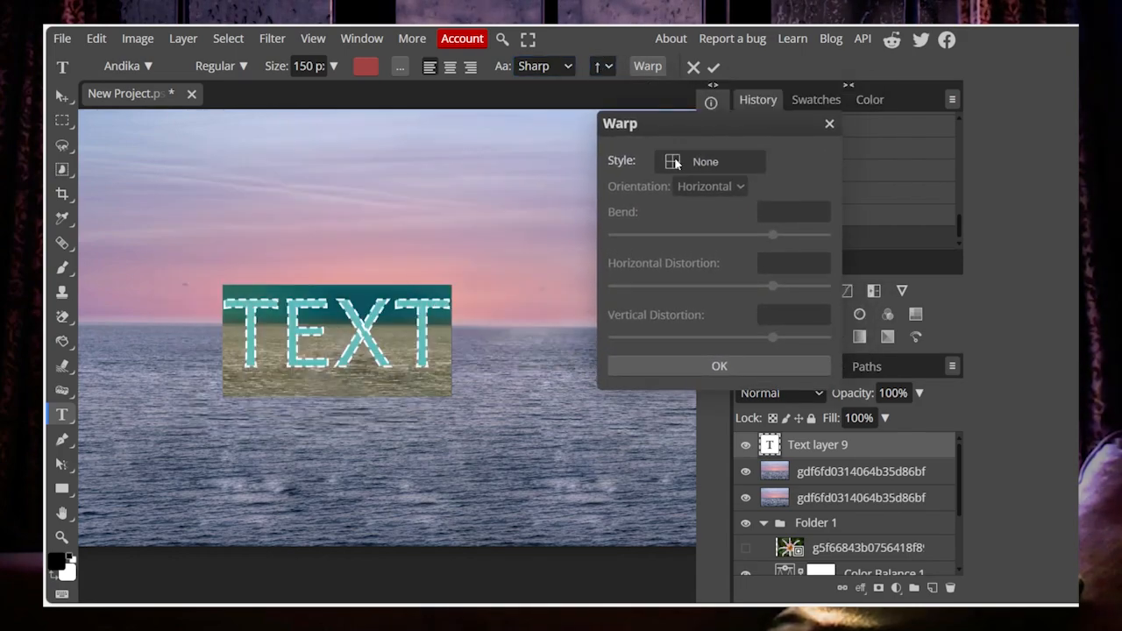
left_click(676, 161)
left_click(735, 531)
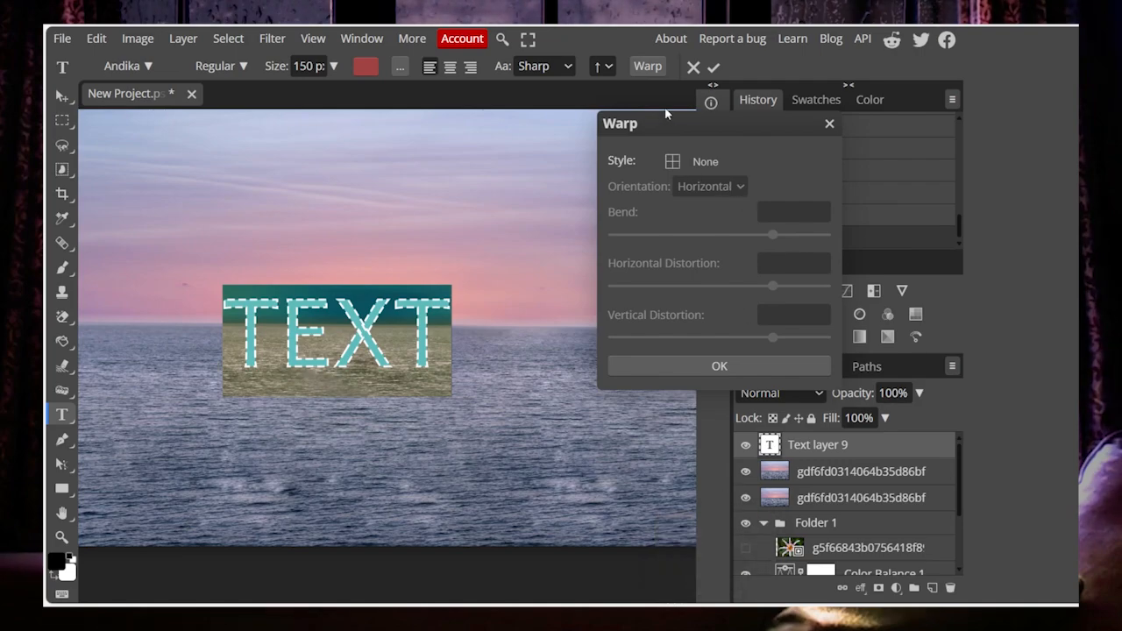
left_click_drag(668, 118, 615, 32)
left_click(643, 76)
left_click(649, 186)
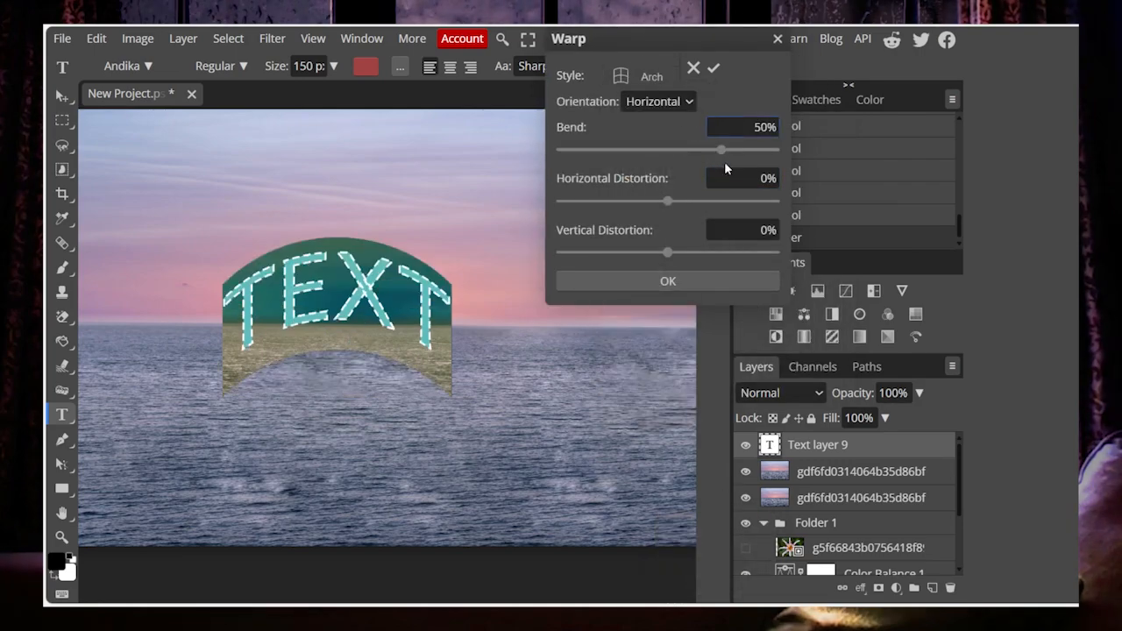
Keep the Arch warp's bend at 50% and set its horizontal and vertical distortion to -1% each.
mouse_move(723, 150)
left_mouse_down()
mouse_move(634, 151)
mouse_move(722, 150)
left_mouse_up()
mouse_move(668, 201)
left_mouse_down()
mouse_move(614, 200)
mouse_move(781, 186)
mouse_move(672, 180)
left_mouse_up()
left_click_drag(668, 253, 666, 275)
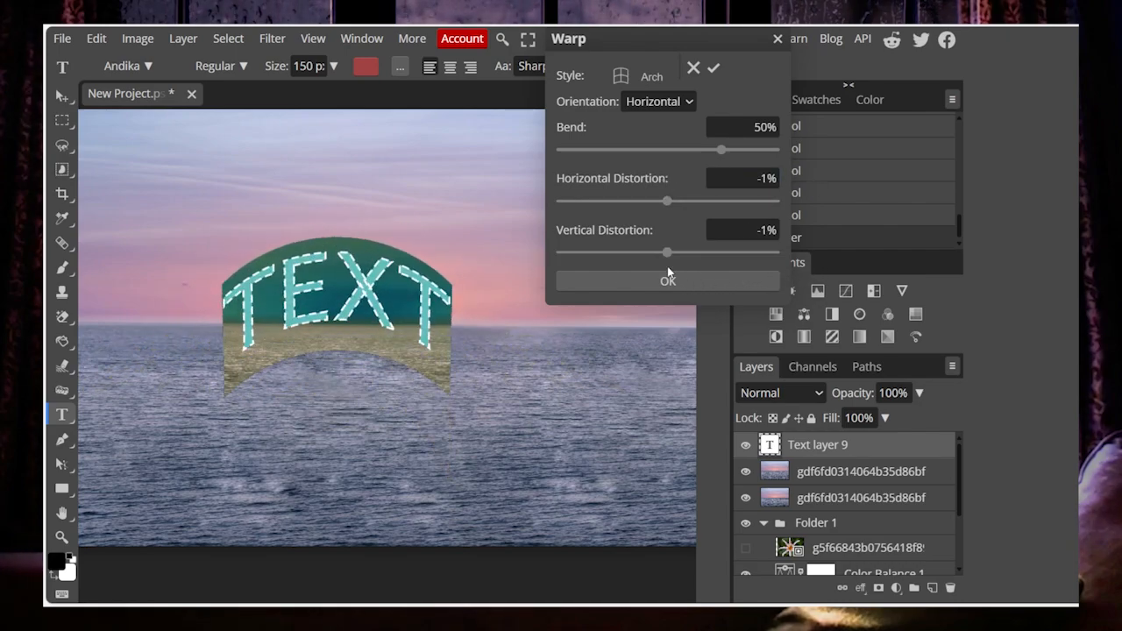
Discard the warped text layer, and undo and redo the deletion of the dahlia layer.
left_click(693, 69)
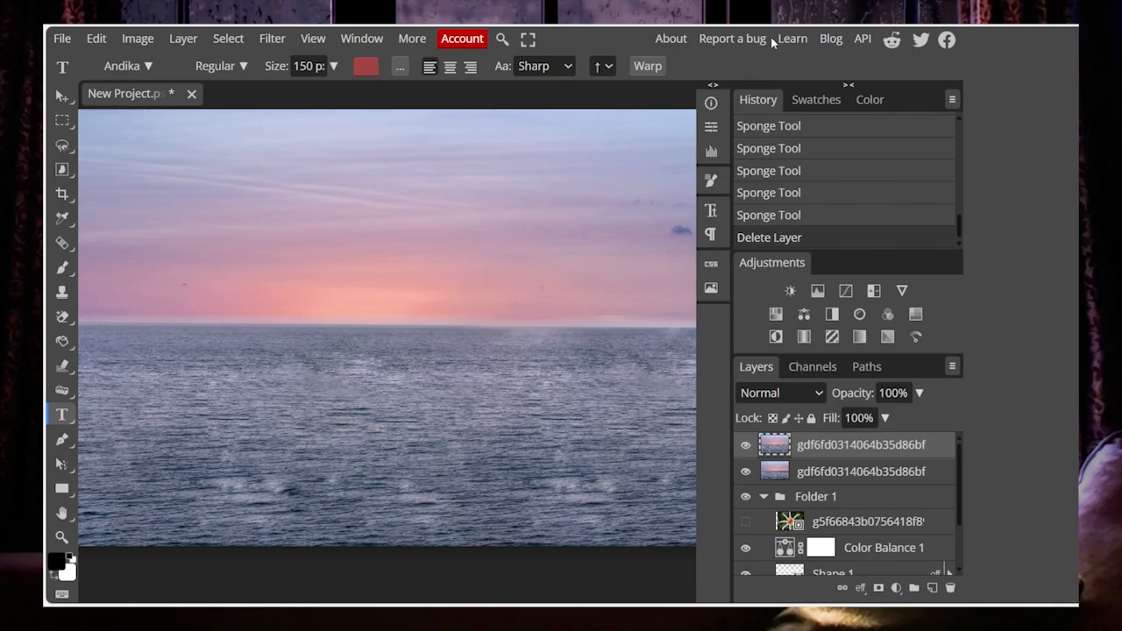
key("ctrl+z")
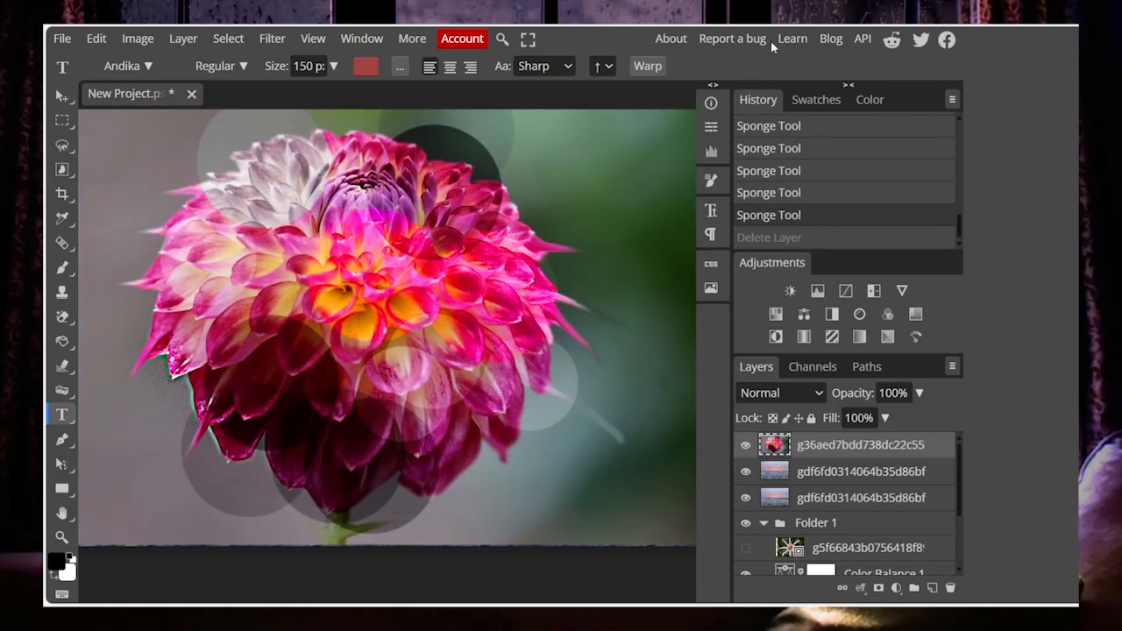
key("ctrl+shift+z")
Add the word TEXT across the seascape's horizon, shift it towards the middle and commit it.
left_click(272, 209)
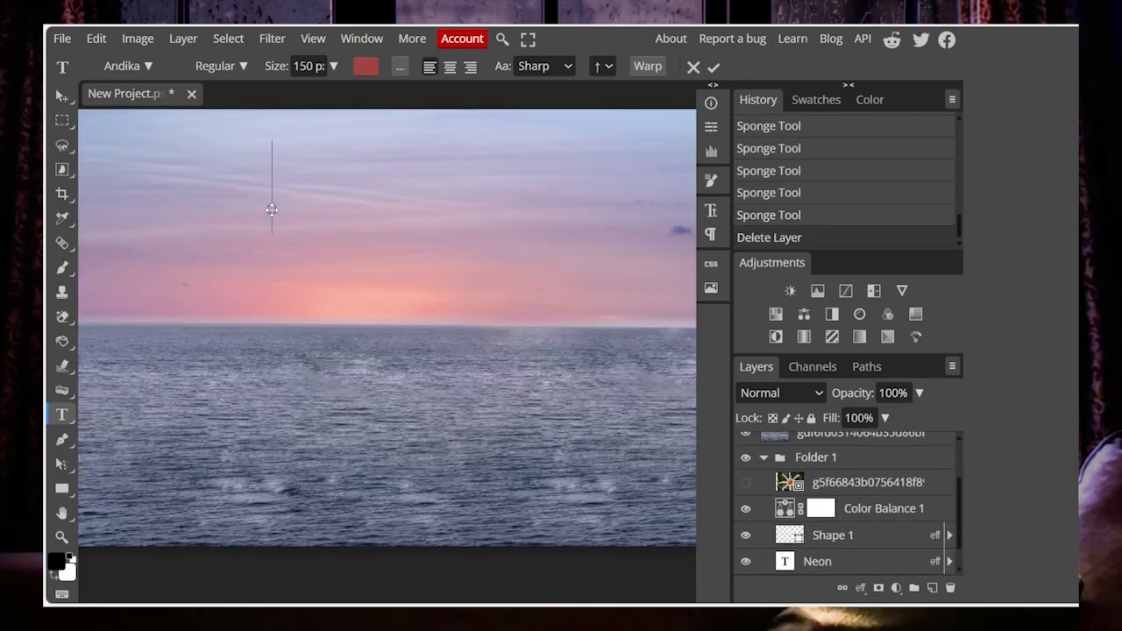
left_click_drag(274, 211, 220, 347)
type("T")
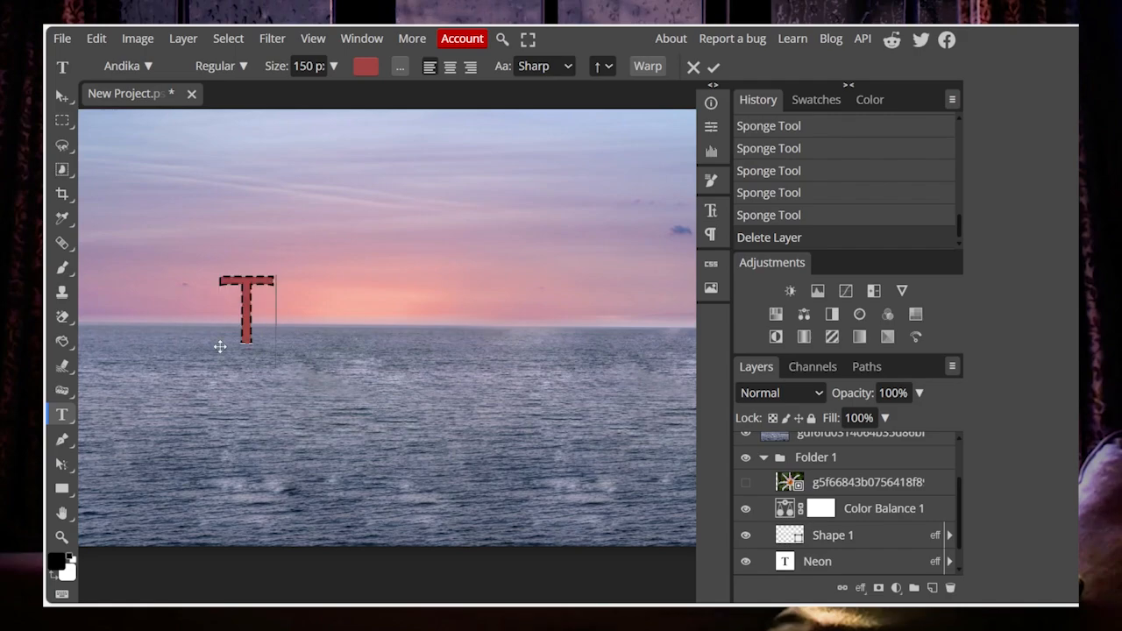
type("EXT")
left_click_drag(299, 251, 362, 258)
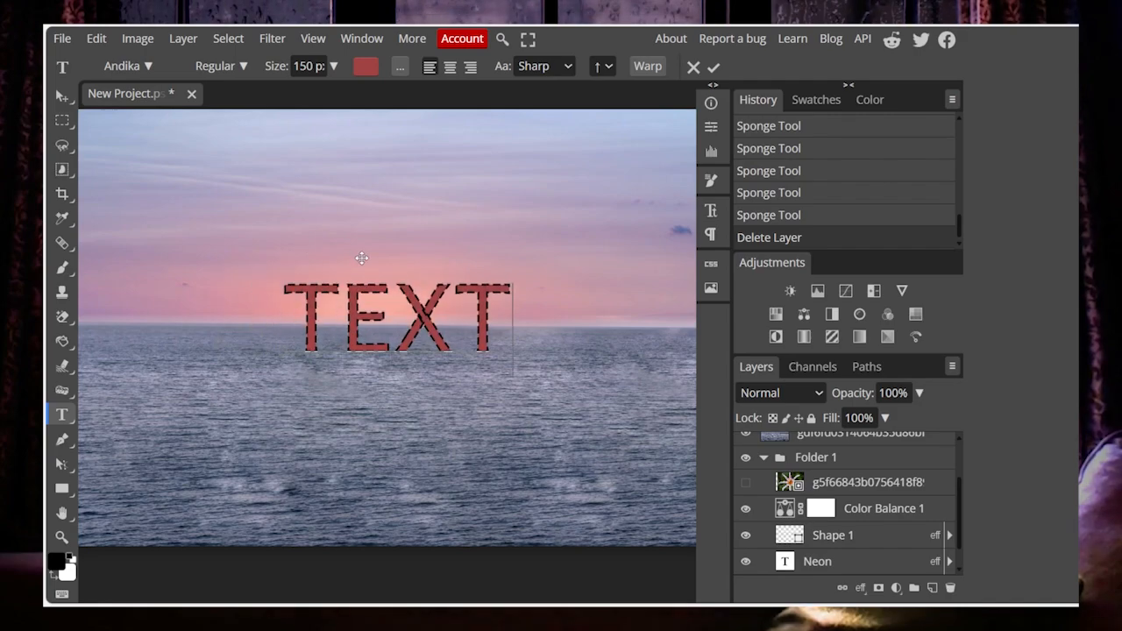
left_click(713, 67)
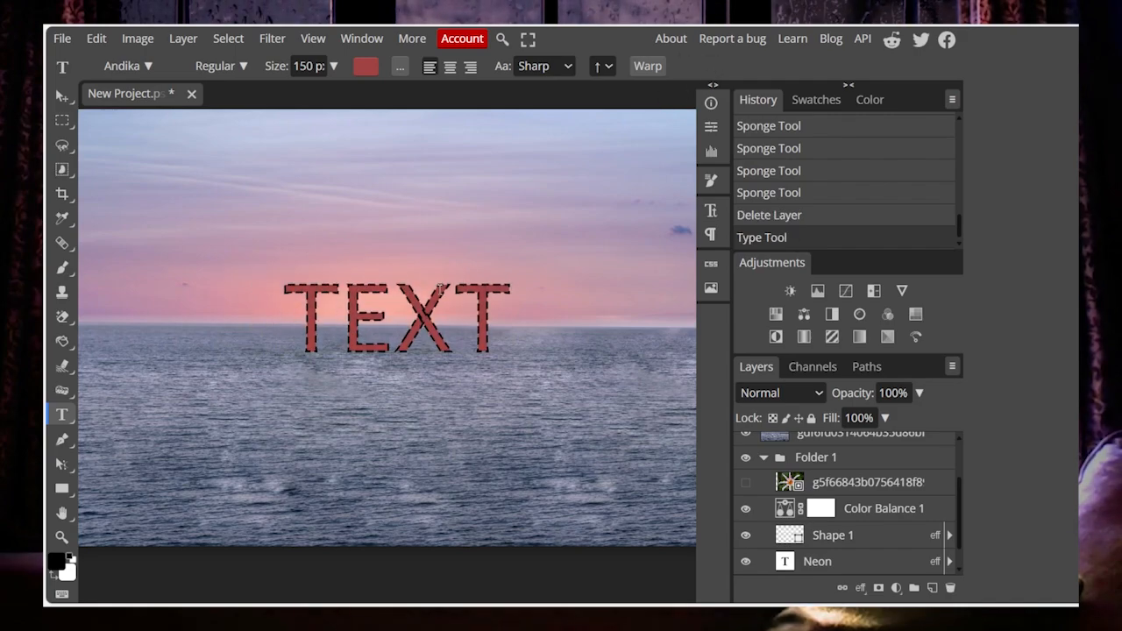
Examine the font family list and the style choices in the Character settings.
left_click(712, 211)
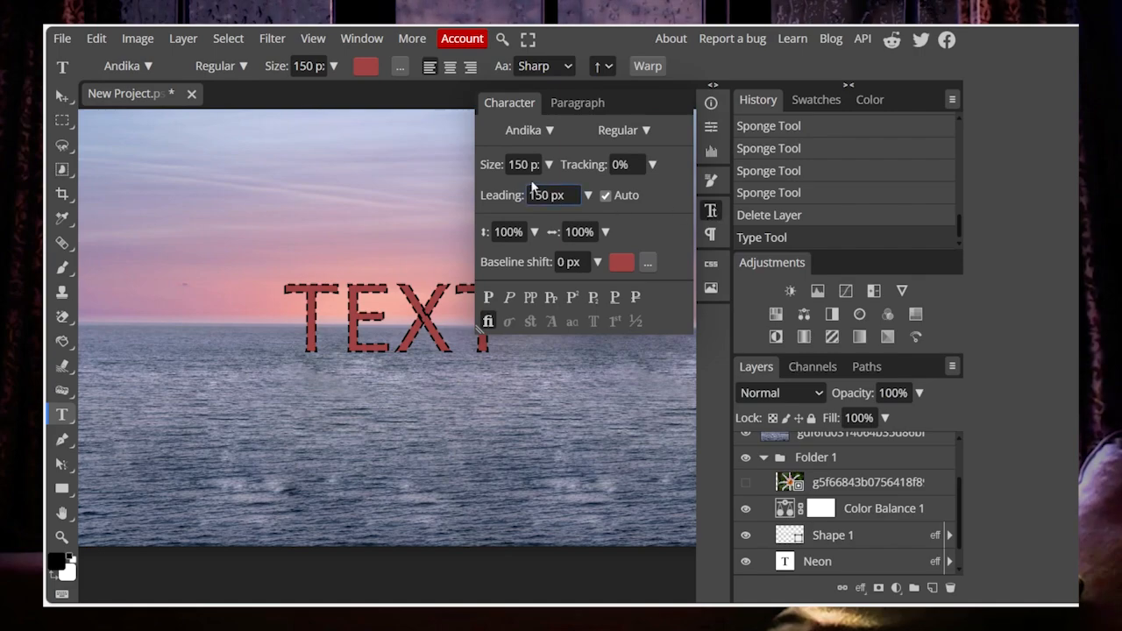
left_click(538, 132)
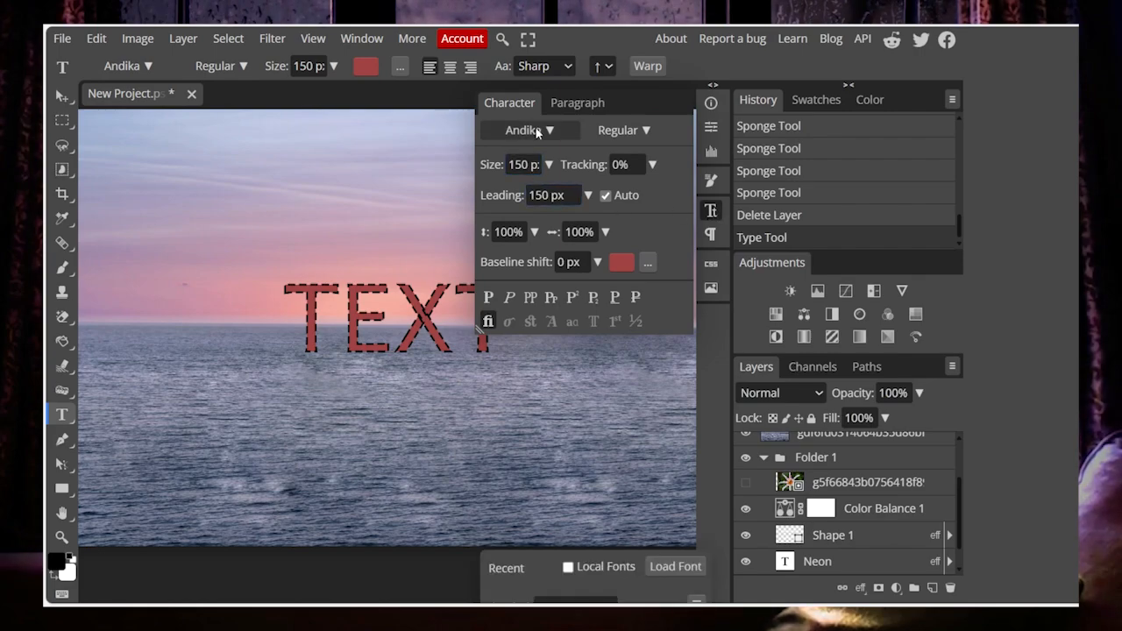
left_click(542, 134)
left_click(541, 133)
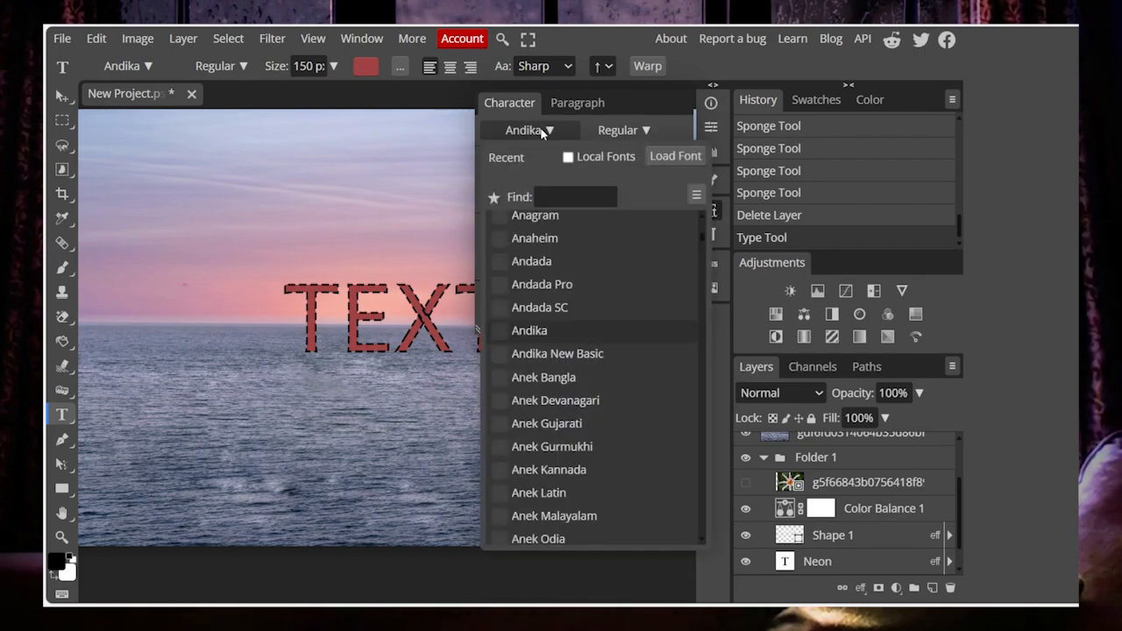
left_click(542, 133)
left_click(601, 129)
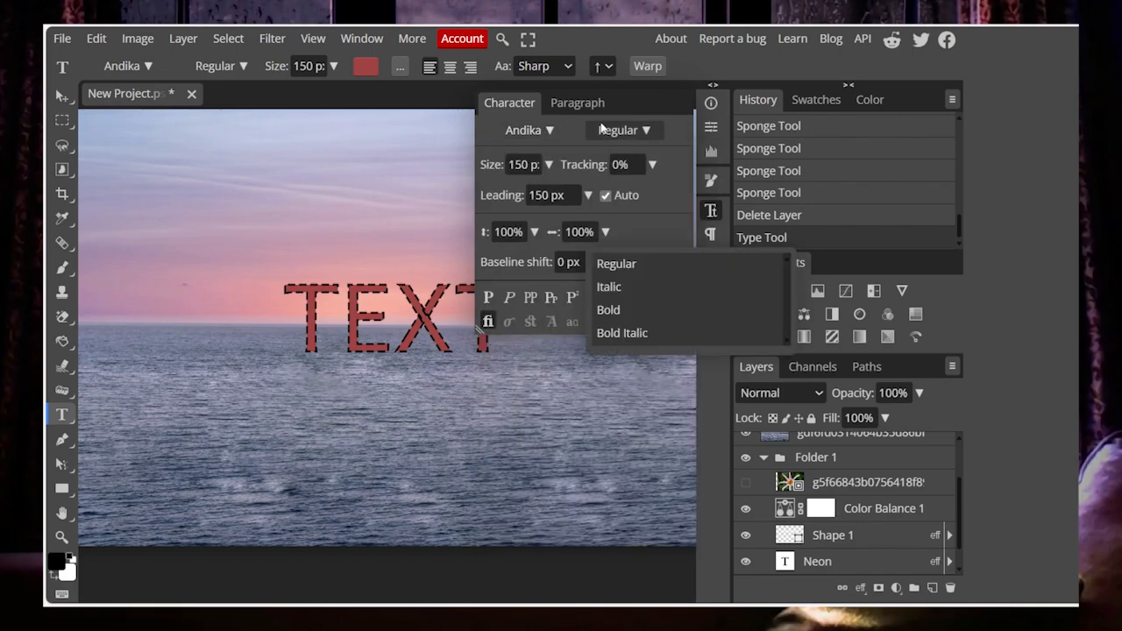
Set the word TEXT's tracking to 166%, vertical scale to 115% and baseline shift to 6 px.
left_click(550, 165)
left_click(652, 164)
left_click_drag(586, 203, 605, 181)
left_click(534, 232)
mouse_move(507, 272)
left_mouse_down()
mouse_move(526, 270)
mouse_move(492, 267)
mouse_move(512, 303)
mouse_move(611, 280)
mouse_move(579, 279)
left_mouse_up()
left_click(598, 262)
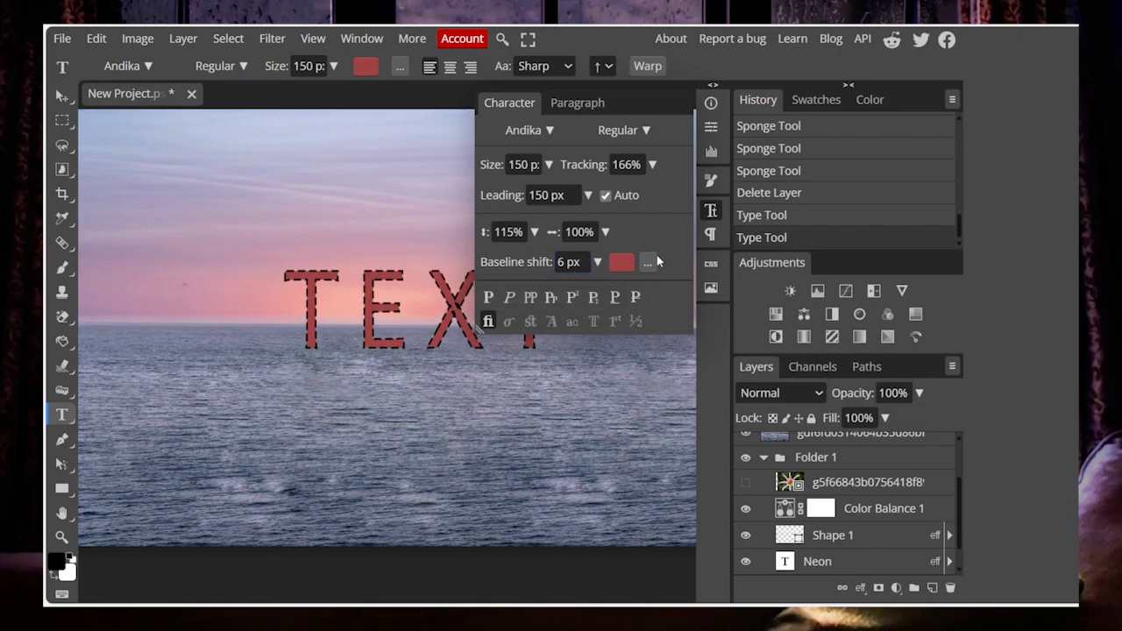
left_click(648, 263)
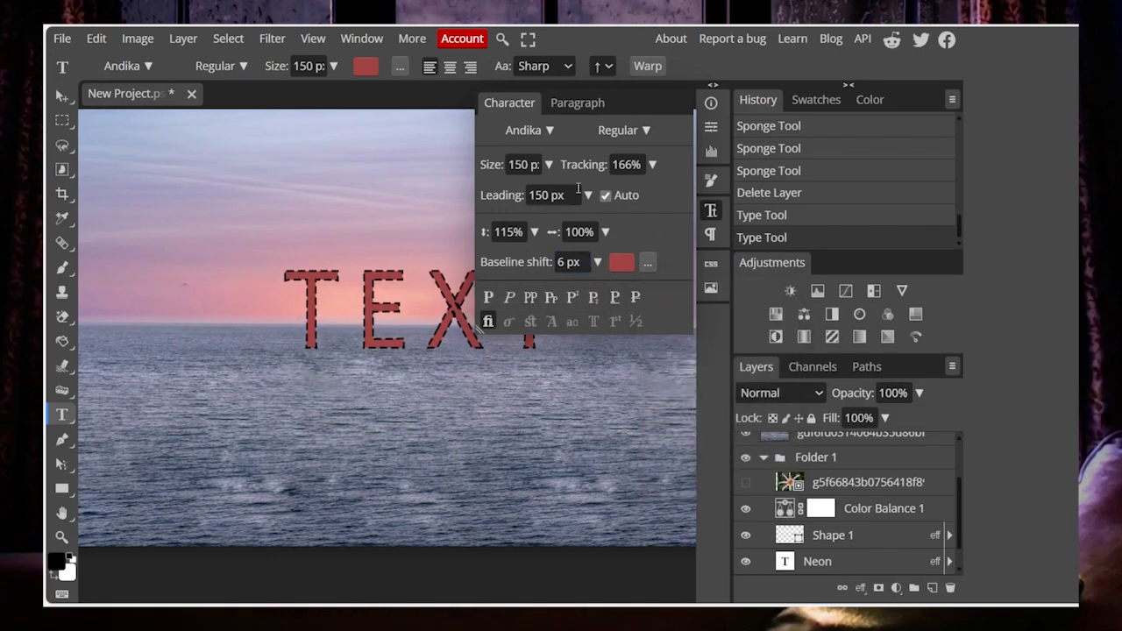
Bring up the Paragraph settings and add a second line reading hikhkik below the word TEXT.
left_click(570, 103)
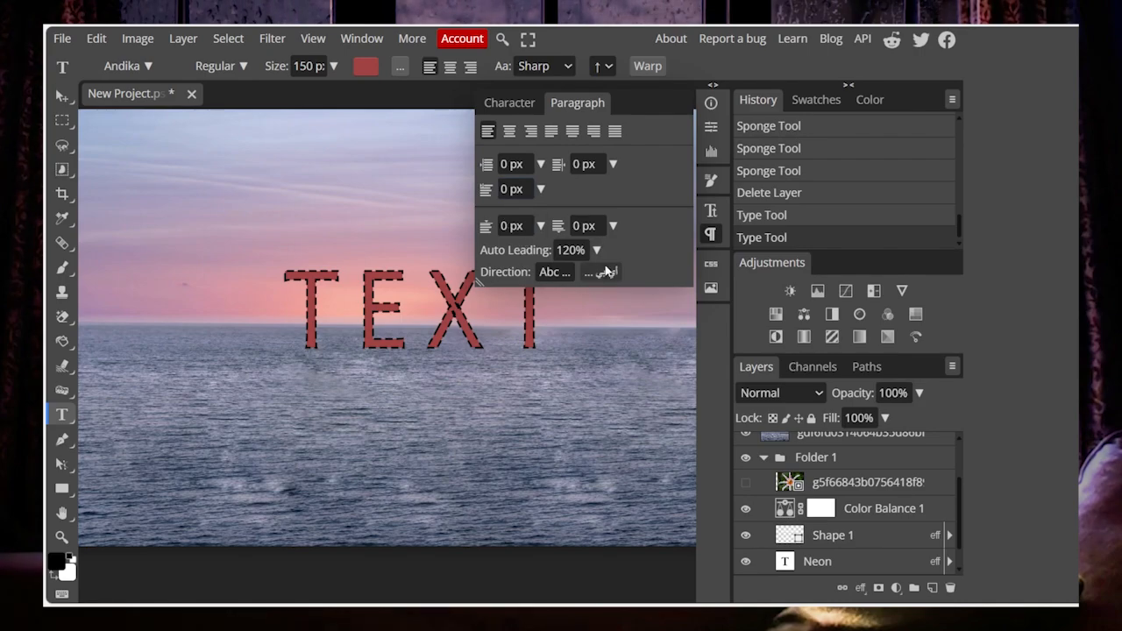
key("ctrl+shift+r")
key("ctrl+shift+l")
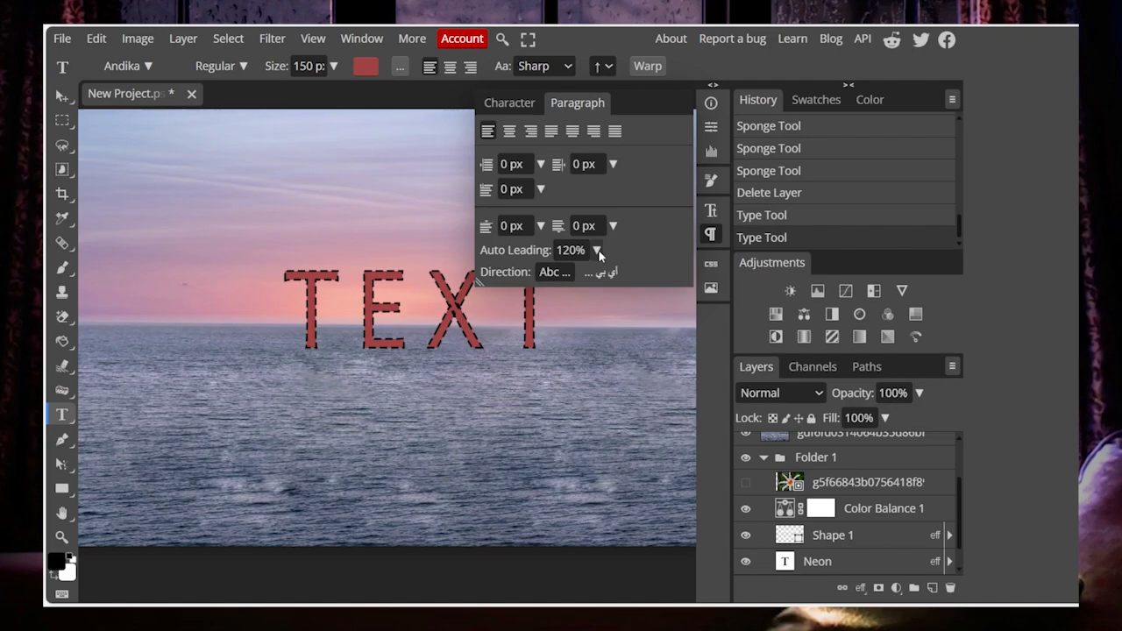
left_click(356, 316)
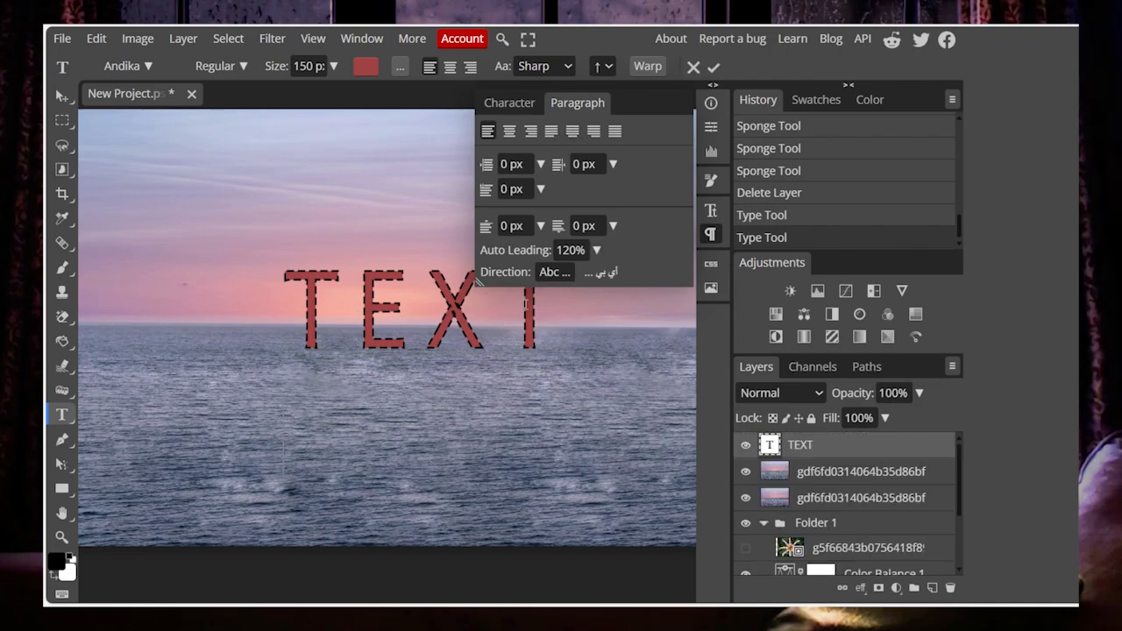
key("Return")
type("hikhkik")
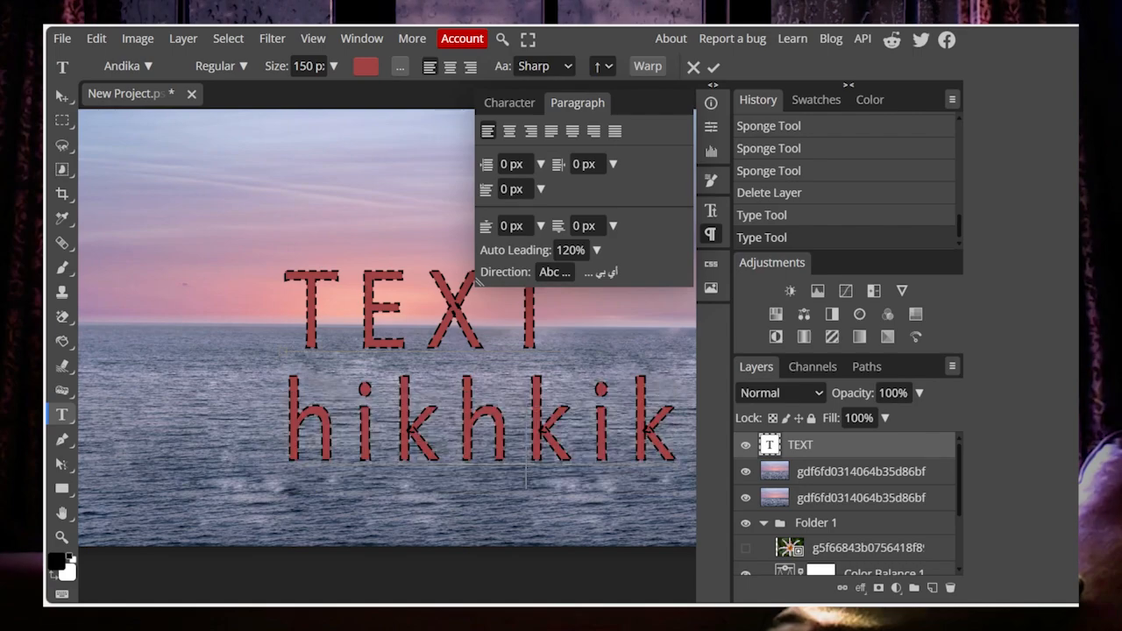
Set the auto leading of the two text lines to 114%, commit the text and close the Paragraph settings.
key("ctrl+a")
left_click_drag(598, 253, 510, 298)
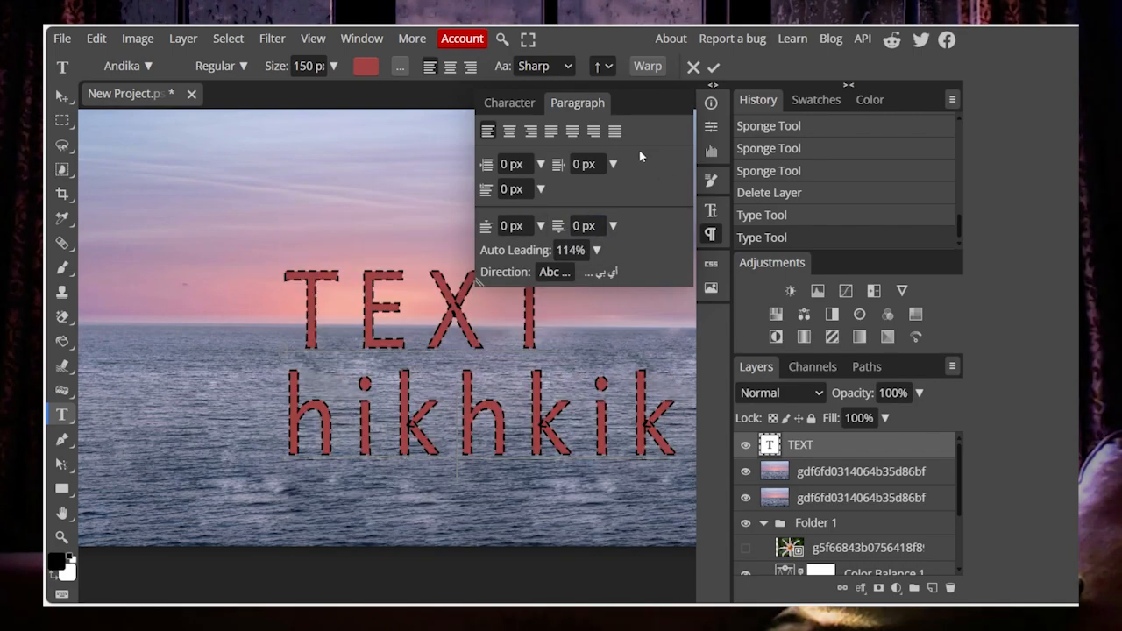
left_click(714, 67)
left_click(713, 233)
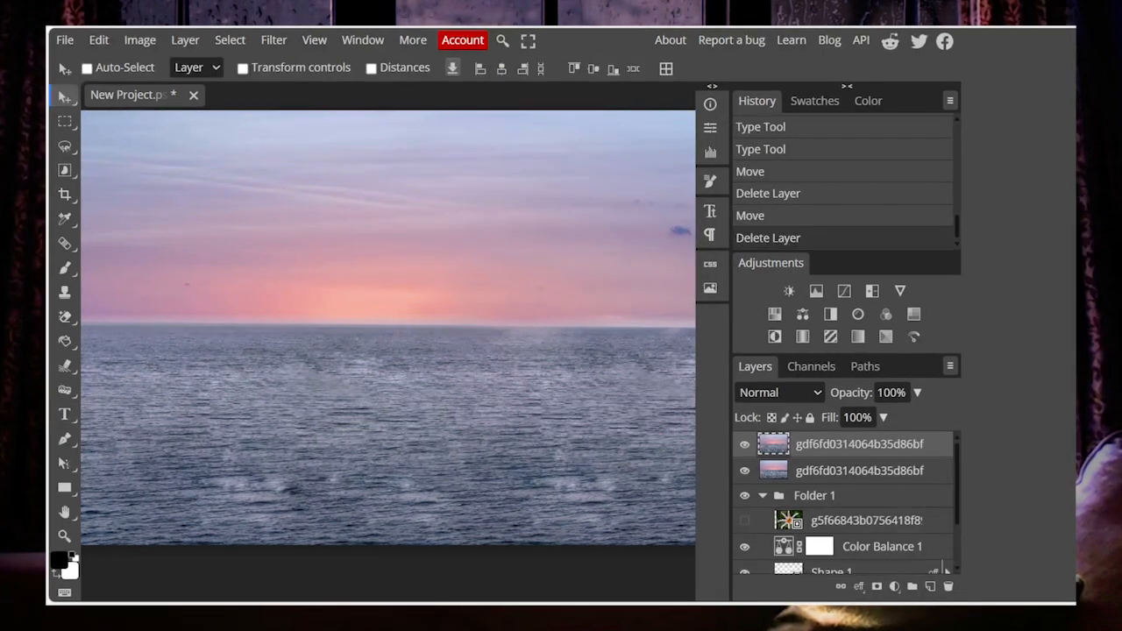
Look over the save and export formats, save the project as a PSD and reopen the file commands.
left_click(56, 40)
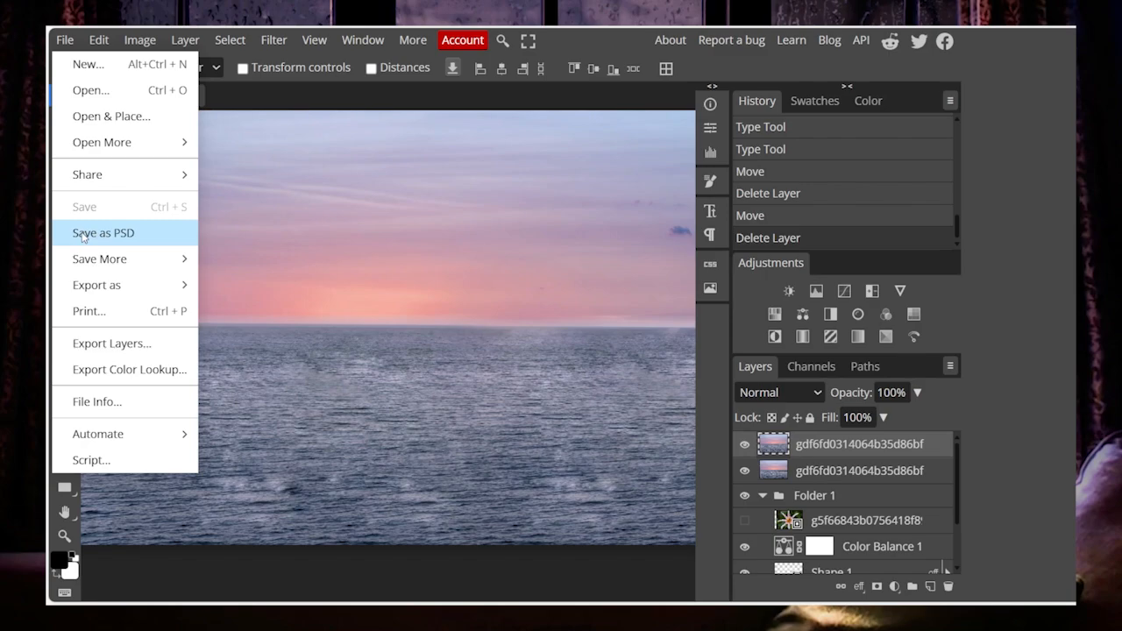
mouse_move(121, 256)
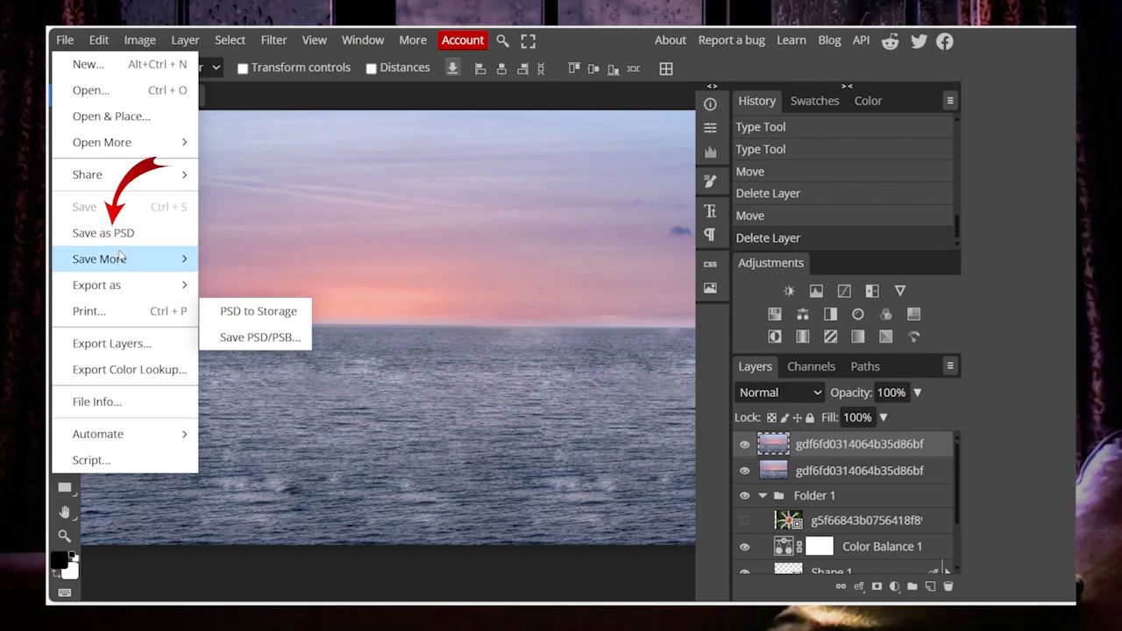
mouse_move(112, 290)
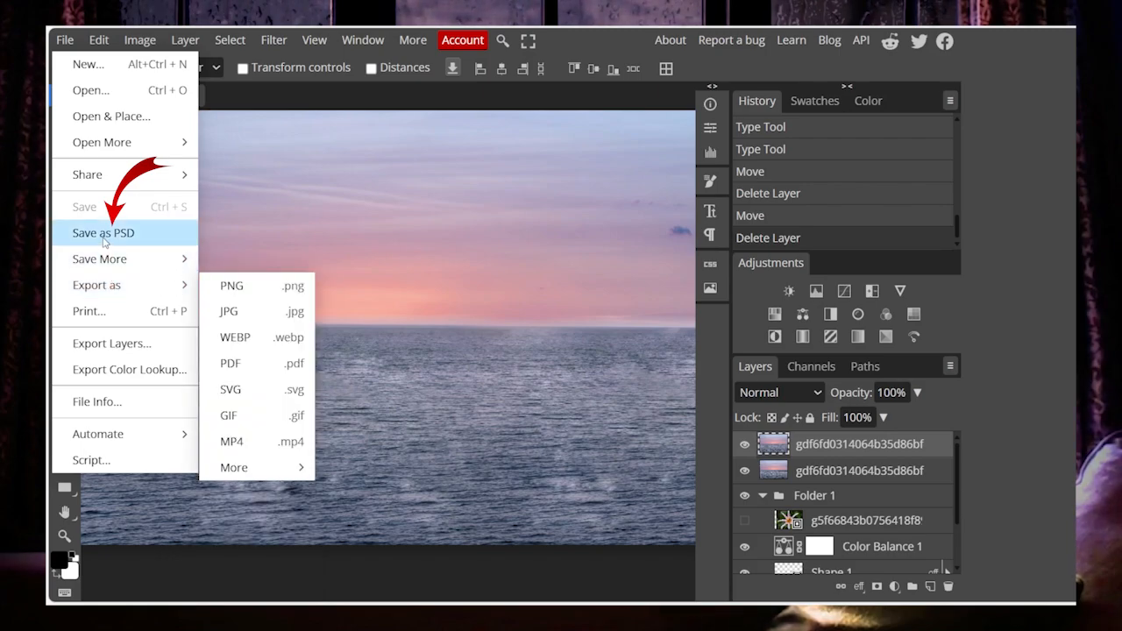
left_click(103, 233)
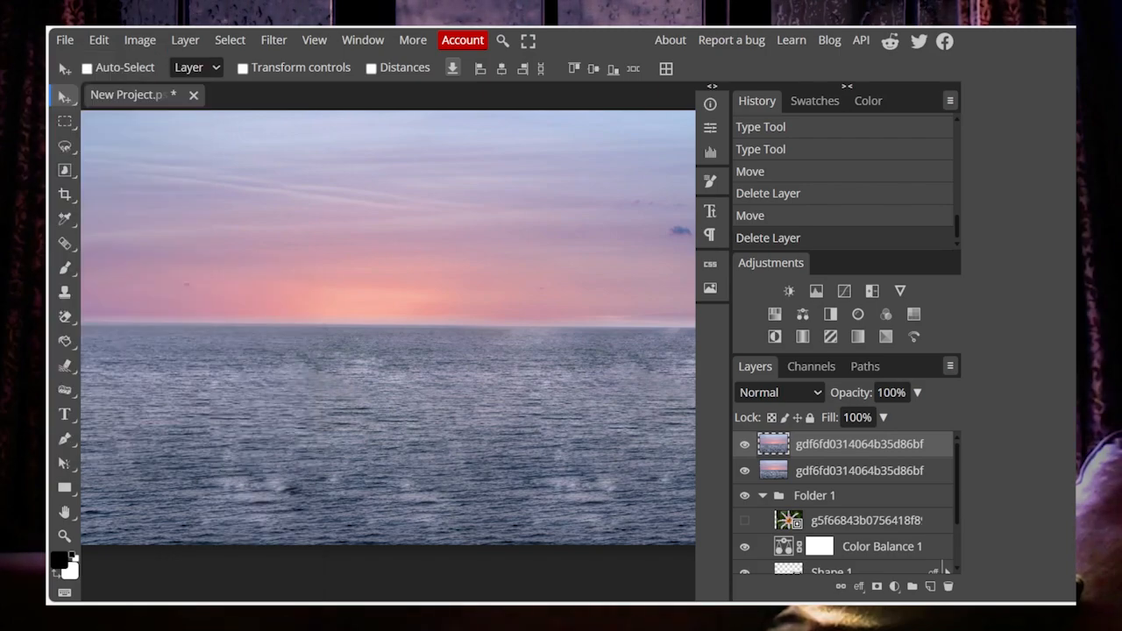
left_click(65, 40)
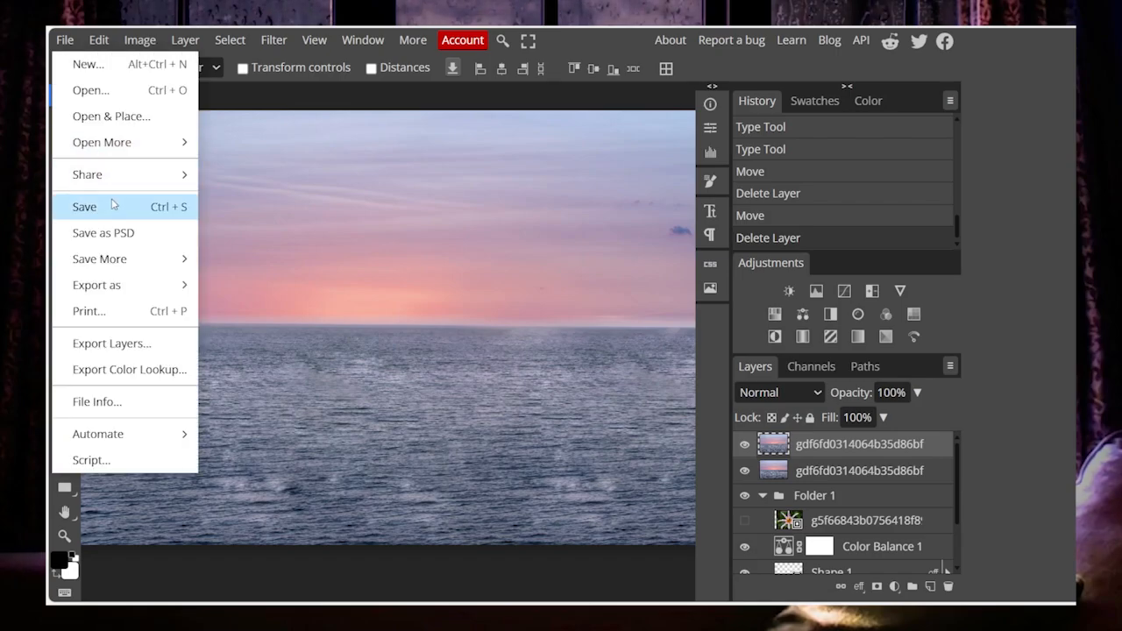